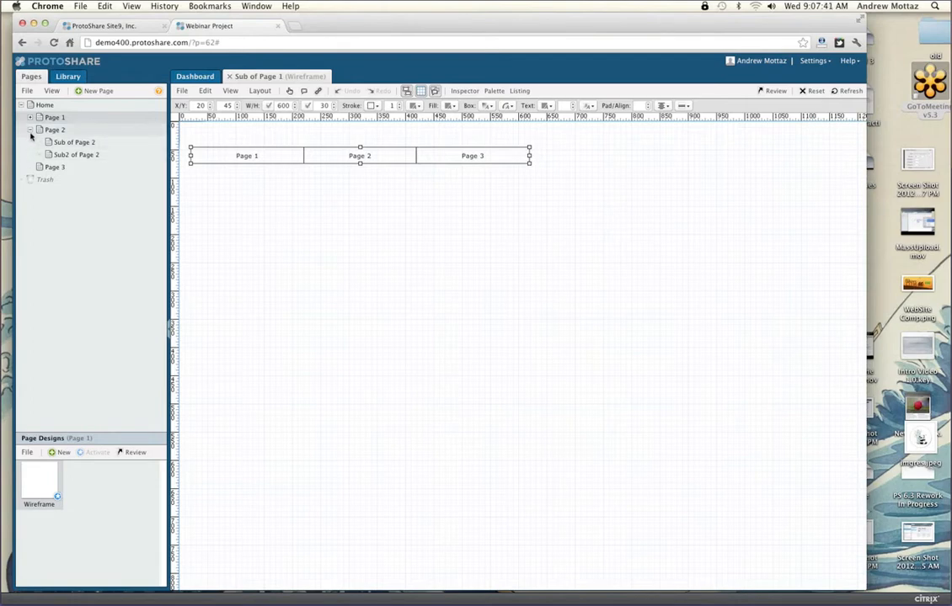
Step: Preview the horizontal navigation's submenus for Page 1 and Page 2 in test mode and expand Page 1 in the site map
click(30, 129)
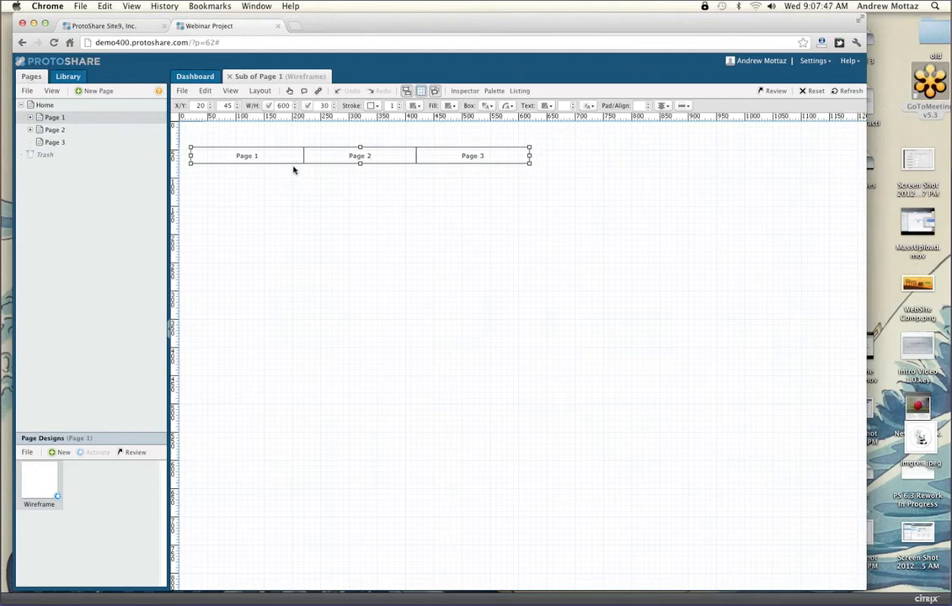
click(290, 91)
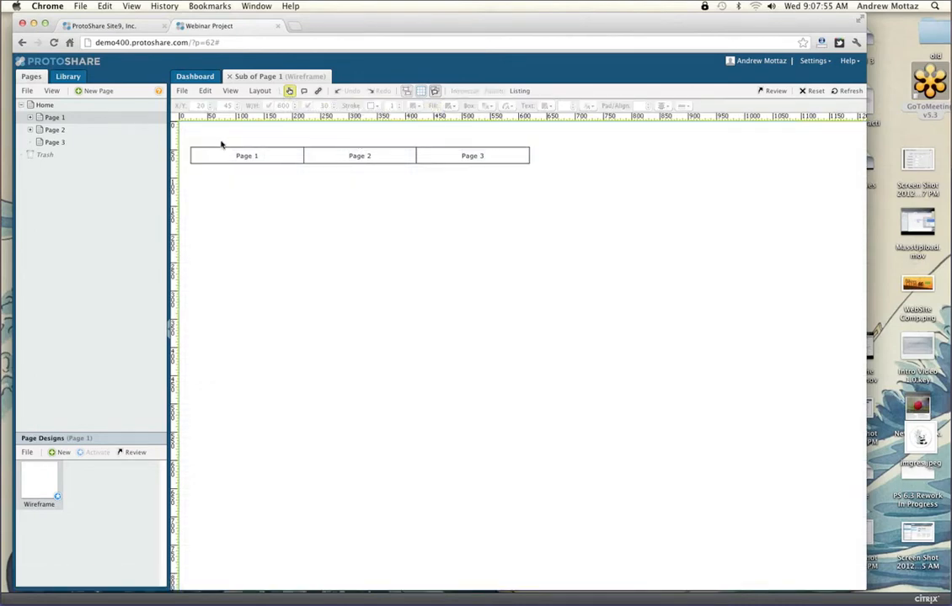
mouse_move(246, 155)
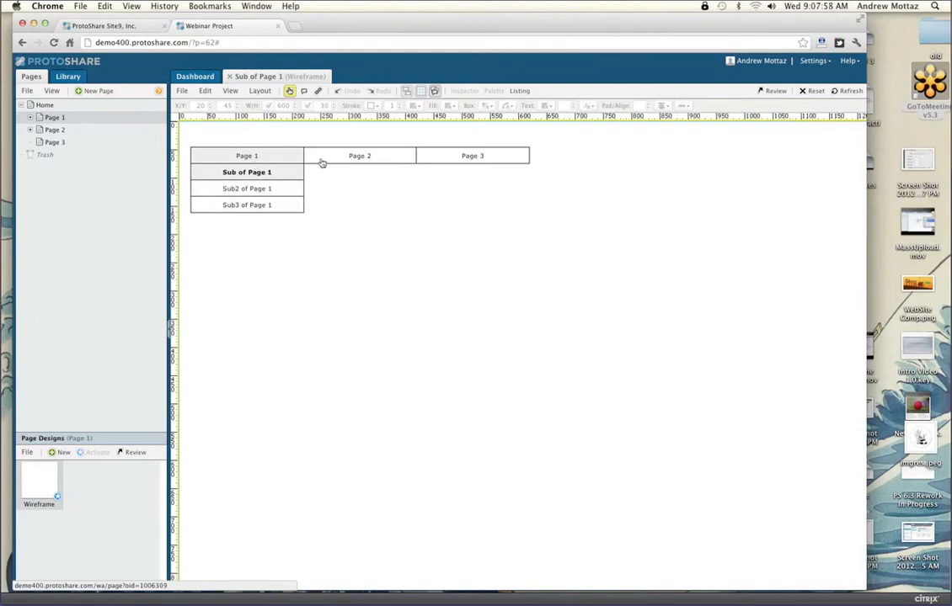
mouse_move(388, 155)
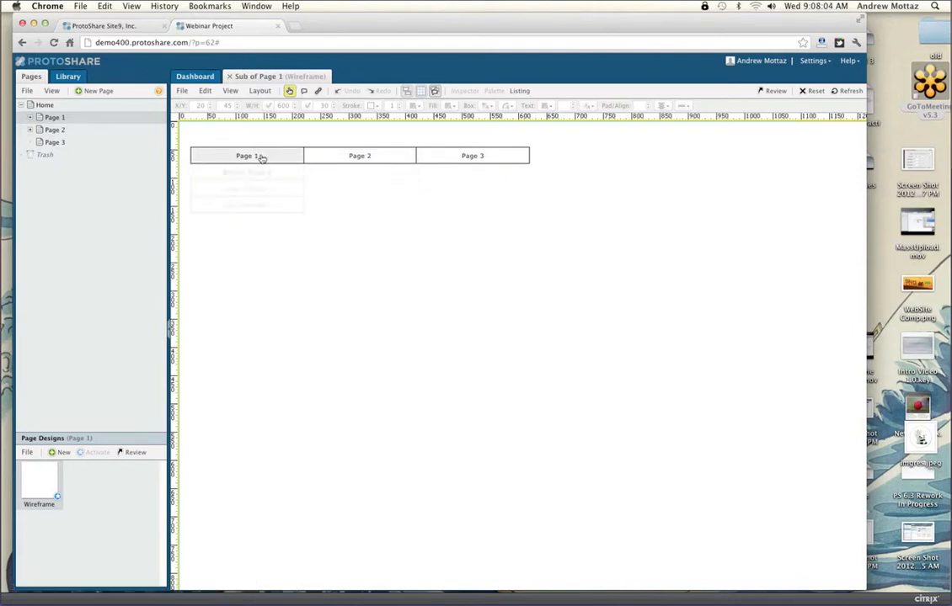
click(32, 118)
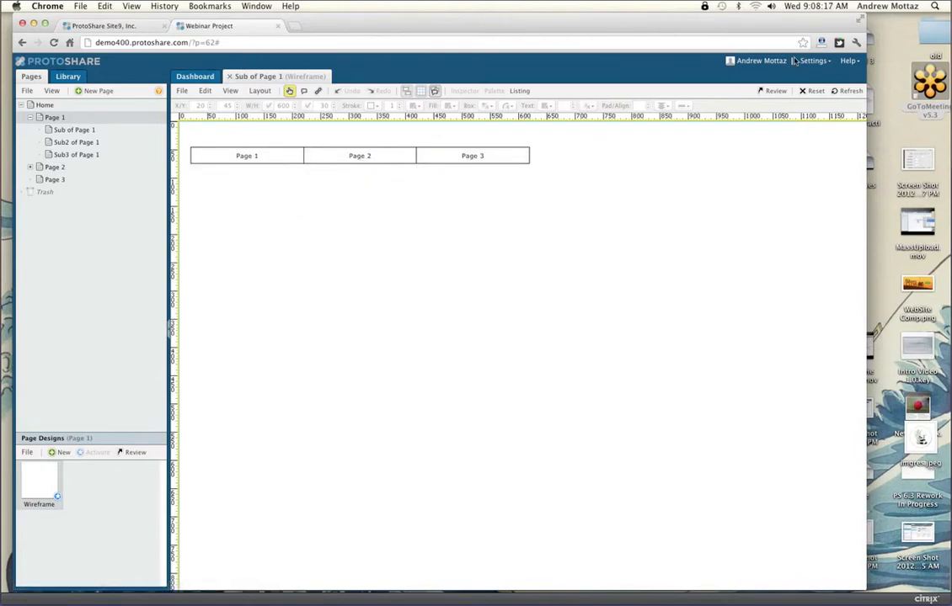
click(866, 37)
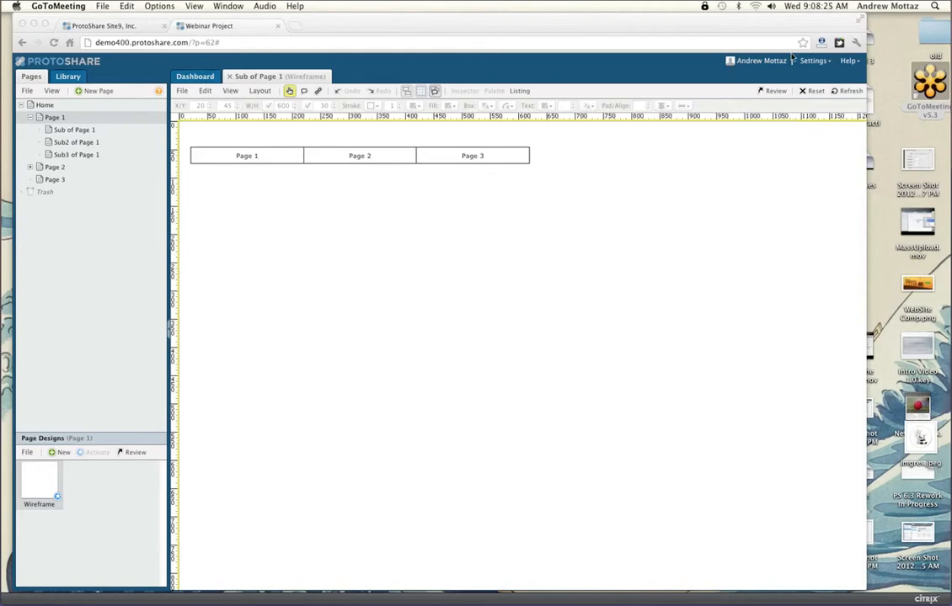
click(589, 171)
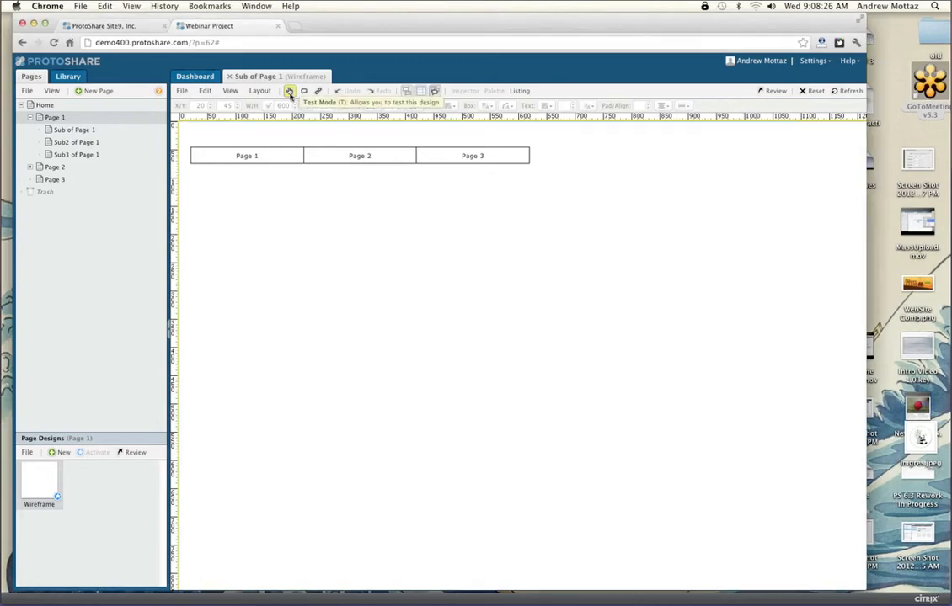
Step: Open the horizontal navigation's properties in the Inspector and set its Pages source to Sibling Pages
click(427, 157)
click(464, 91)
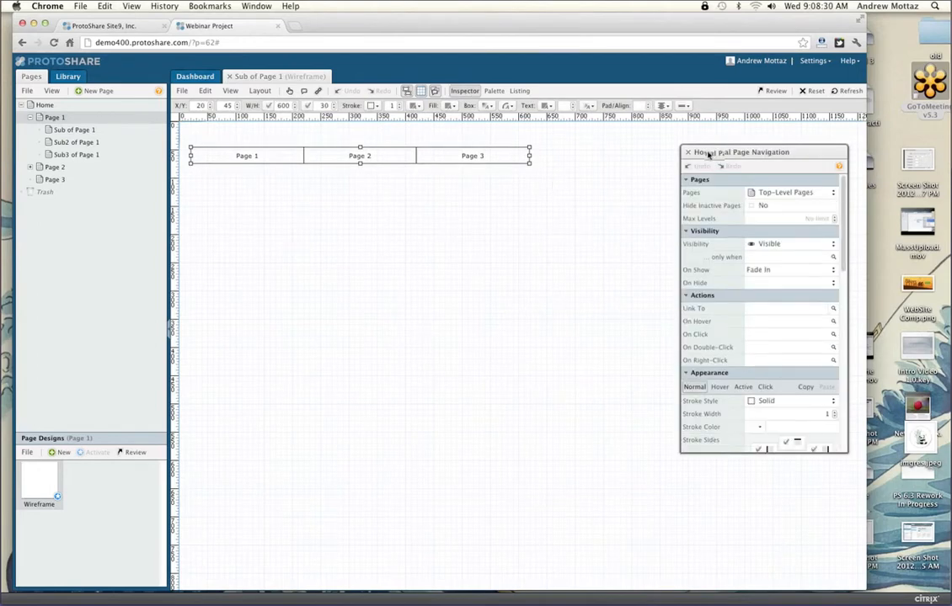
drag(729, 149, 586, 128)
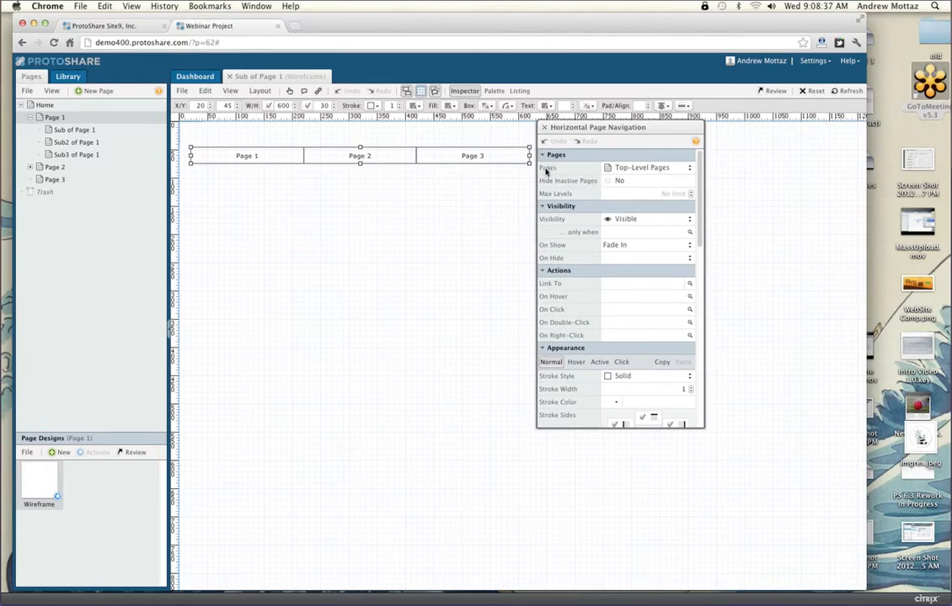
click(689, 169)
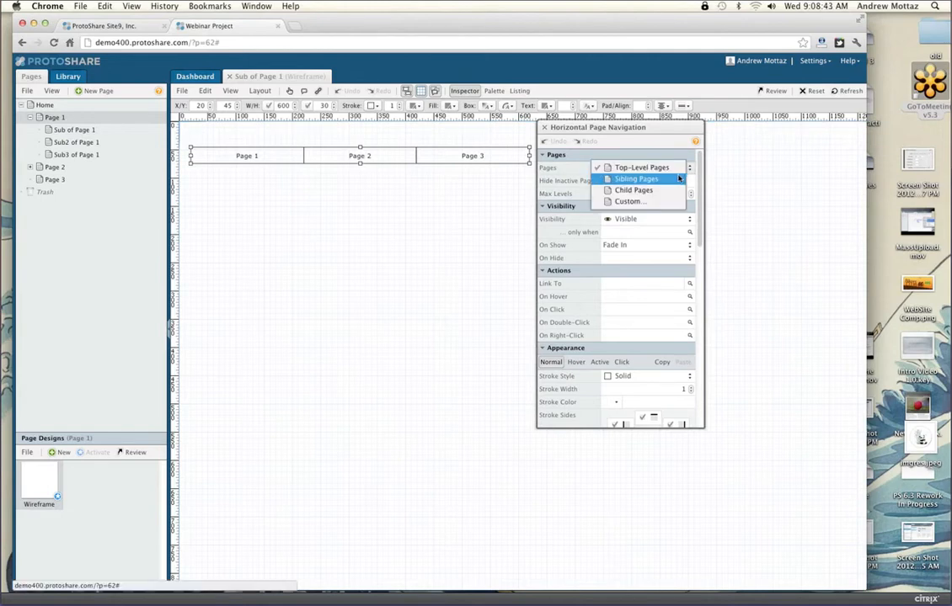
click(679, 178)
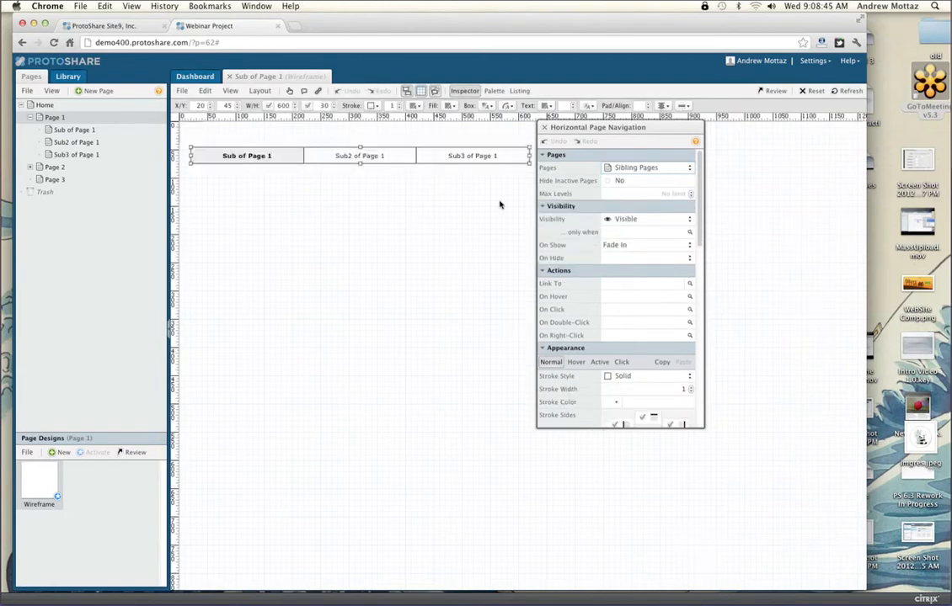
drag(623, 128, 630, 132)
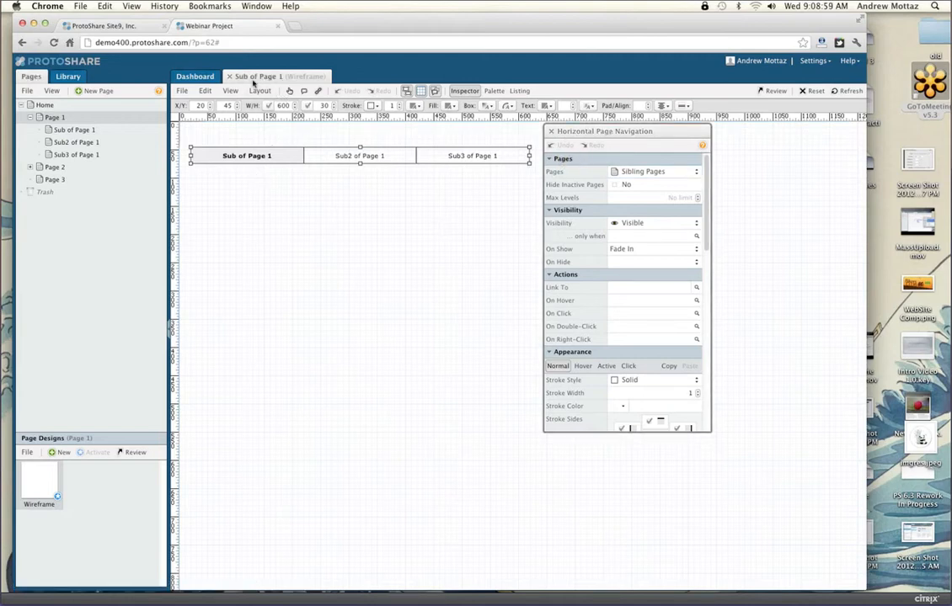
click(65, 130)
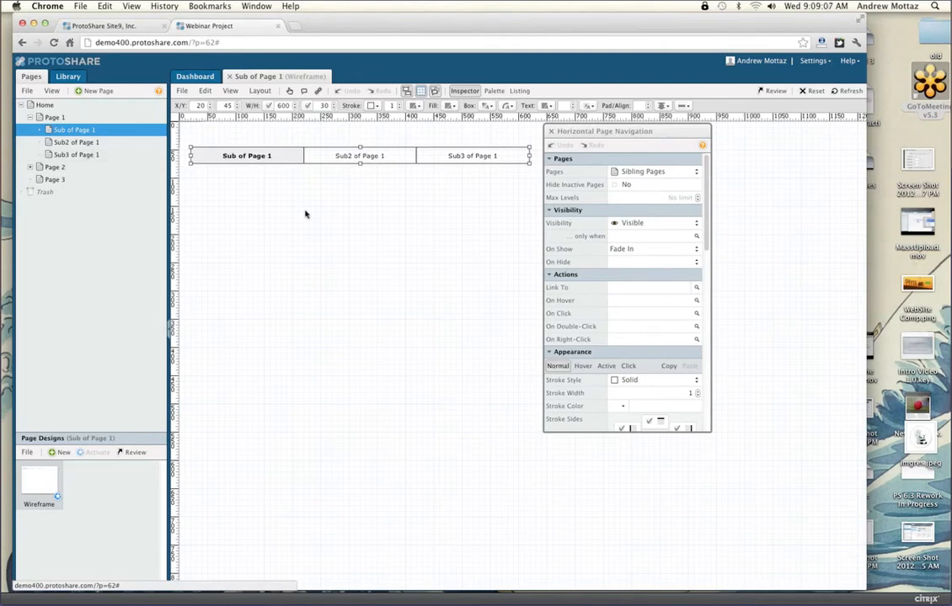
drag(669, 133, 686, 139)
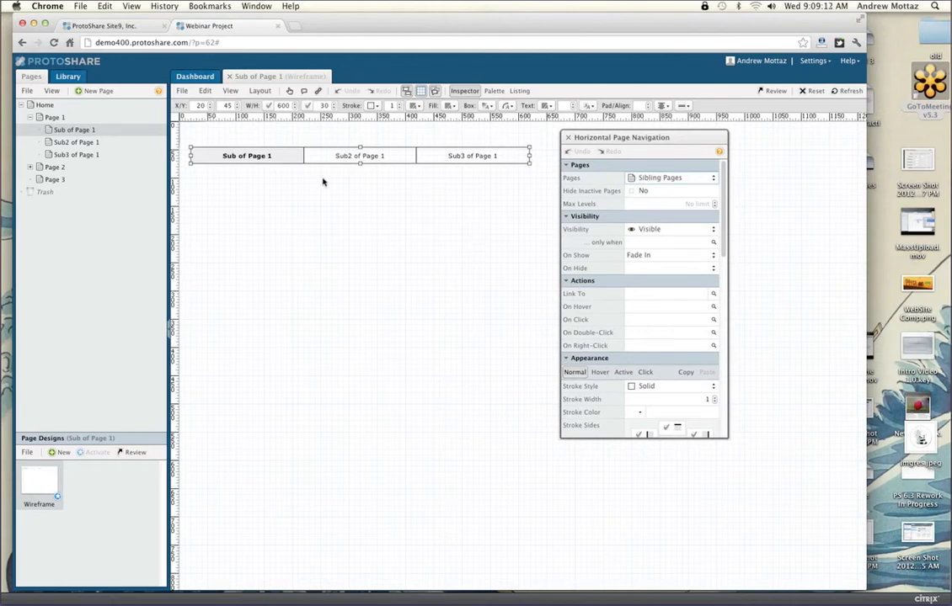
Step: Add a vertical page navigation component to the Sub of Page 1 wireframe, below the left end of the horizontal navigation
click(327, 197)
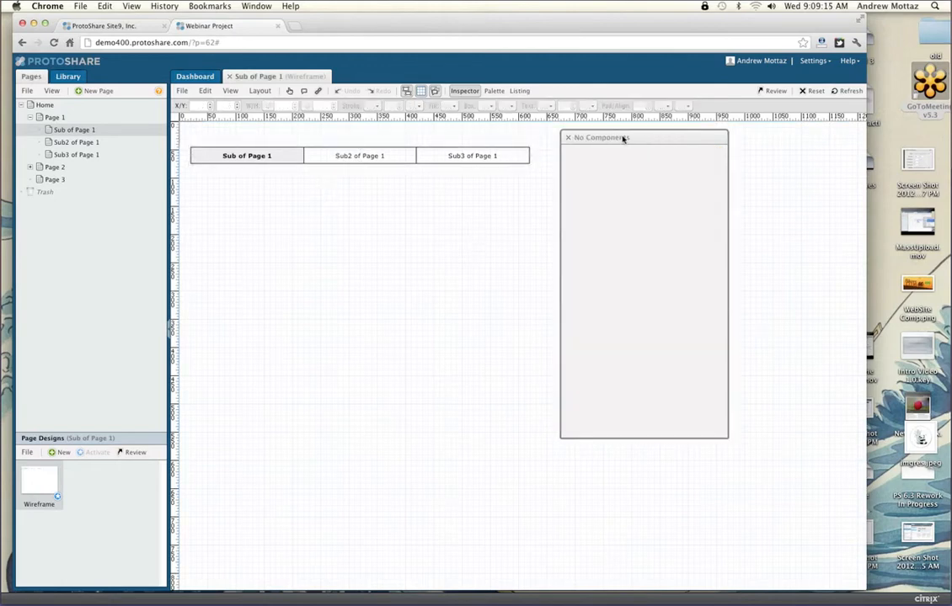
drag(625, 142, 626, 149)
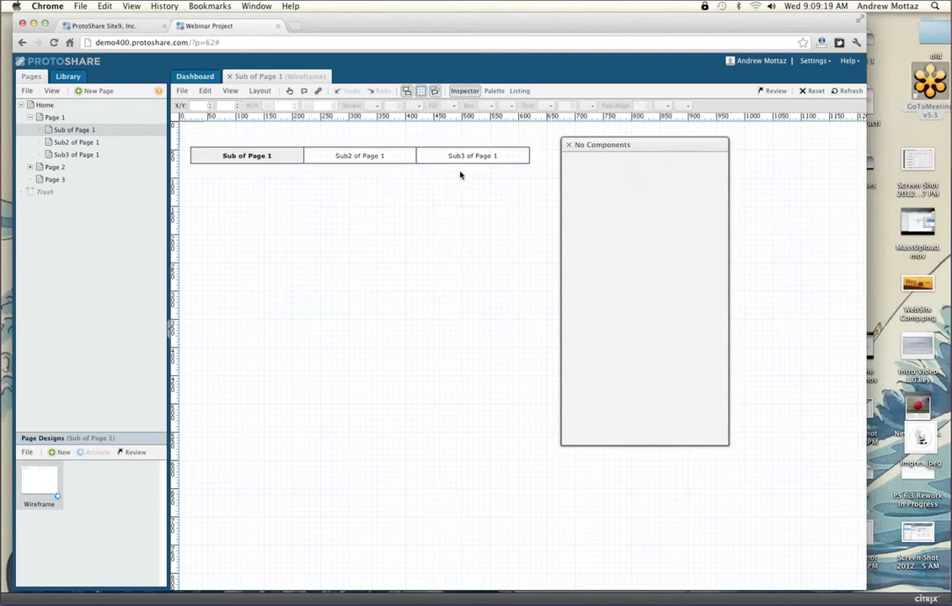
click(493, 91)
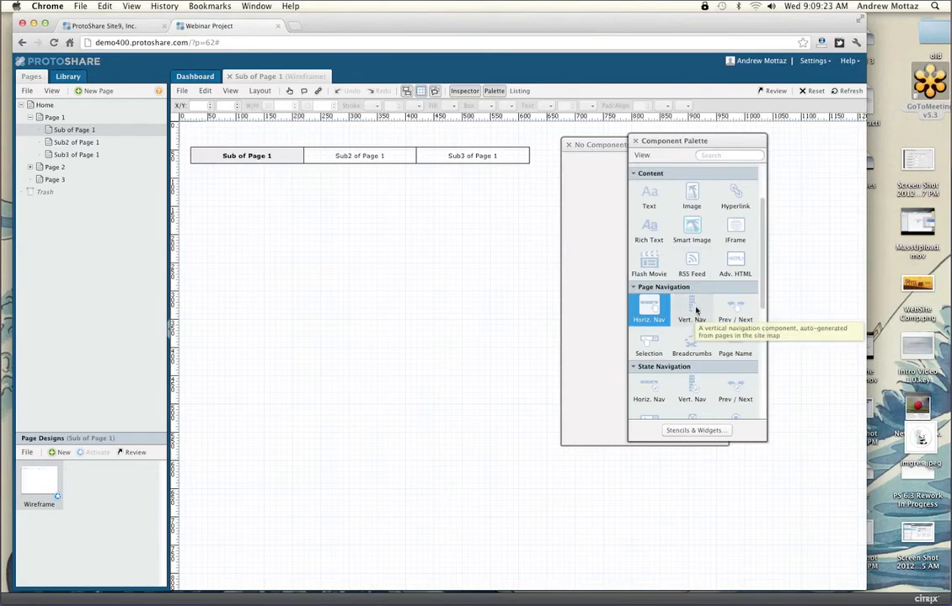
drag(696, 311, 234, 298)
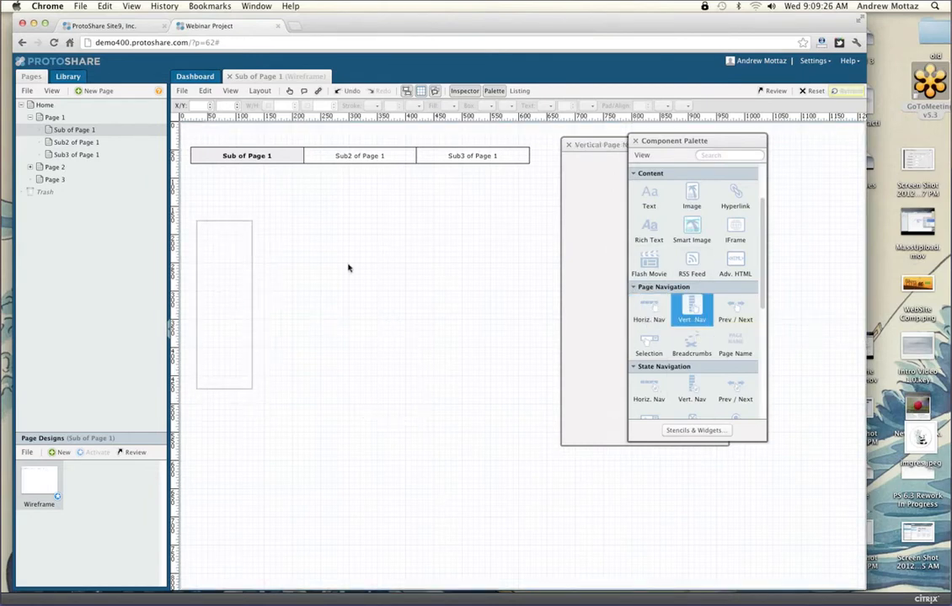
Step: Set the horizontal navigation's Pages source to Top-Level Pages and close its properties
click(449, 156)
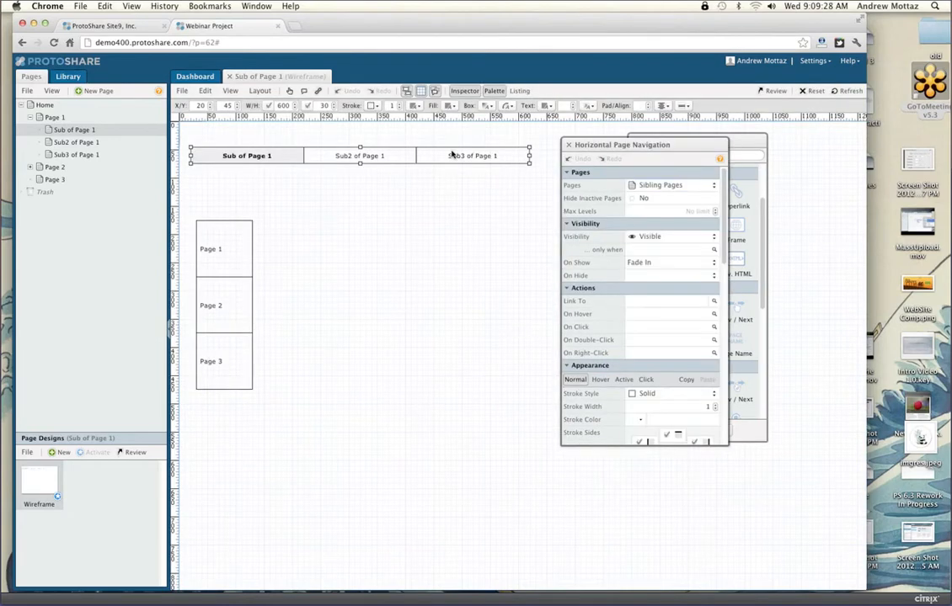
click(674, 185)
click(644, 171)
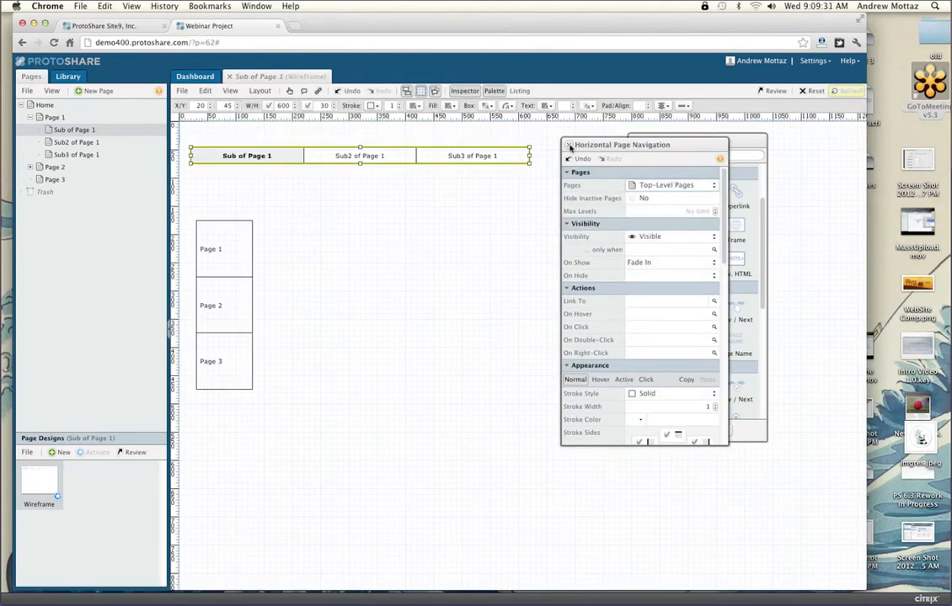
click(569, 145)
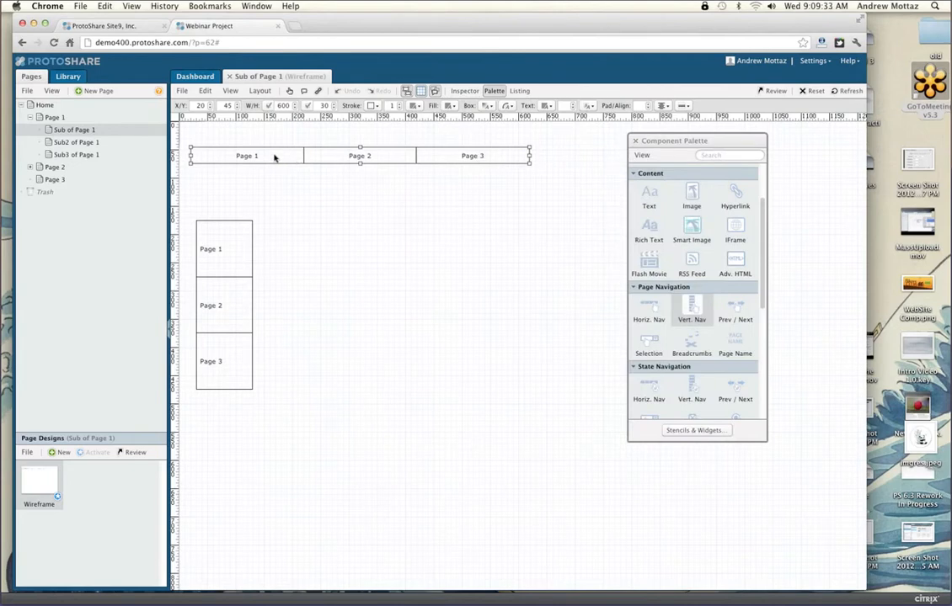
Step: Set the vertical navigation's Pages source to Sibling Pages, then widen it and move it up closer to the horizontal navigation
click(249, 258)
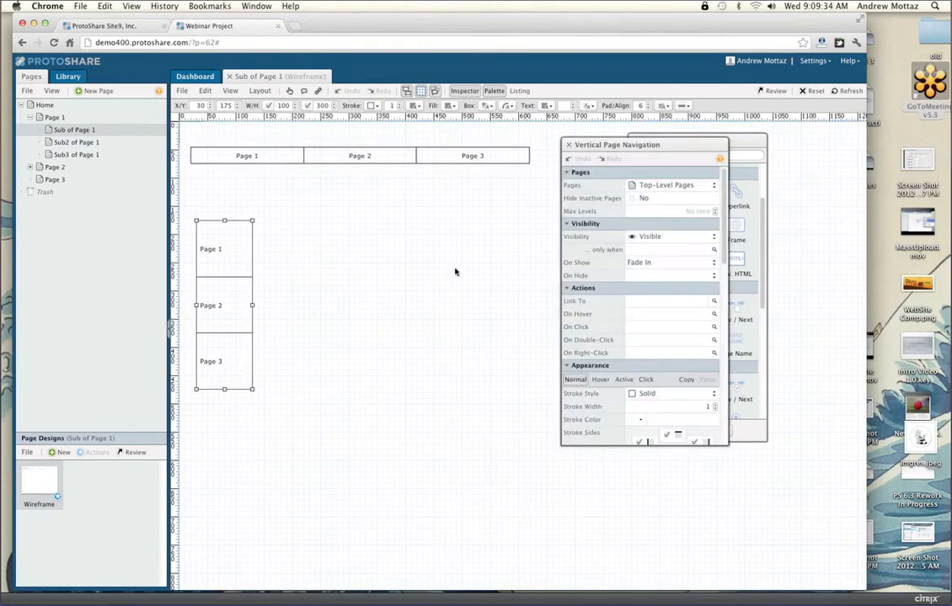
click(696, 186)
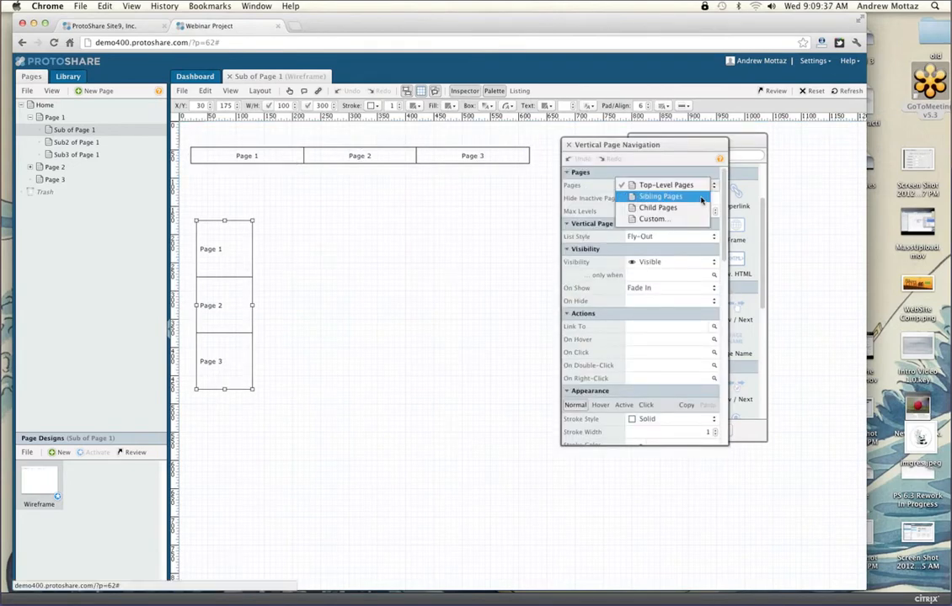
click(690, 194)
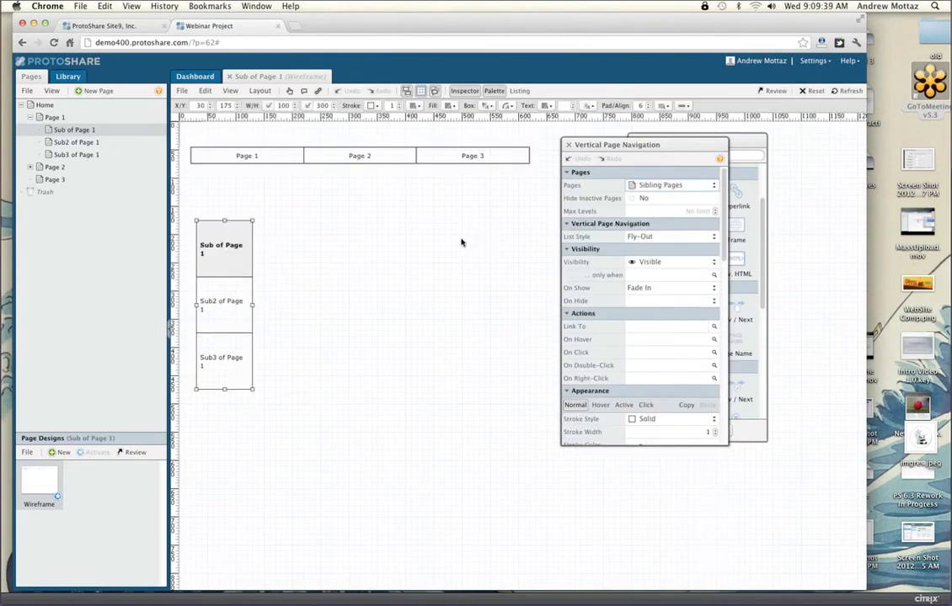
drag(252, 305, 278, 274)
click(359, 288)
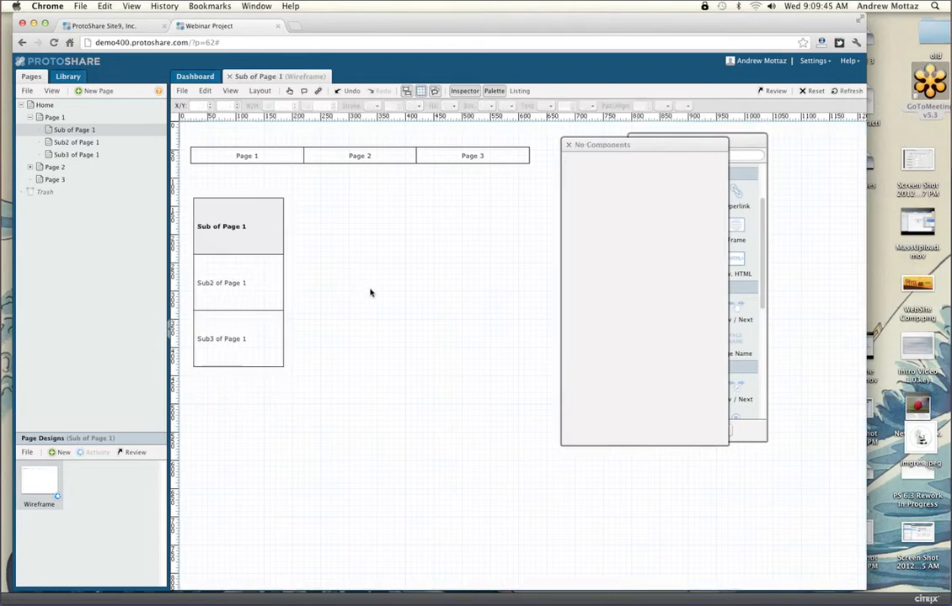
Step: Convert the horizontal and vertical navigation components together into a template named "Navigation Template"
drag(371, 296, 242, 143)
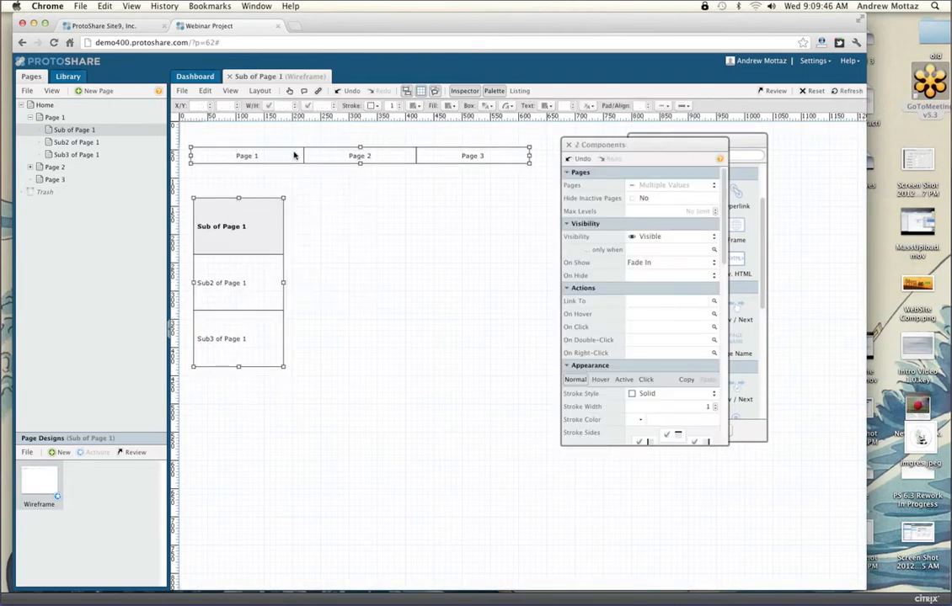
right_click(296, 155)
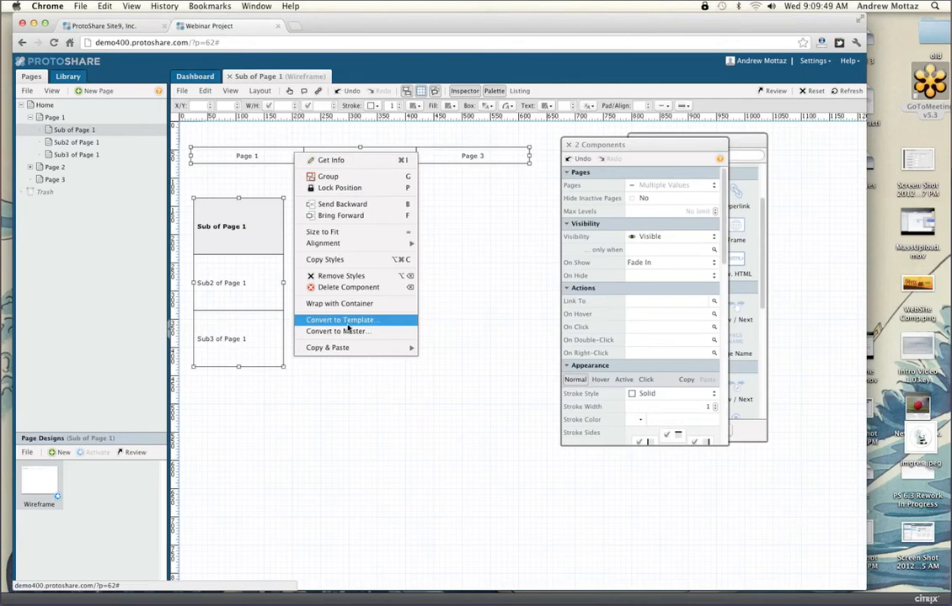
click(347, 325)
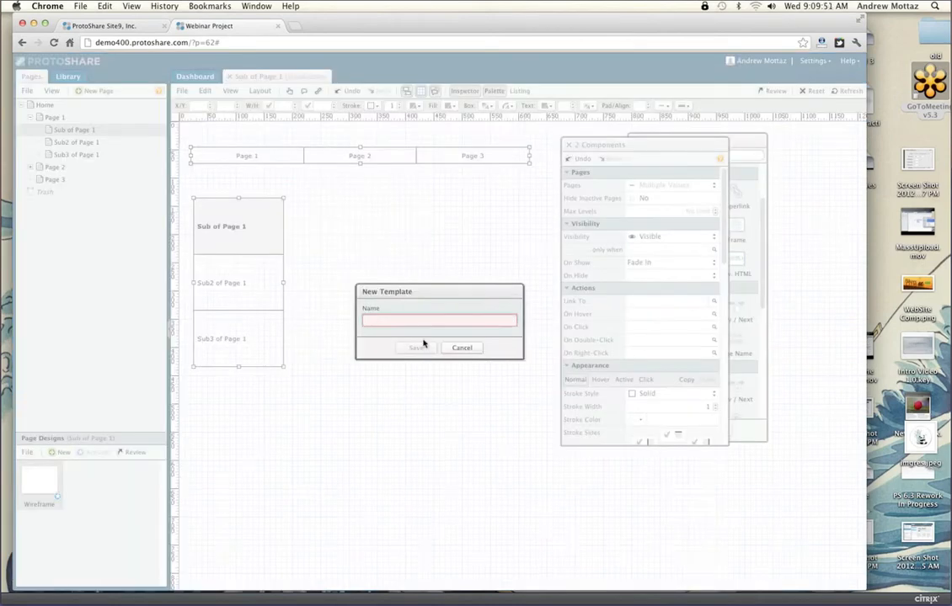
text(Navigation Template)
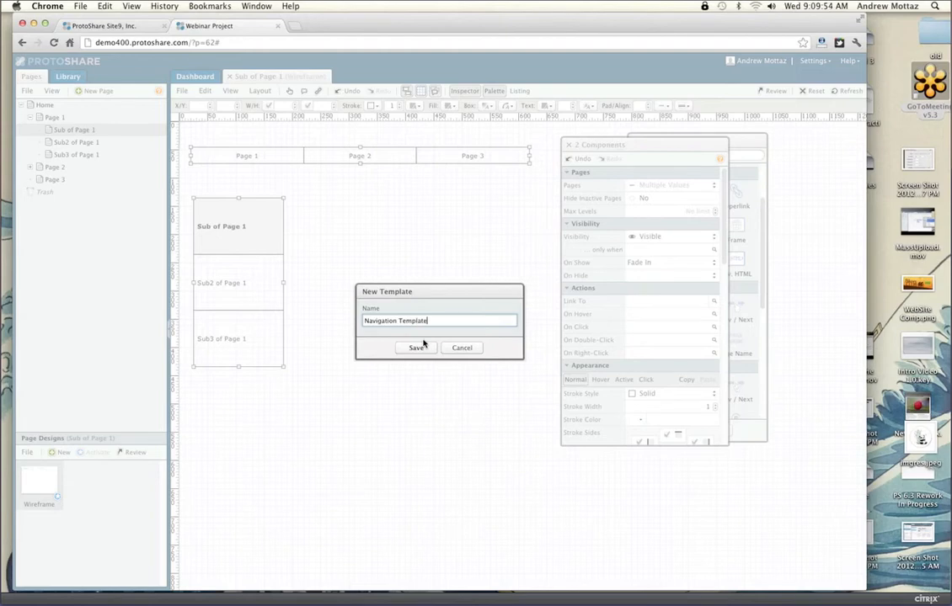
click(423, 345)
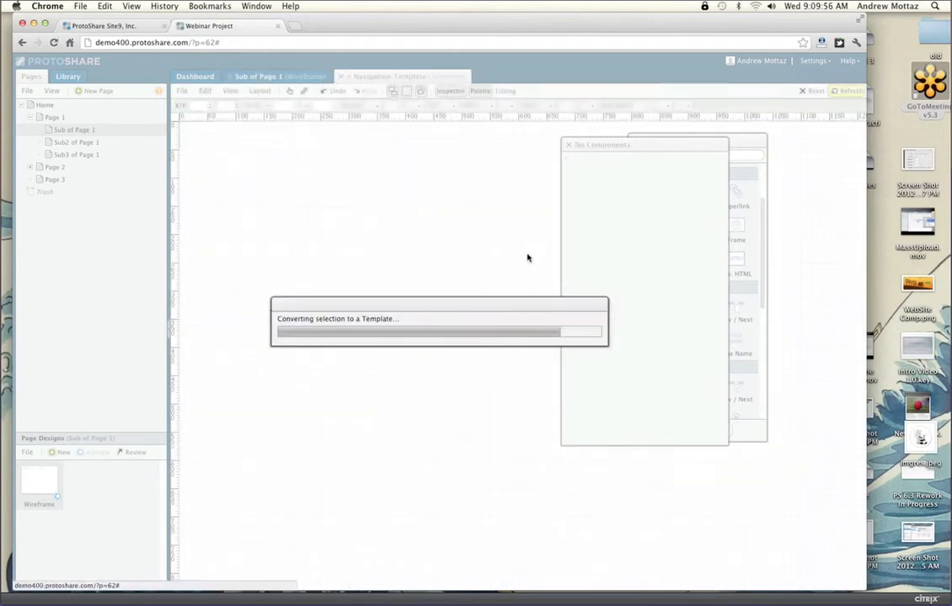
click(569, 145)
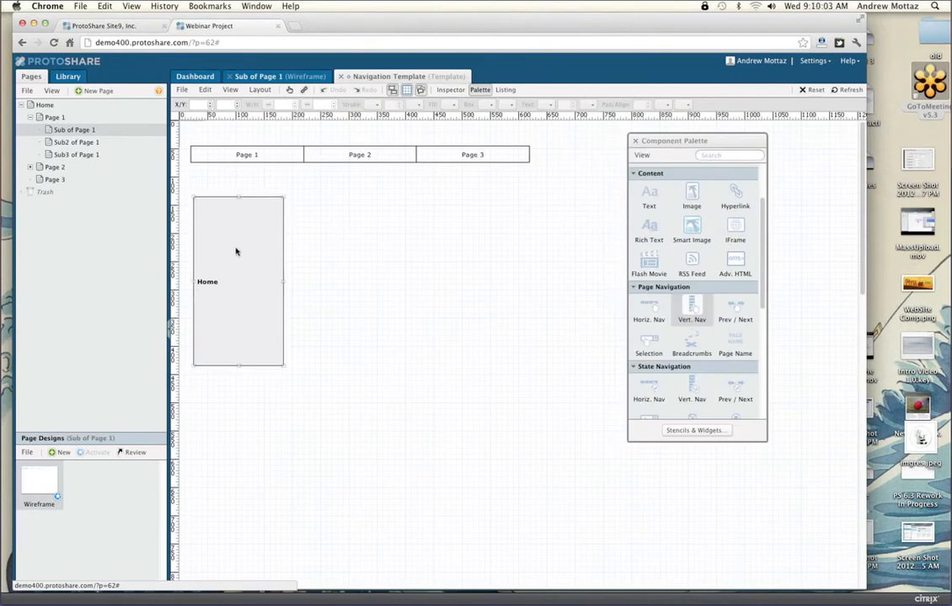
click(414, 316)
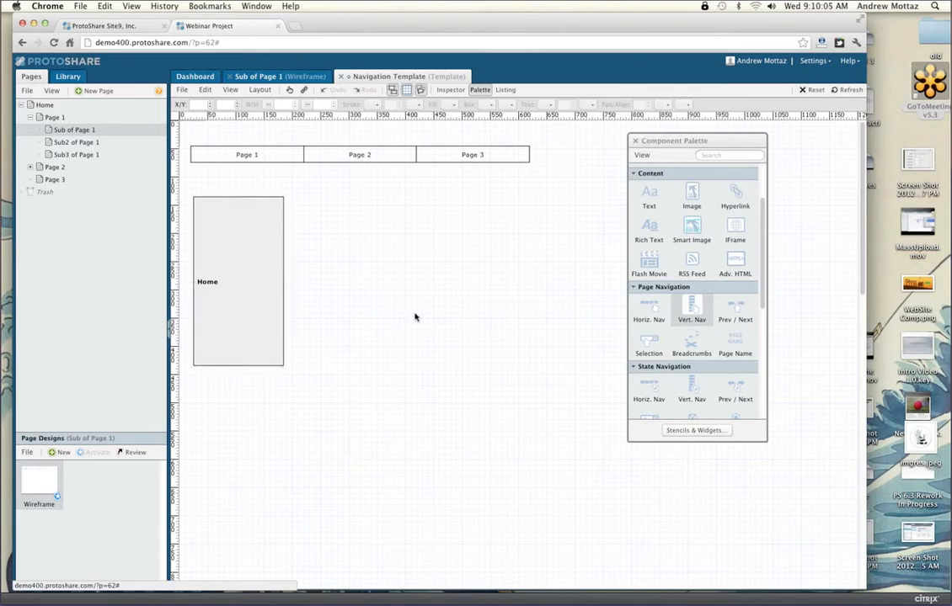
Step: Return to the Sub of Page 1 wireframe, expand Page 2 in the site map and open the Sub of Page 2 wireframe
click(279, 78)
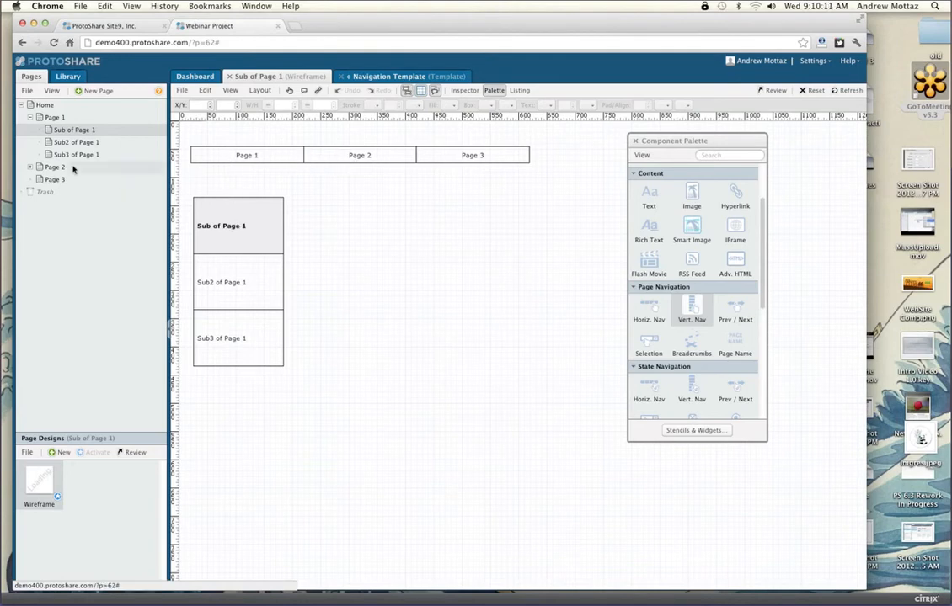
click(30, 170)
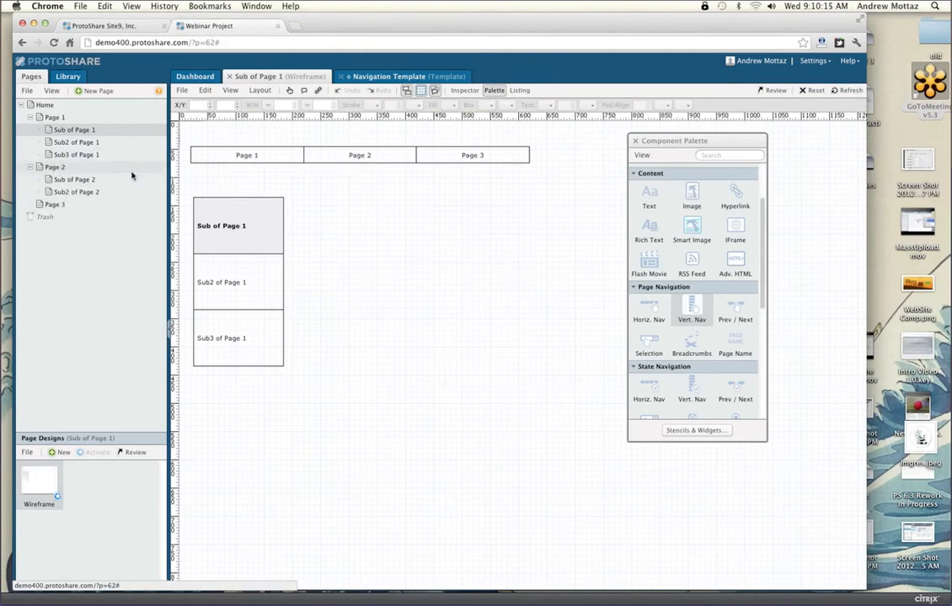
click(66, 179)
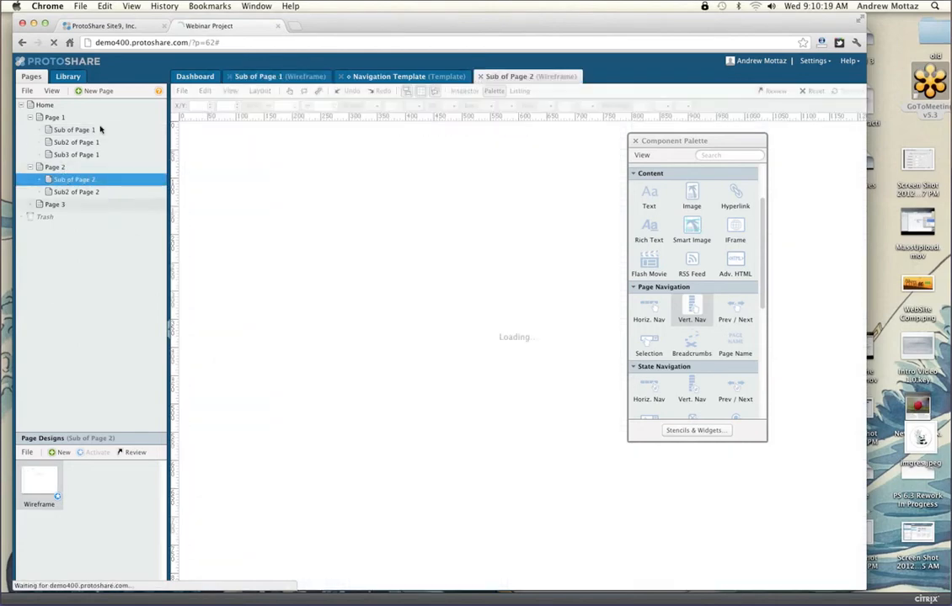
Step: Apply the Navigation Template from the library to the Sub of Page 2 wireframe, close the component palette and return to the site map
click(71, 78)
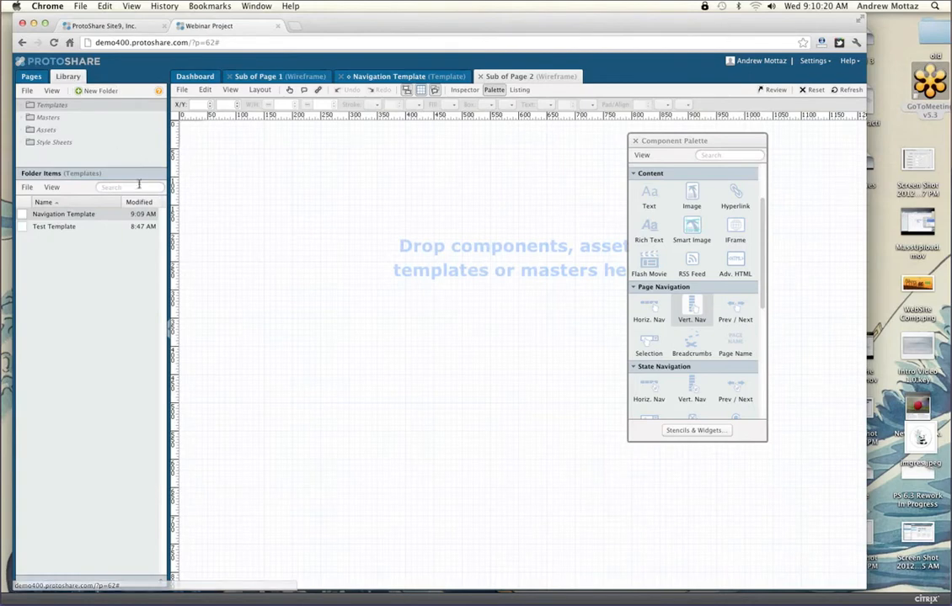
drag(38, 215, 282, 192)
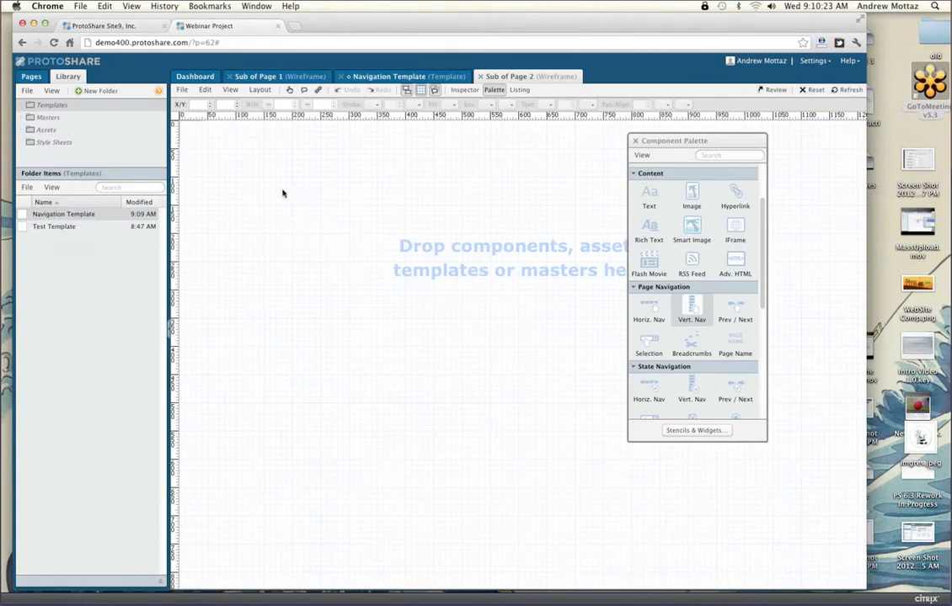
click(634, 141)
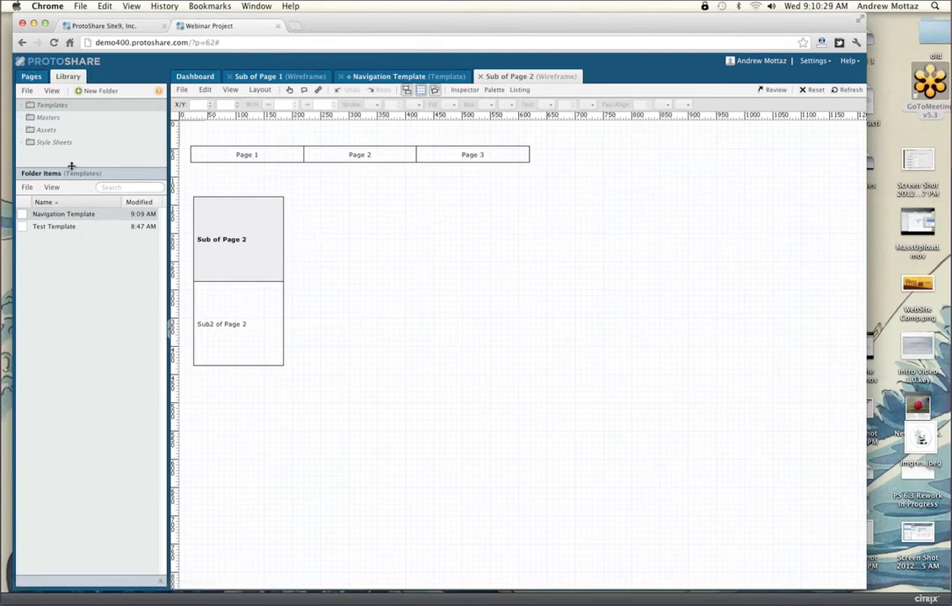
click(31, 77)
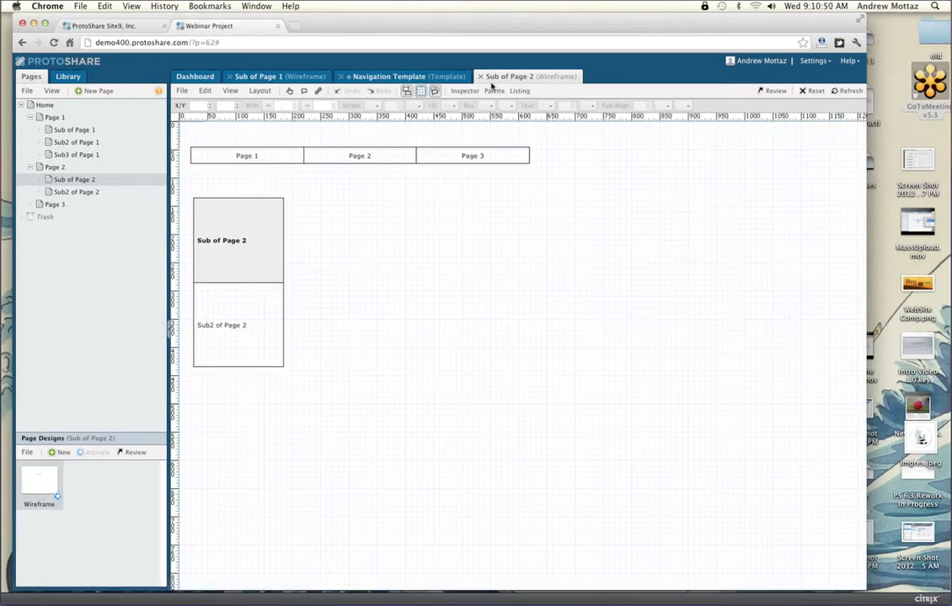
Step: Show the component properties and detach the template from the Sub of Page 2 wireframe so its navigation components are editable
click(466, 92)
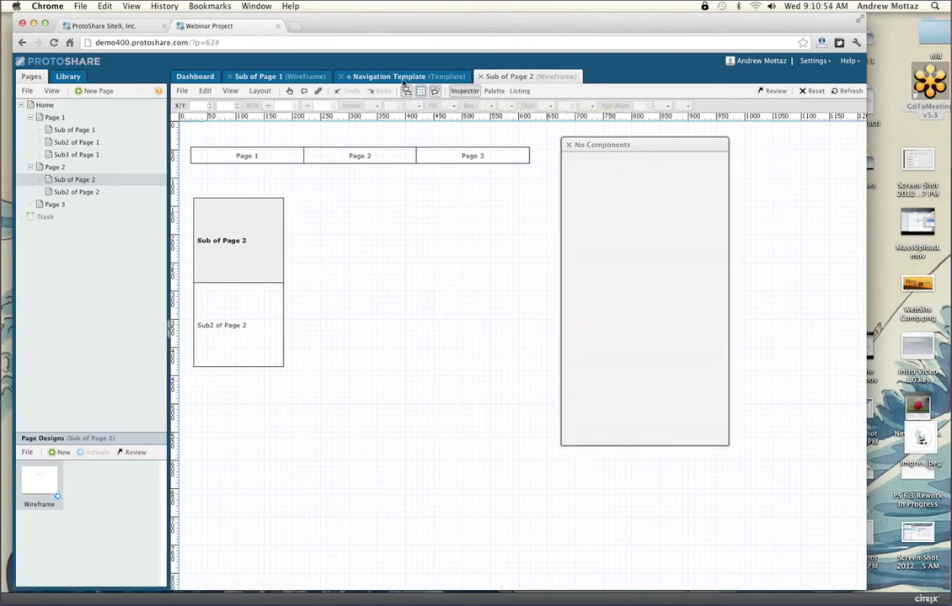
right_click(258, 241)
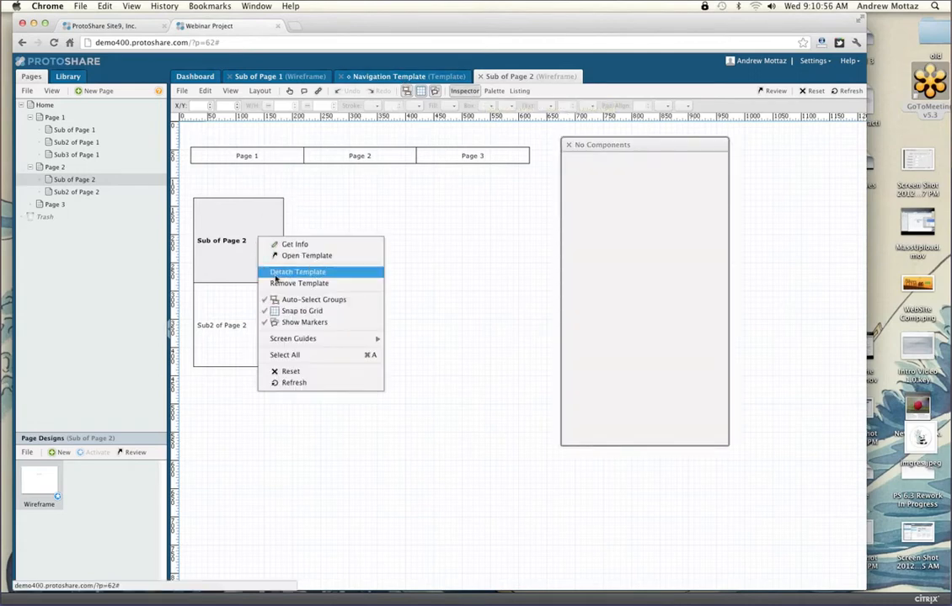
click(376, 272)
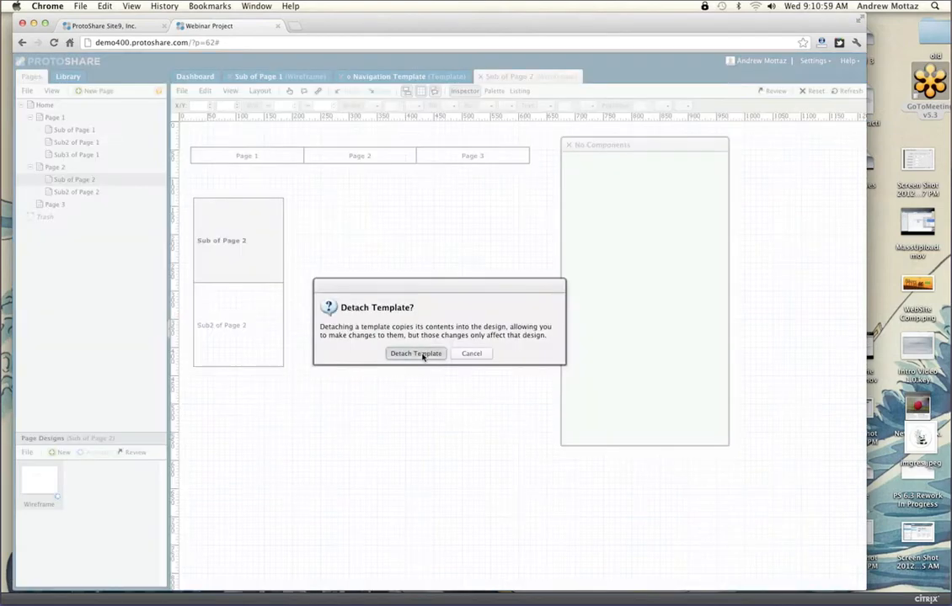
click(423, 355)
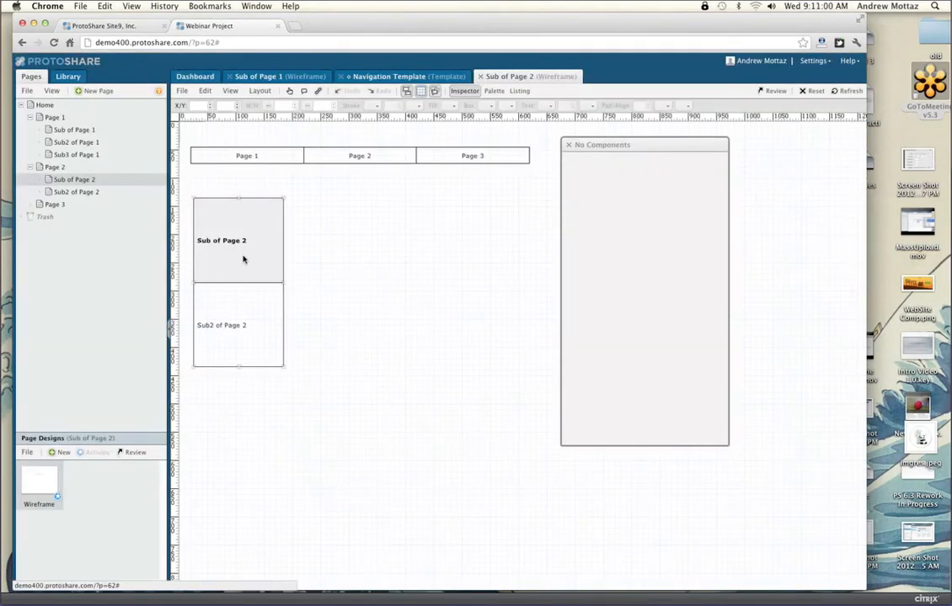
Step: Review the page settings of the vertical and horizontal navigation, and check the horizontal navigation's submenus in test mode
click(246, 256)
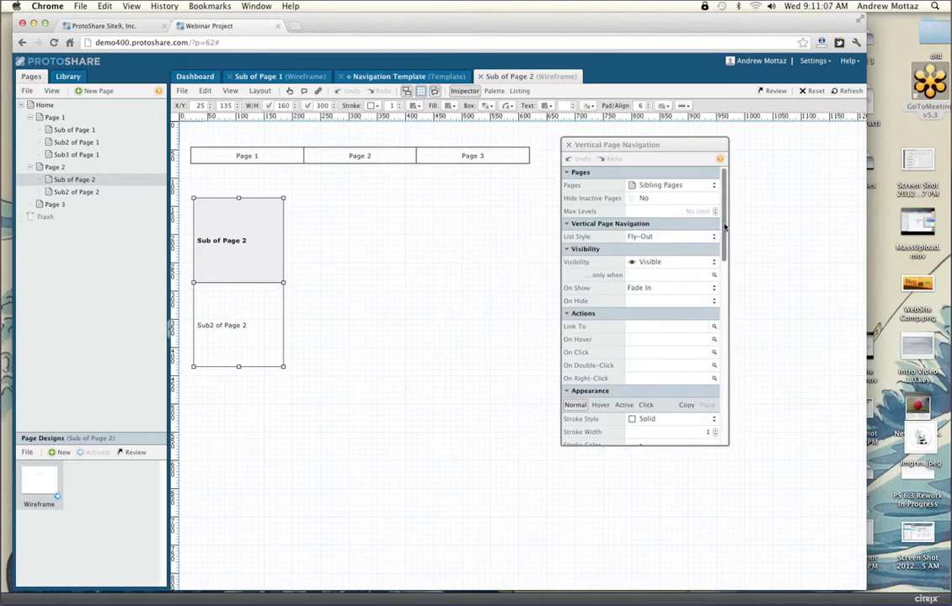
scroll(640, 210, down, 1)
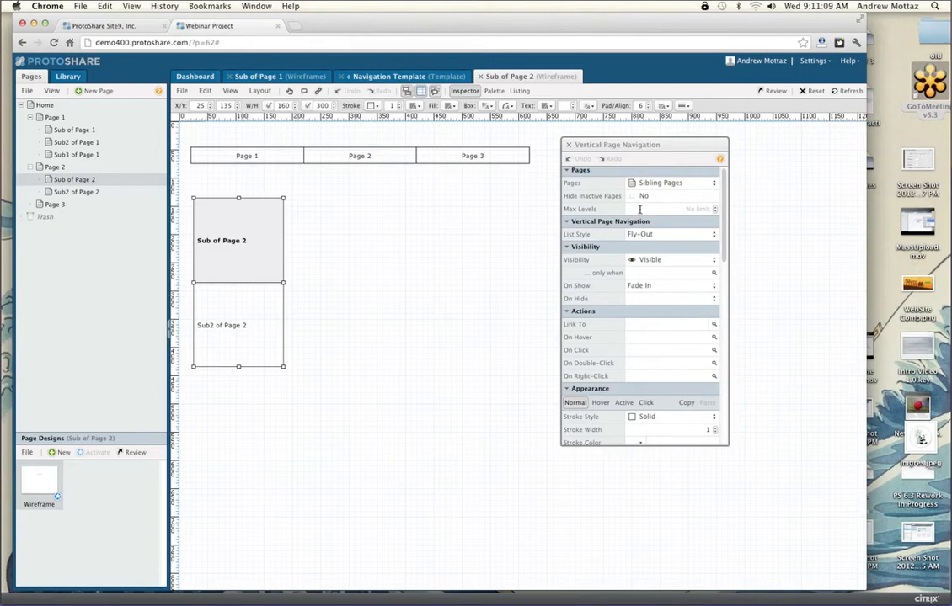
click(483, 218)
click(402, 155)
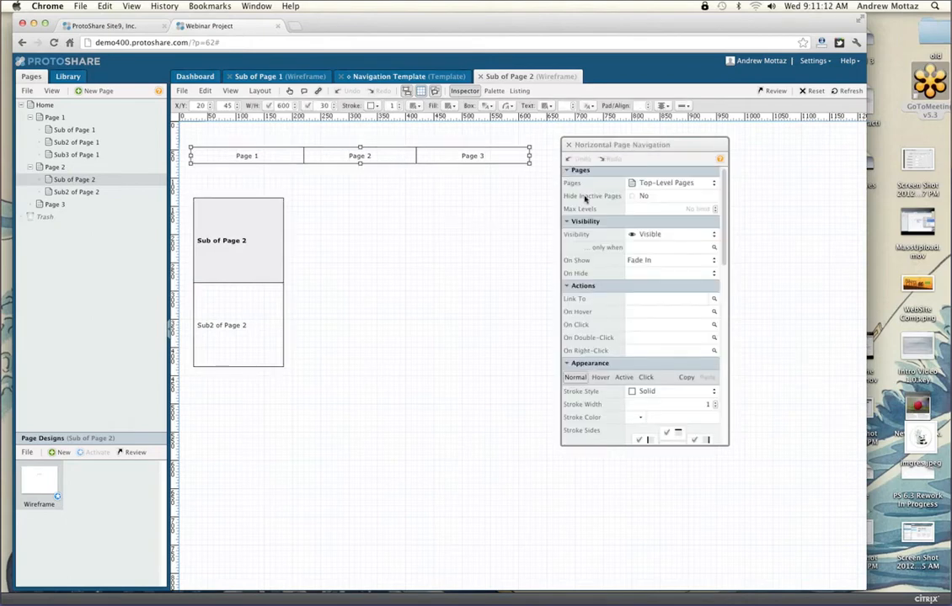
click(646, 208)
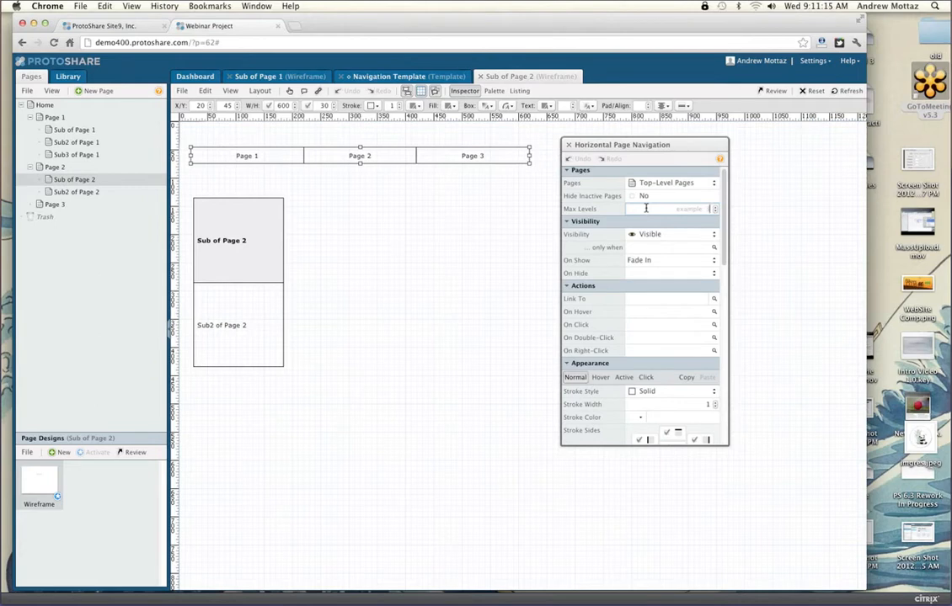
click(289, 90)
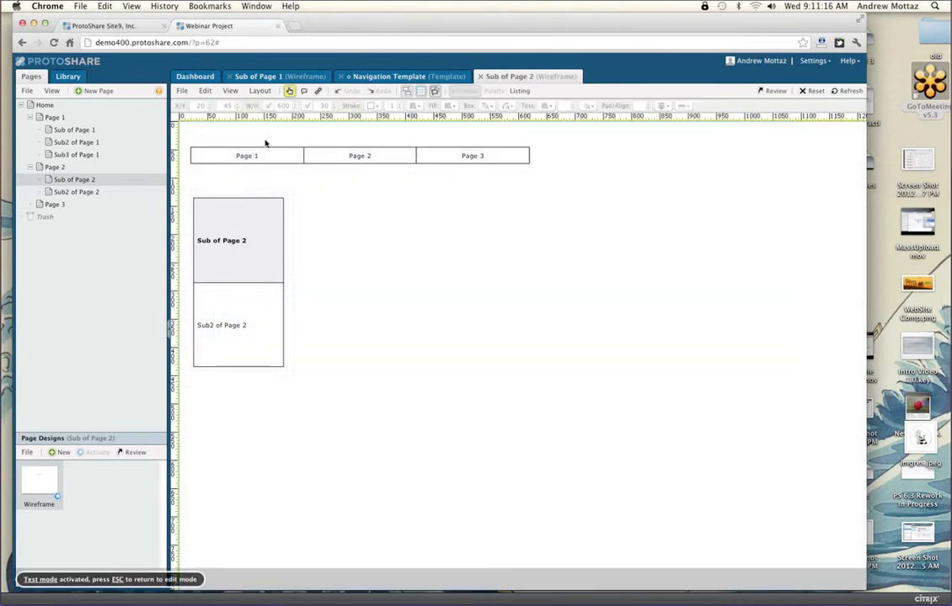
mouse_move(265, 156)
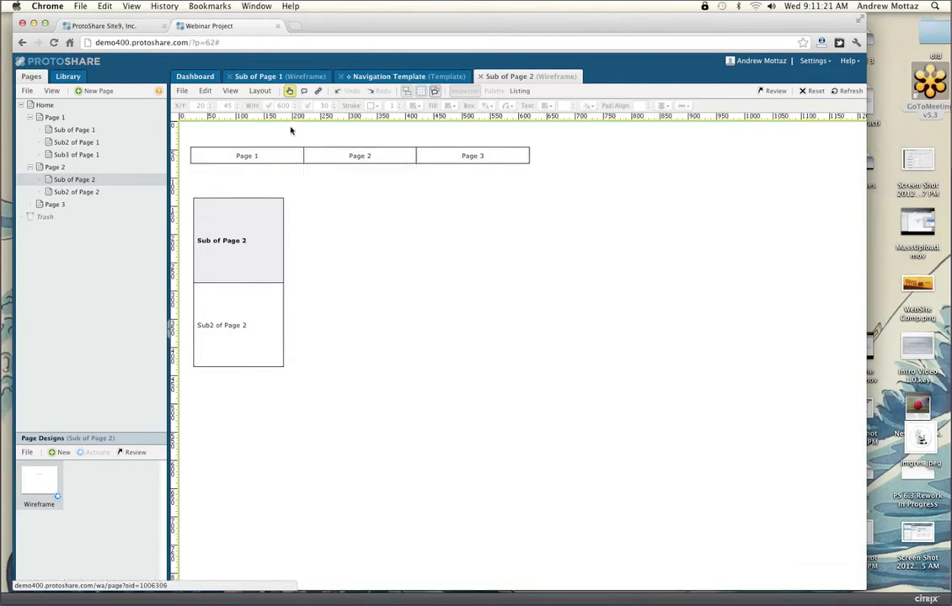
click(289, 90)
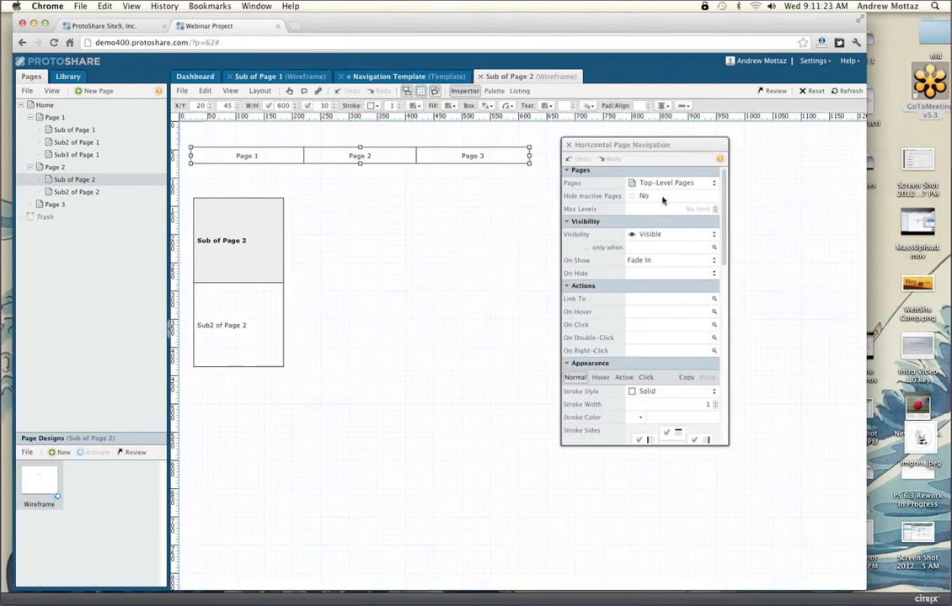
Step: Set the horizontal navigation's Max Levels to 1, close its properties and check the navigation in test mode
click(702, 210)
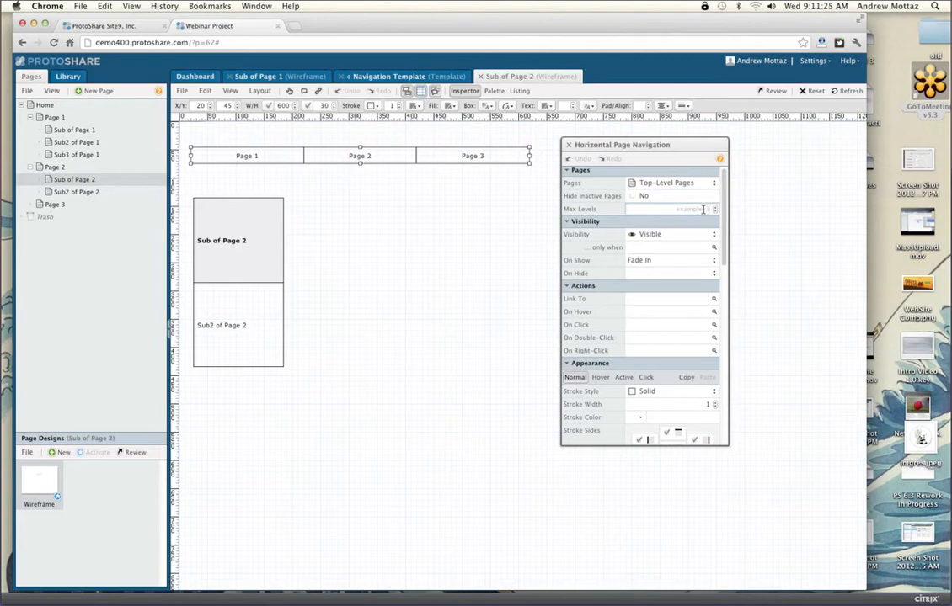
key(Tab)
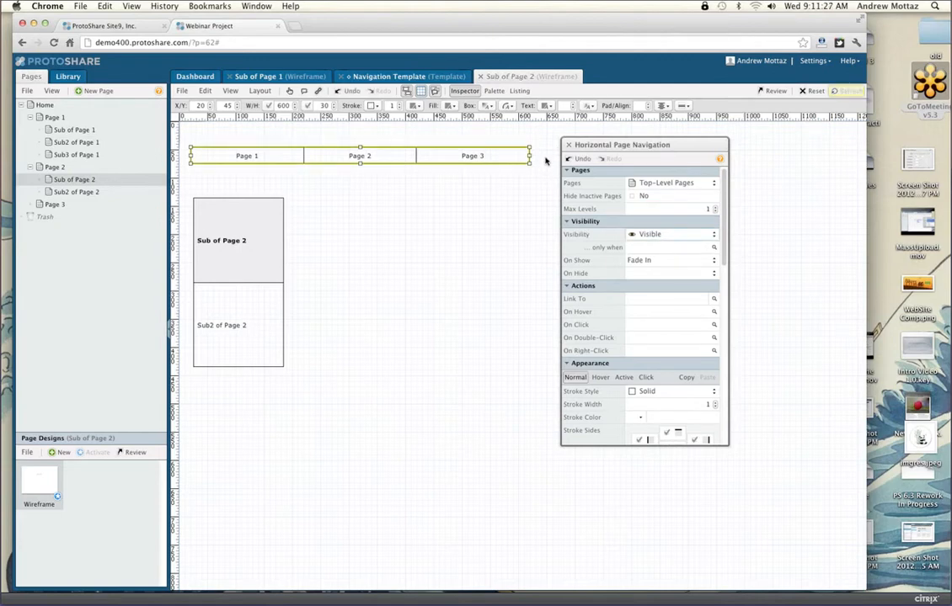
click(568, 145)
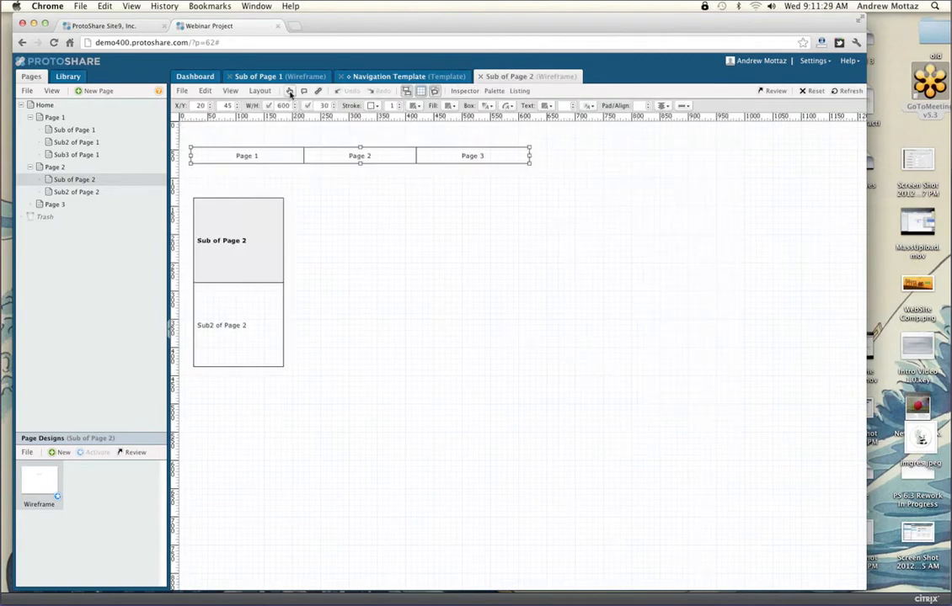
click(288, 91)
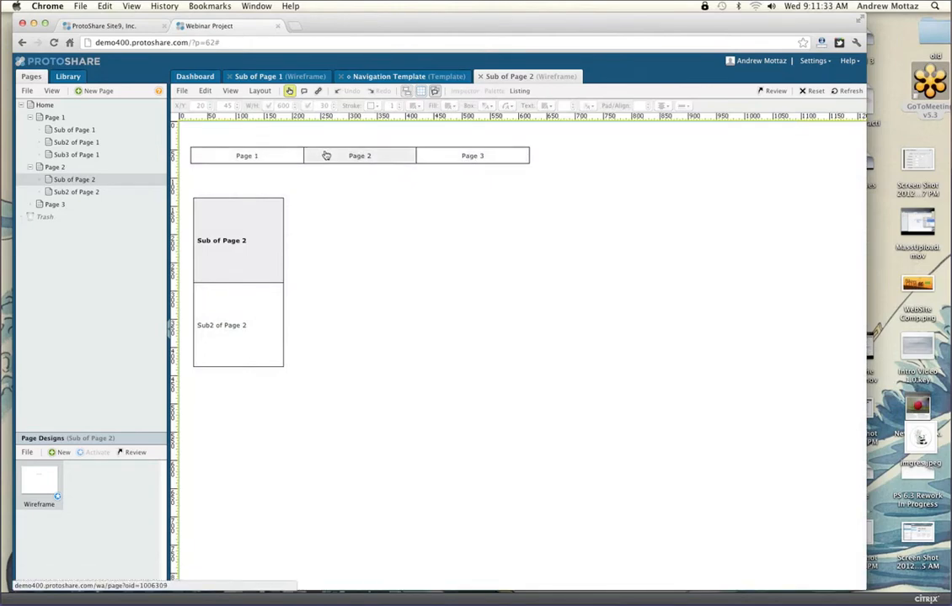
click(289, 91)
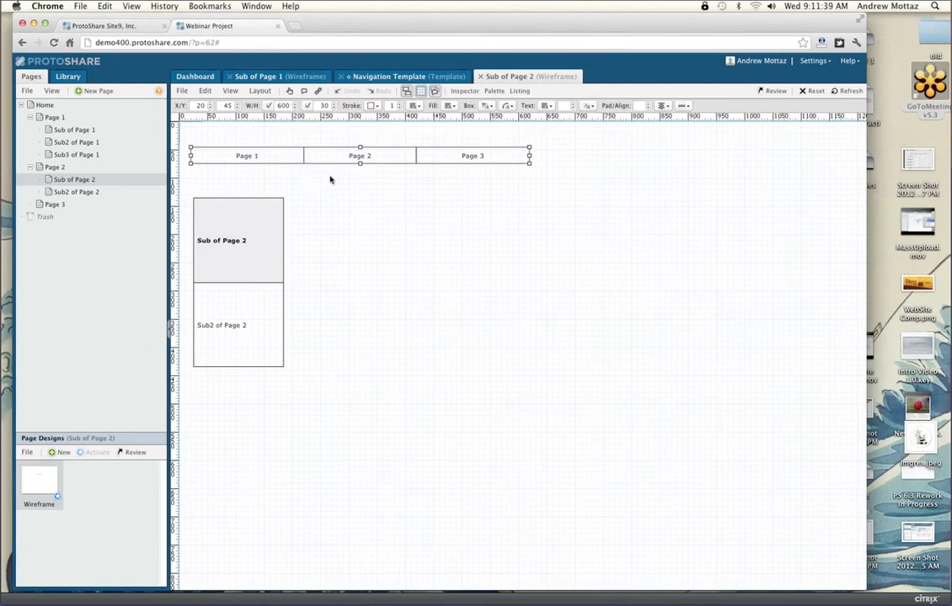
Step: Reopen the horizontal navigation's properties and set its Pages source to Child Pages
click(408, 185)
click(436, 155)
click(464, 91)
click(646, 182)
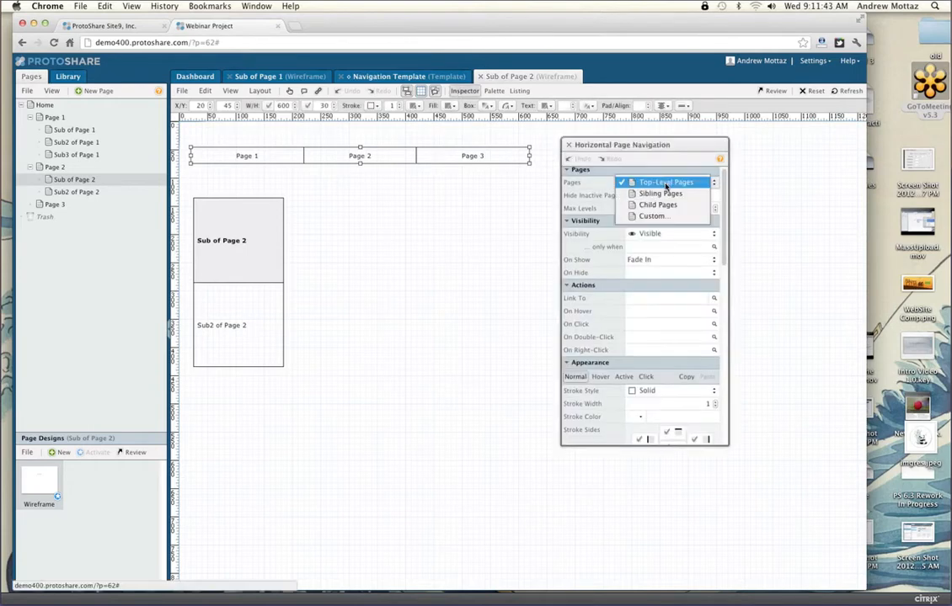
click(661, 206)
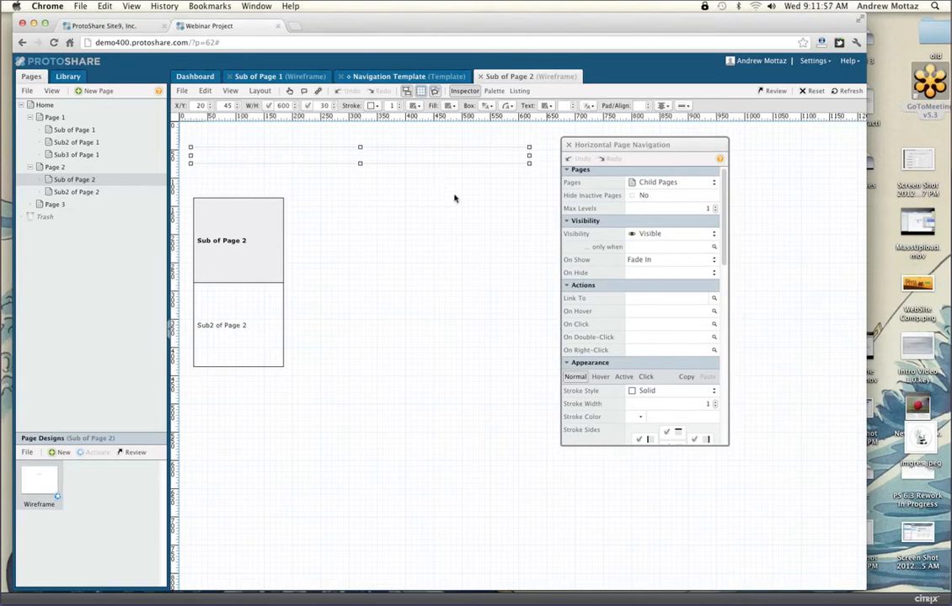
Step: Set the horizontal navigation's Pages source to Custom and add Page 1 and Page 3 from the site map as its custom pages
click(680, 182)
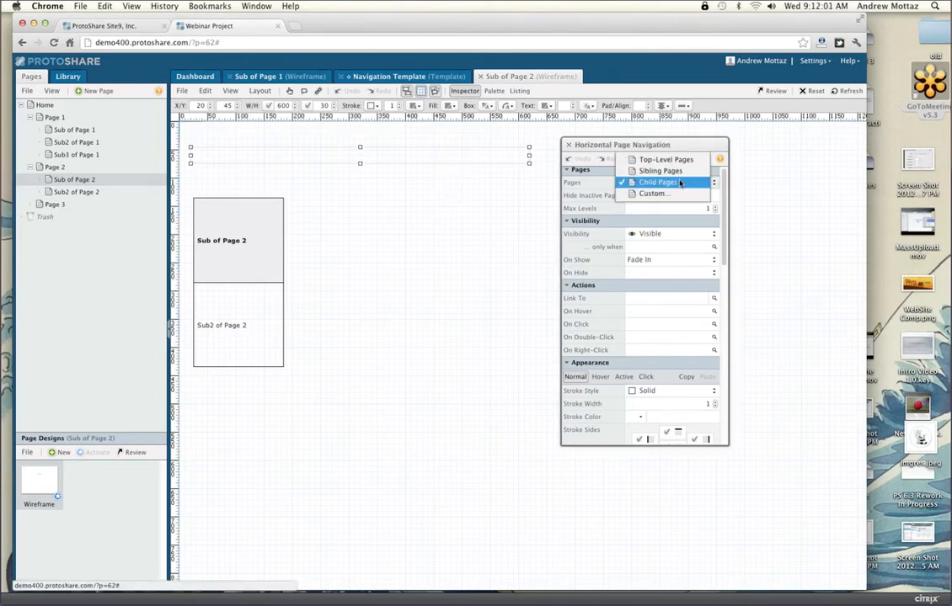
click(644, 194)
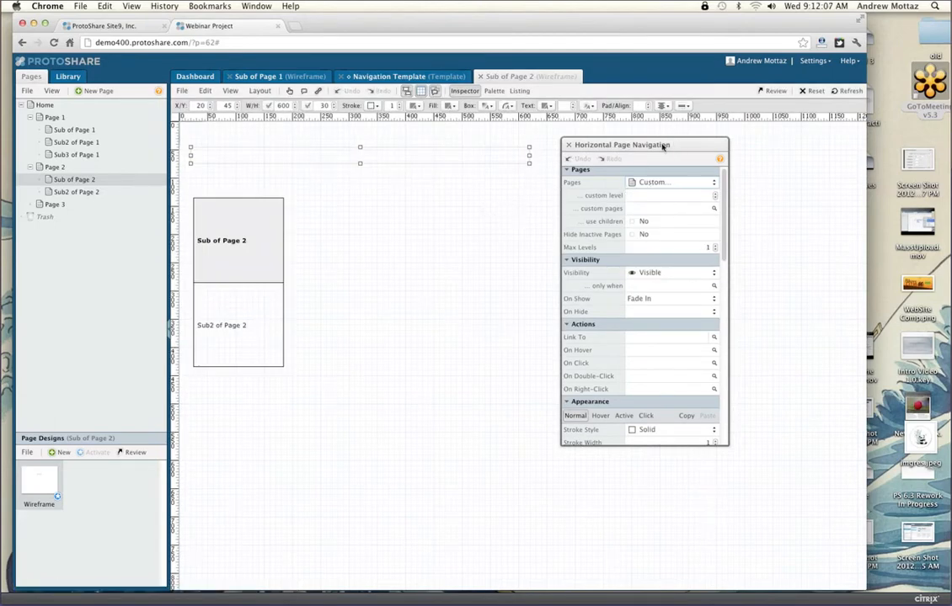
drag(662, 146, 335, 131)
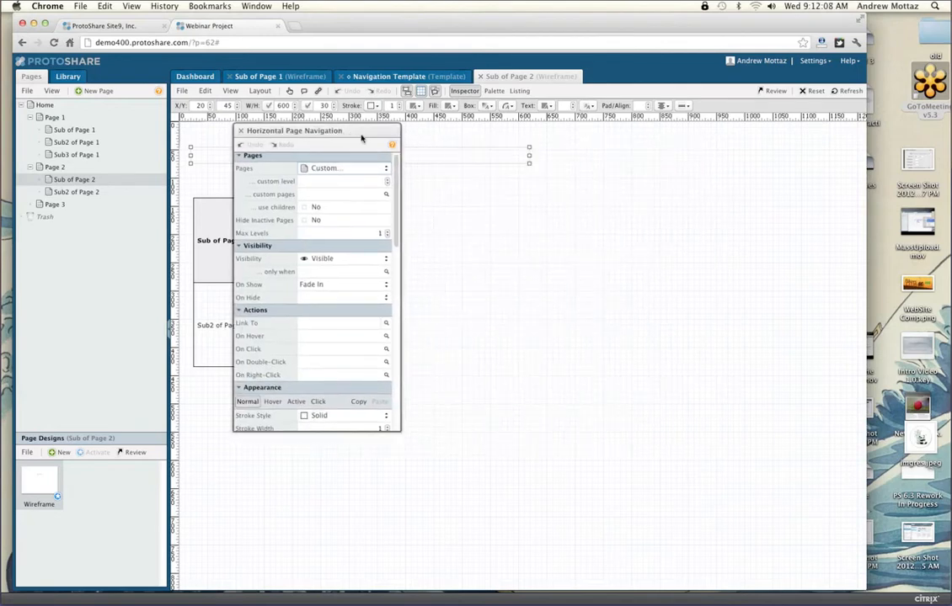
click(486, 213)
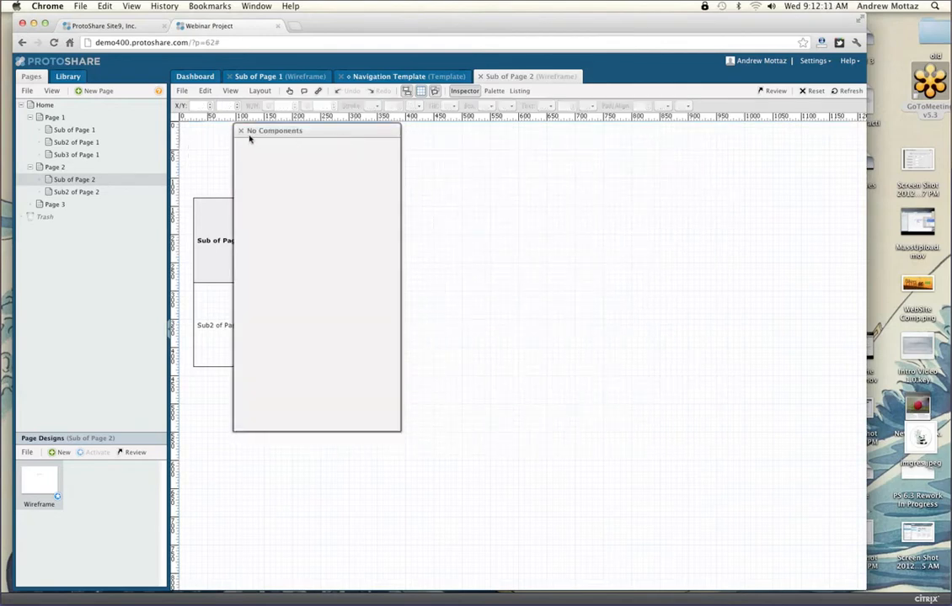
click(436, 154)
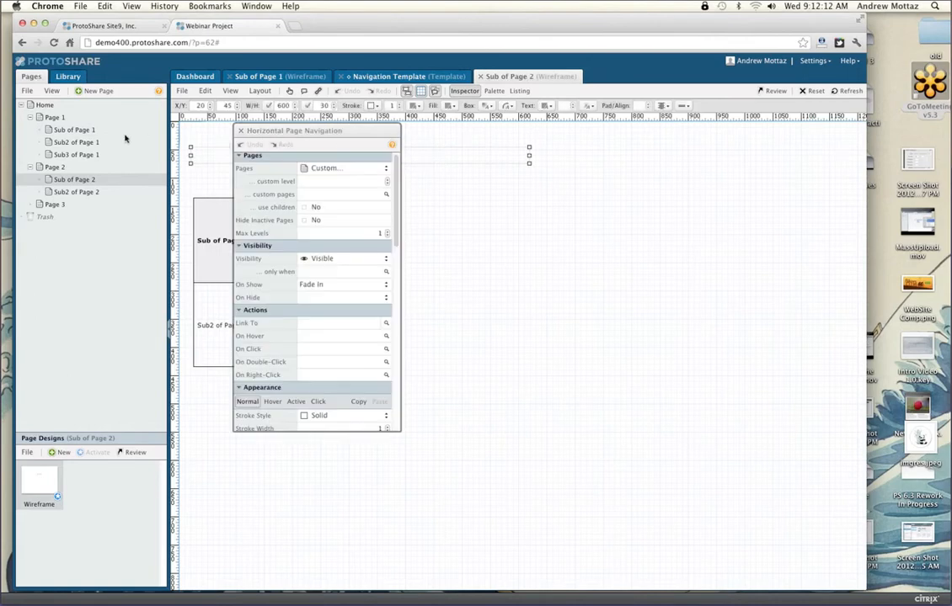
drag(54, 118, 305, 200)
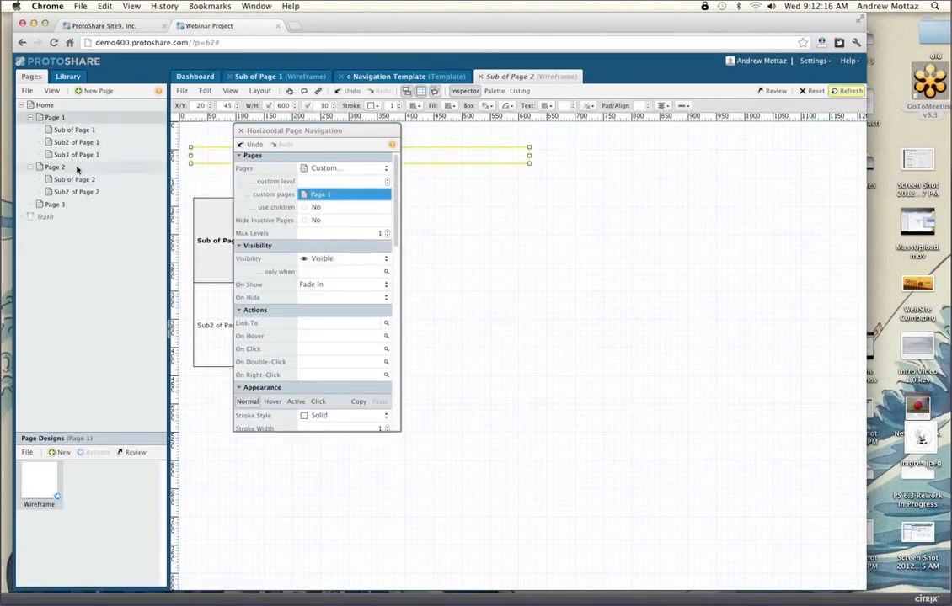
drag(42, 205, 346, 195)
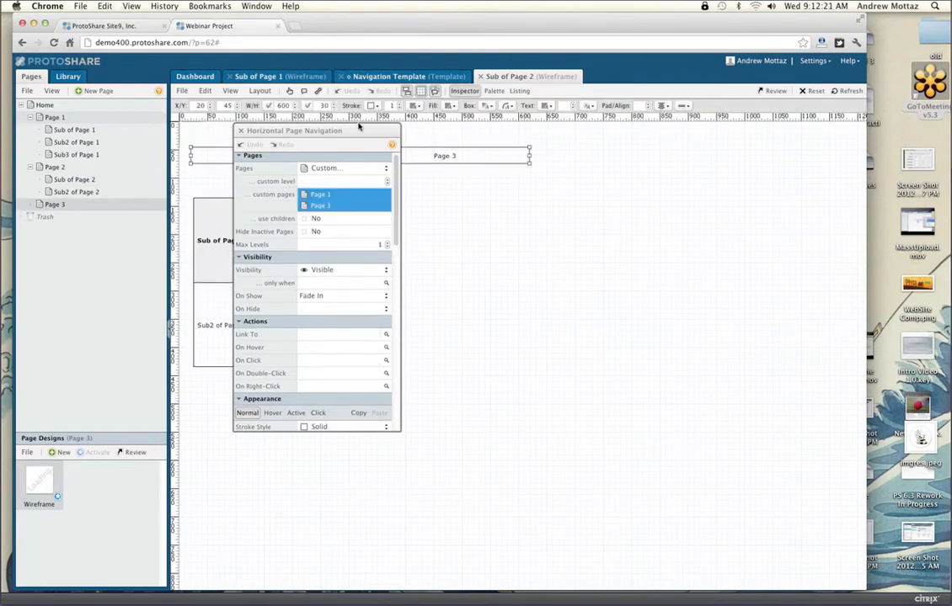
Step: Move the properties clear of the horizontal navigation and check its custom pages in test mode
drag(361, 130, 485, 220)
click(600, 231)
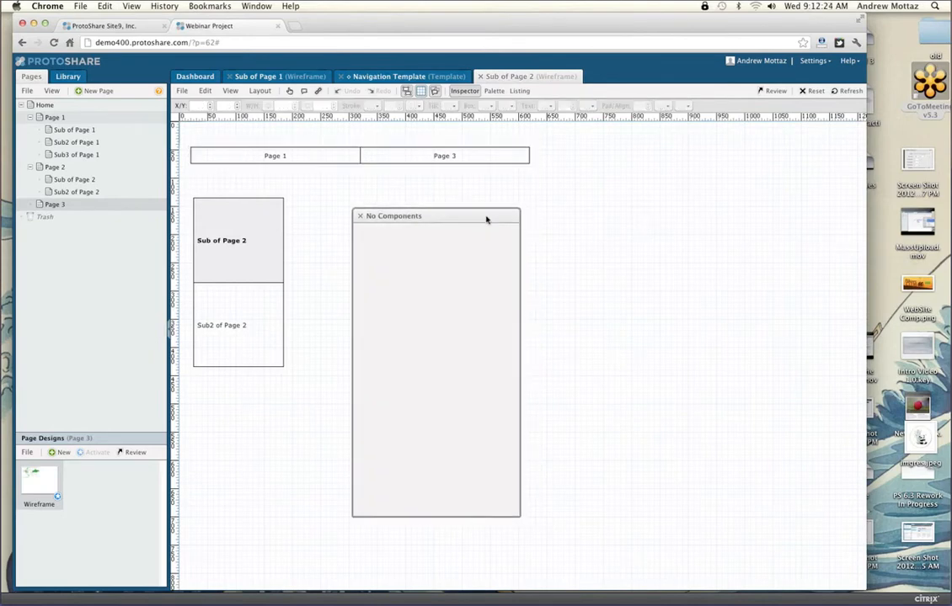
click(351, 156)
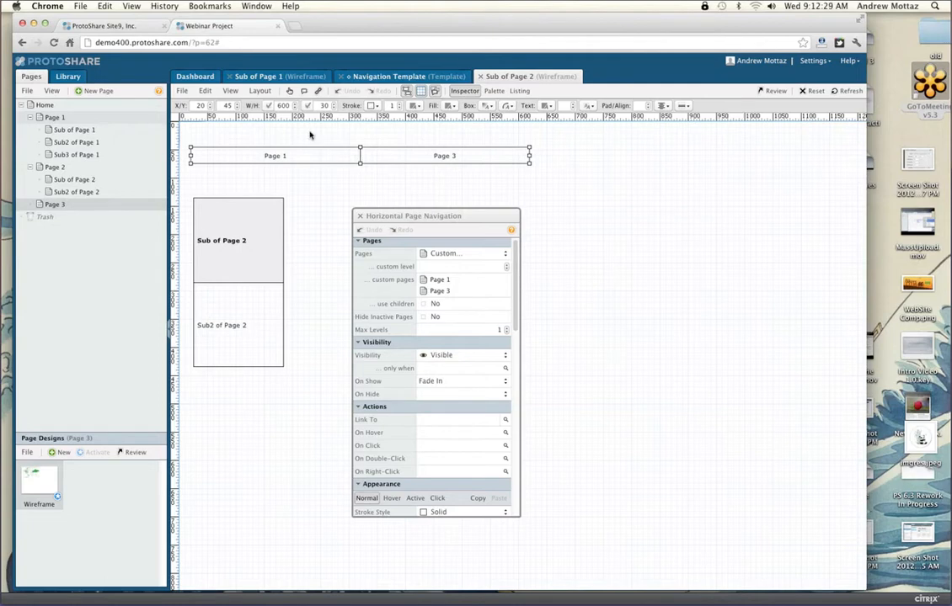
key(t)
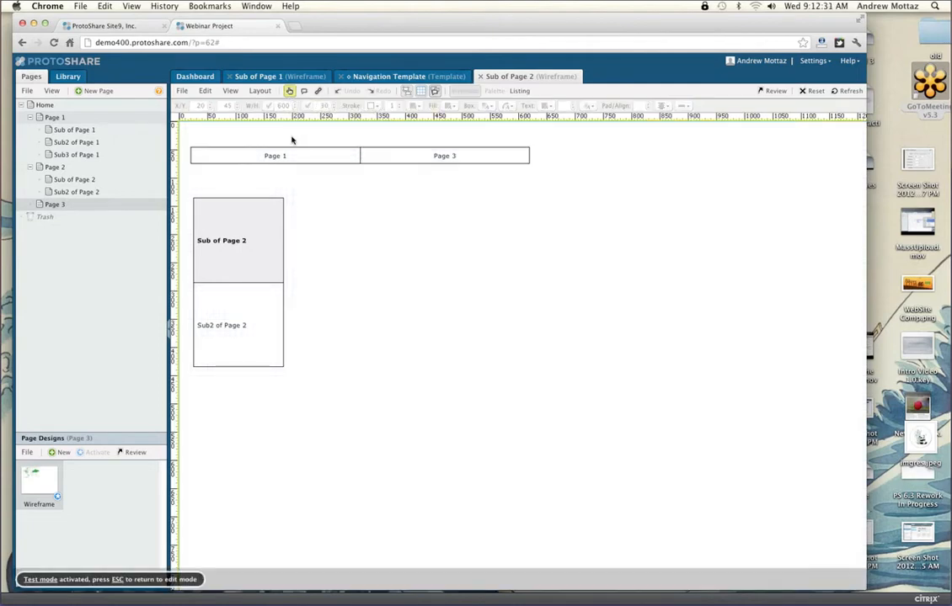
key(Escape)
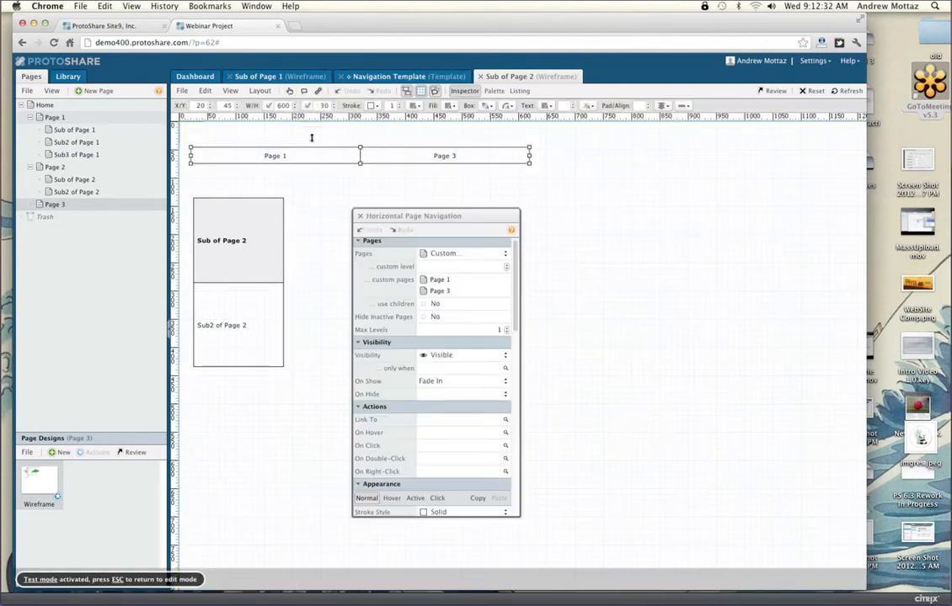
Step: Set the horizontal navigation's Max Levels to 2, close its properties and start test mode
click(506, 329)
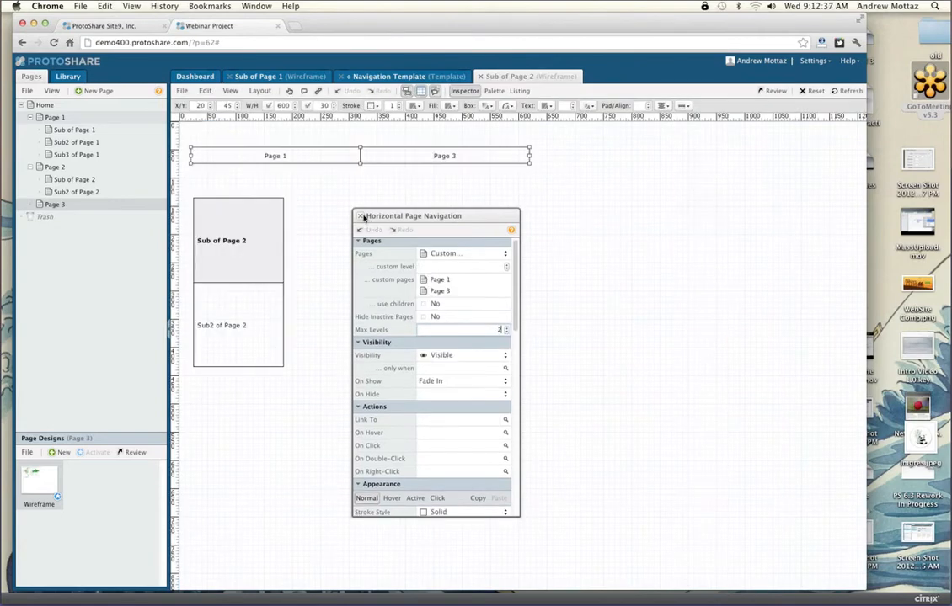
click(360, 216)
click(288, 91)
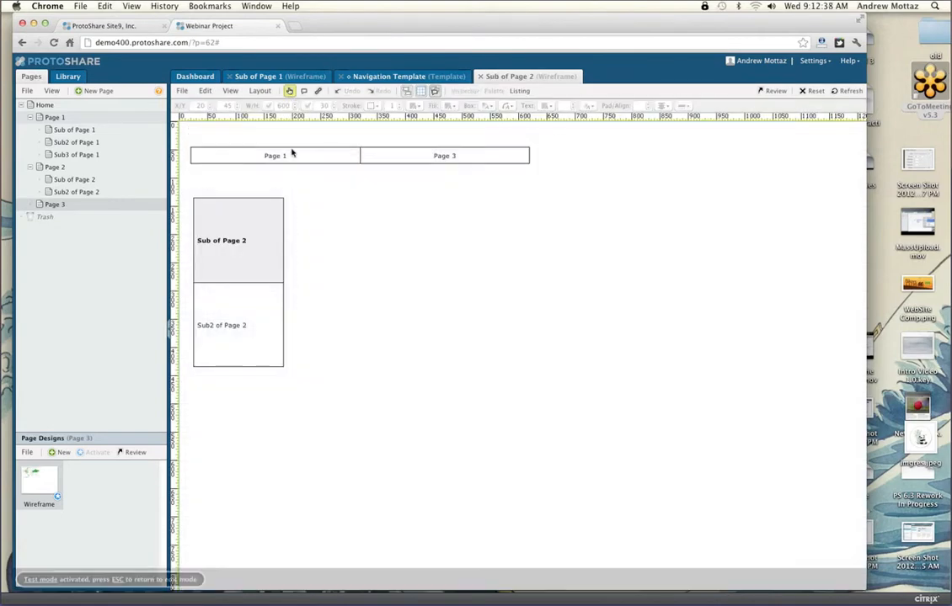
Step: Go to the Navigation Template, open the horizontal navigation's properties and set its Pages source to Custom
mouse_move(325, 157)
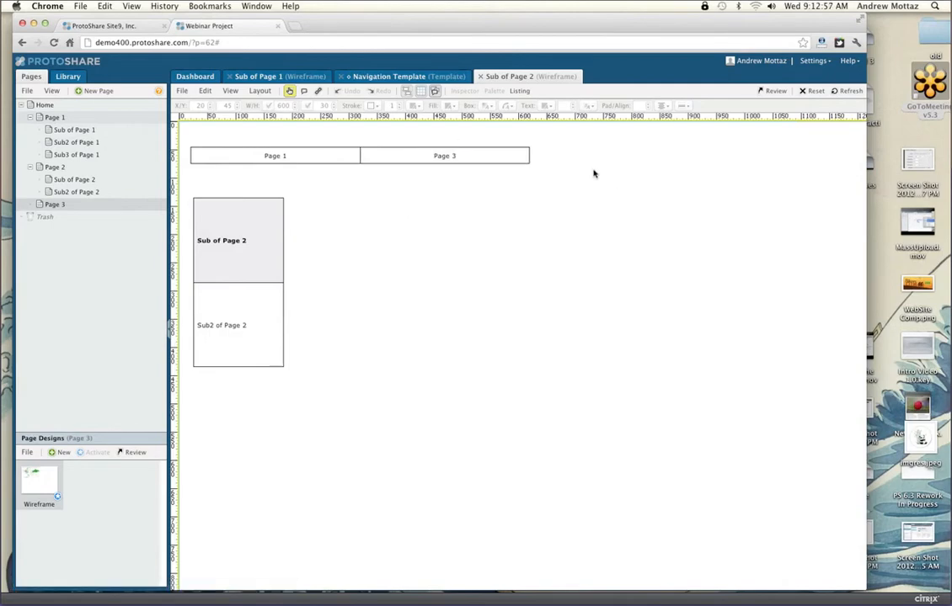
click(411, 76)
click(480, 90)
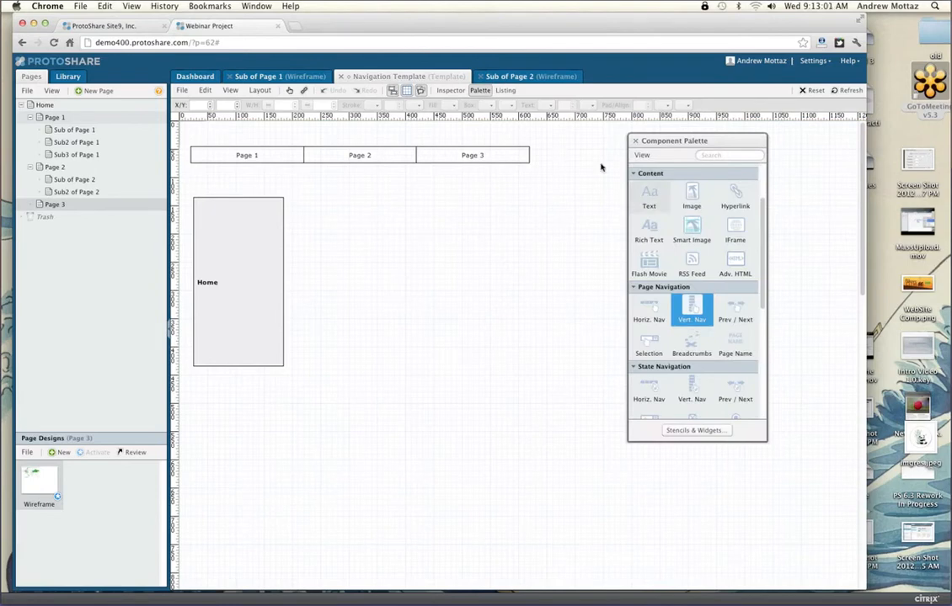
click(450, 91)
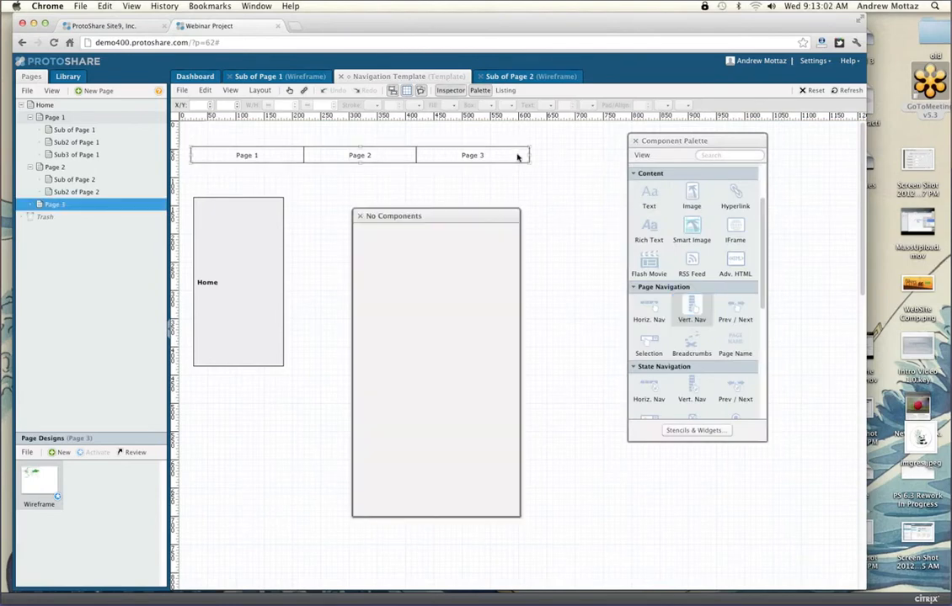
click(517, 157)
drag(404, 216, 533, 189)
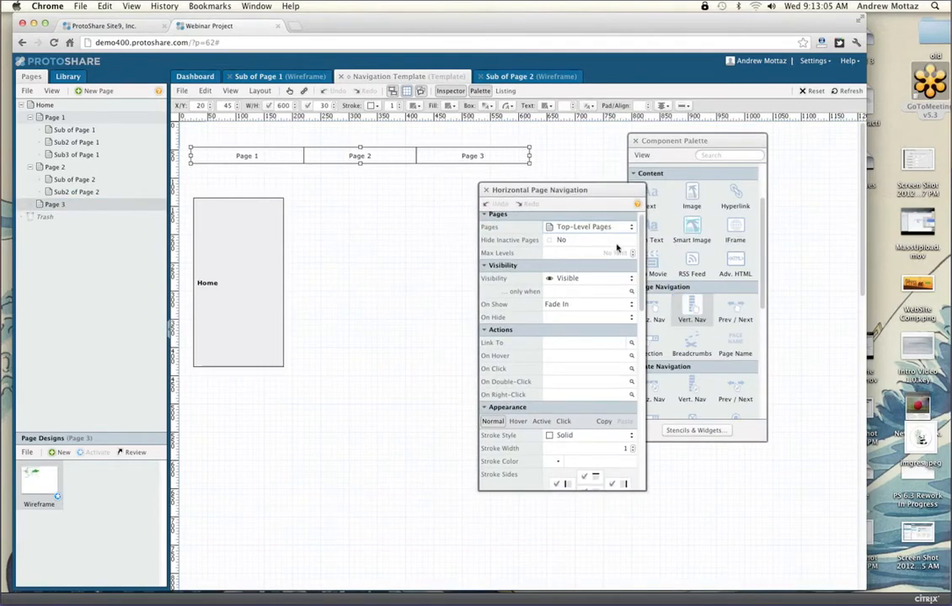
scroll(611, 245, up, 1)
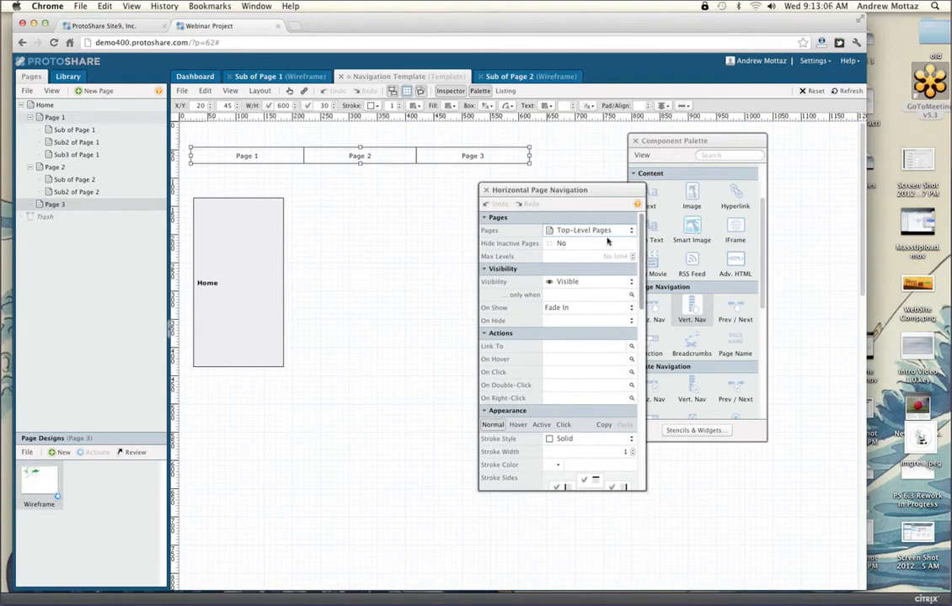
click(602, 230)
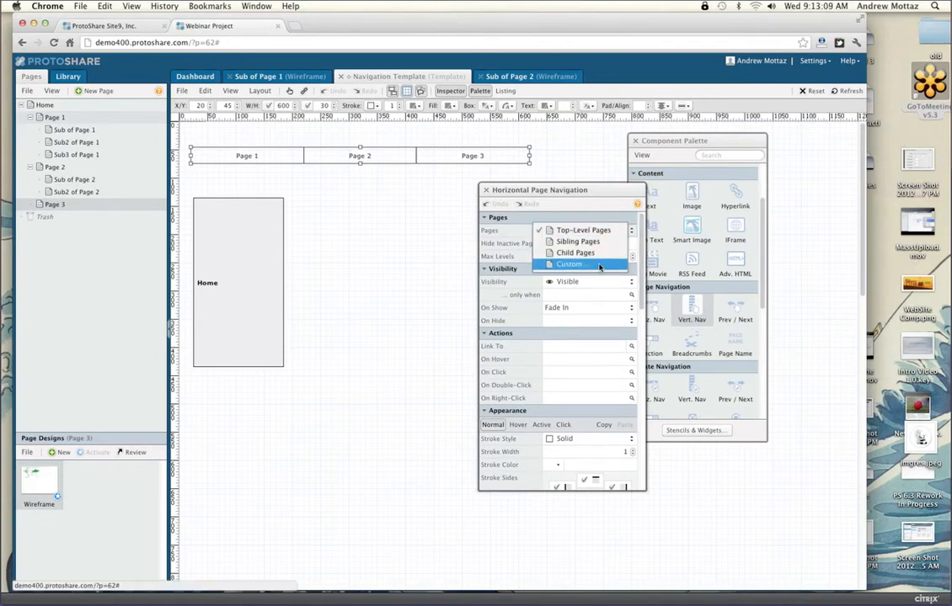
click(599, 265)
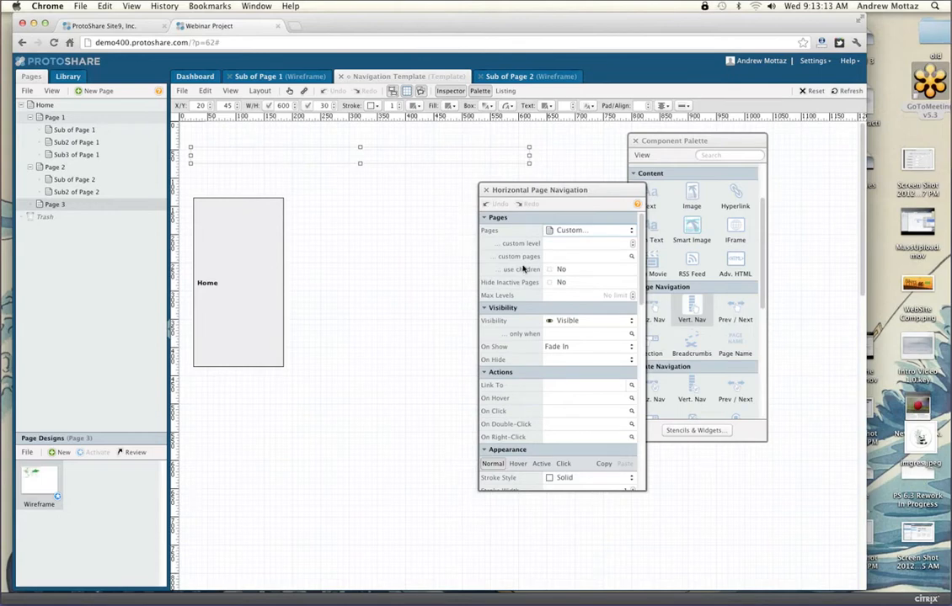
Step: Try custom levels 2 and 3 for the horizontal navigation, return to level 2 and clear the custom level
click(633, 243)
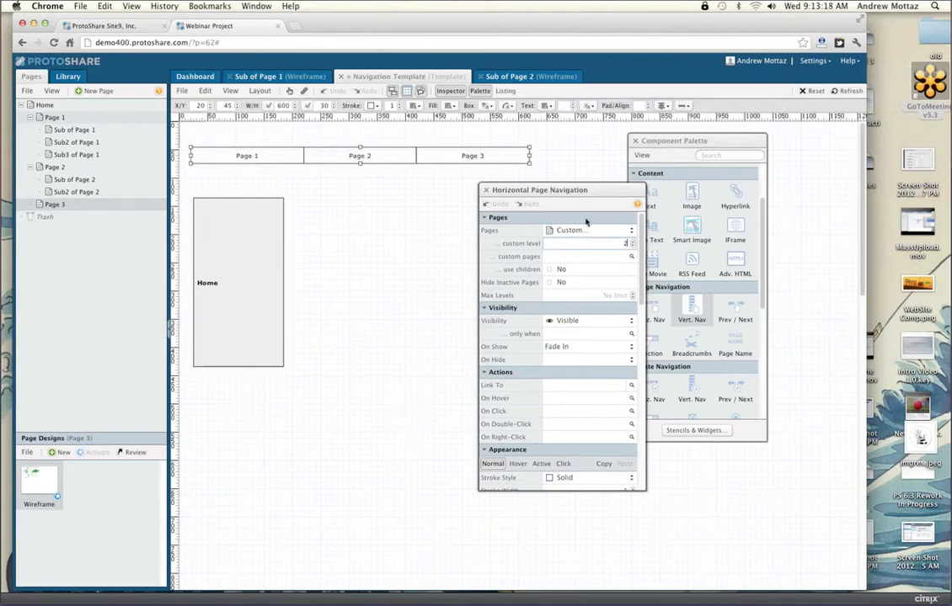
click(633, 242)
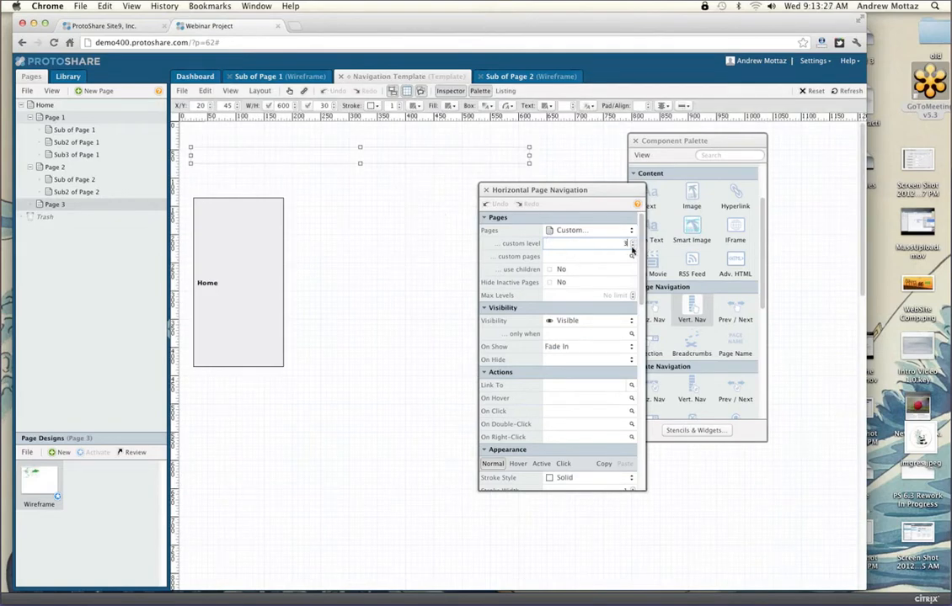
click(633, 246)
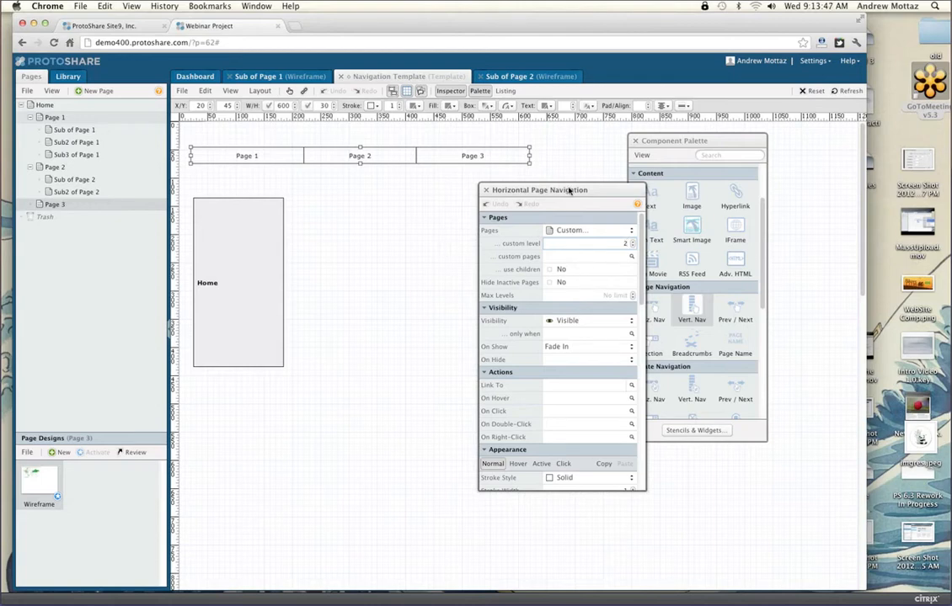
drag(511, 193, 432, 192)
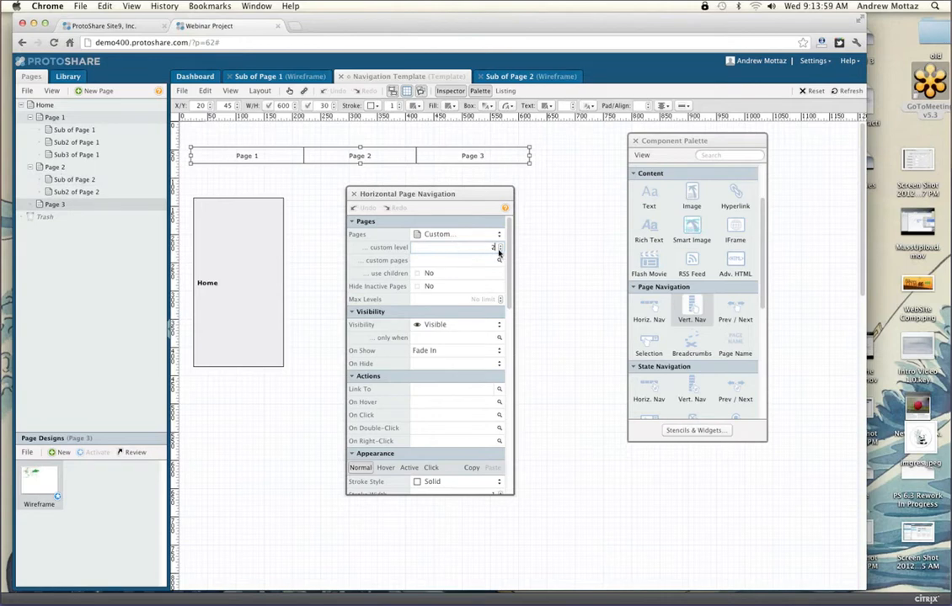
key(BackSpace)
drag(464, 195, 468, 195)
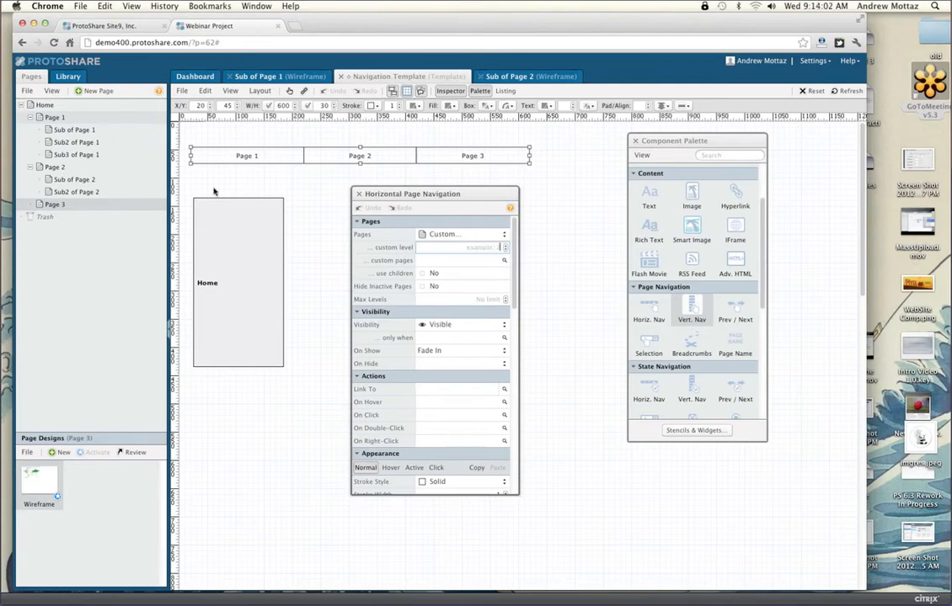
Step: Enable the use children option for the horizontal navigation and add Page 1 from the site map as its custom page
click(433, 275)
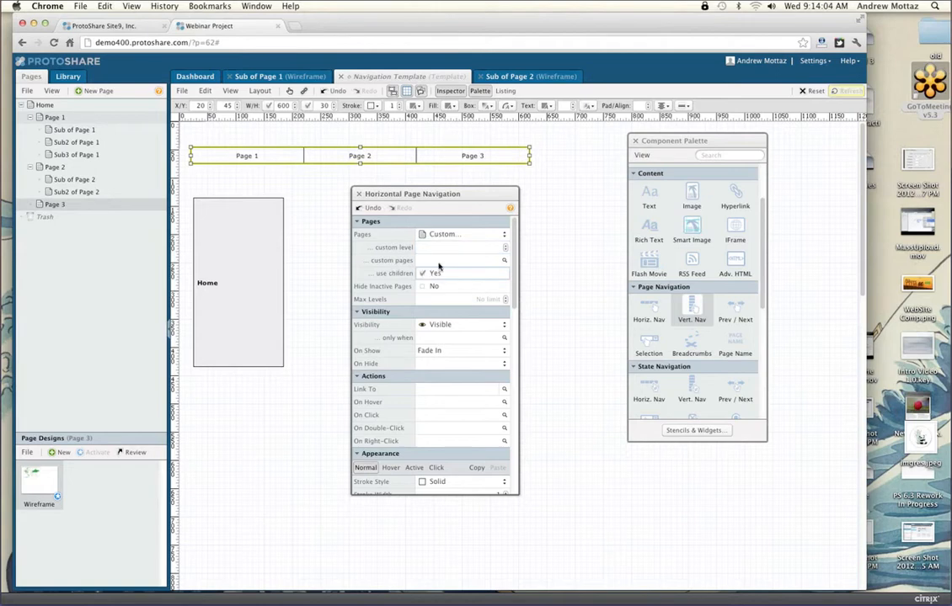
click(42, 118)
drag(42, 119, 431, 257)
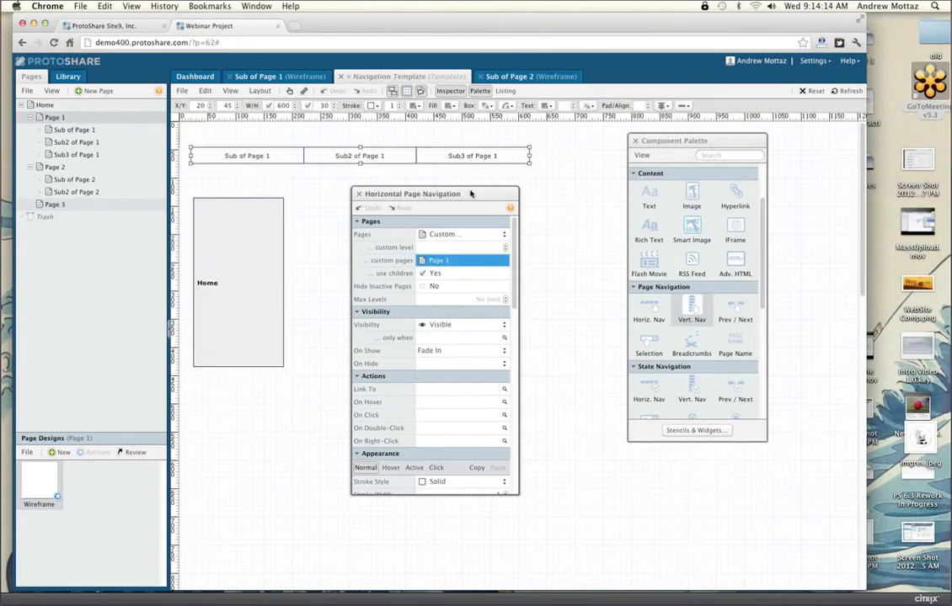
Step: Move the horizontal navigation's properties and the component palette clear of the template's navigation
drag(481, 195, 480, 198)
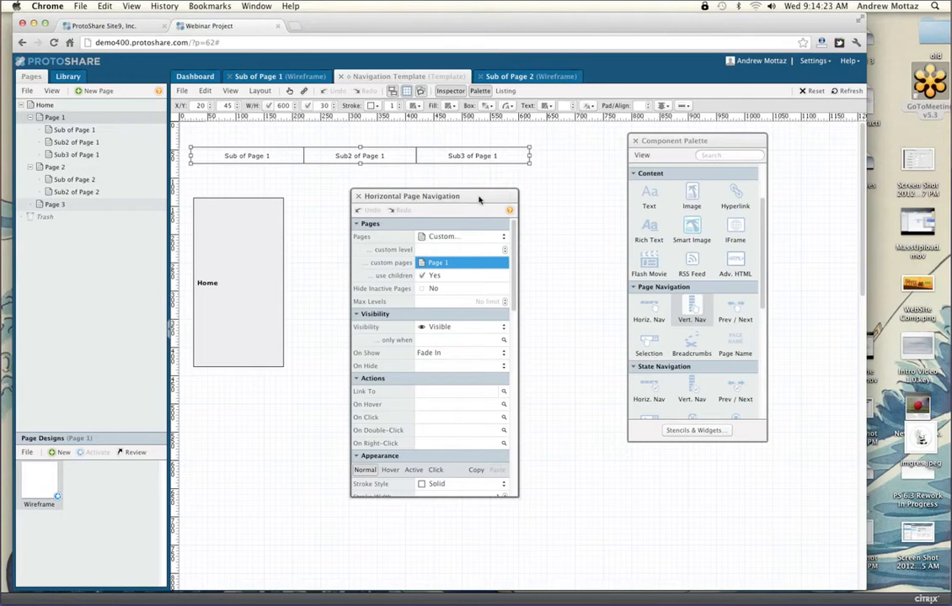
drag(483, 199, 585, 197)
drag(686, 142, 684, 135)
drag(584, 195, 685, 164)
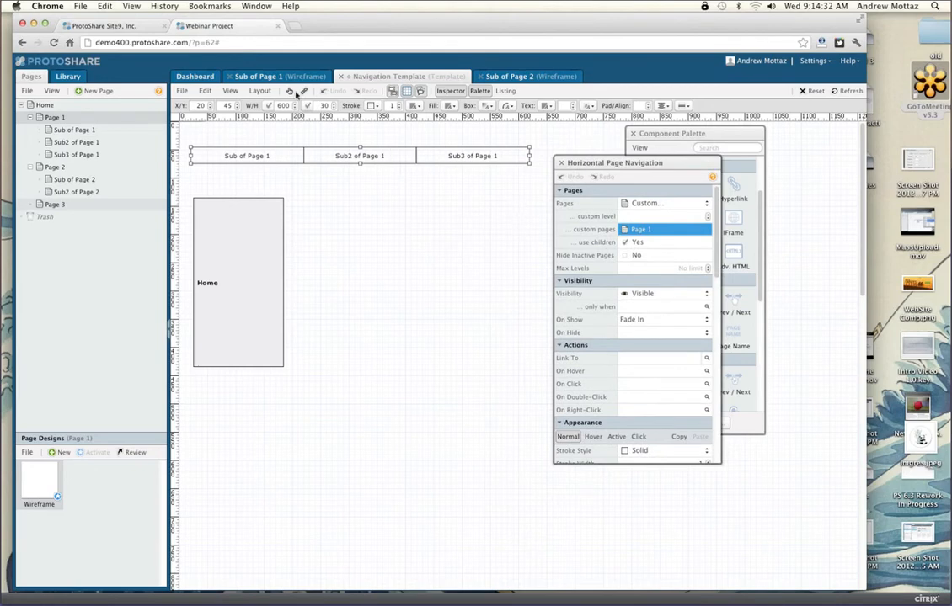
Step: Go to the Sub of Page 1 wireframe, bring its template options into view and detach the Navigation Template
click(261, 77)
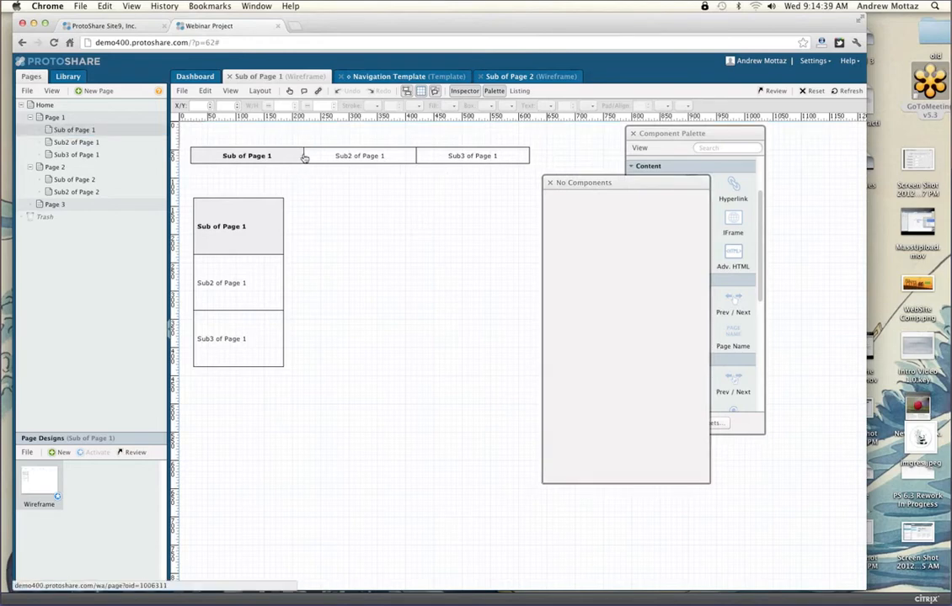
right_click(351, 186)
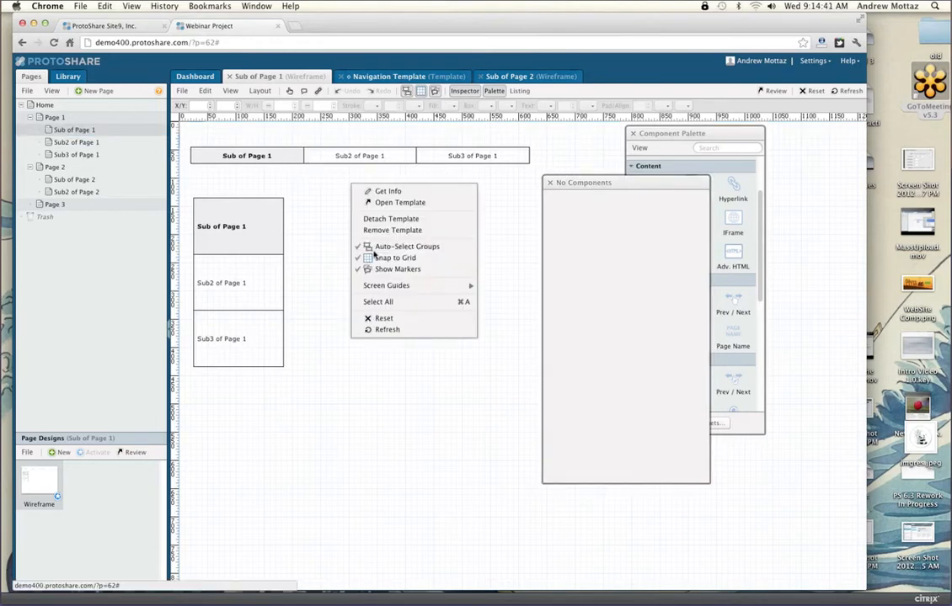
click(308, 268)
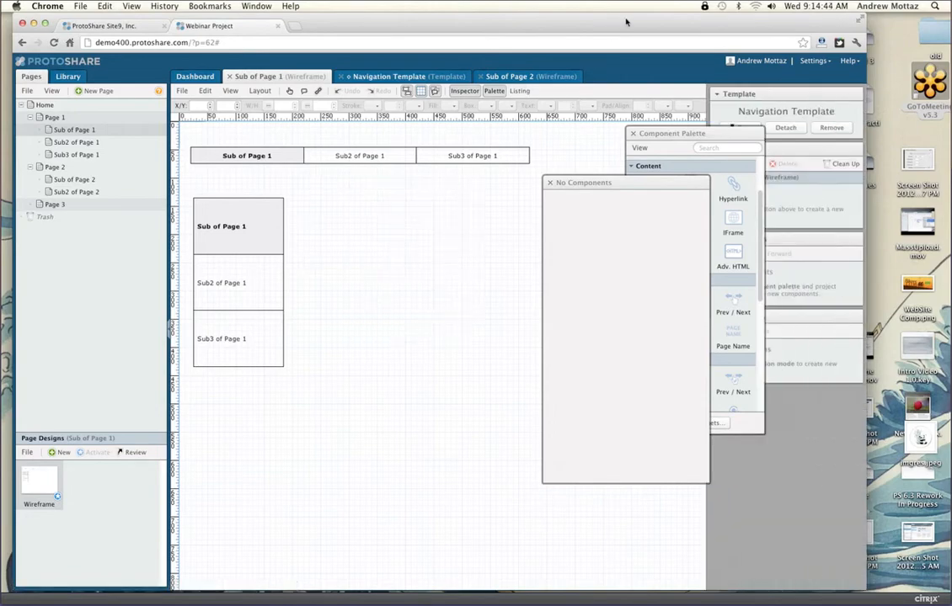
drag(622, 24, 560, 24)
click(722, 128)
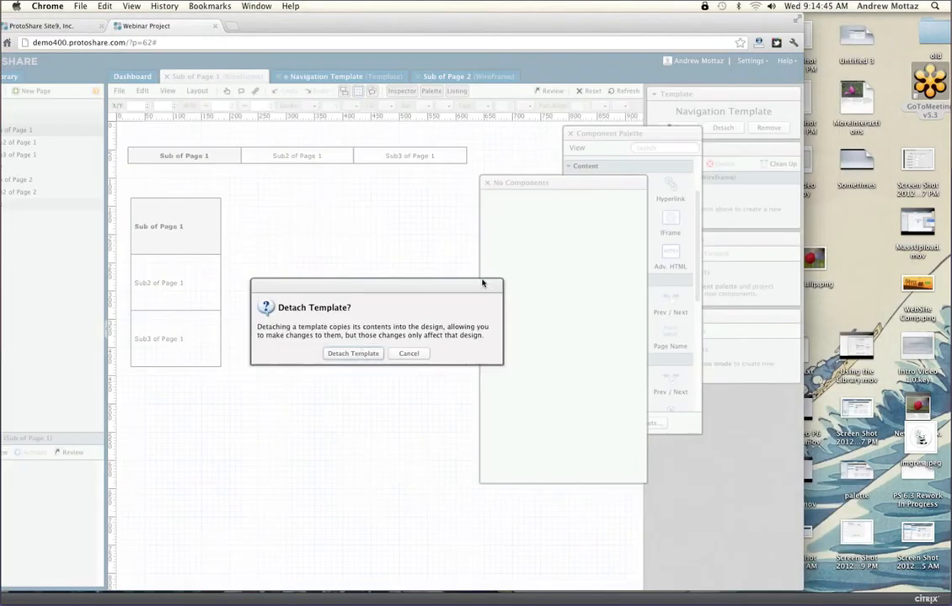
click(355, 353)
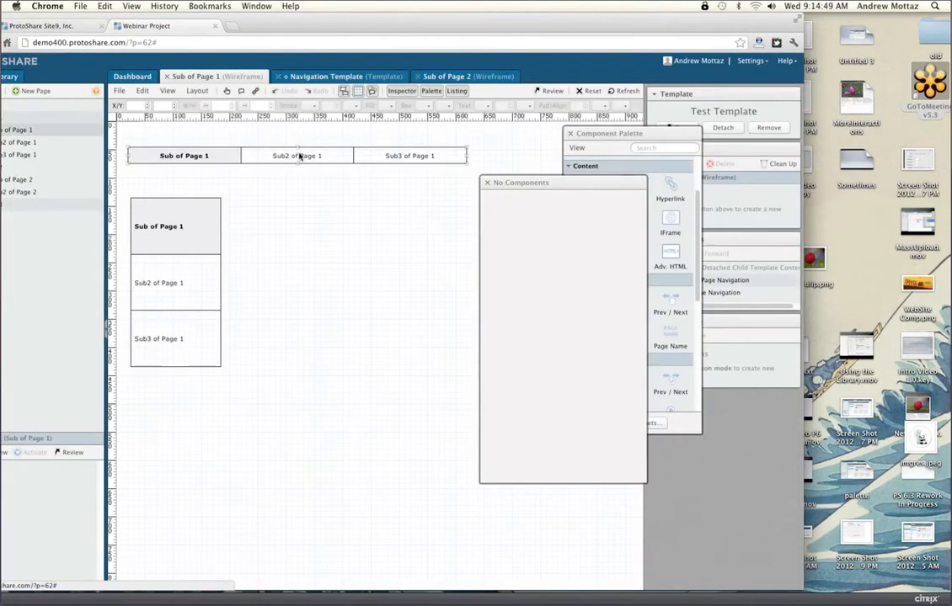
Step: Select the detached horizontal navigation, move the component palette clear of its properties and look through the available settings
click(426, 158)
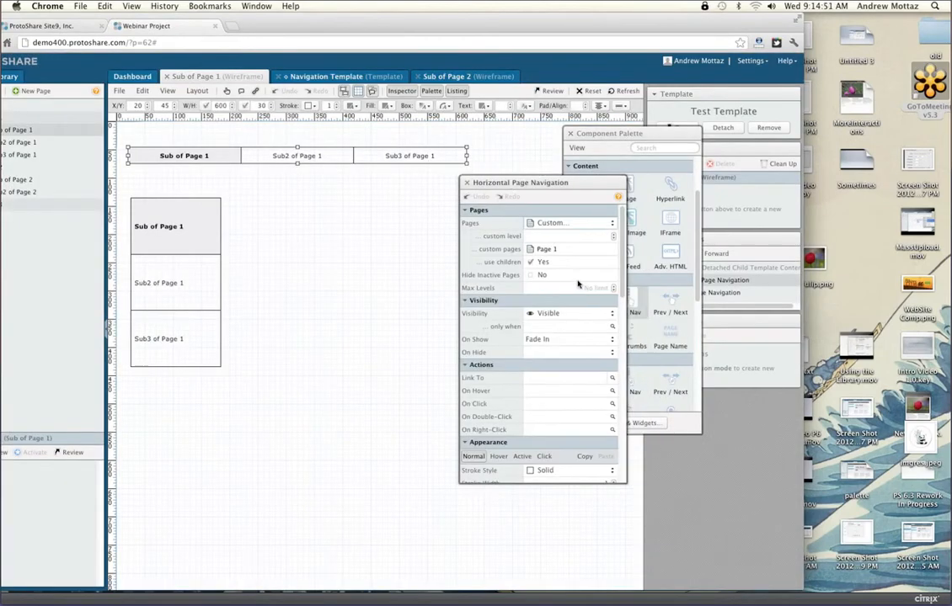
click(616, 134)
drag(616, 134, 699, 219)
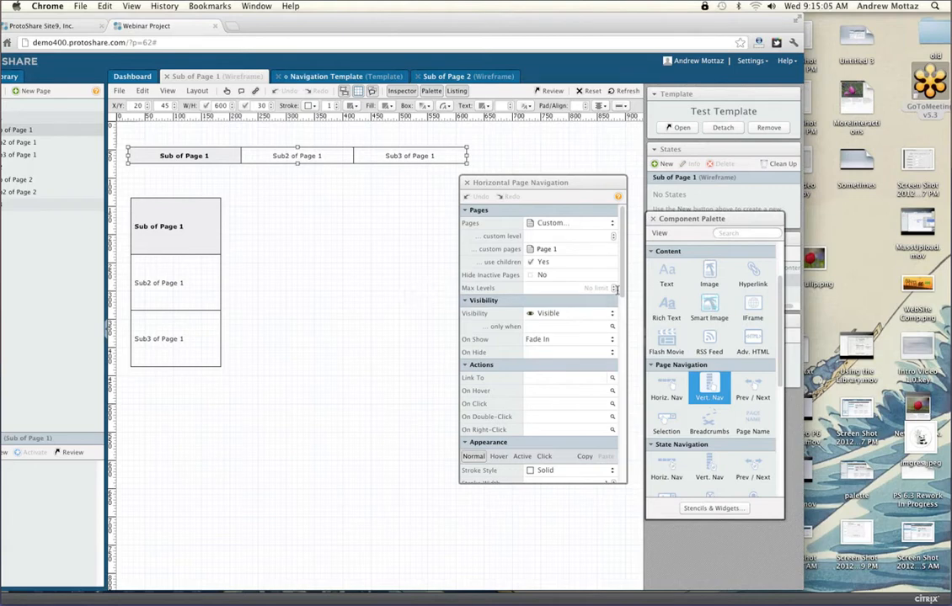
drag(621, 291, 623, 324)
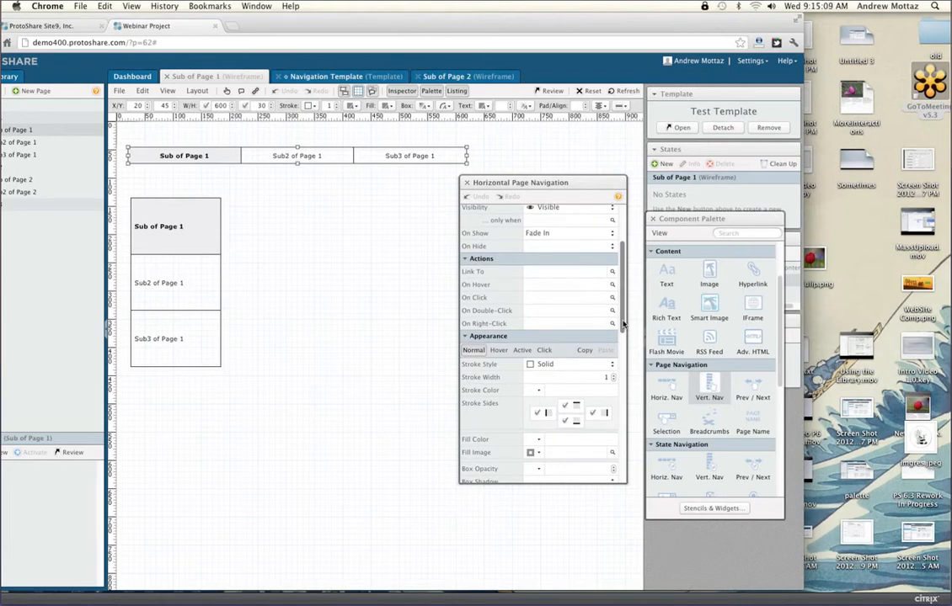
drag(623, 325, 622, 289)
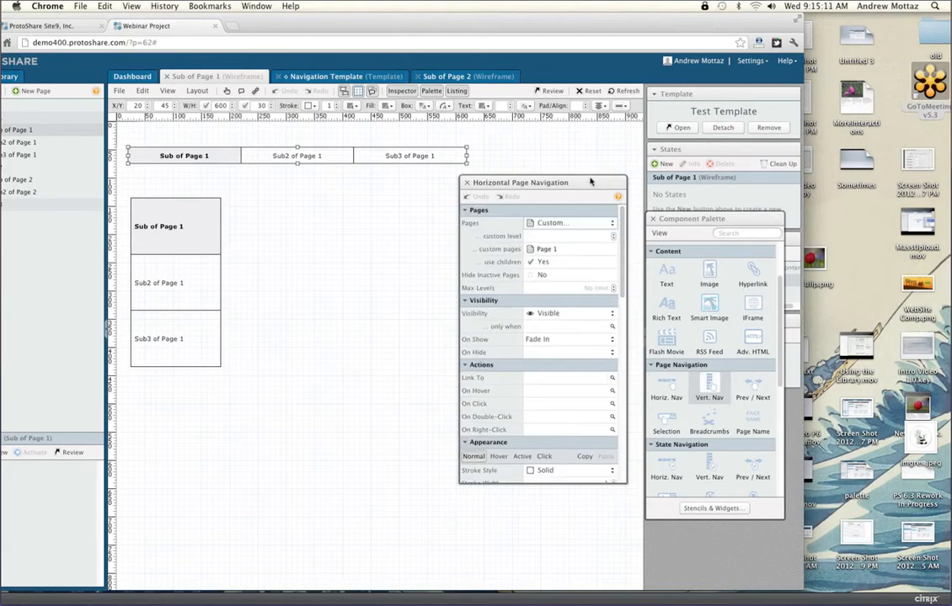
Step: Set the horizontal navigation's stroke width to 2 and look at the fill colour and box styling options
click(303, 221)
click(314, 159)
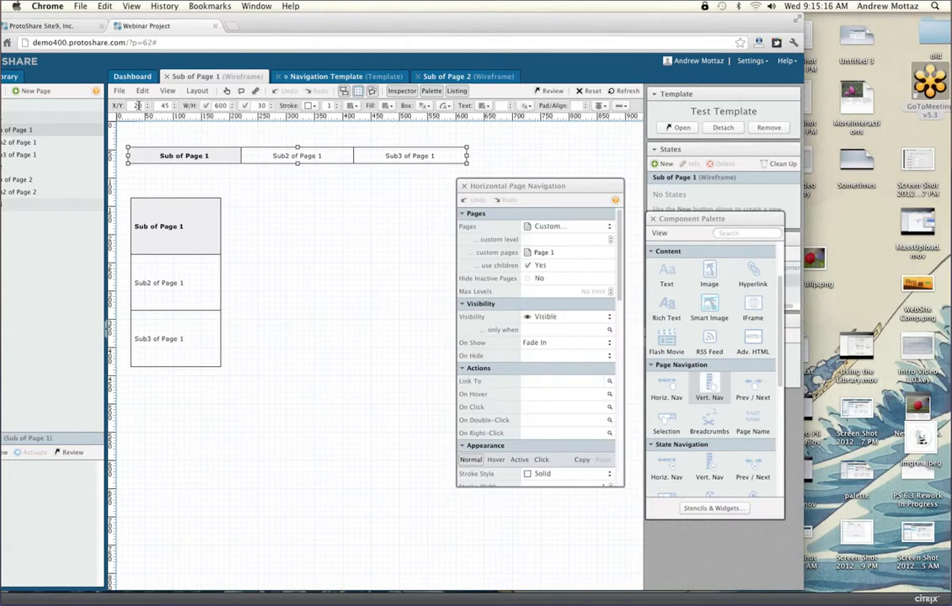
click(336, 104)
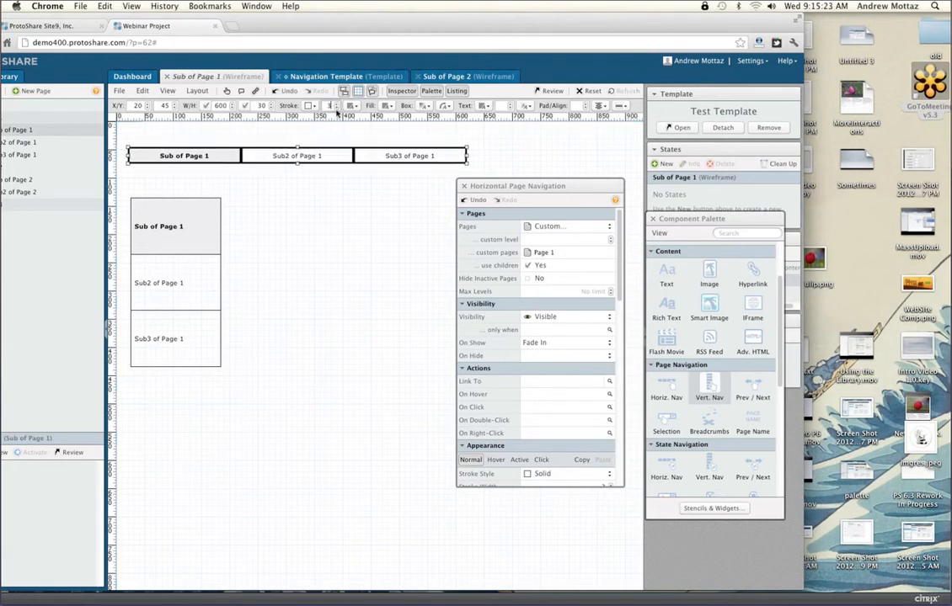
click(350, 107)
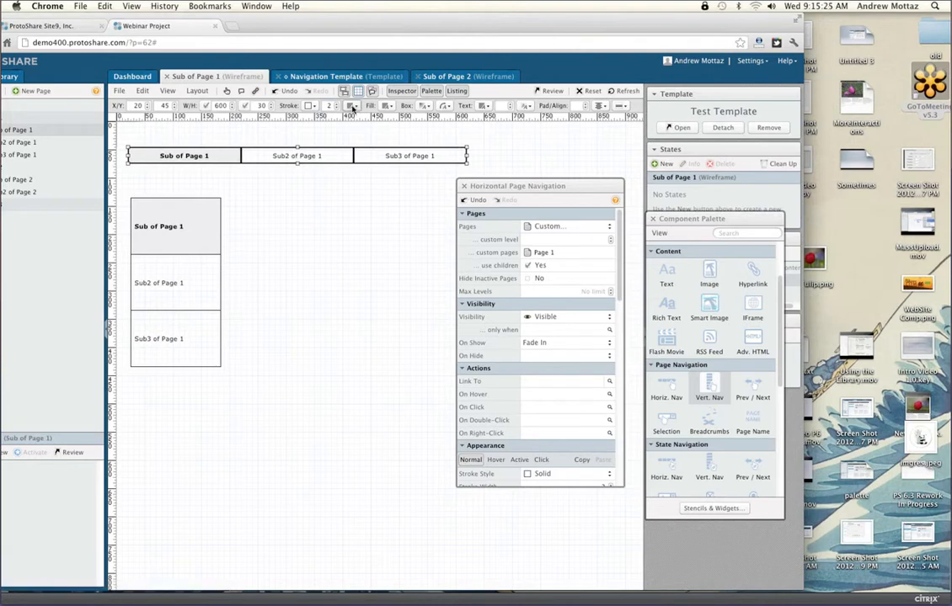
click(388, 106)
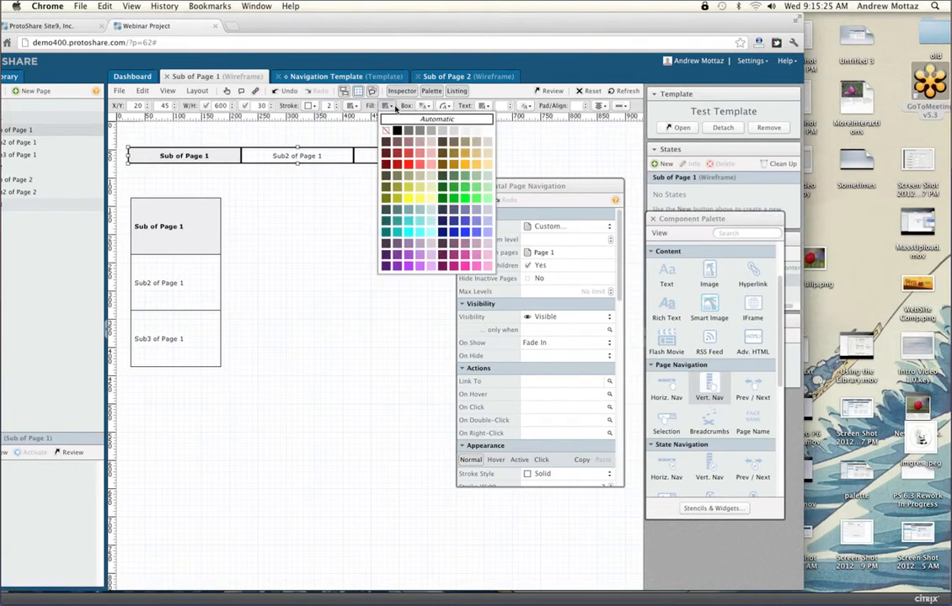
click(445, 106)
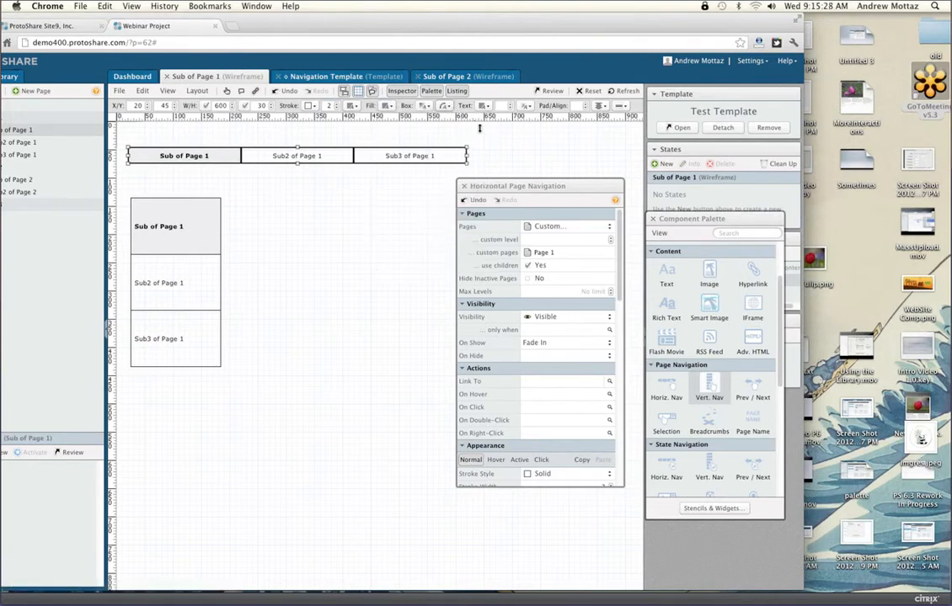
Step: Move the horizontal navigation's properties higher, examine its Appearance settings and show those for the Hover state
drag(578, 187, 580, 178)
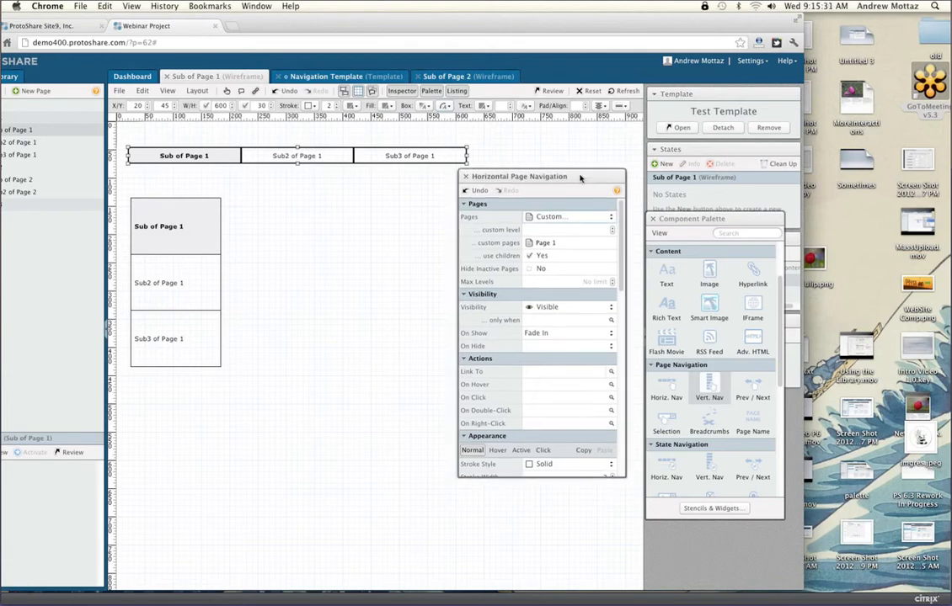
scroll(609, 294, down, 5)
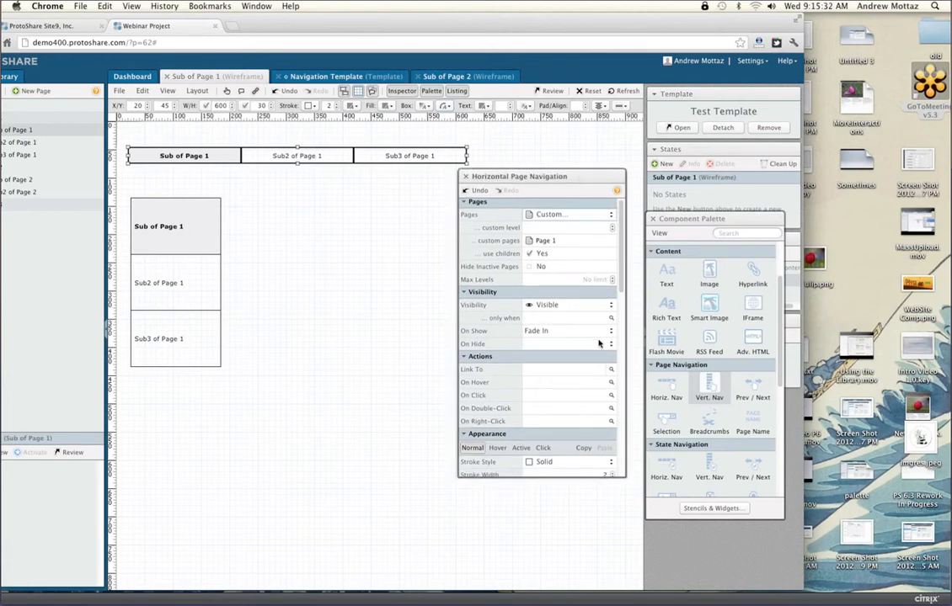
scroll(598, 343, down, 6)
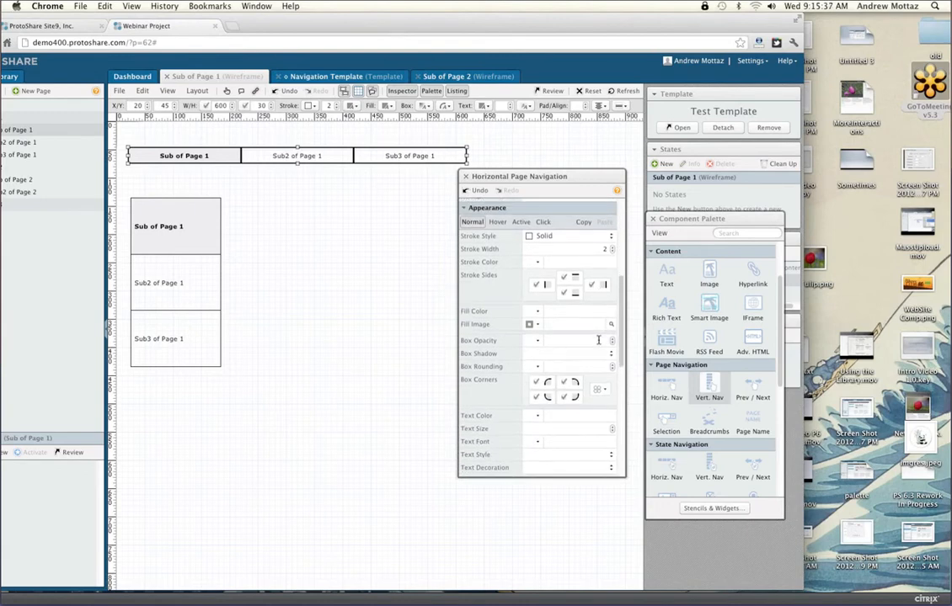
drag(575, 180, 588, 147)
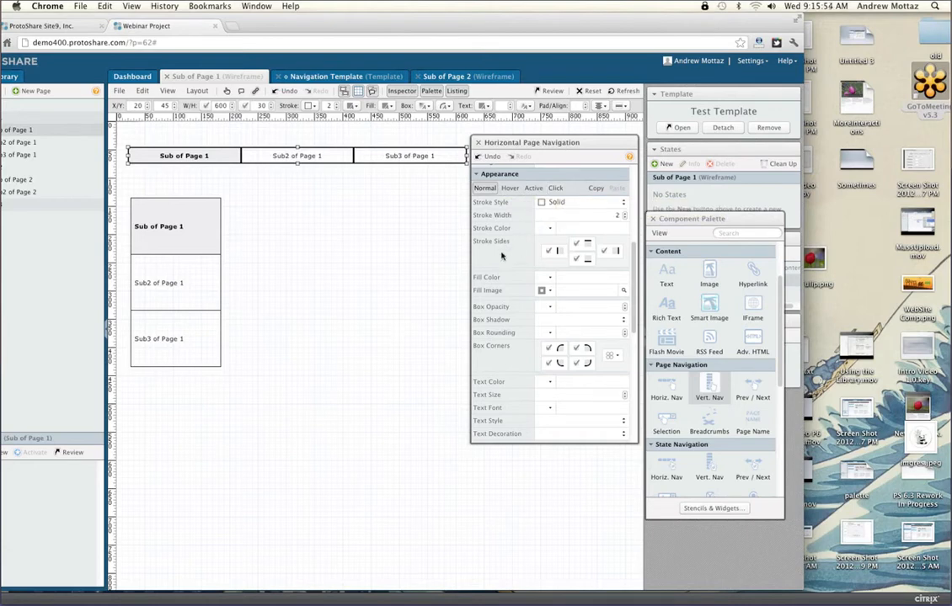
click(508, 188)
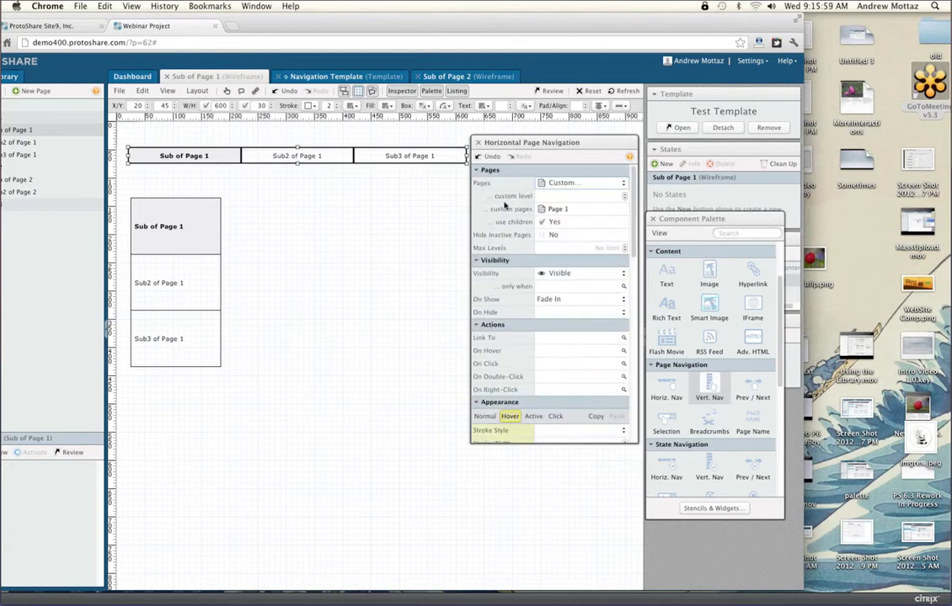
Step: Examine the horizontal navigation's Hover appearance settings and try the hover effect in test mode, returning to editing
scroll(581, 298, down, 5)
scroll(581, 298, down, 5)
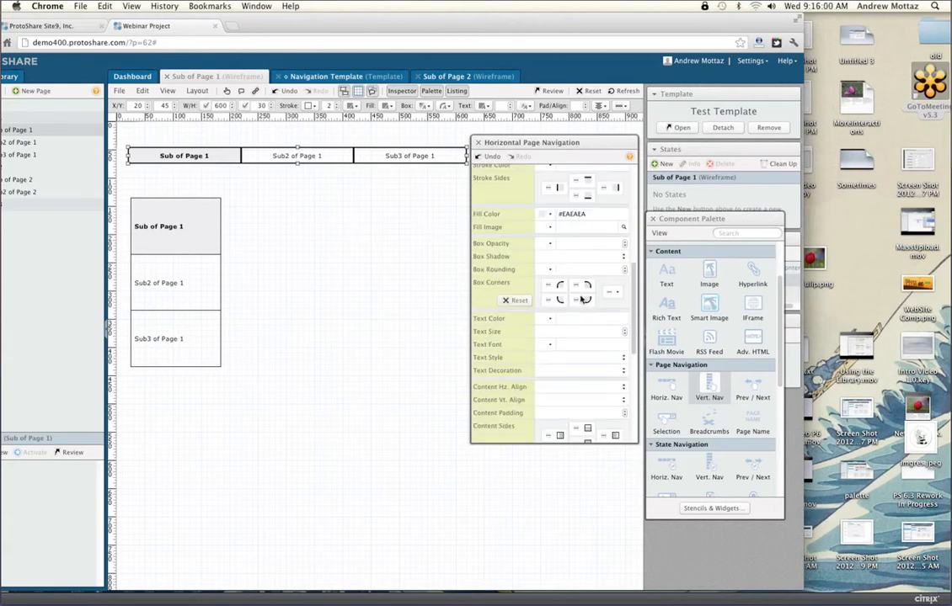
scroll(580, 295, up, 1)
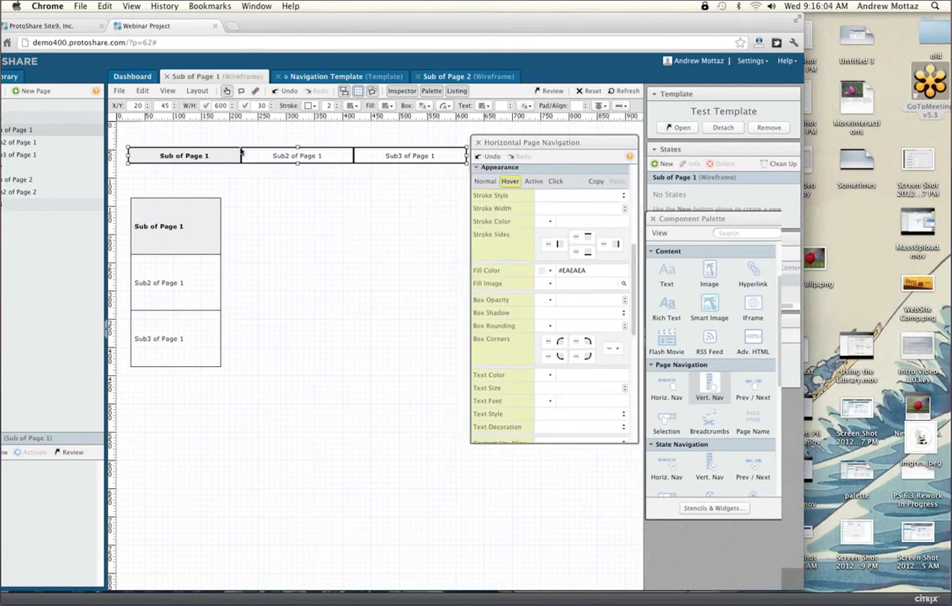
click(226, 91)
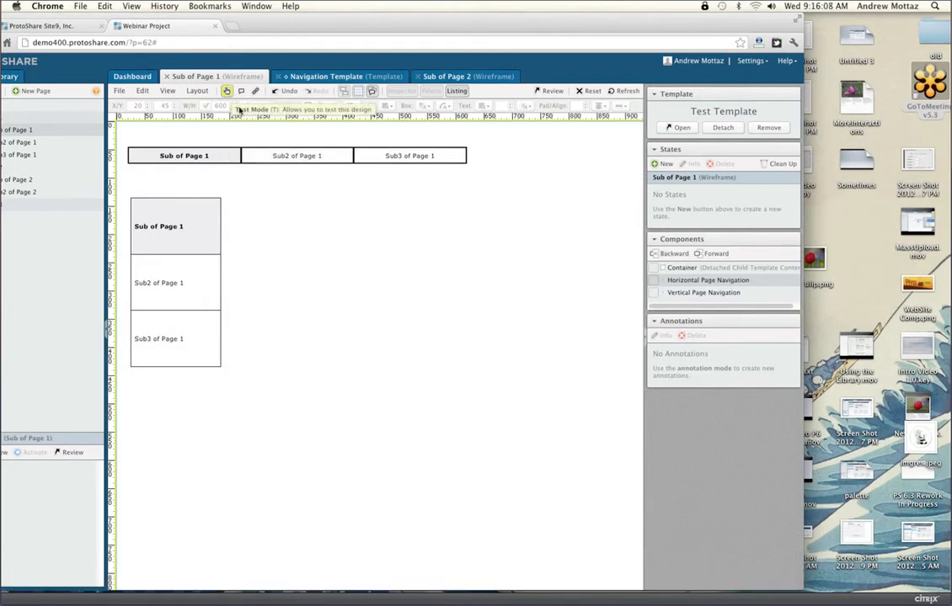
key(Escape)
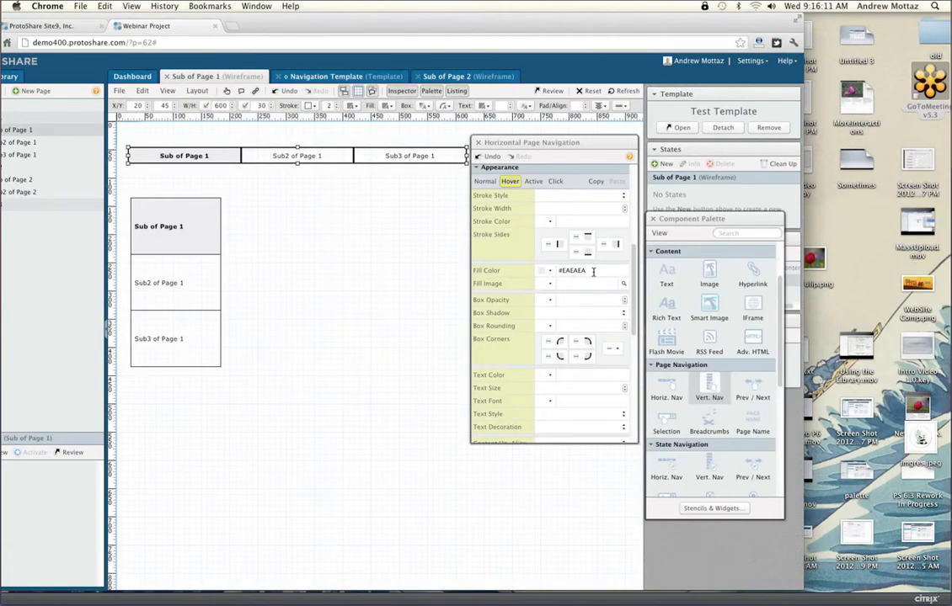
Step: Set the horizontal navigation's Hover fill colour to #DBB770 and check it in test mode
click(549, 272)
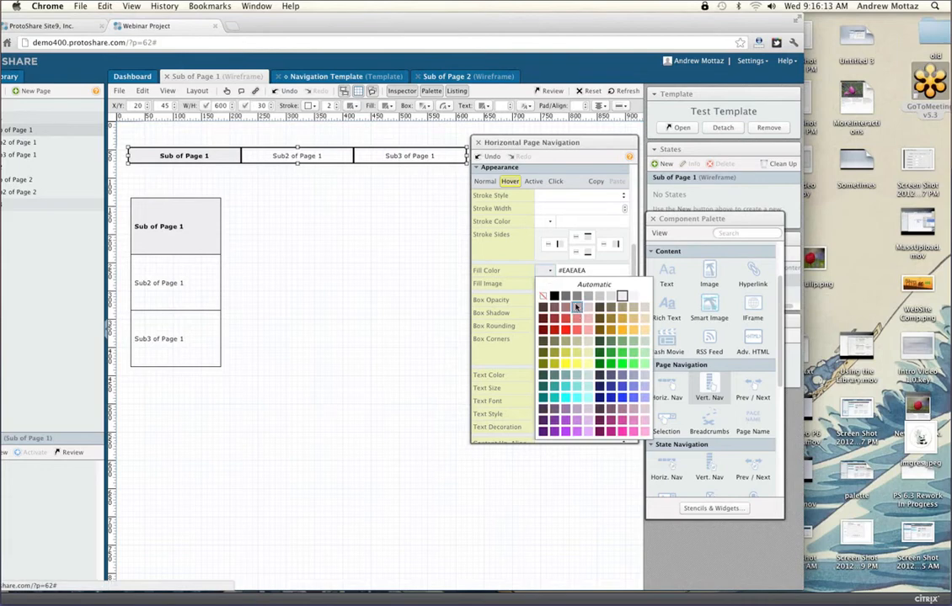
click(637, 321)
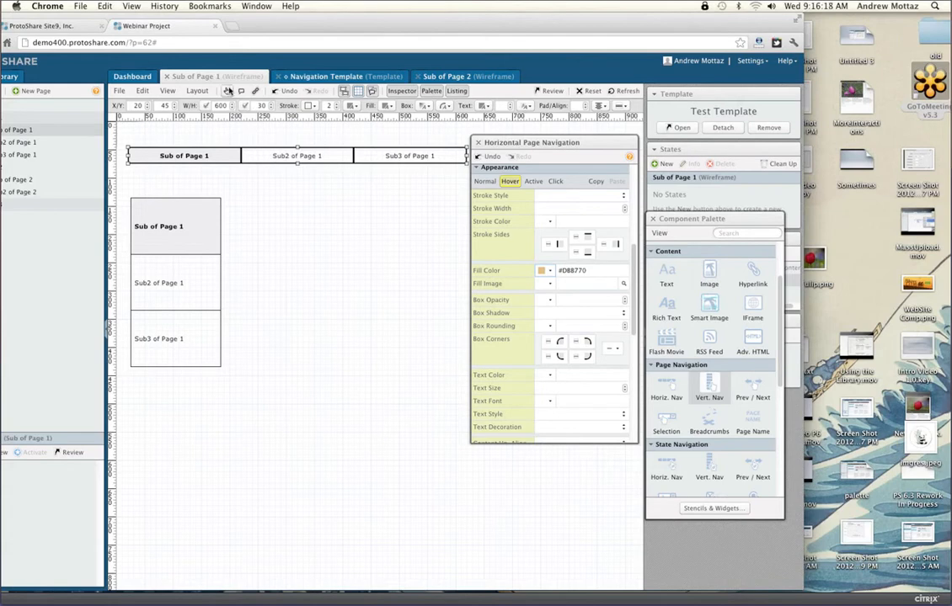
click(227, 91)
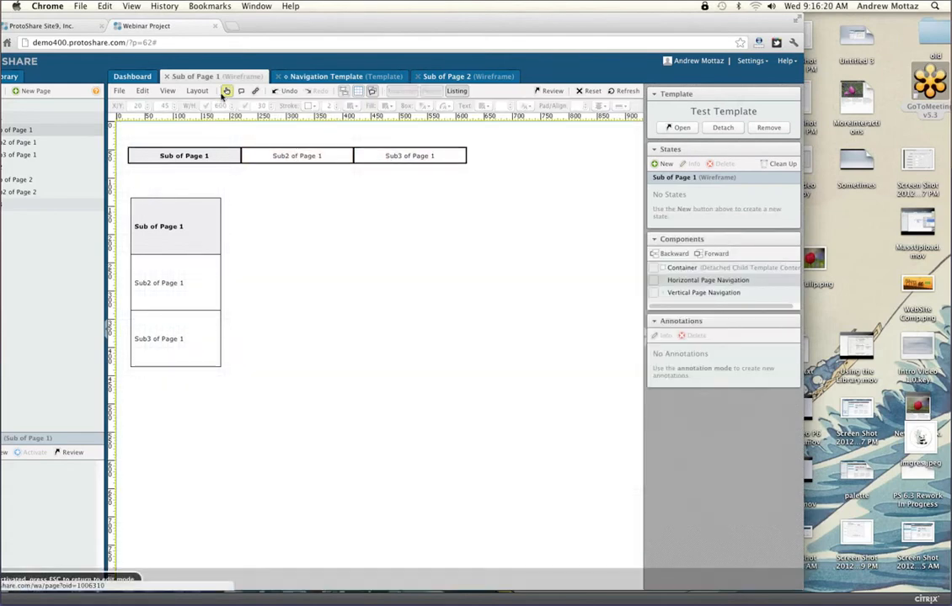
key(Escape)
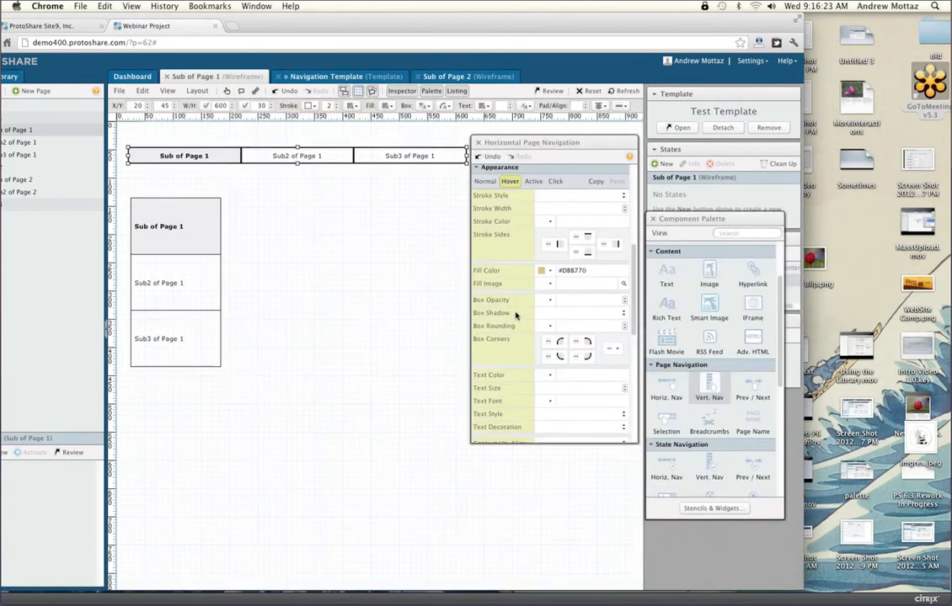
Step: Set the fill colour of the horizontal navigation's Active state to #EAADAD
click(536, 181)
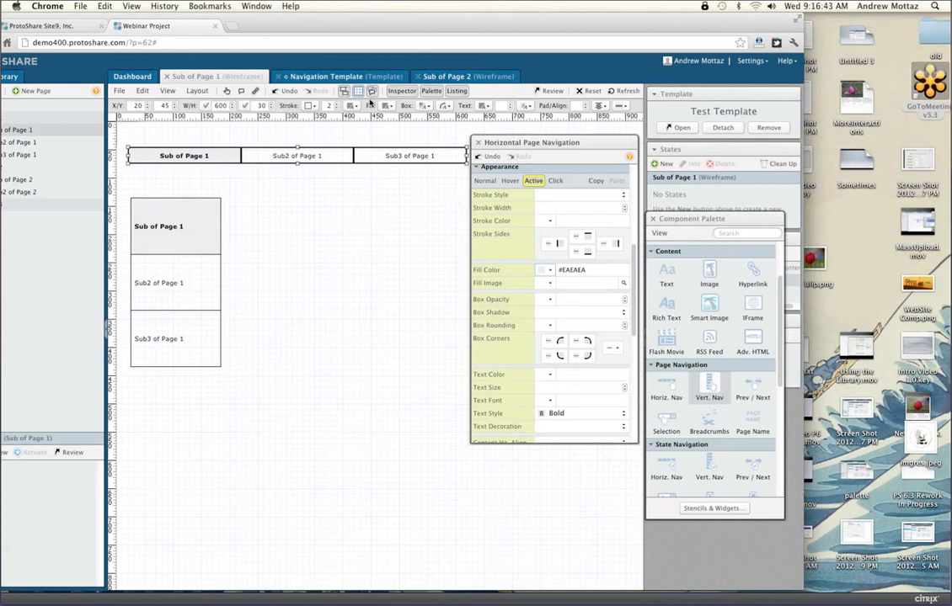
click(550, 270)
click(581, 317)
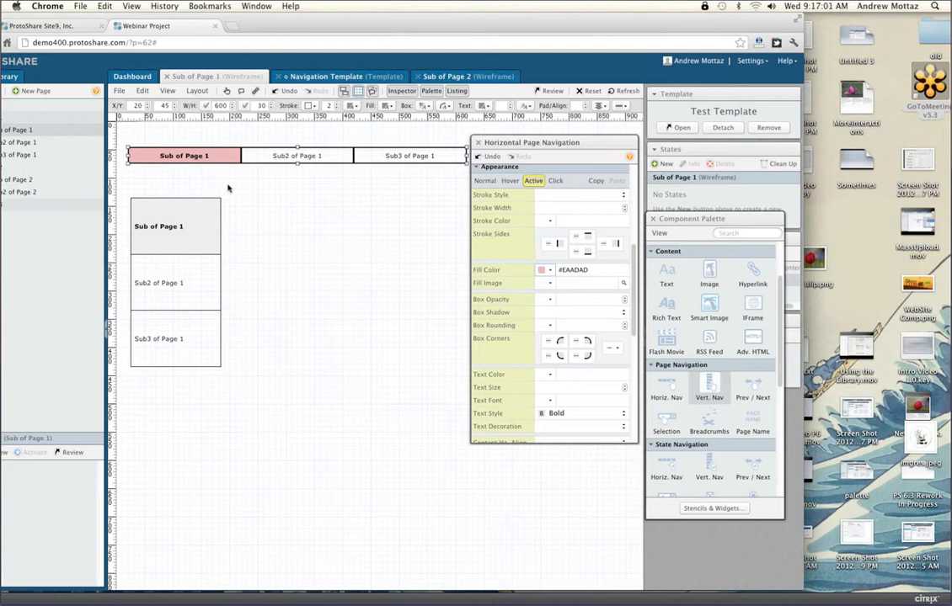
Step: Set the fill colour of the horizontal navigation's Click state to #ADEAEA
click(555, 181)
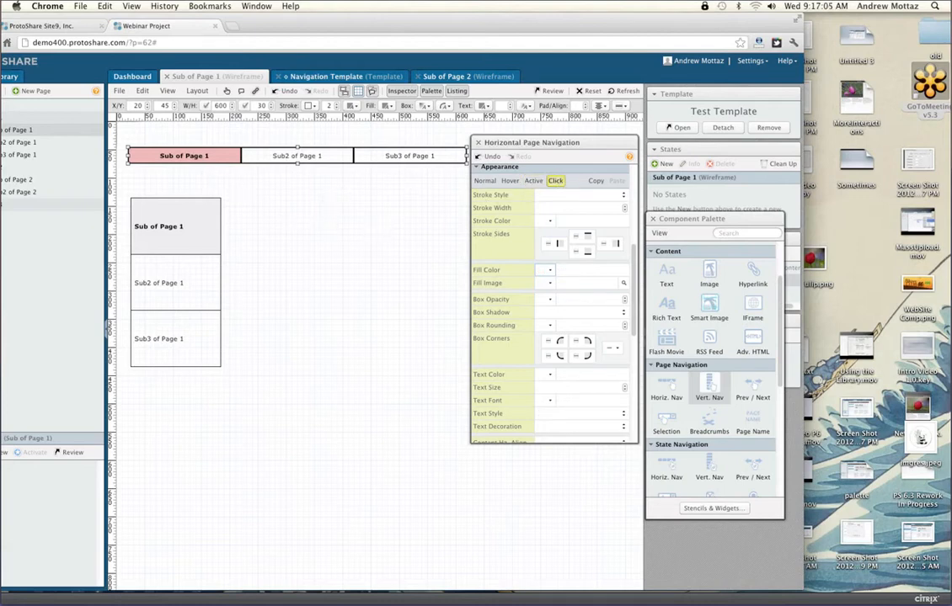
click(552, 270)
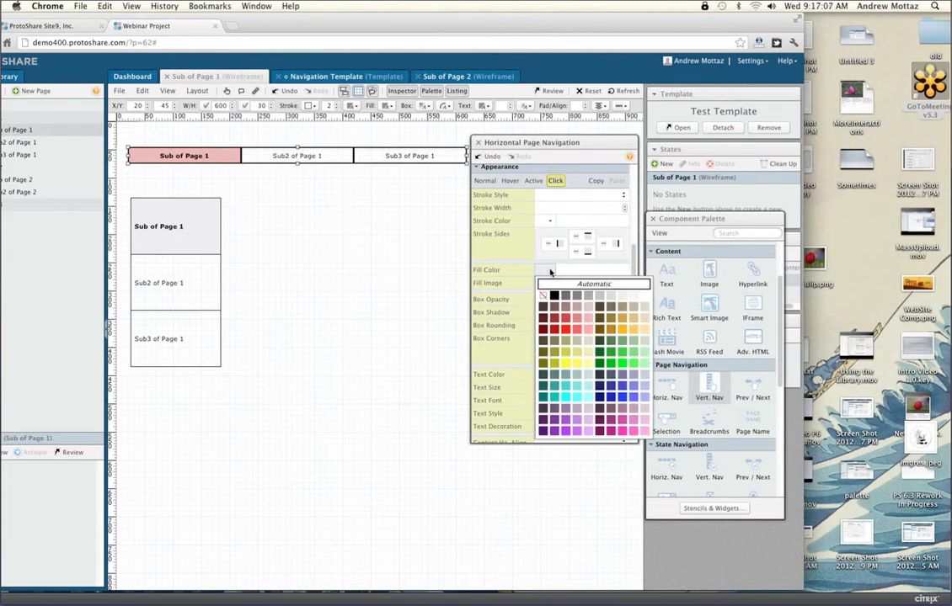
click(588, 387)
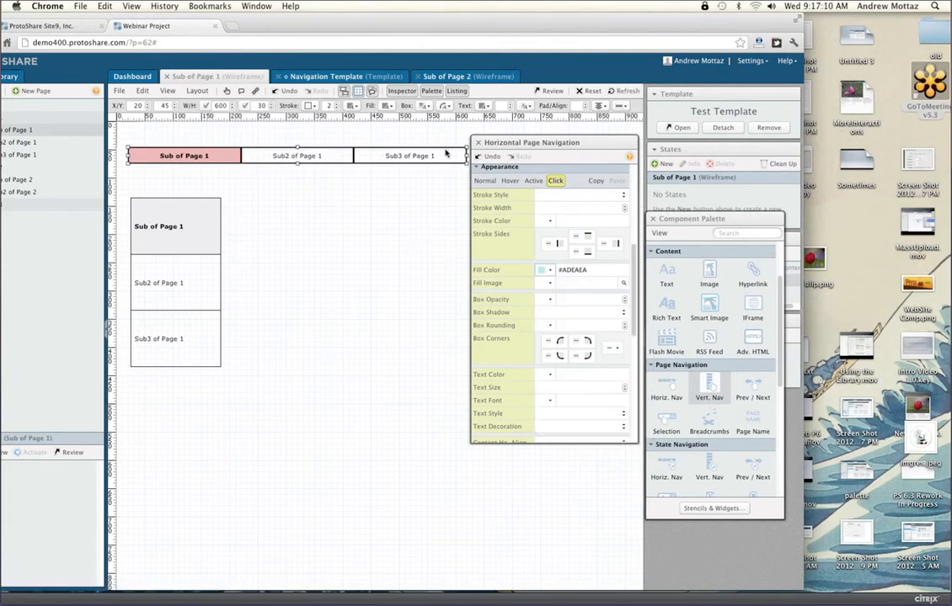
Step: Try out the Sub of Page 1 item in test mode without following its link, and return to editing
click(224, 91)
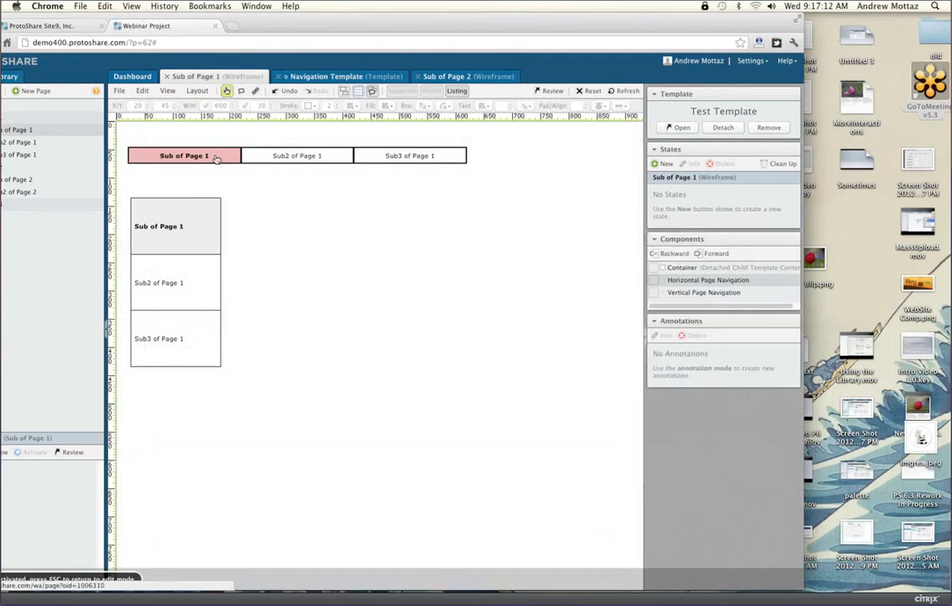
click(210, 155)
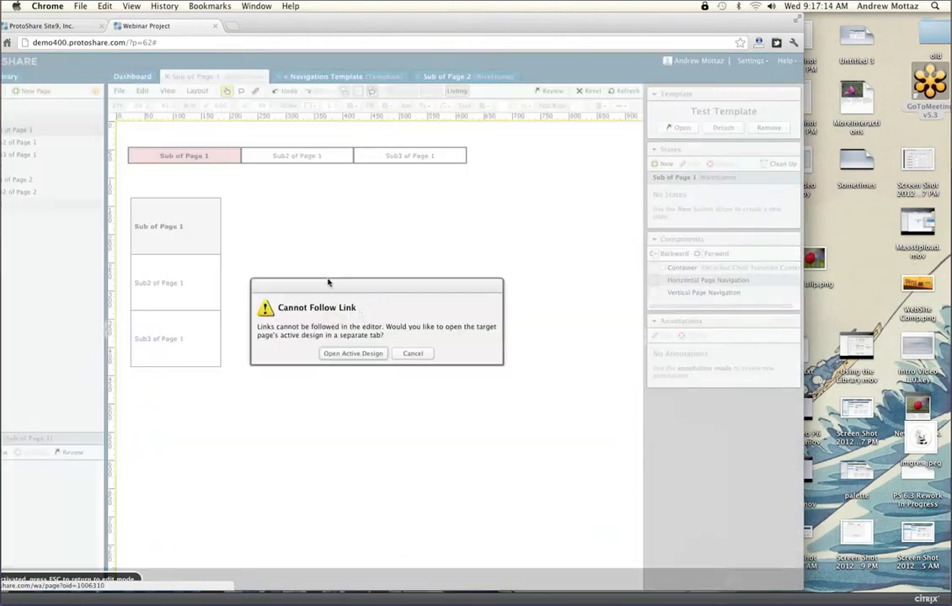
key(Escape)
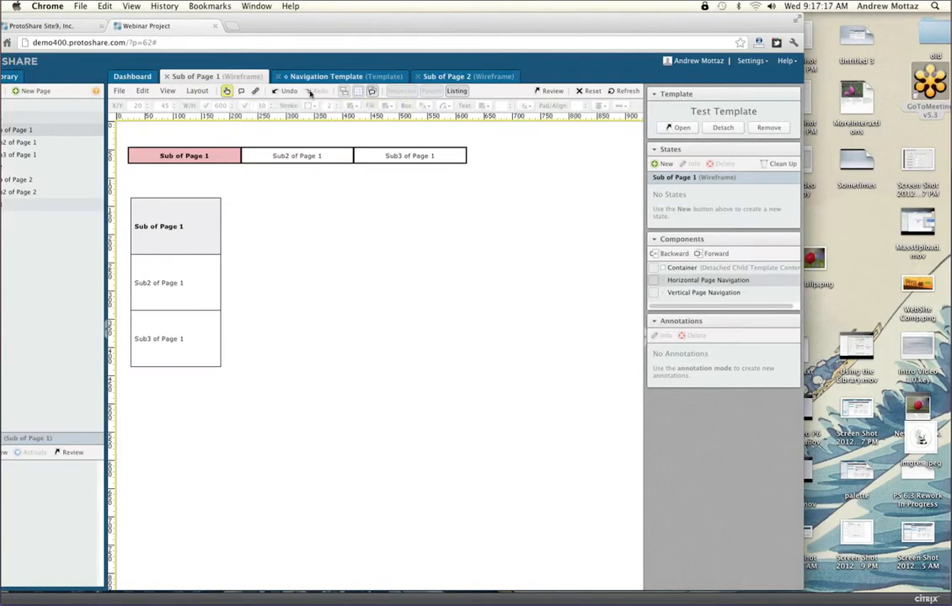
click(225, 91)
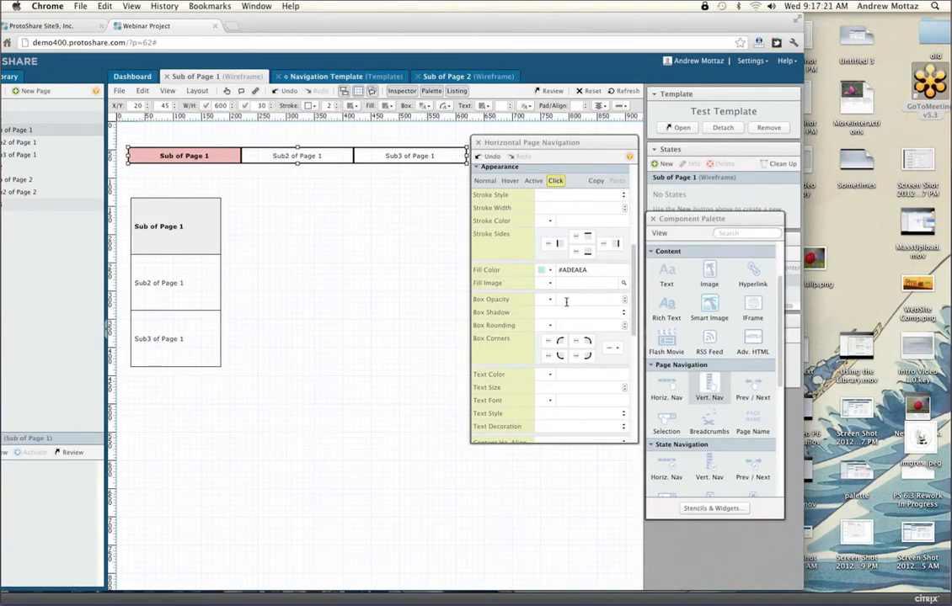
Step: Look at the corner rounding choices, reselect the horizontal navigation and set its box rounding to 20
click(614, 348)
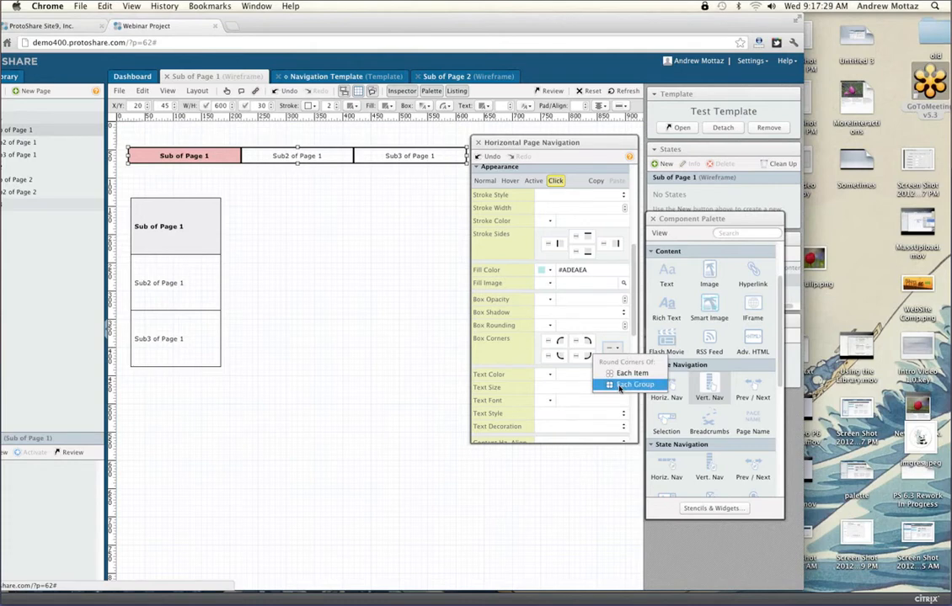
click(382, 325)
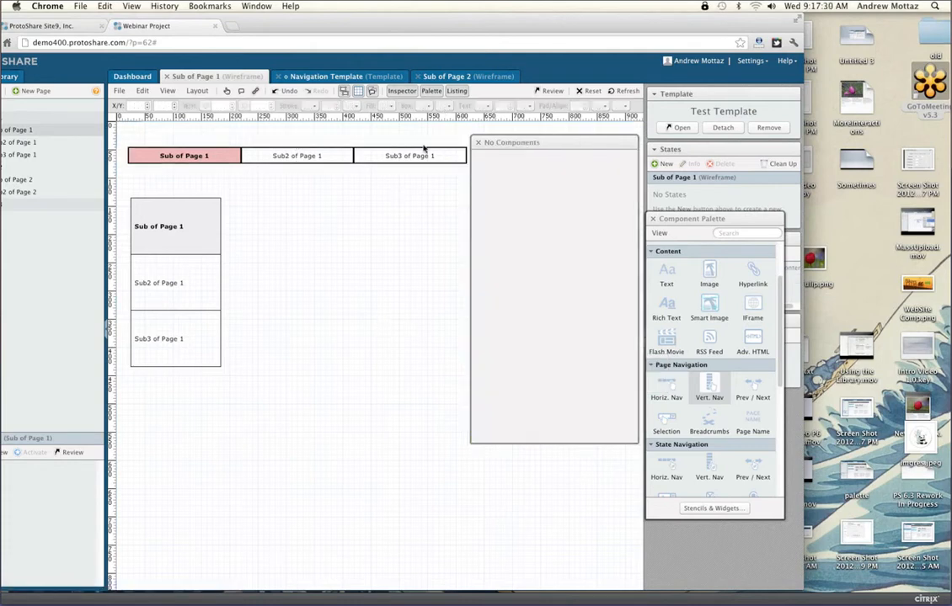
click(425, 153)
click(446, 107)
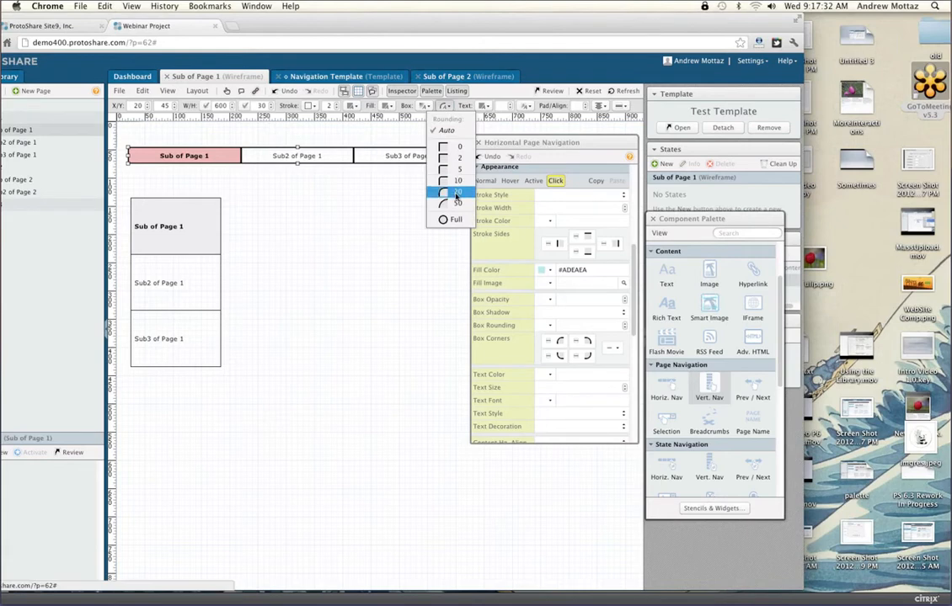
click(453, 192)
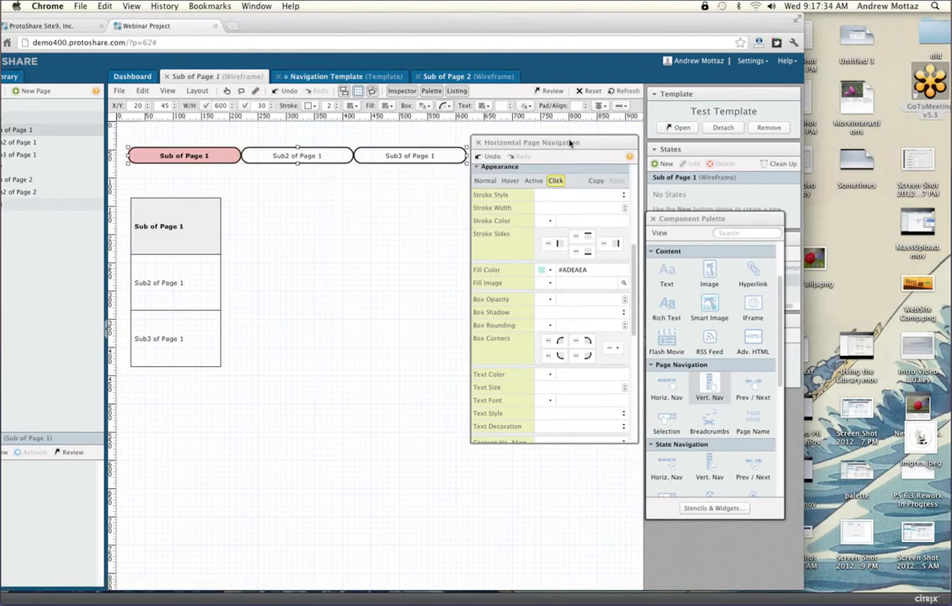
Step: Move the properties clear of the horizontal navigation and try rounding the corners of Each Group in the Click state
drag(569, 144, 394, 160)
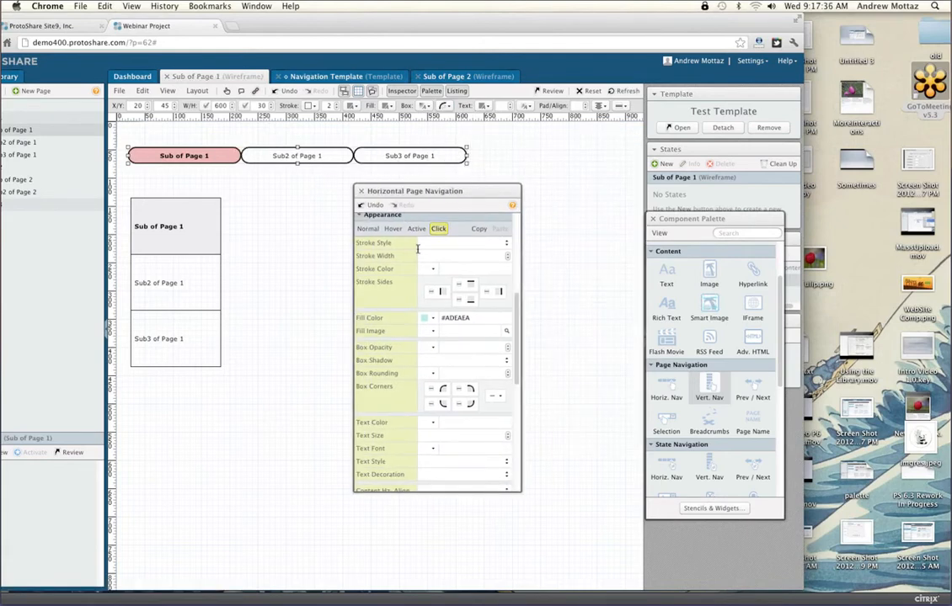
click(497, 396)
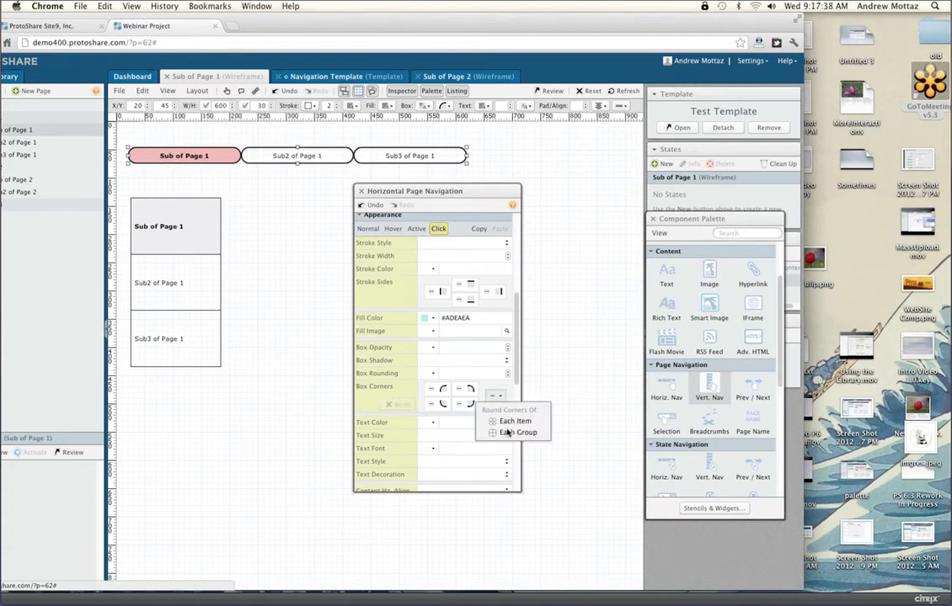
click(508, 432)
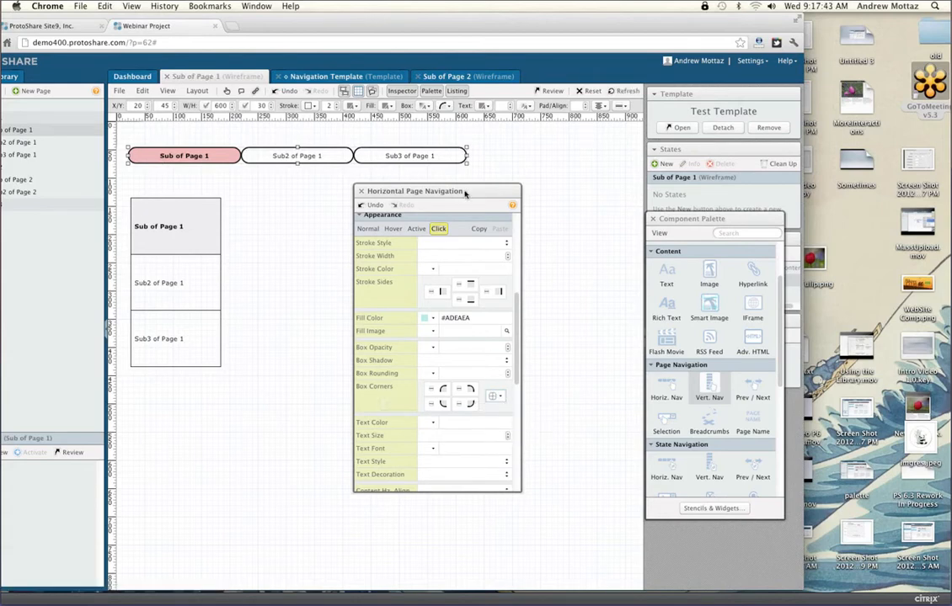
drag(464, 194, 481, 194)
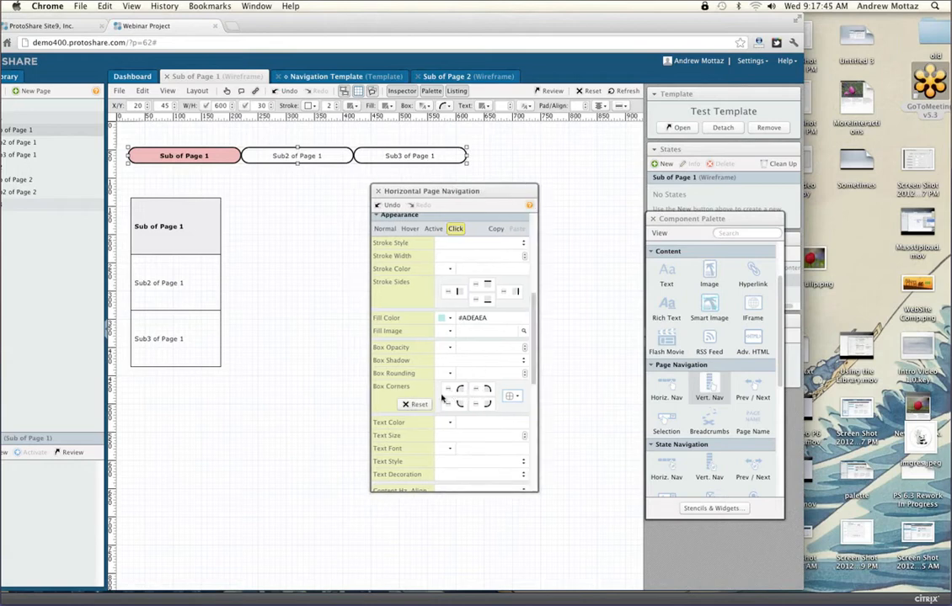
click(511, 396)
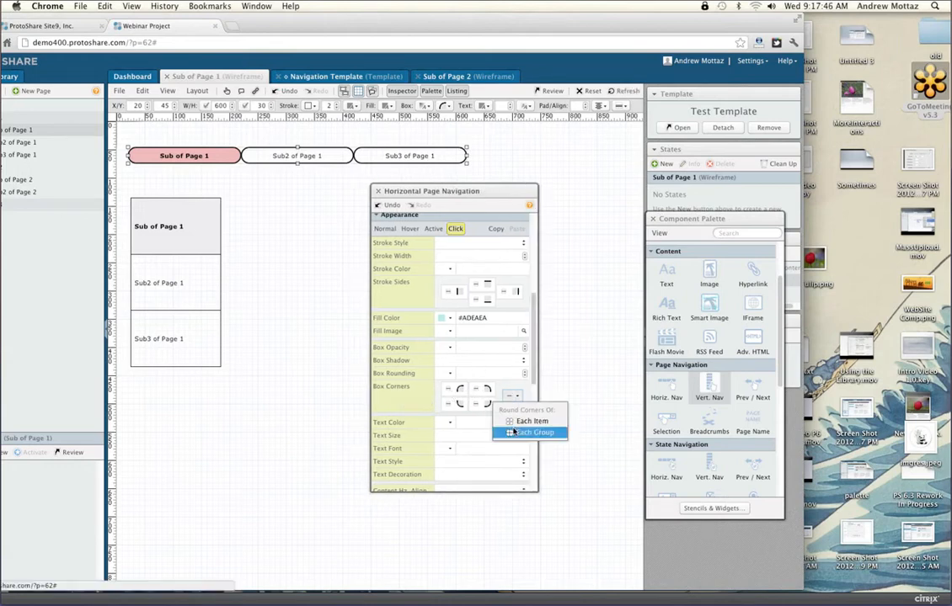
click(511, 432)
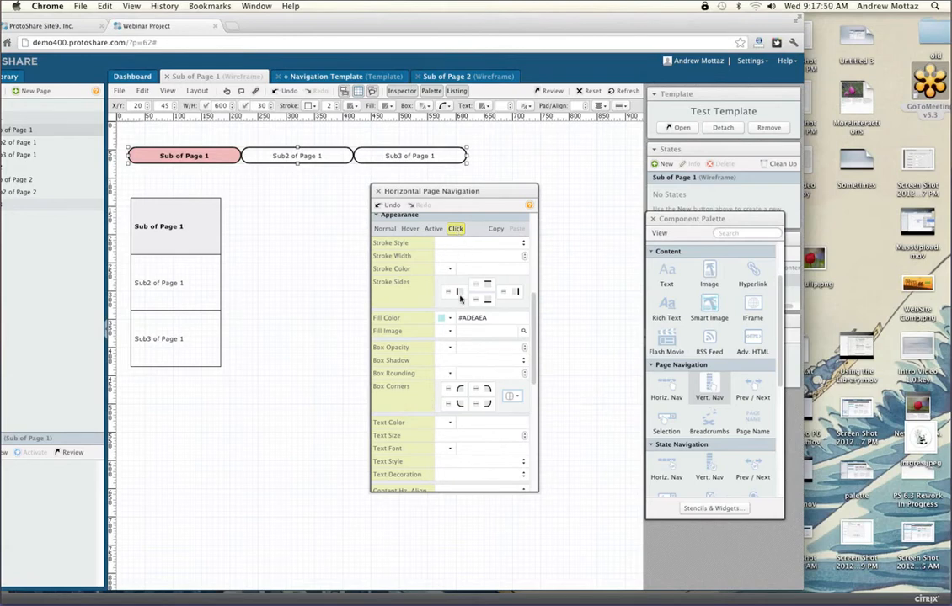
Step: Set the Click state's corner rounding to Each Item and the Normal state's to Each Group
click(514, 399)
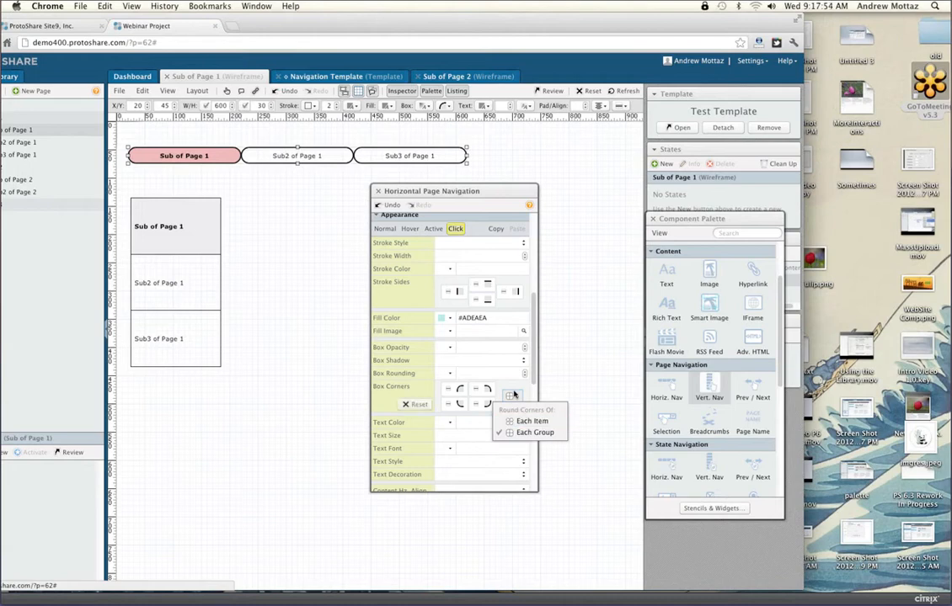
click(531, 421)
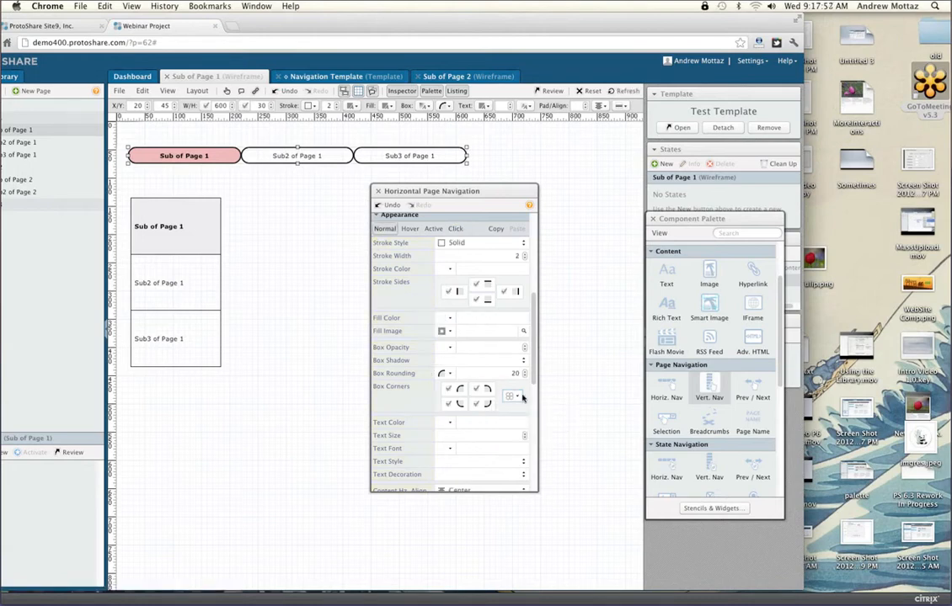
click(522, 398)
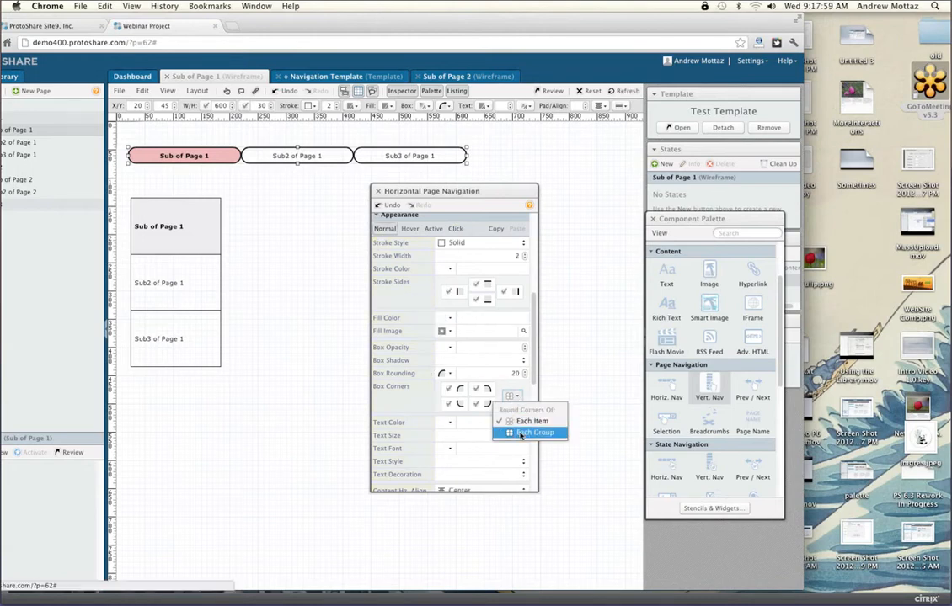
click(522, 431)
Step: Shift the horizontal navigation's properties around below the navigation bar and close them
drag(501, 191, 483, 192)
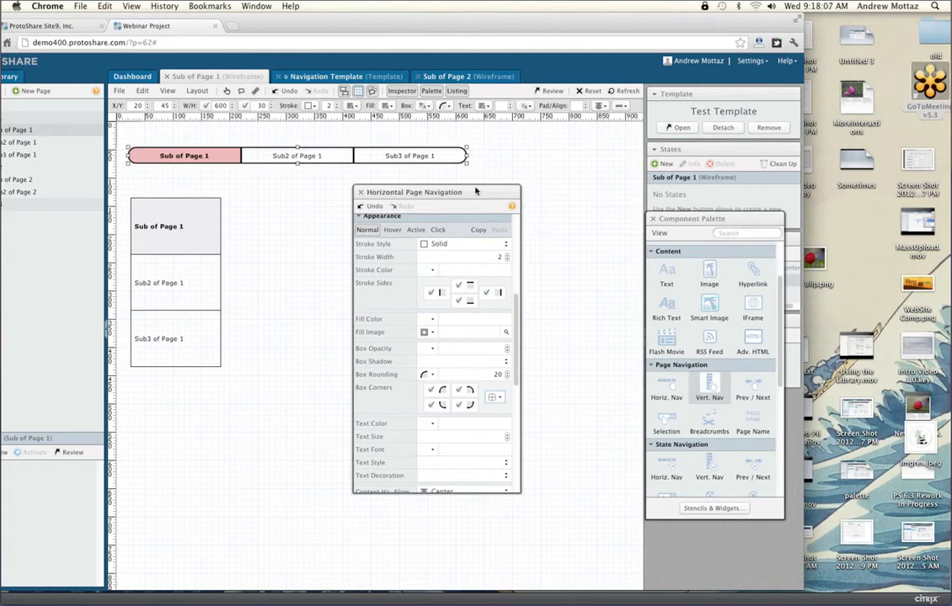
drag(479, 192, 491, 192)
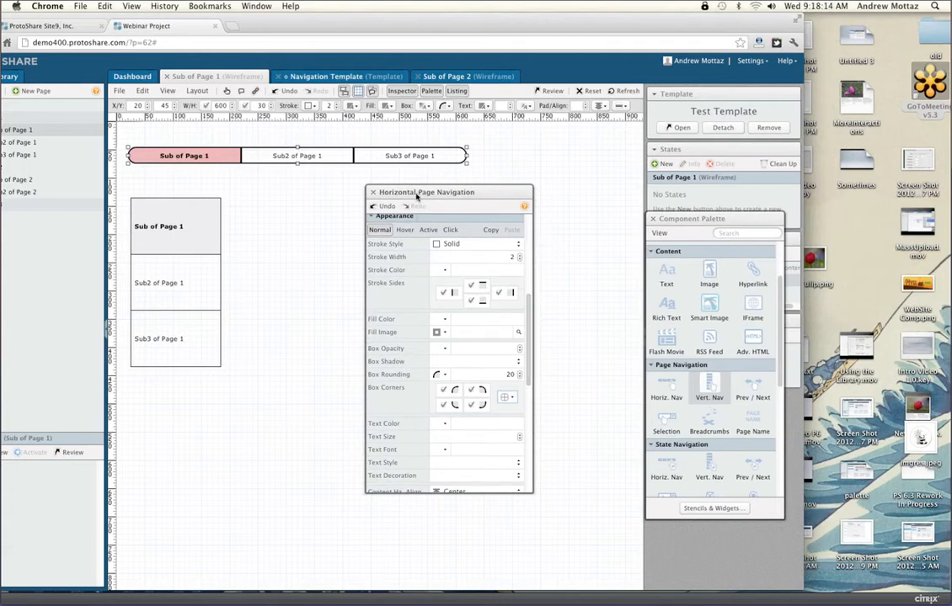
drag(416, 196, 410, 200)
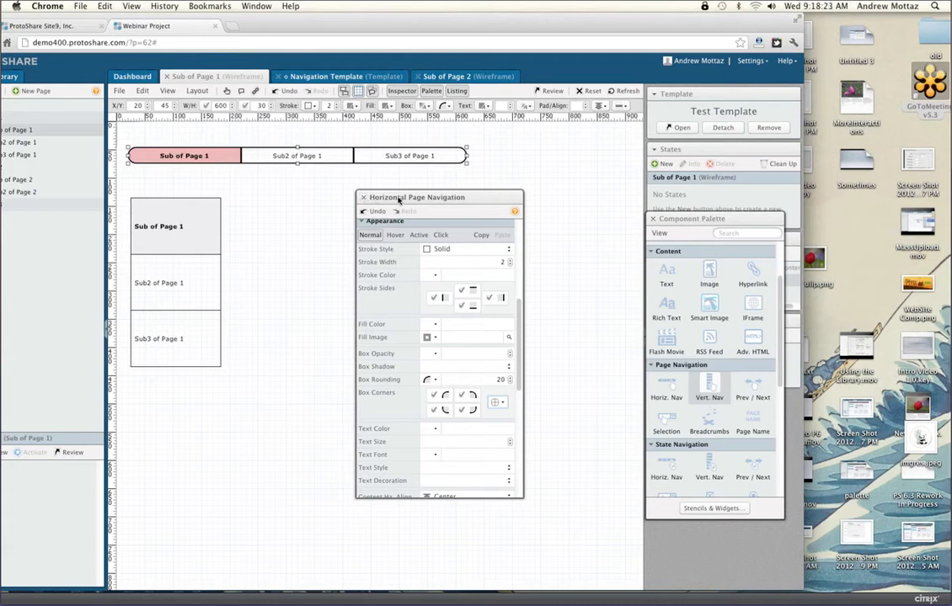
drag(399, 200, 392, 191)
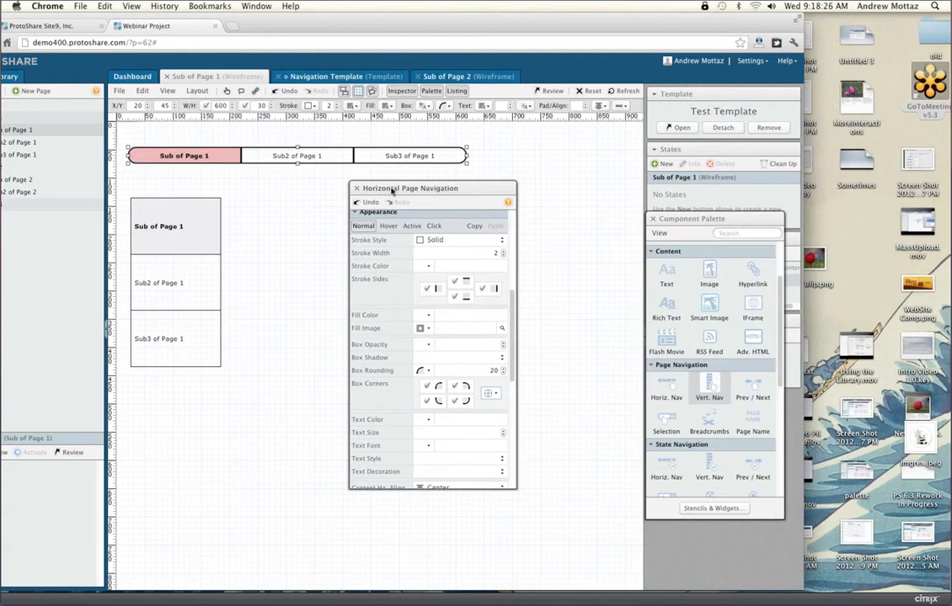
drag(392, 190, 399, 190)
click(364, 190)
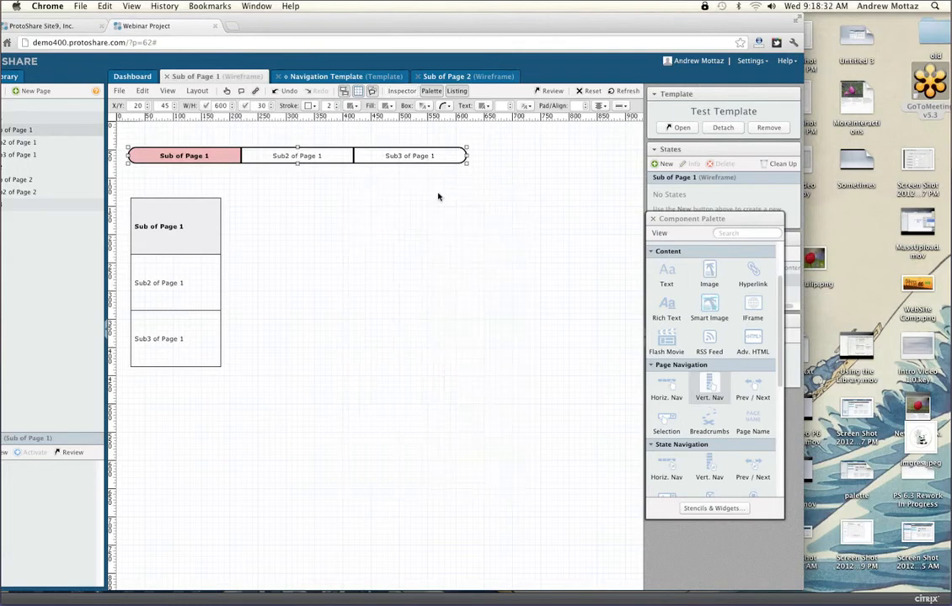
Step: Delete the horizontal and vertical navigation components from the Sub of Page 1 wireframe
click(652, 220)
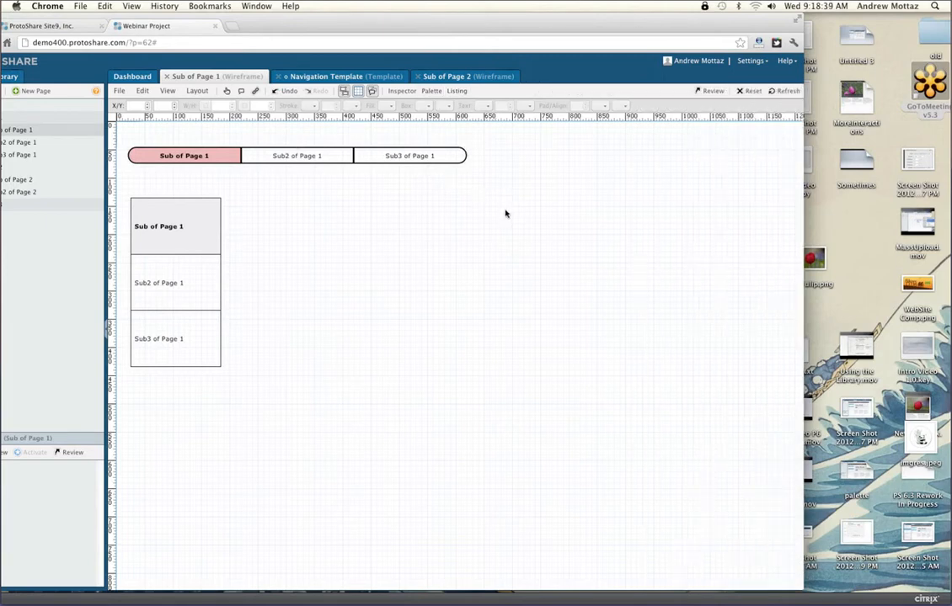
click(378, 156)
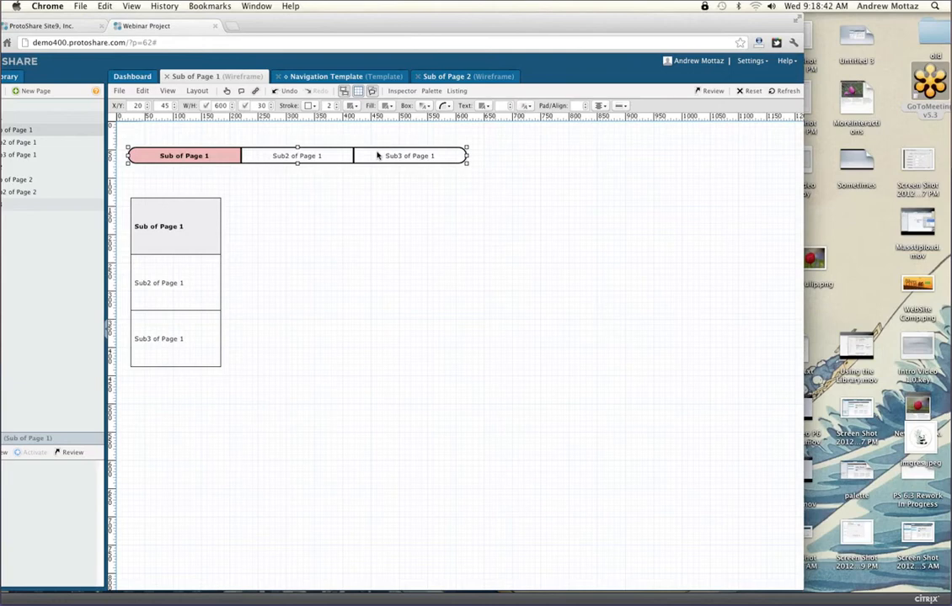
key(Delete)
click(177, 258)
key(Delete)
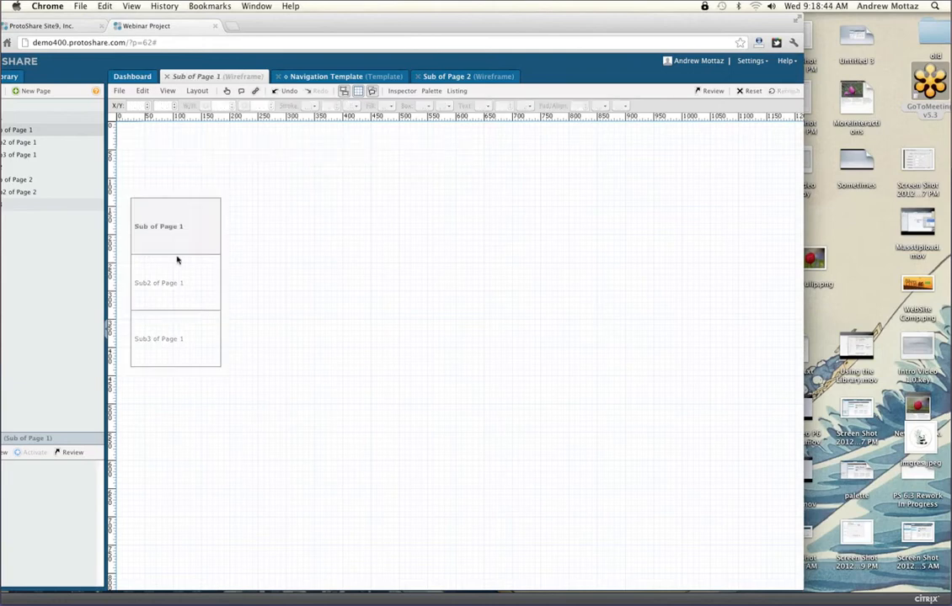
Step: Bring up the component palette over the emptied page and look through its State Navigation components
click(431, 90)
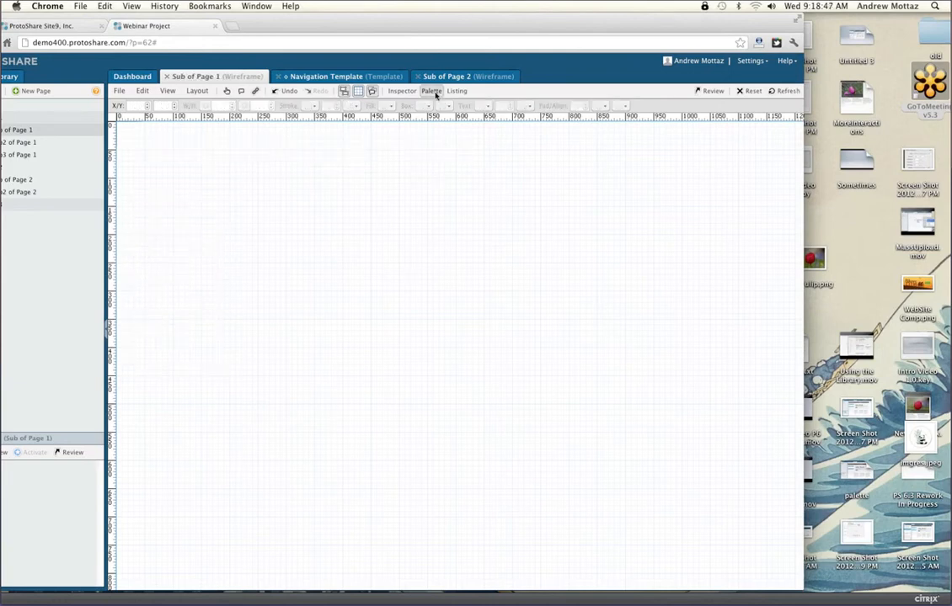
drag(722, 220, 653, 149)
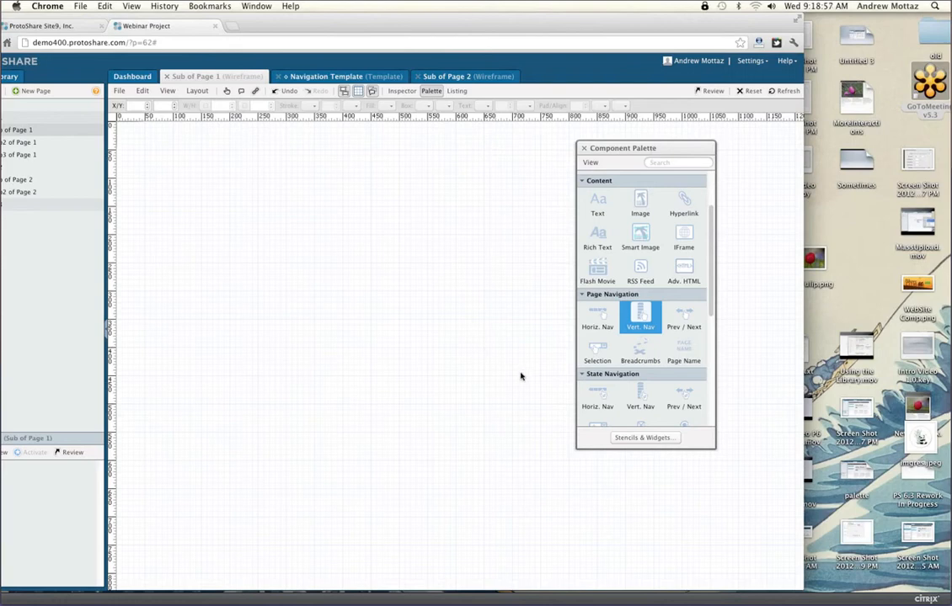
scroll(661, 412, down, 3)
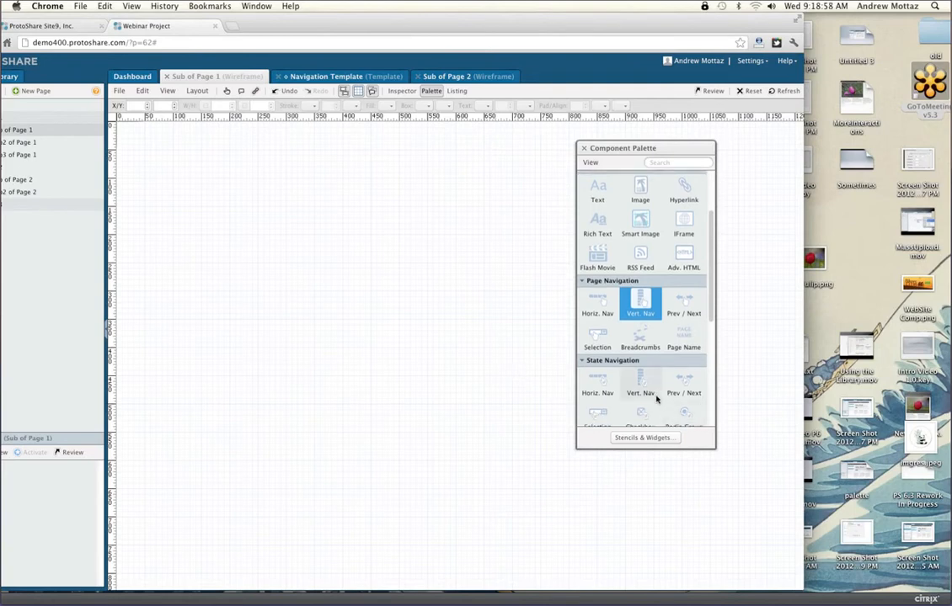
scroll(661, 397, down, 1)
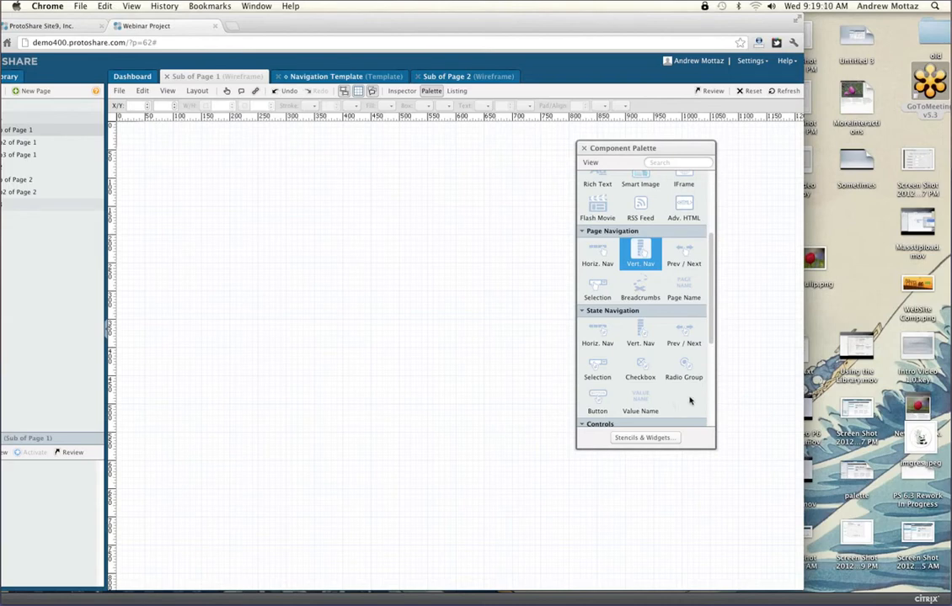
Step: Open the Stencils & Widgets library, move its window clear of the canvas and show the Twitter Bootstrap category
click(642, 438)
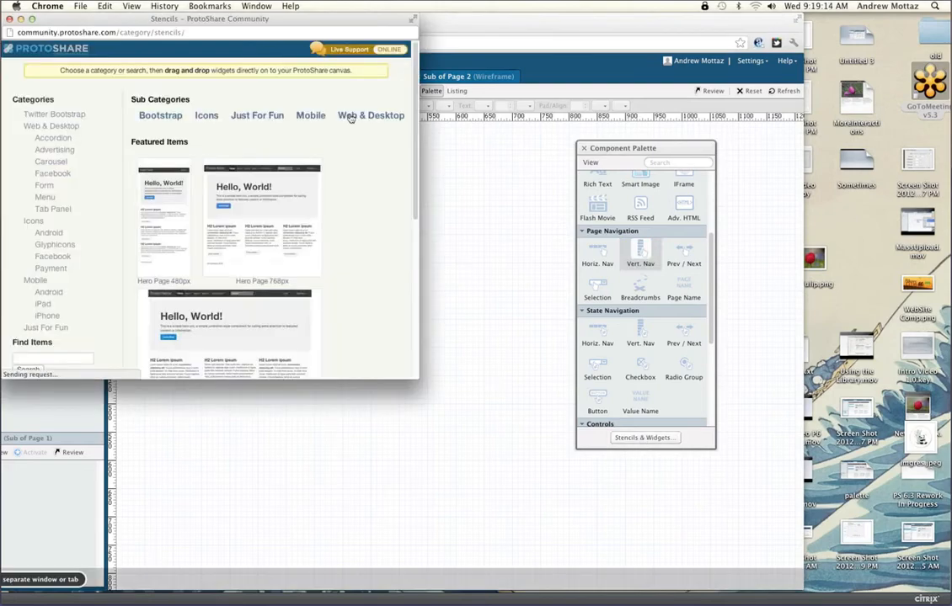
drag(317, 17, 703, 93)
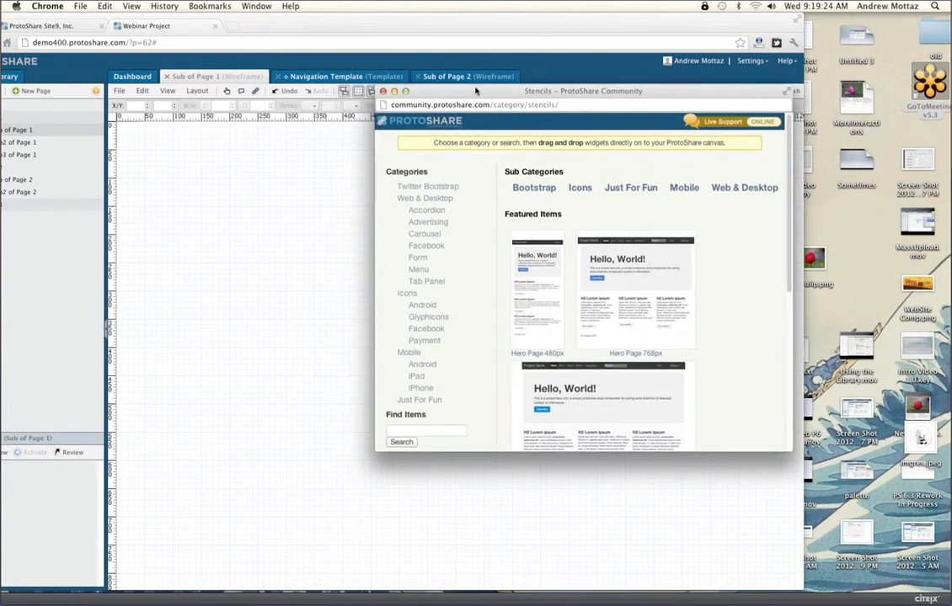
drag(476, 90, 475, 39)
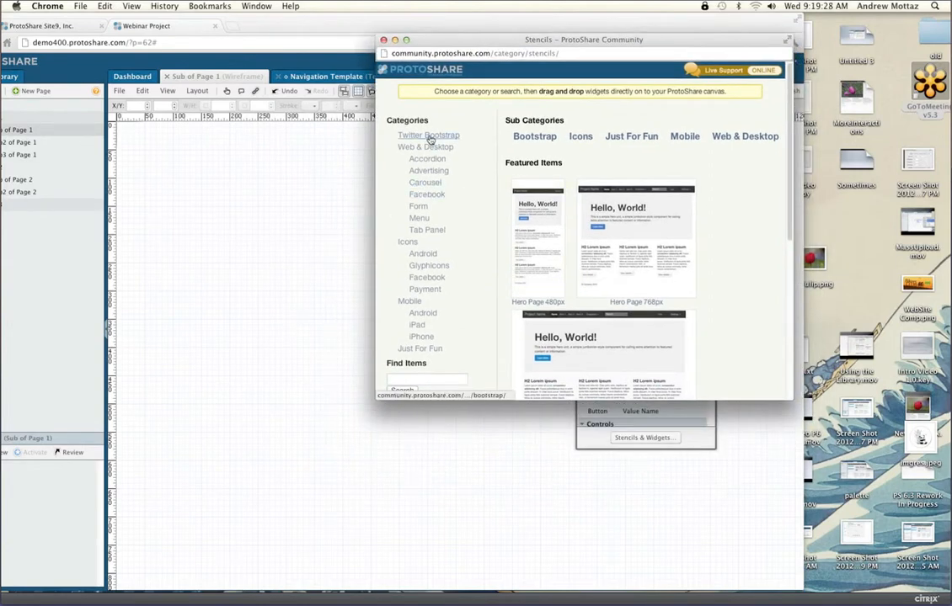
click(424, 185)
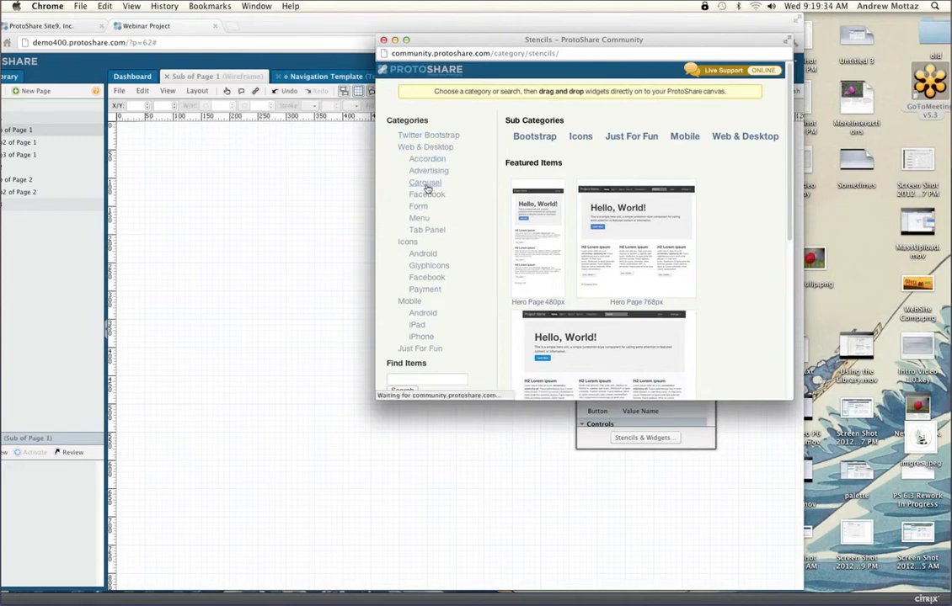
click(428, 137)
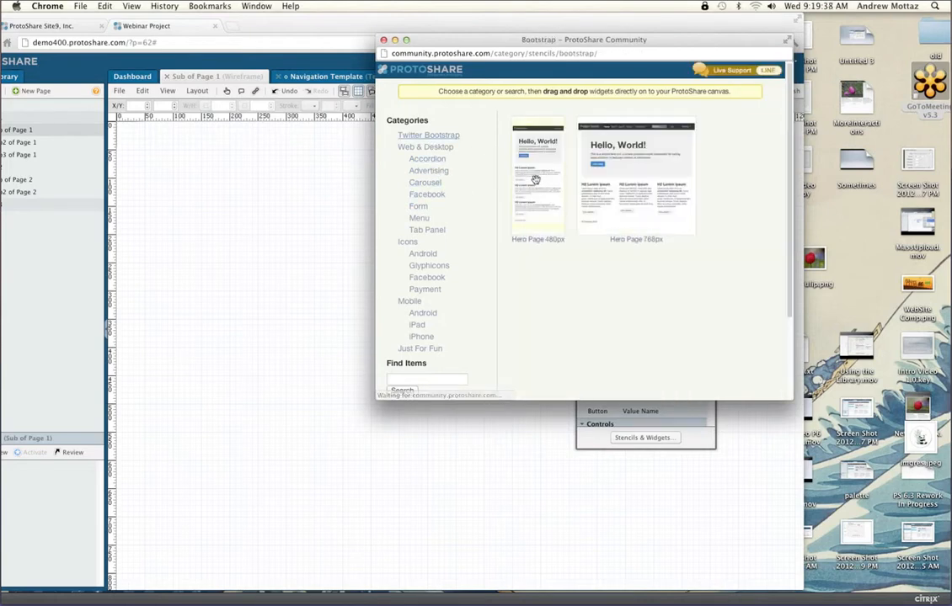
Step: Place the Bootstrap Carousel widget on the canvas at about X 15, Y 5 and close the component palette
scroll(722, 247, down, 5)
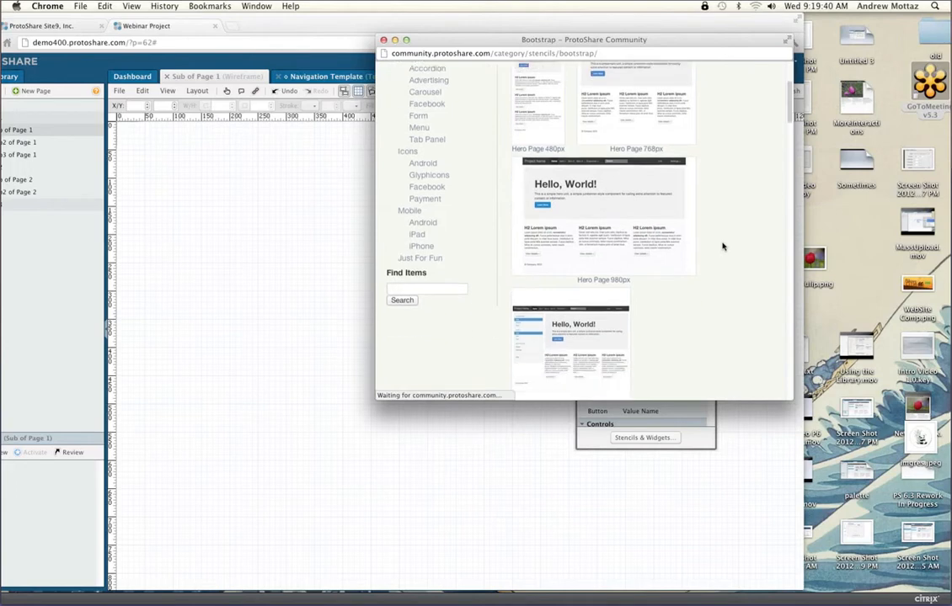
scroll(722, 246, down, 7)
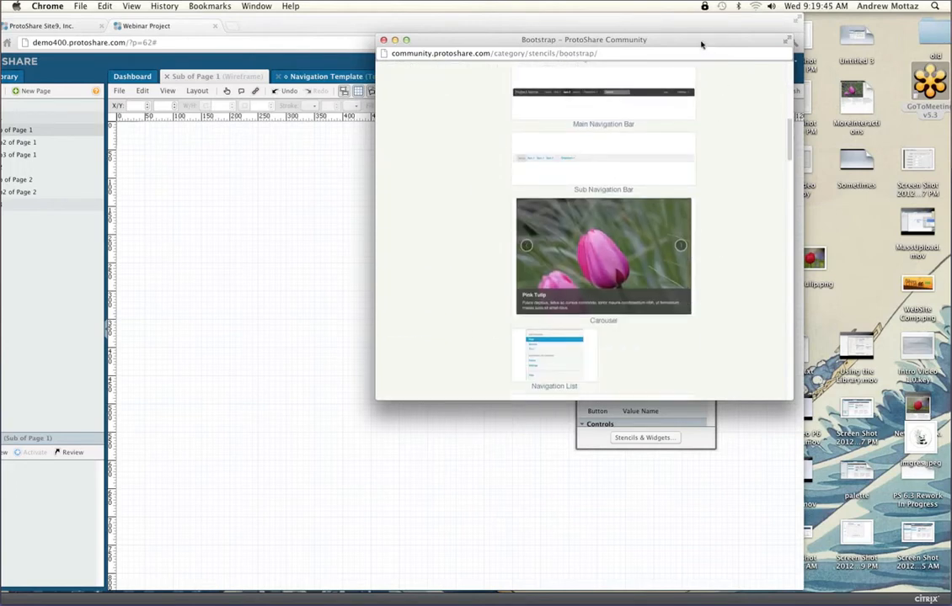
drag(704, 42, 709, 41)
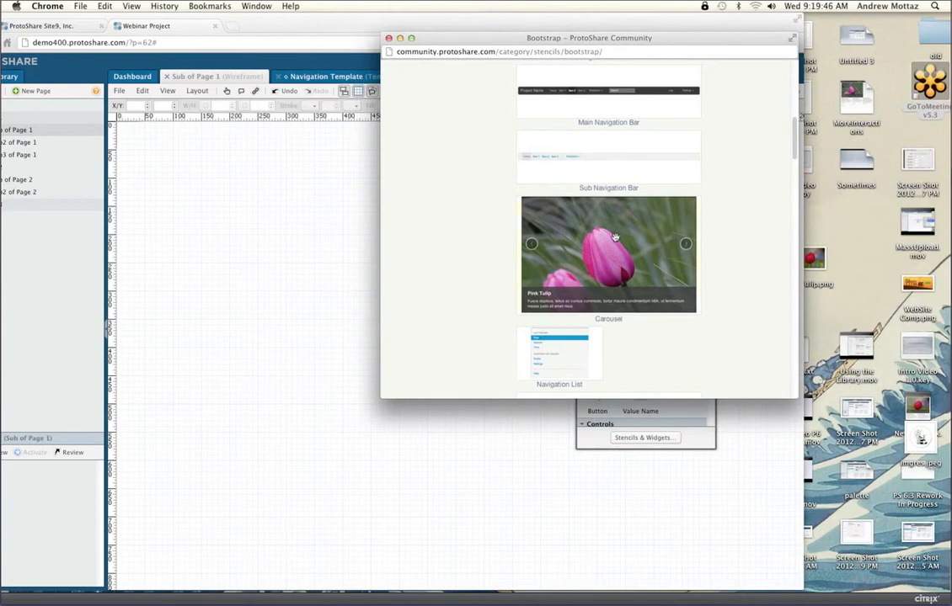
drag(618, 230, 126, 131)
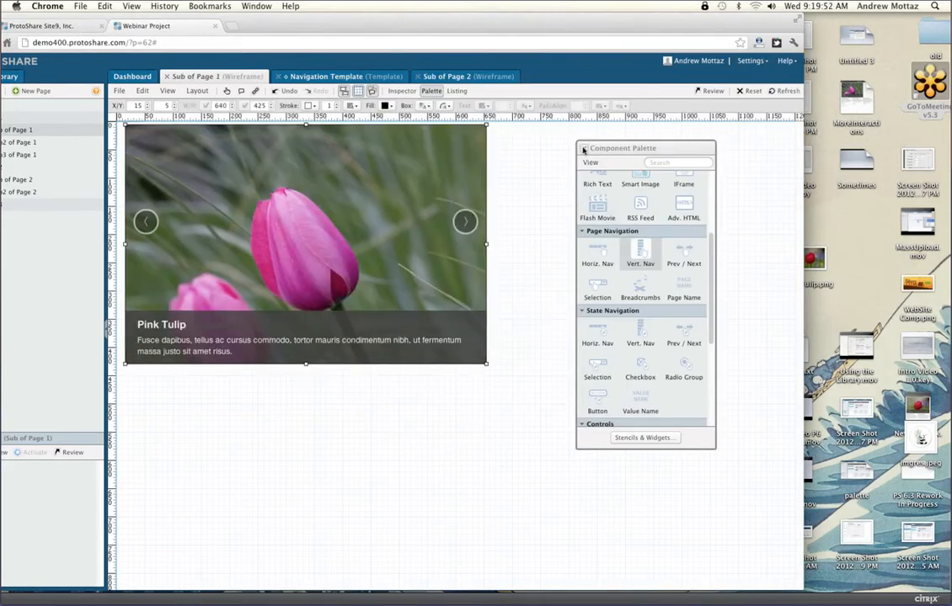
click(583, 149)
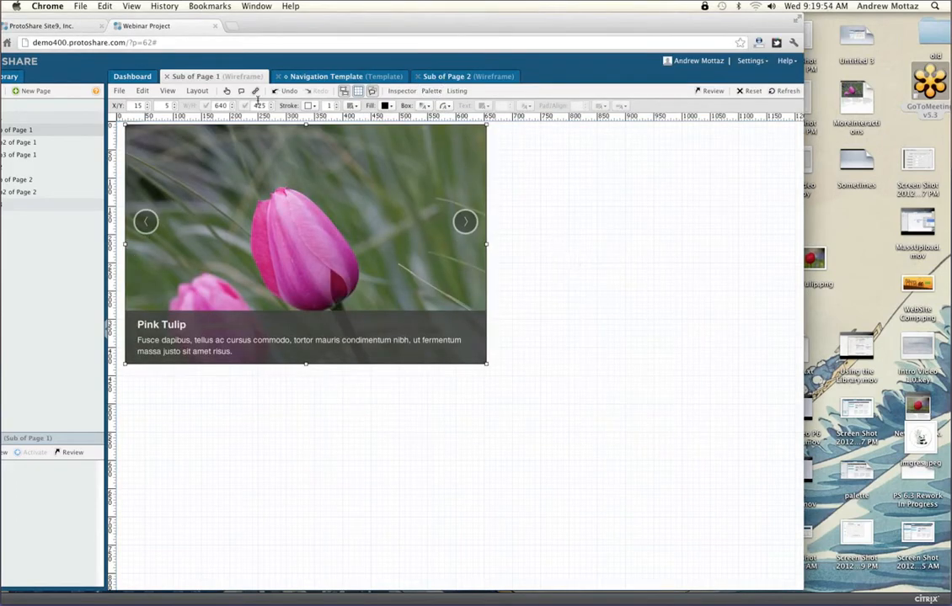
Step: Preview the carousel by stepping forward through its slides and back once, and return to editing
click(227, 92)
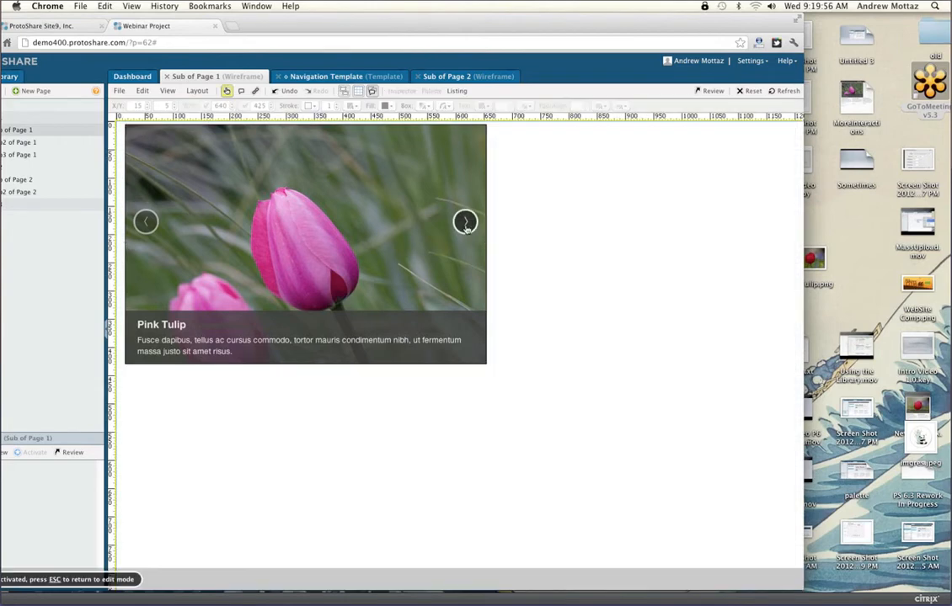
click(466, 223)
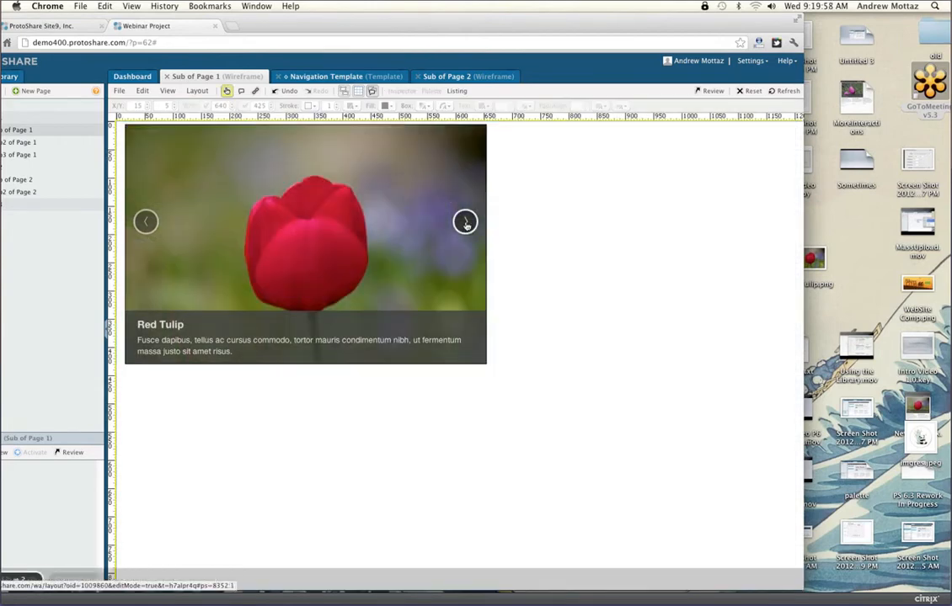
click(465, 223)
click(466, 223)
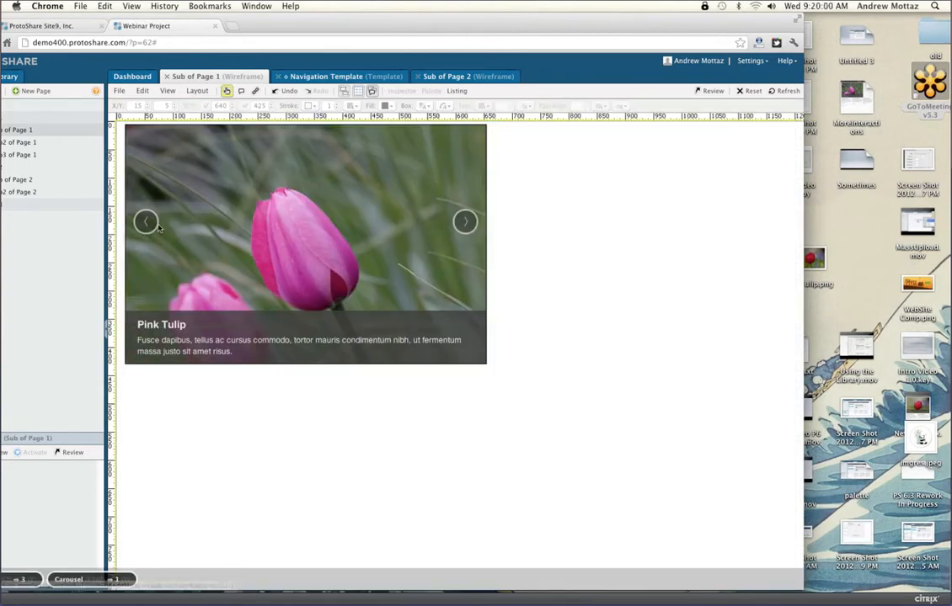
click(146, 222)
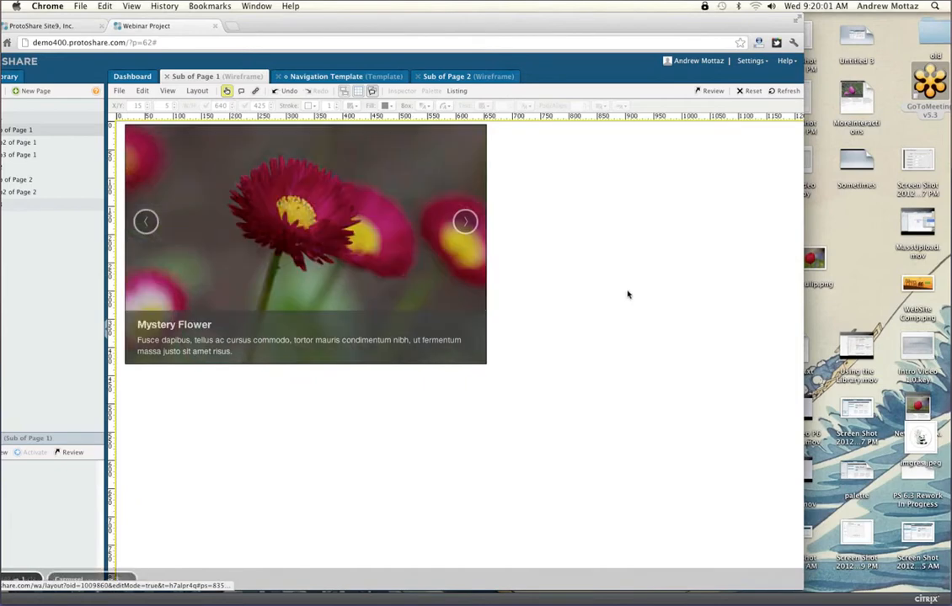
click(228, 91)
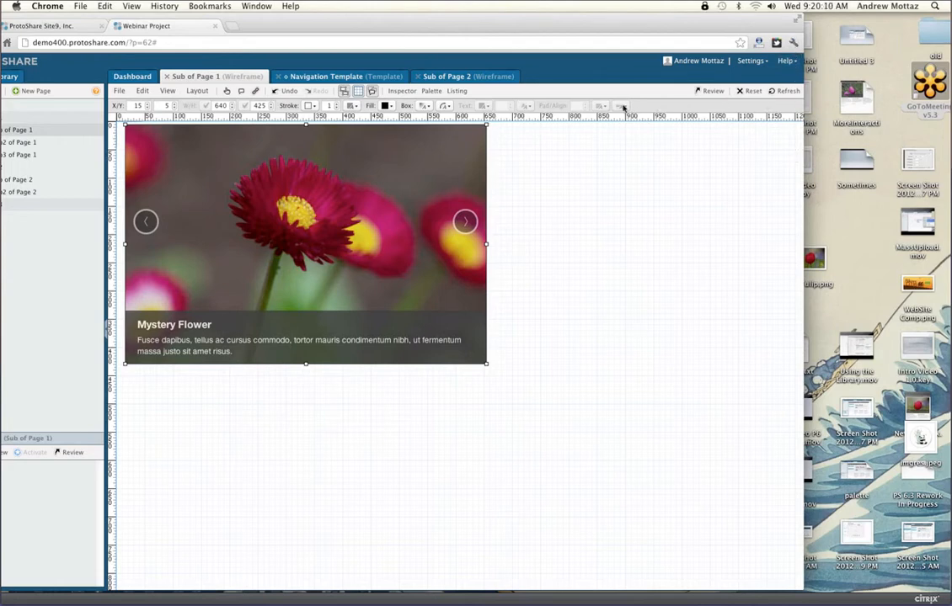
Step: Show the page's component listing, select the carousel's forward Prev / Next State Value component and check the palette for its component type
click(403, 90)
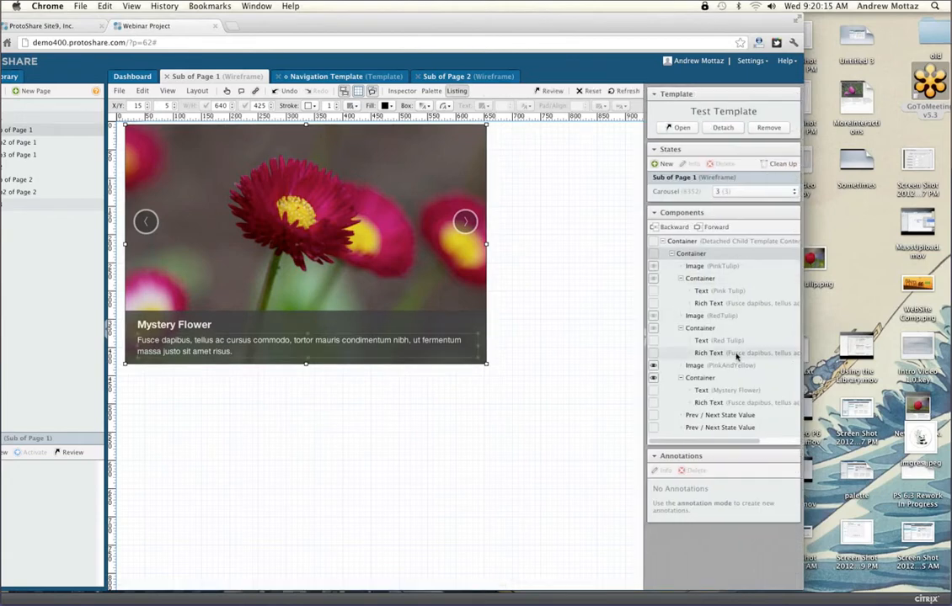
click(724, 418)
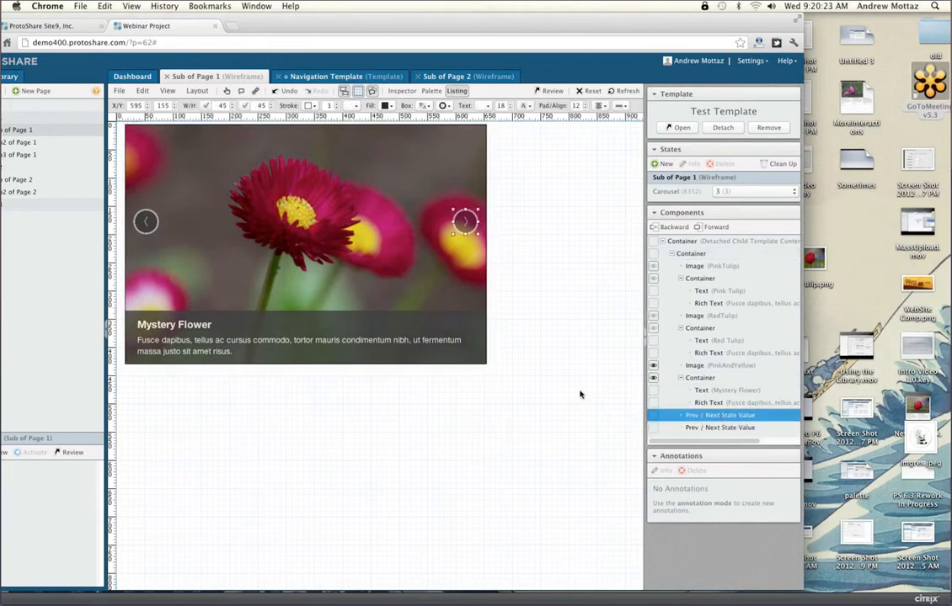
click(431, 91)
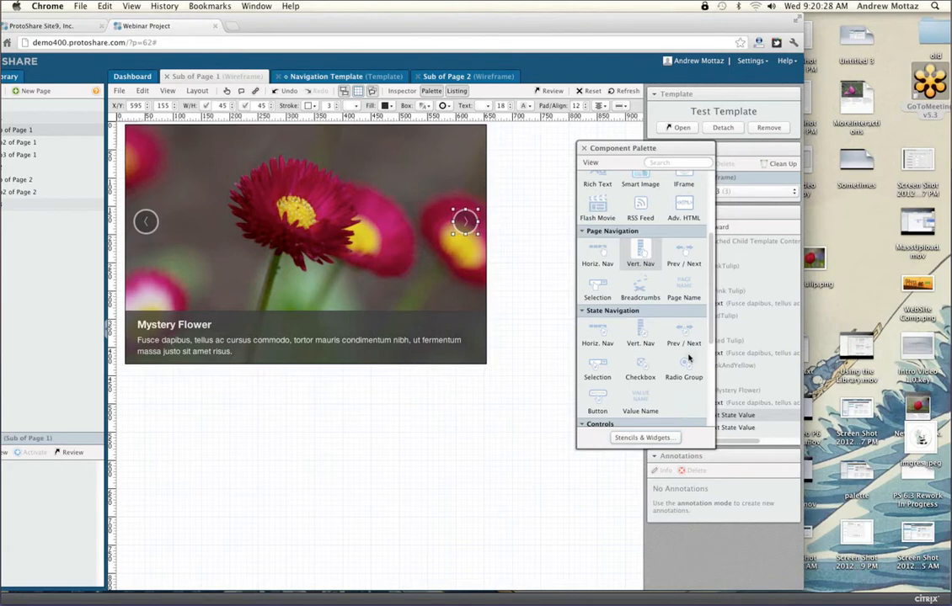
click(584, 148)
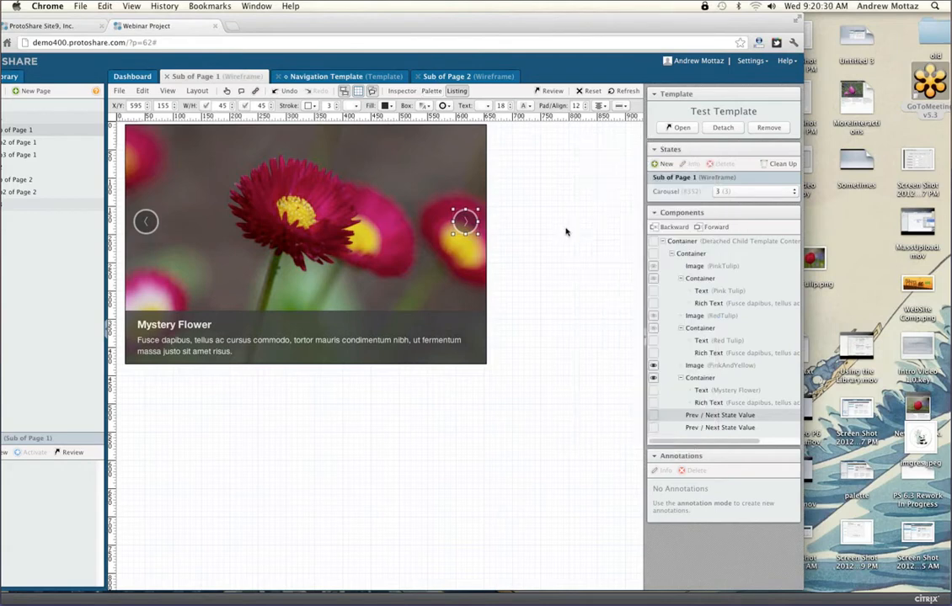
Step: Open the forward arrow's properties beside the carousel and examine the Carousel state's values without changing them
click(410, 96)
drag(469, 188, 620, 156)
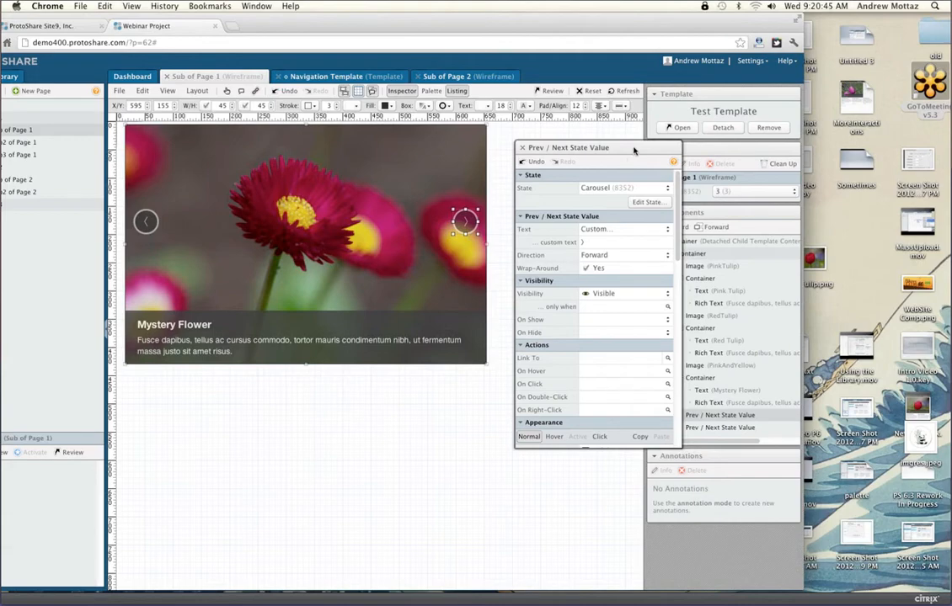
drag(633, 147, 628, 139)
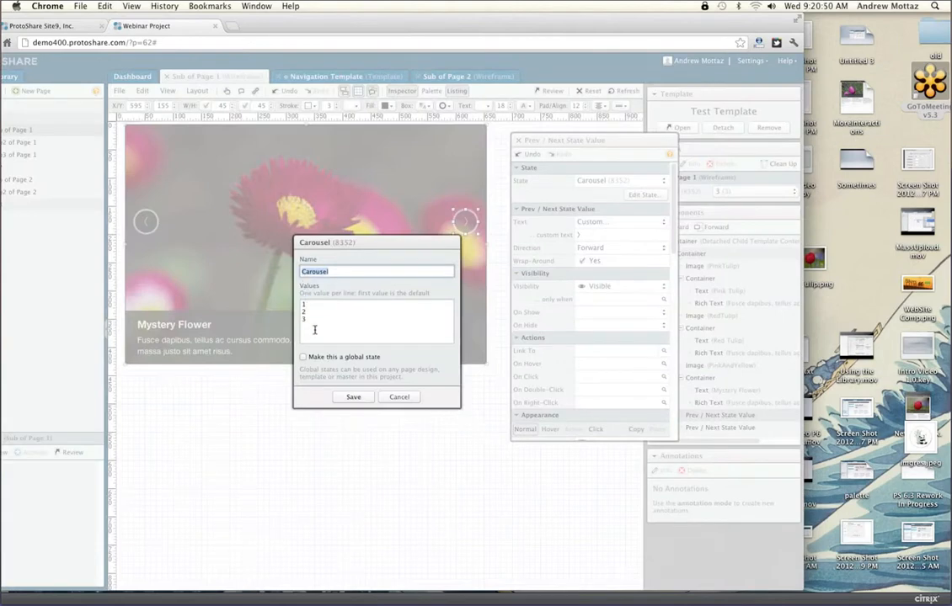
click(396, 397)
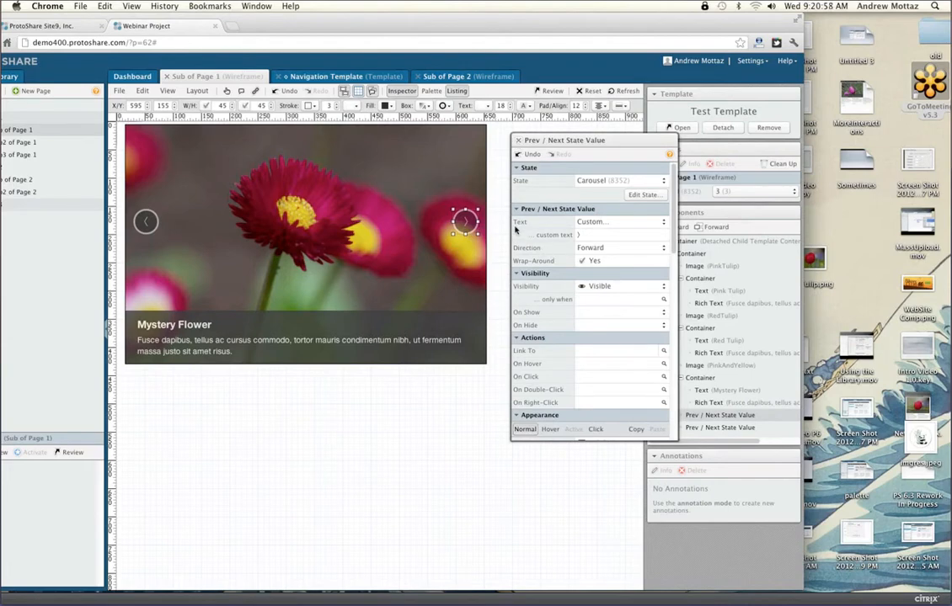
Step: Try Next Value Name and Current Value Name as the forward arrow's text, restore Custom and close the properties
click(591, 236)
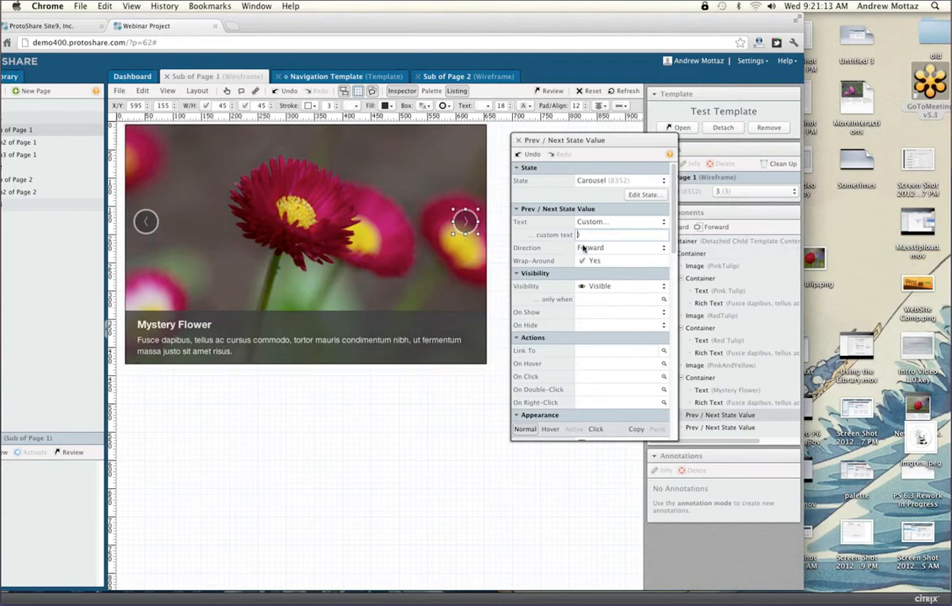
click(662, 221)
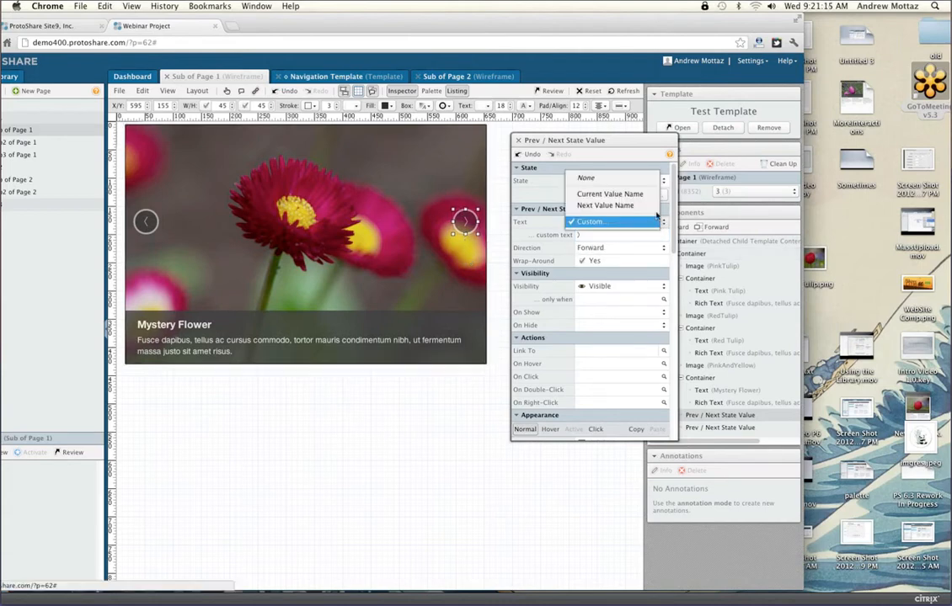
click(650, 206)
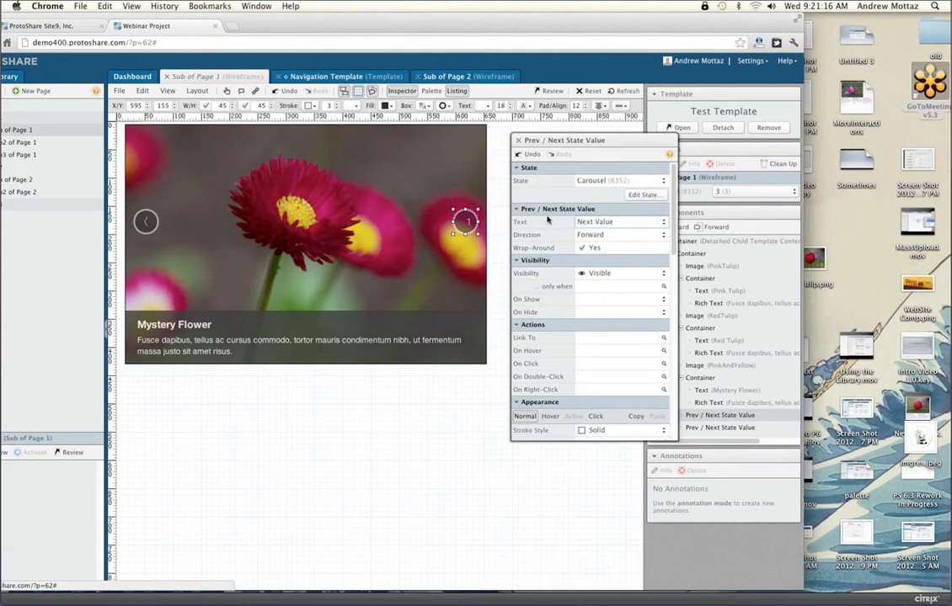
click(634, 221)
click(631, 211)
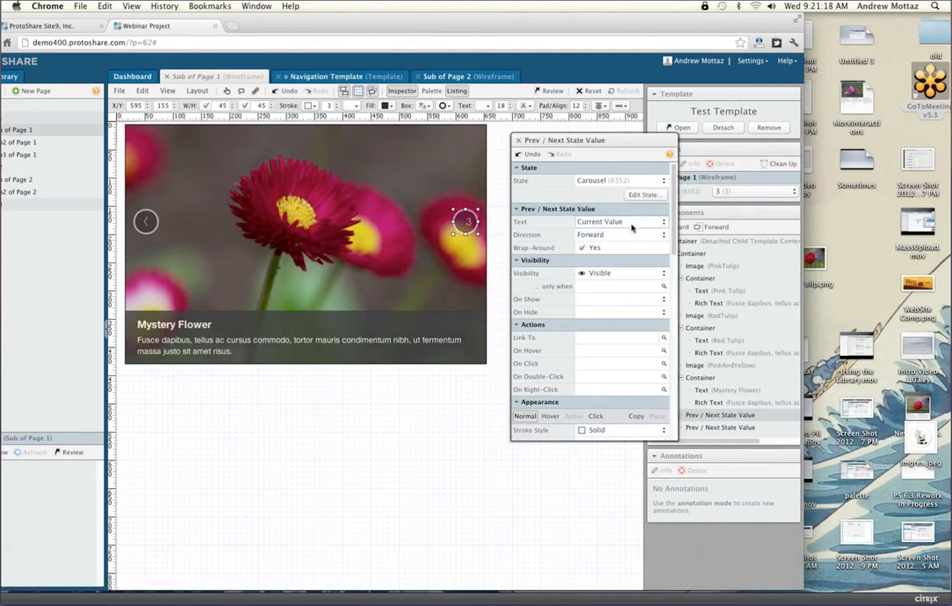
click(633, 222)
click(631, 233)
click(609, 224)
click(608, 237)
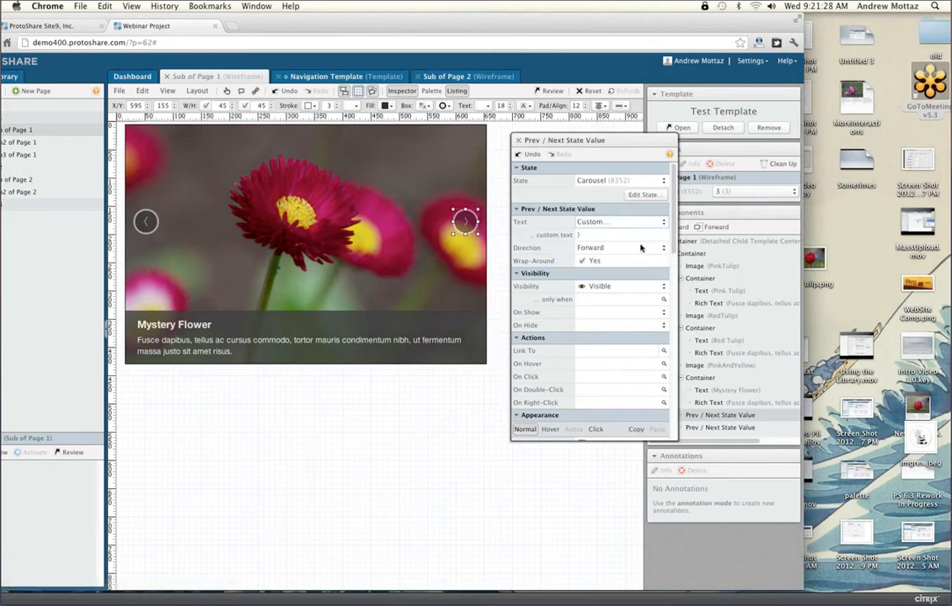
click(517, 140)
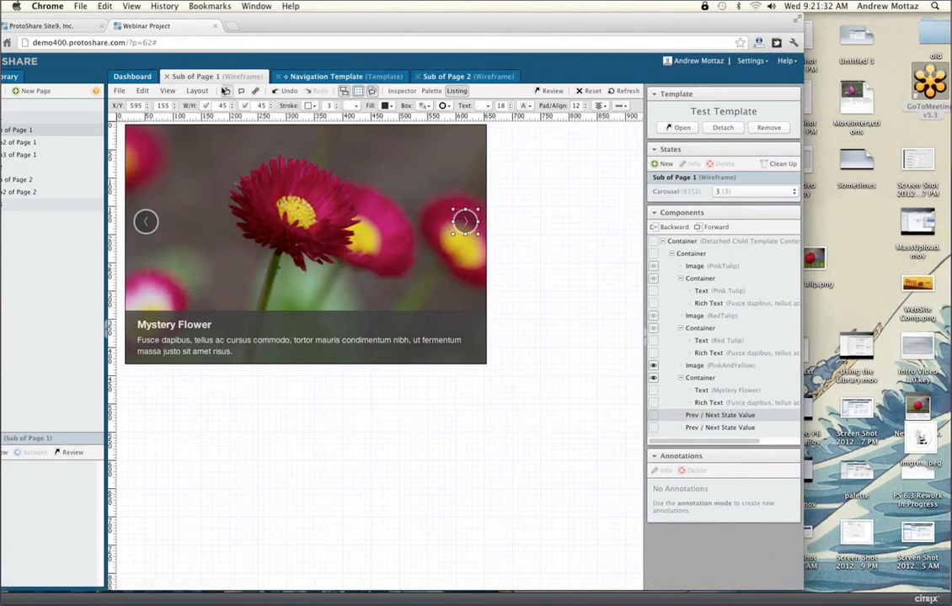
Step: Test the forward arrow's wrap-around and the backward arrow in preview, comparing slides with the Carousel state value, and return to editing
click(225, 91)
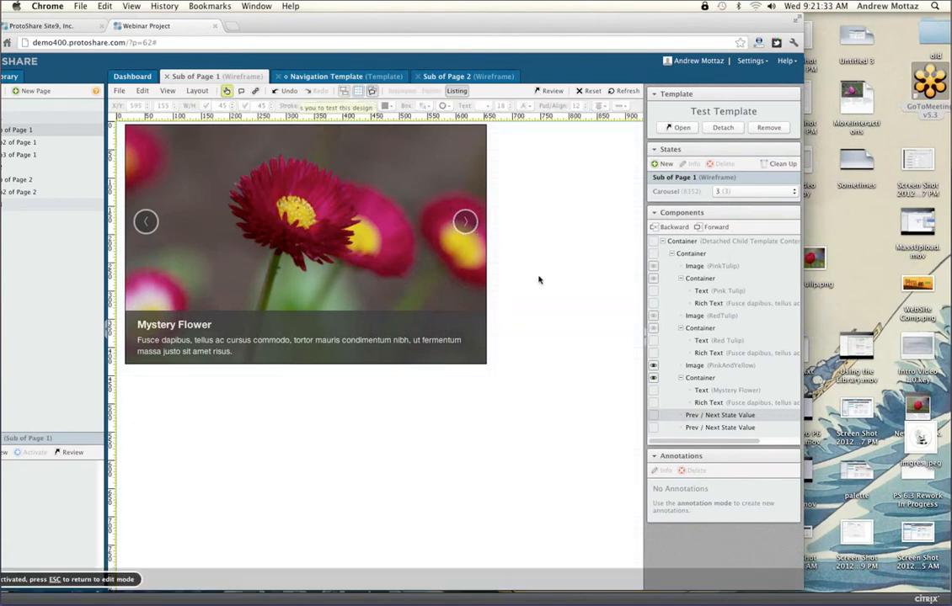
click(464, 223)
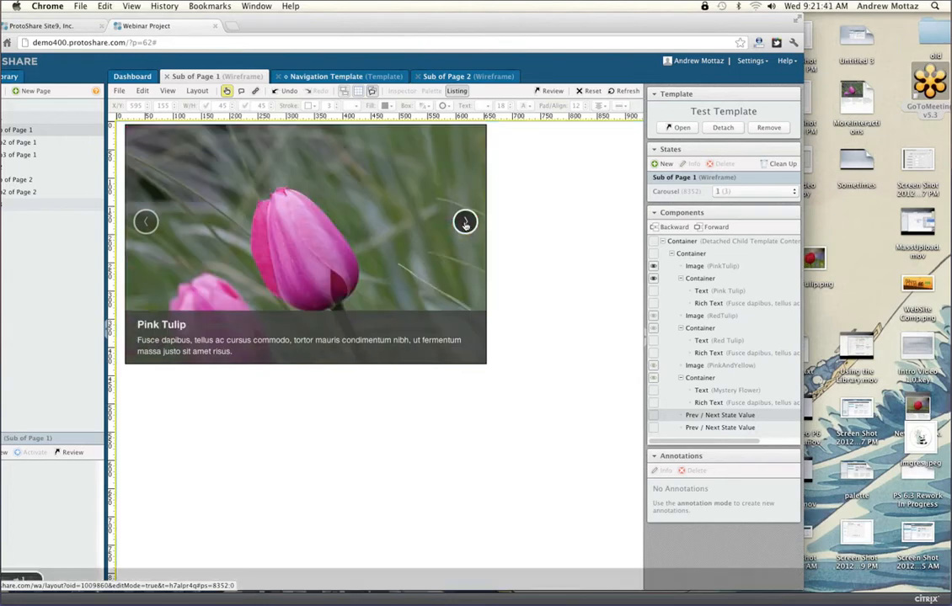
click(465, 223)
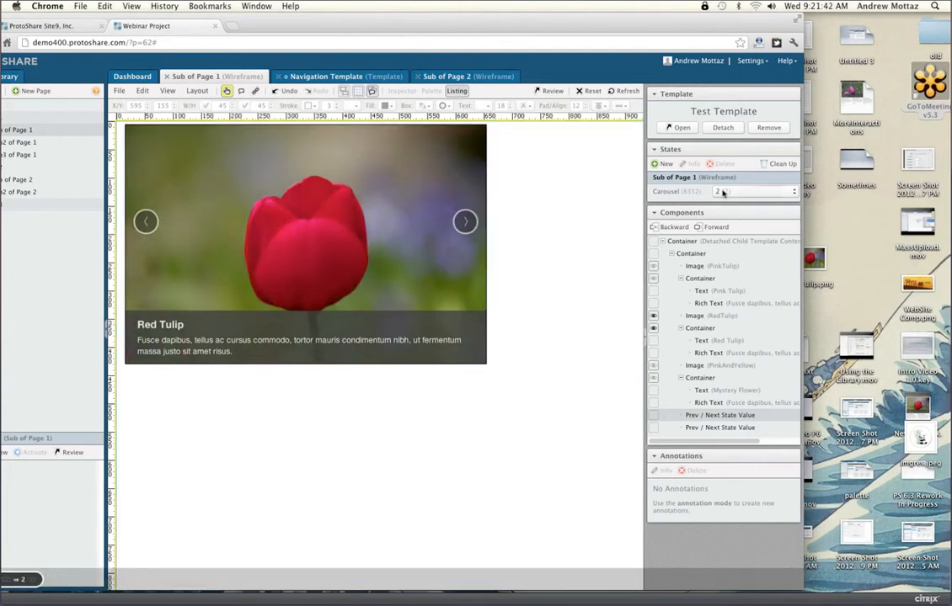
click(465, 222)
click(465, 224)
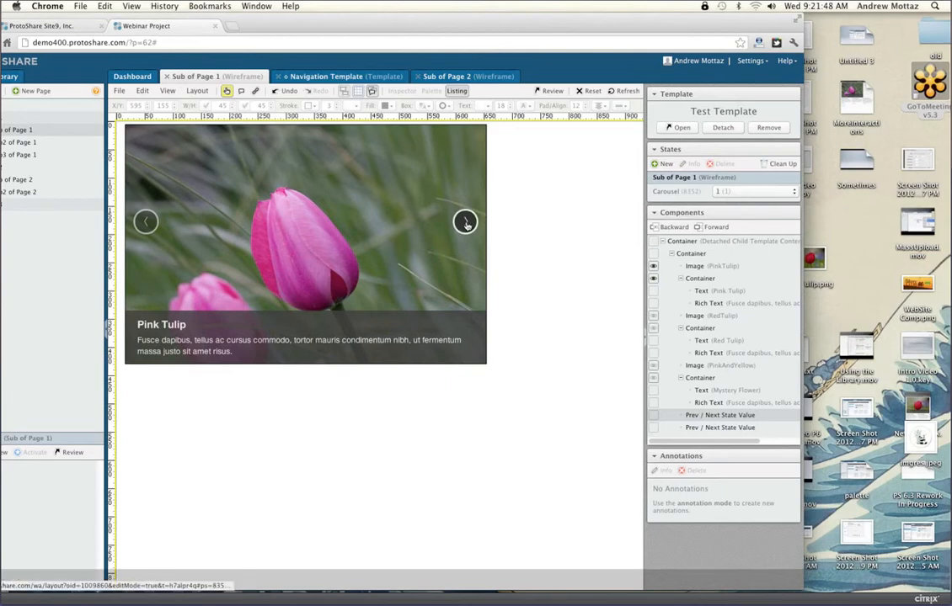
click(465, 222)
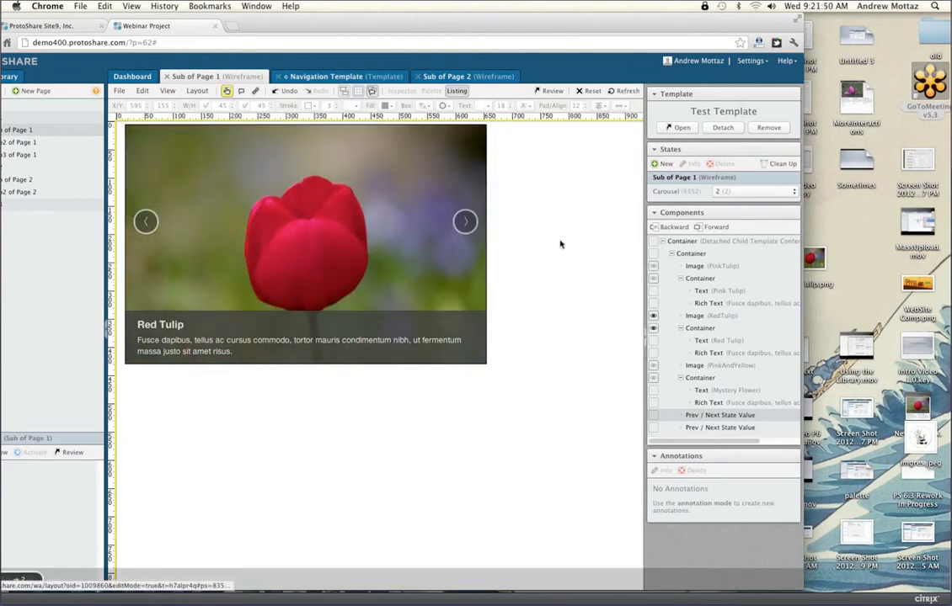
click(948, 55)
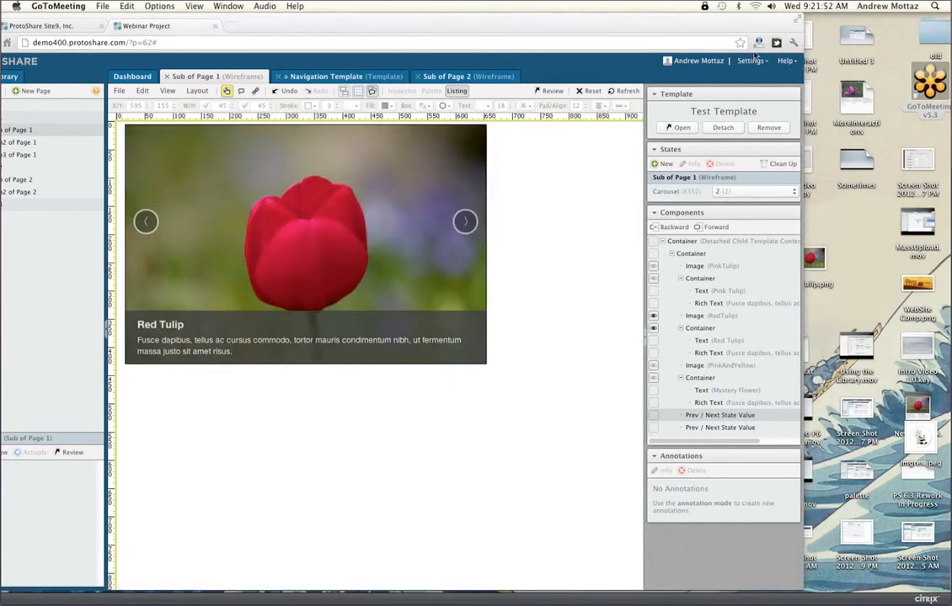
click(227, 91)
click(148, 222)
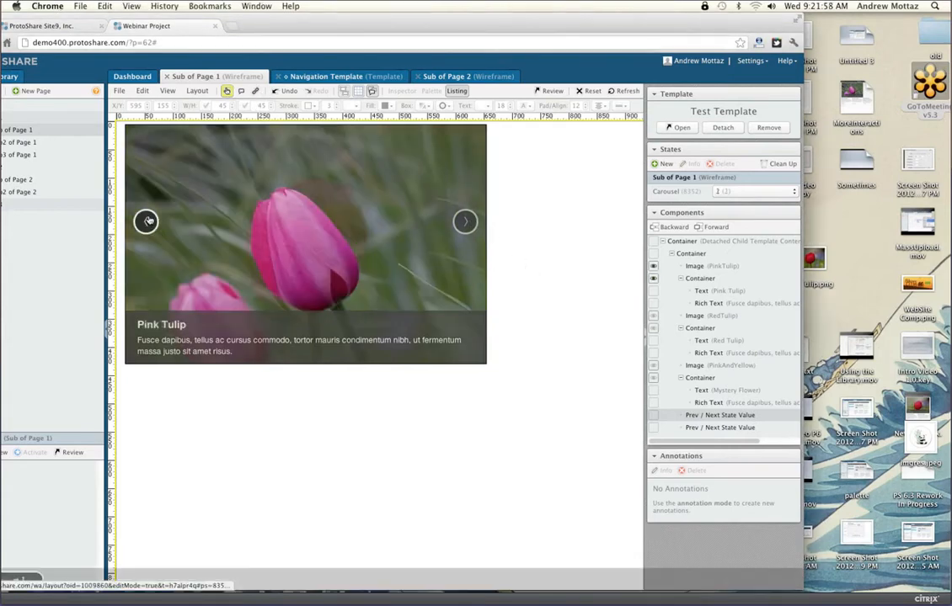
click(155, 221)
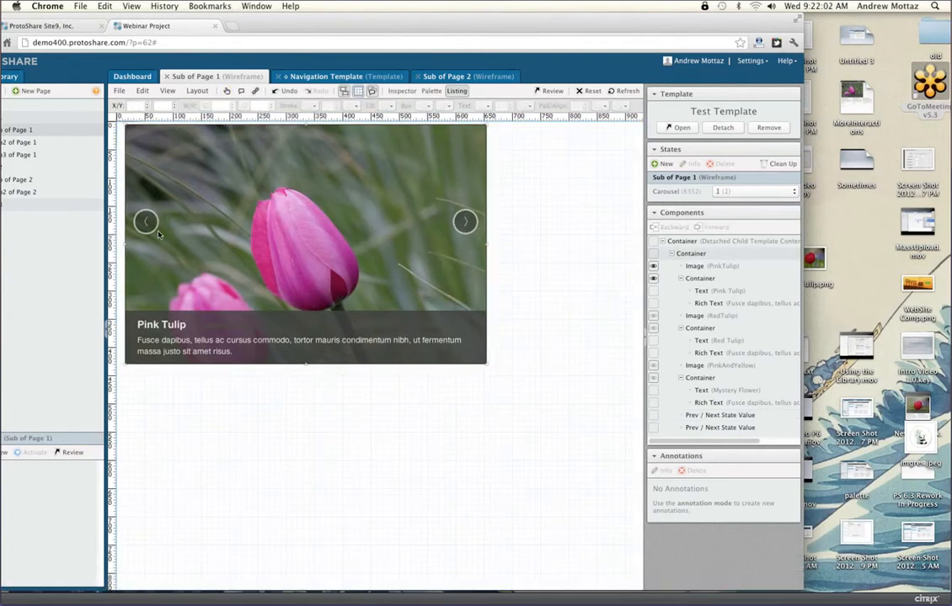
Step: Open the carousel's backward arrow properties, examine its direction and wrap-around settings, and close them
double_click(175, 238)
right_click(176, 238)
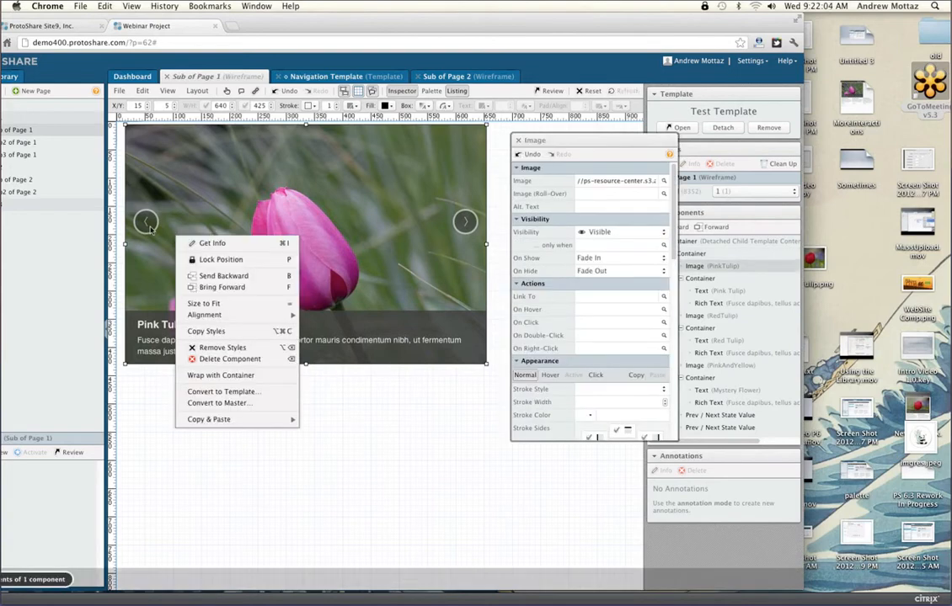
click(157, 223)
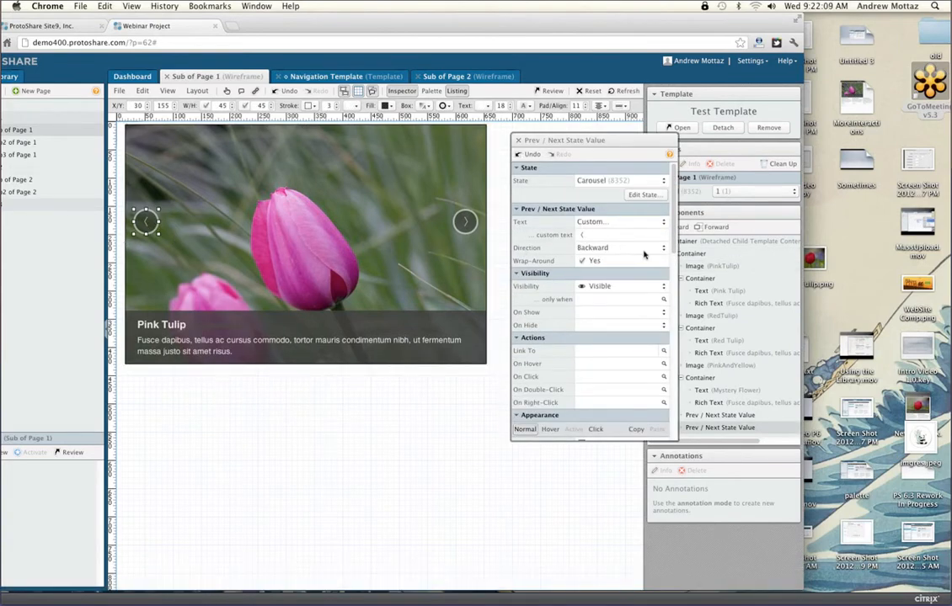
click(519, 141)
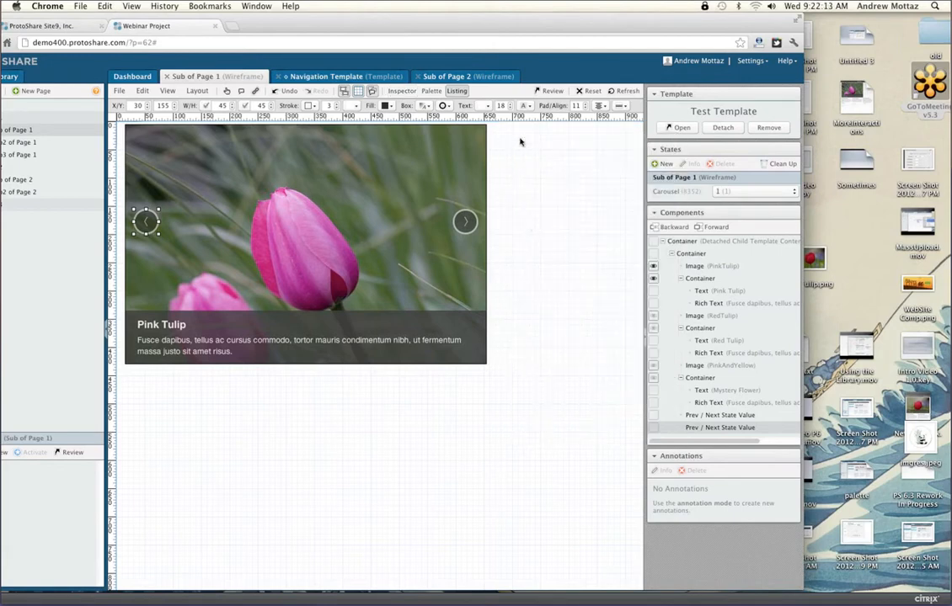
Step: Place Horiz. Nav, Vert. Nav, Selection and Radio Group state navigation components side by side below the carousel and dismiss the component palette
click(454, 222)
click(431, 90)
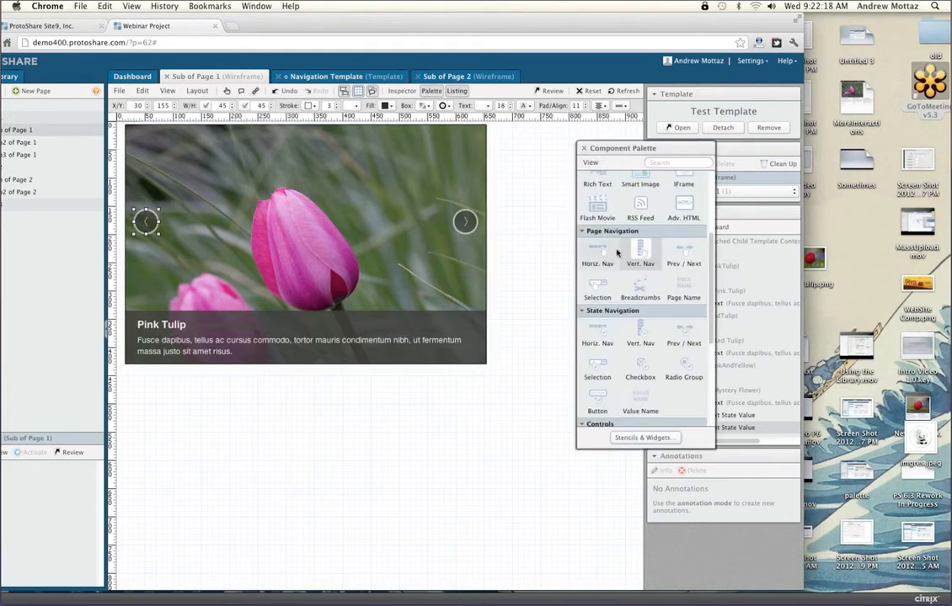
scroll(639, 314, down, 1)
scroll(639, 314, down, 3)
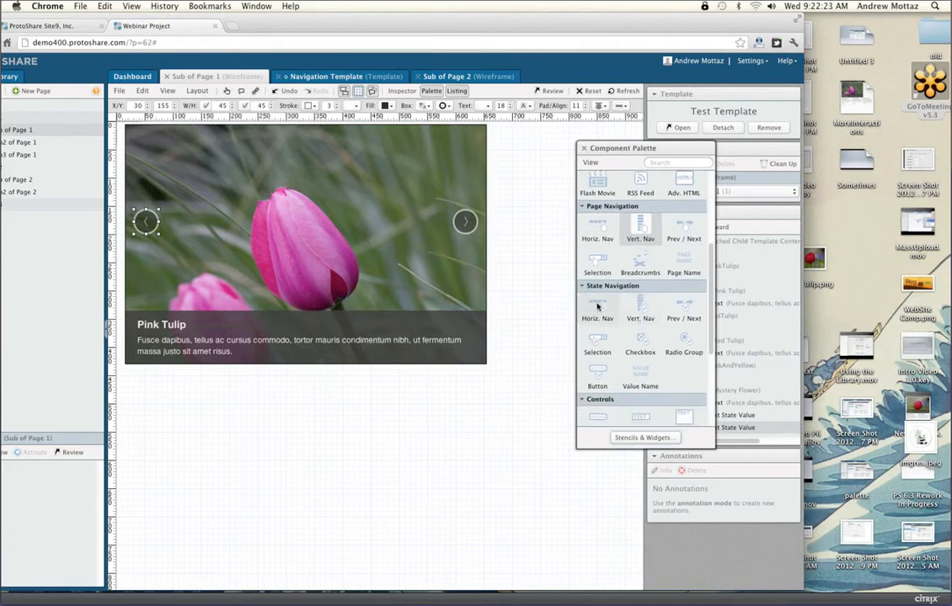
mouse_move(601, 309)
drag(600, 304, 224, 398)
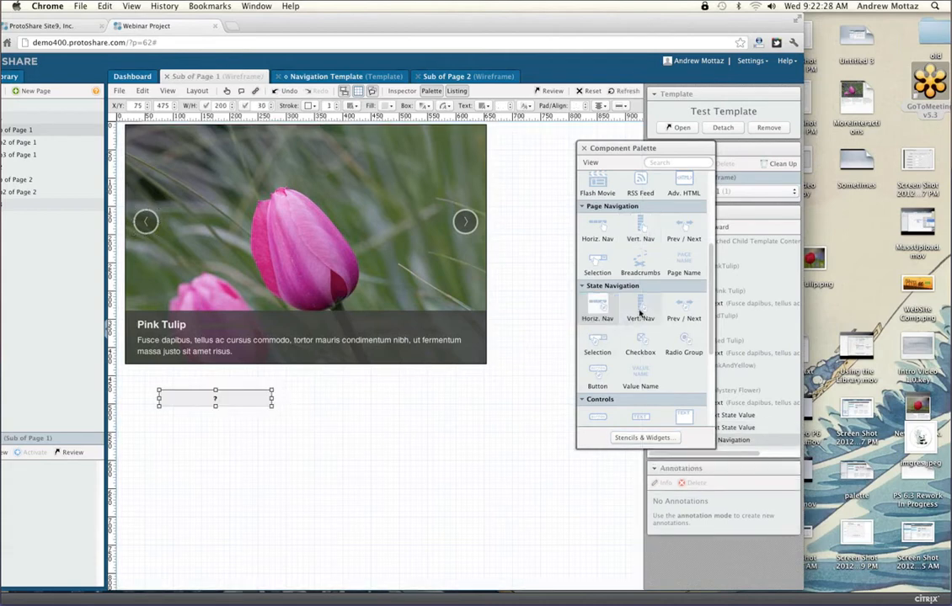
drag(640, 305, 297, 416)
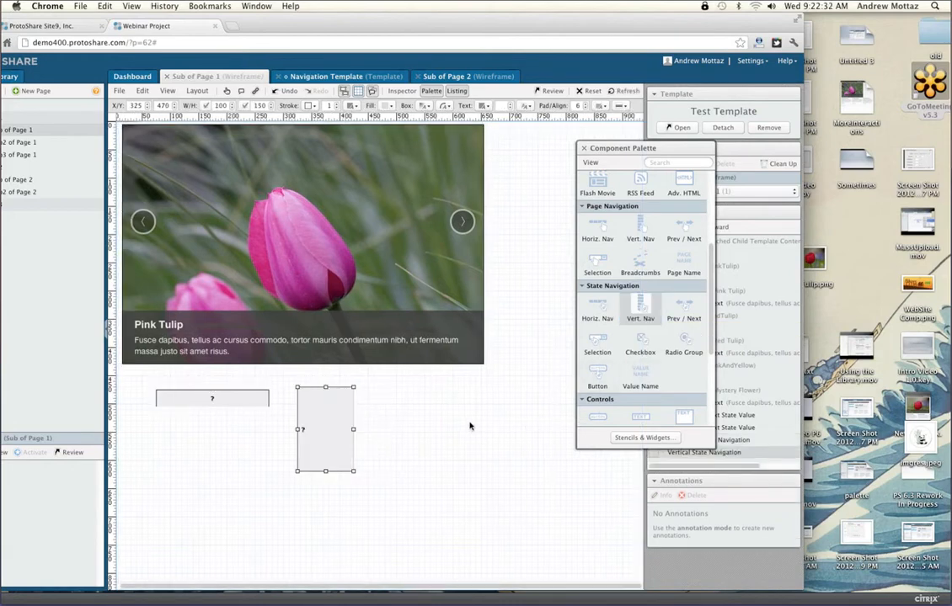
drag(599, 341, 452, 394)
drag(682, 344, 454, 442)
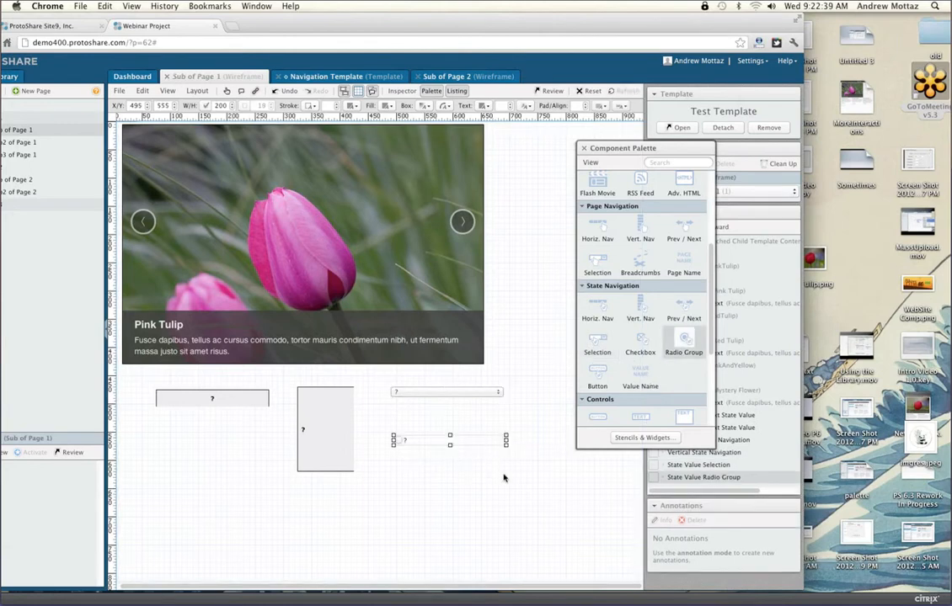
click(583, 148)
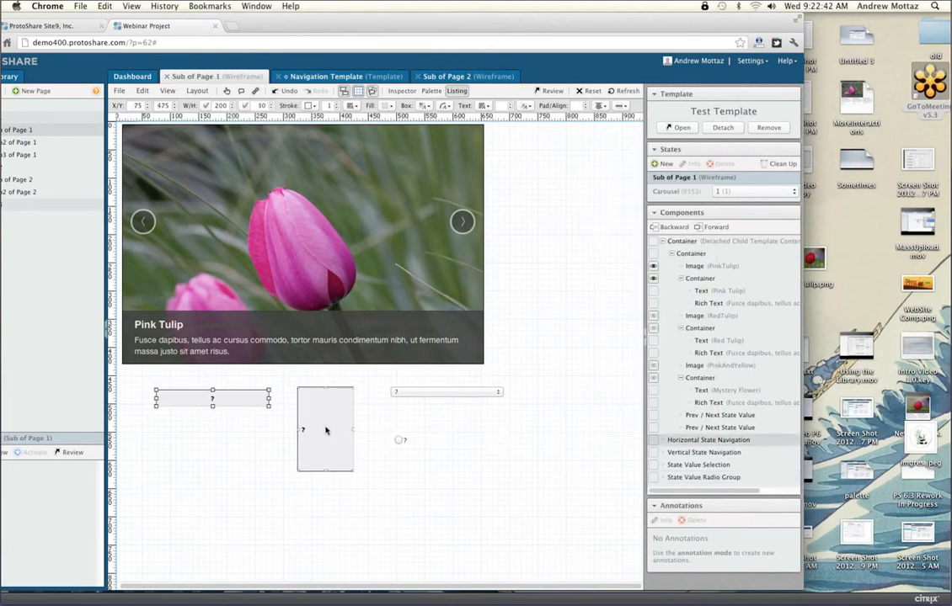
Step: Assign the Carousel state to all four new state navigation components at once and close their properties
shift+click(336, 431)
shift+click(446, 392)
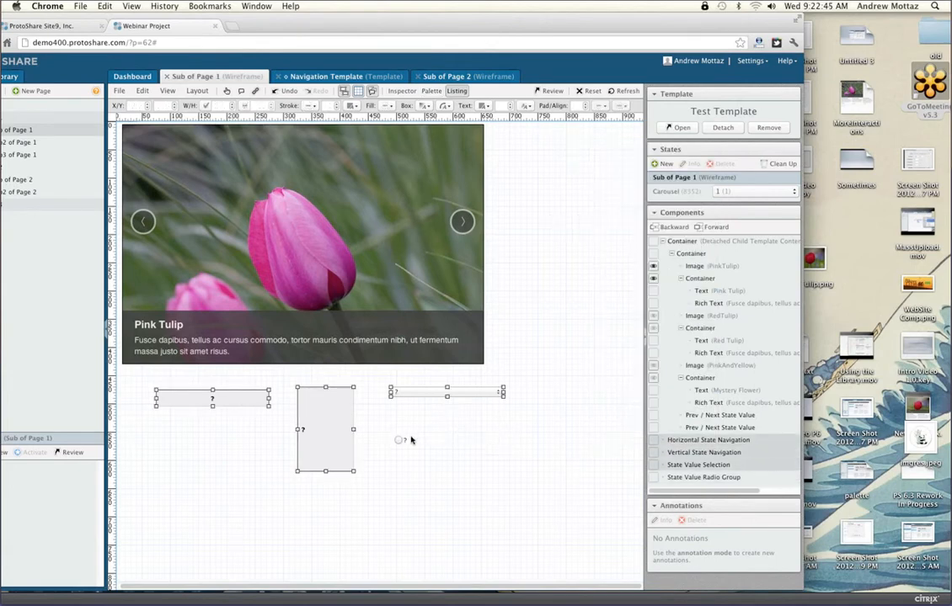
shift+click(400, 440)
shift+click(380, 125)
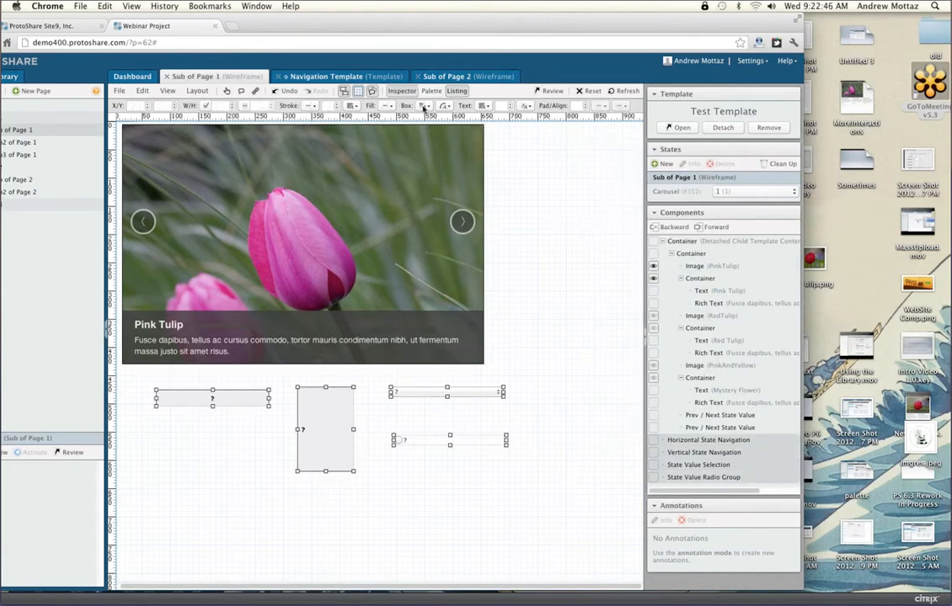
click(402, 91)
click(628, 181)
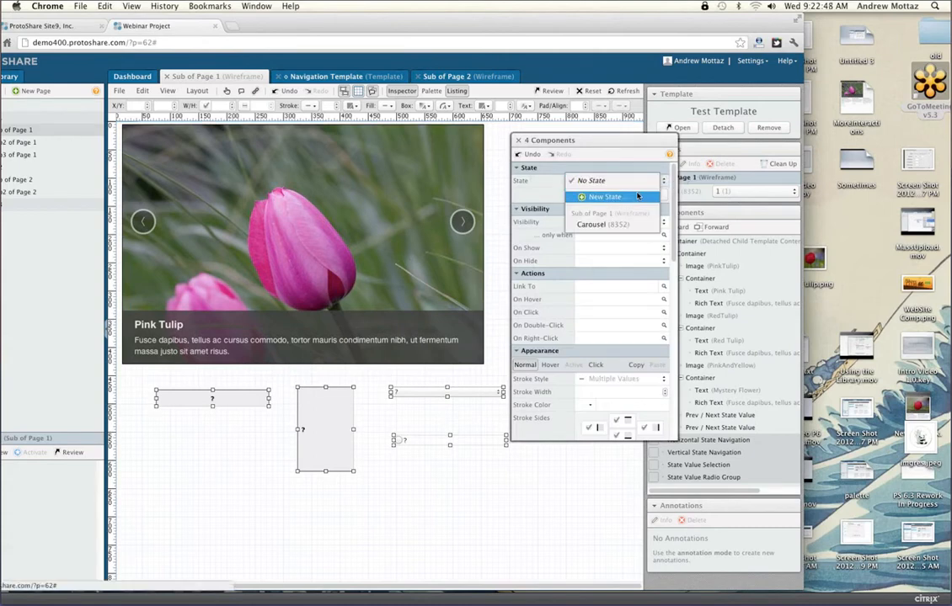
click(616, 216)
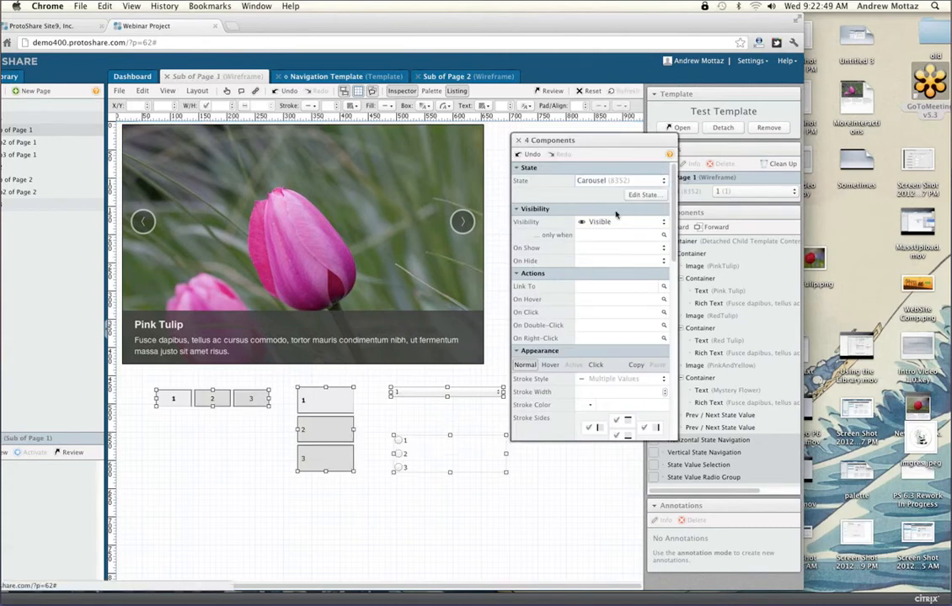
click(517, 141)
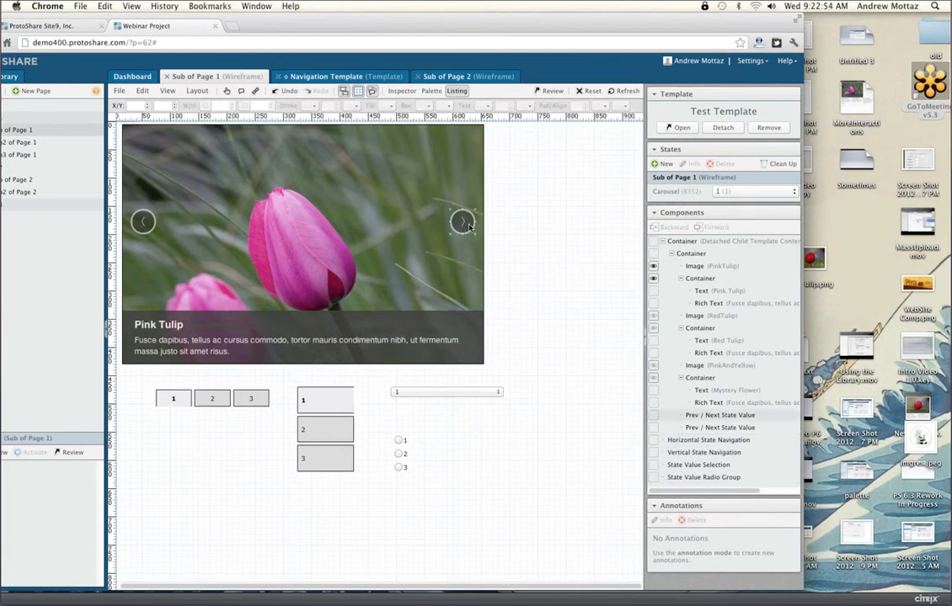
Step: Preview the linked navigation by advancing the carousel once and choosing values 3, 2, 1 and 2 in the selection list, and return to editing
click(226, 91)
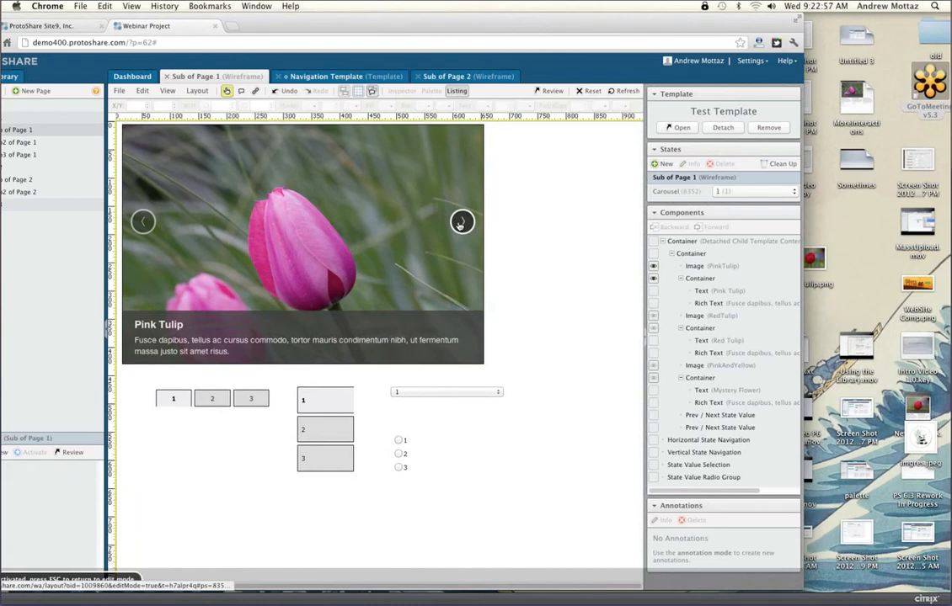
click(460, 223)
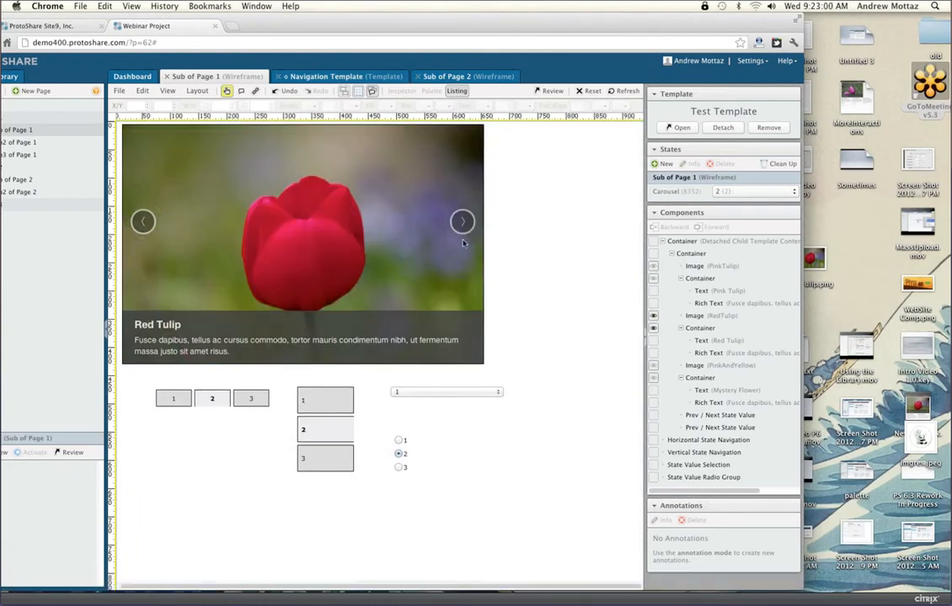
click(497, 393)
click(486, 402)
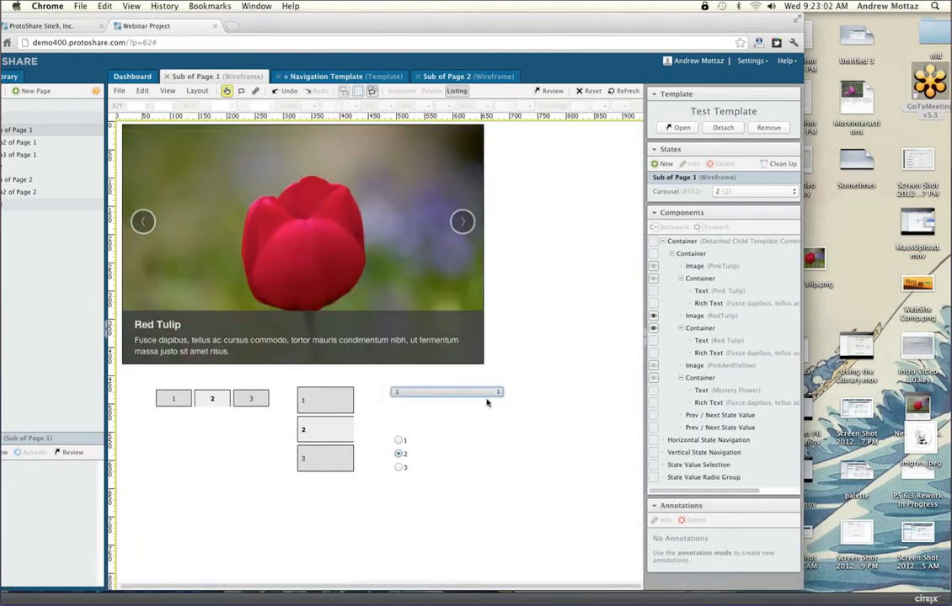
click(486, 394)
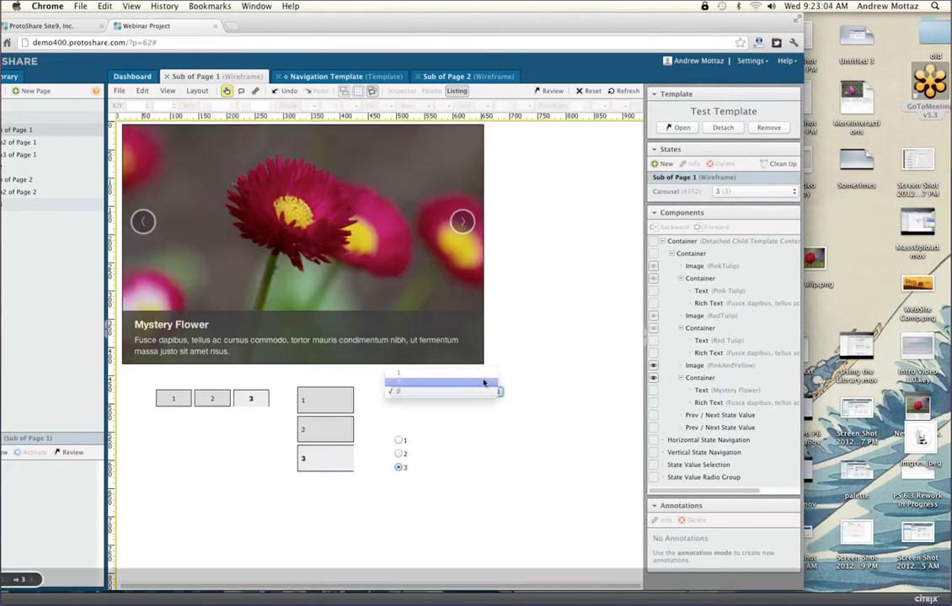
click(484, 390)
key(Up)
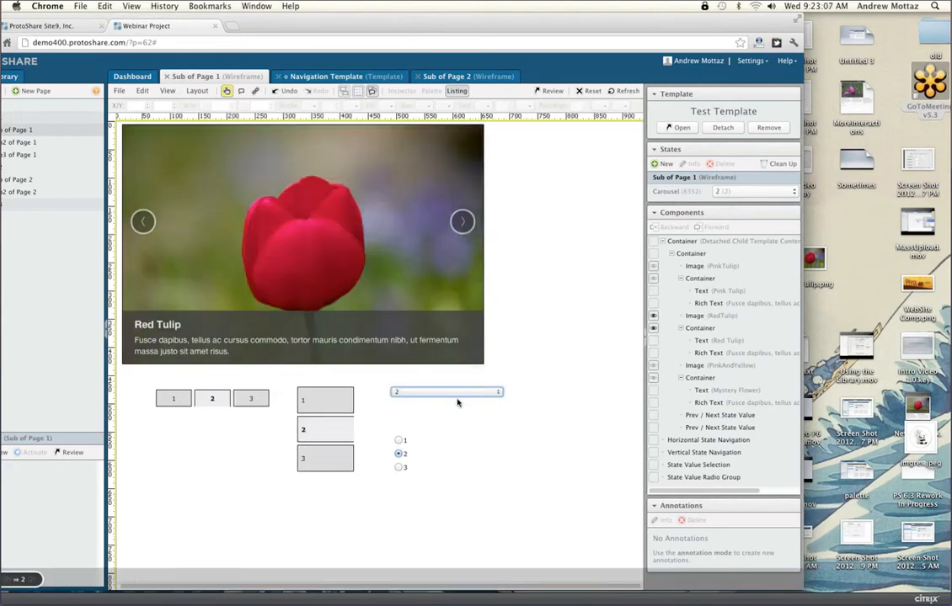
click(458, 394)
click(395, 383)
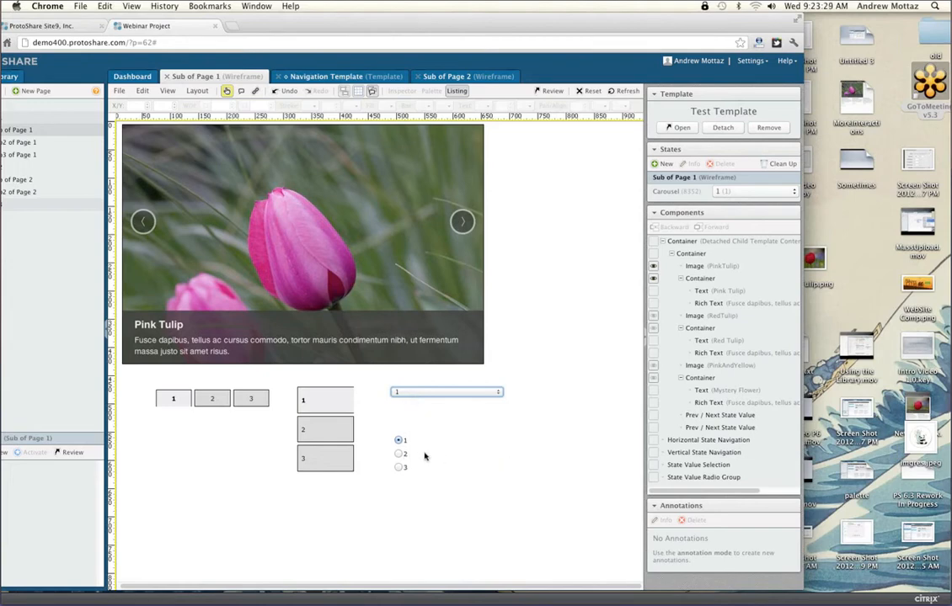
click(446, 391)
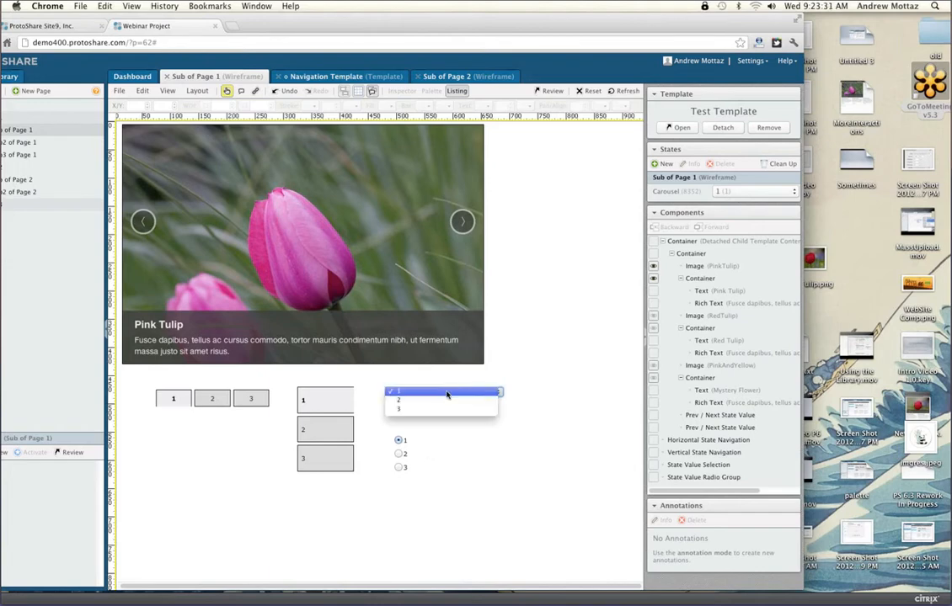
click(498, 370)
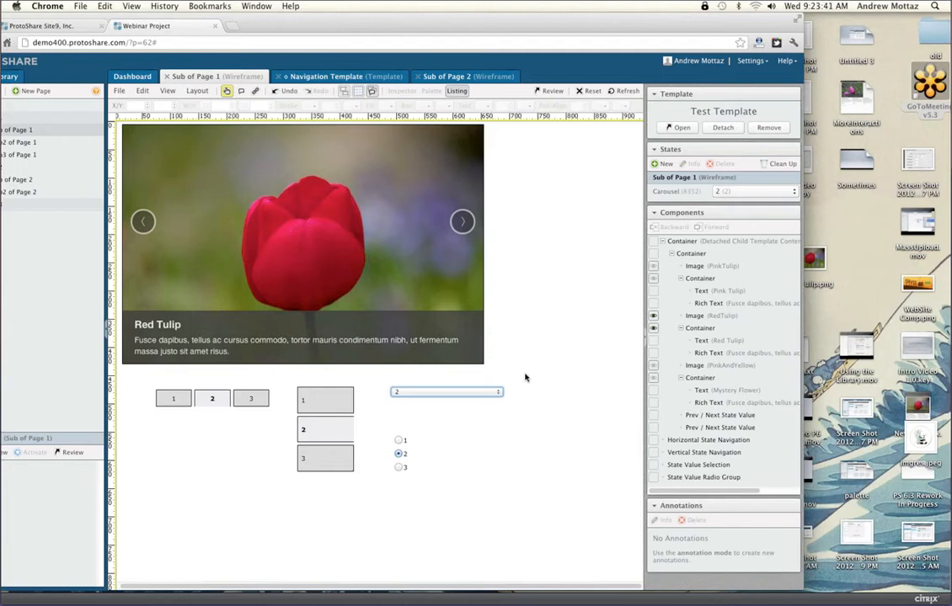
click(226, 91)
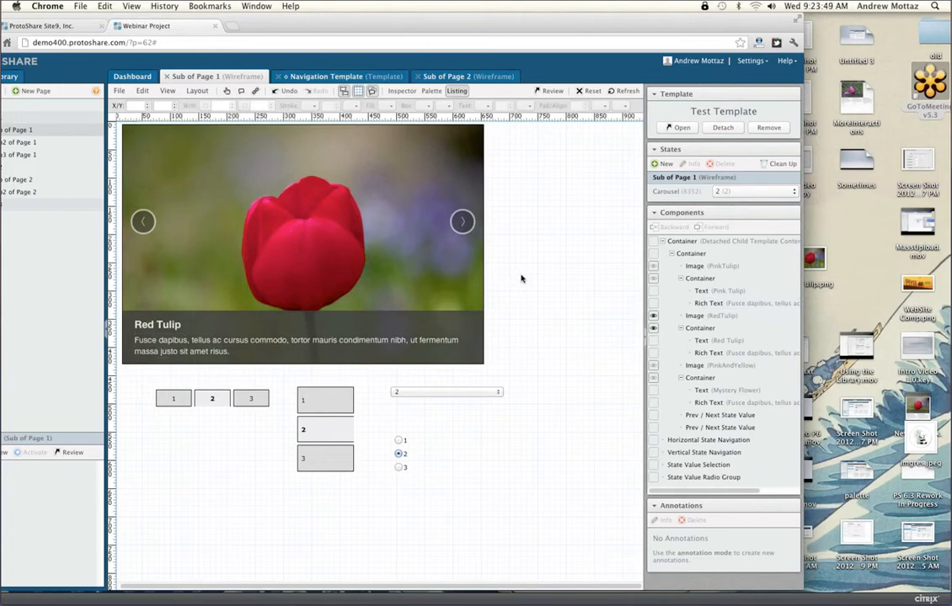
Step: Select the inner container holding the carousel's images and arrows, look over its properties and close them
click(346, 246)
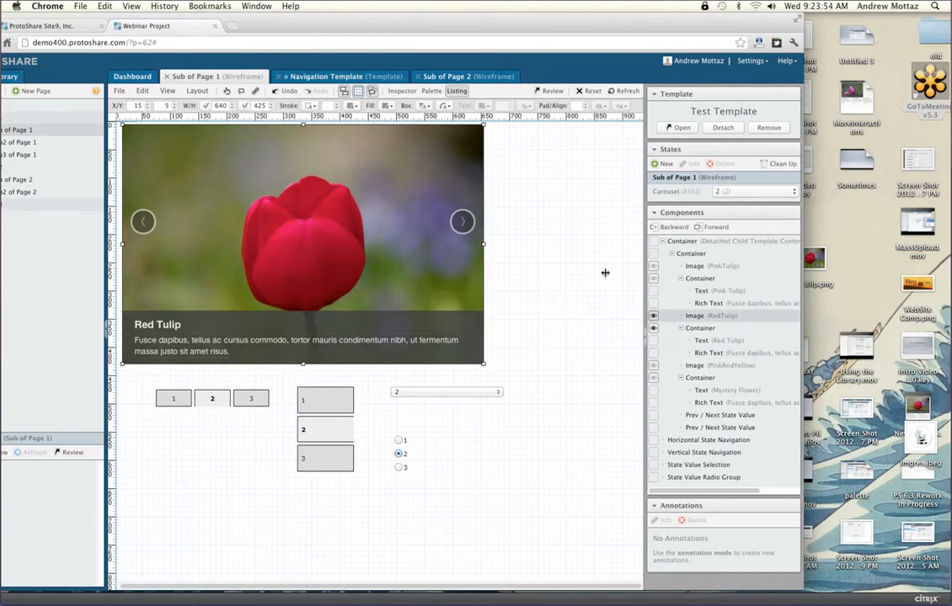
click(681, 244)
click(686, 255)
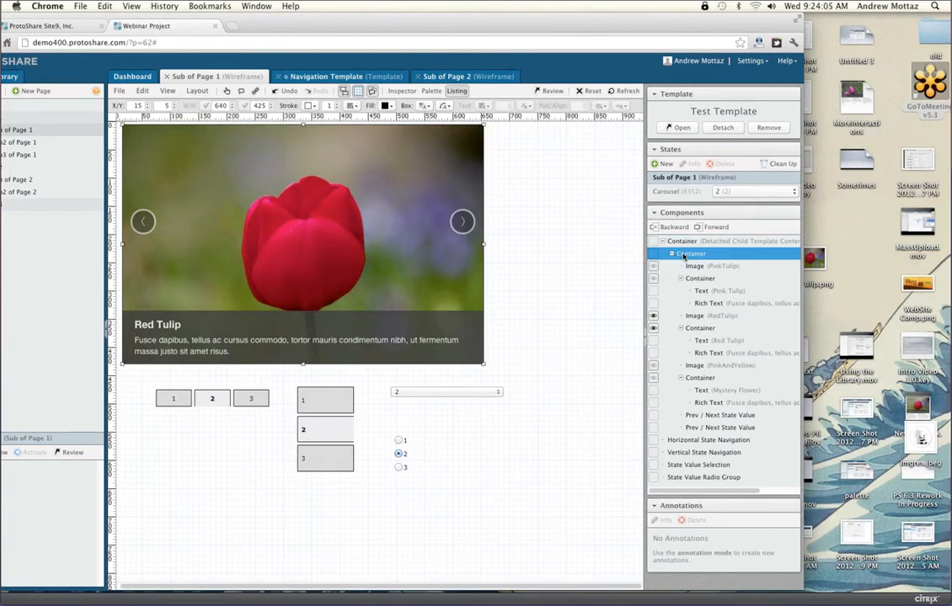
double_click(683, 255)
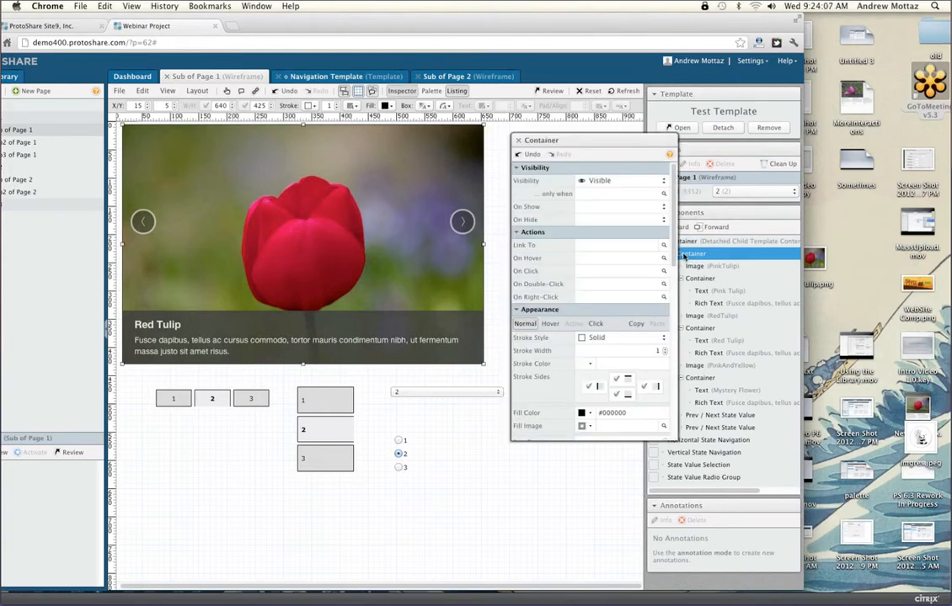
click(519, 141)
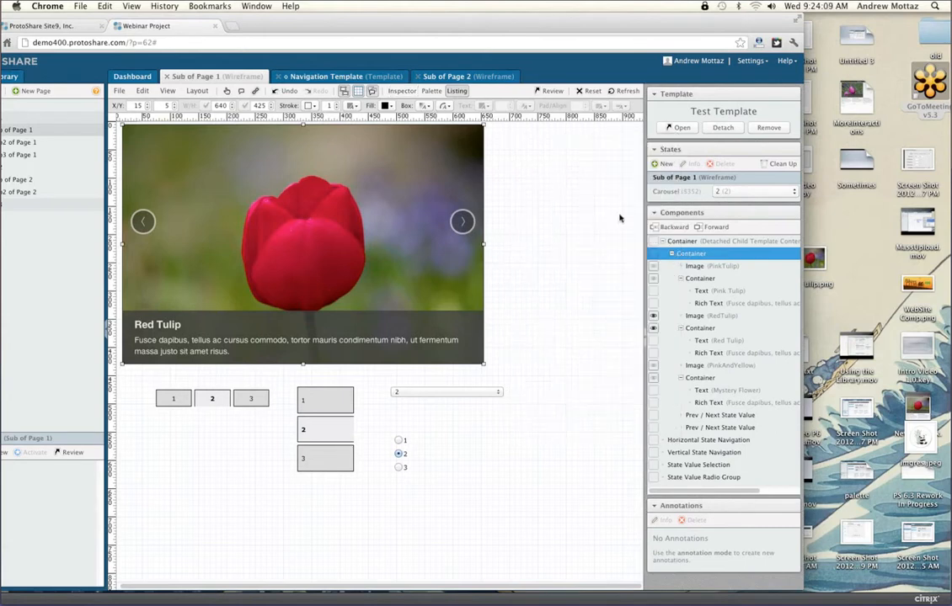
Step: Try a much thicker stroke on the carousel's inner container and return its stroke width to 1
click(337, 106)
click(337, 105)
click(337, 106)
click(337, 105)
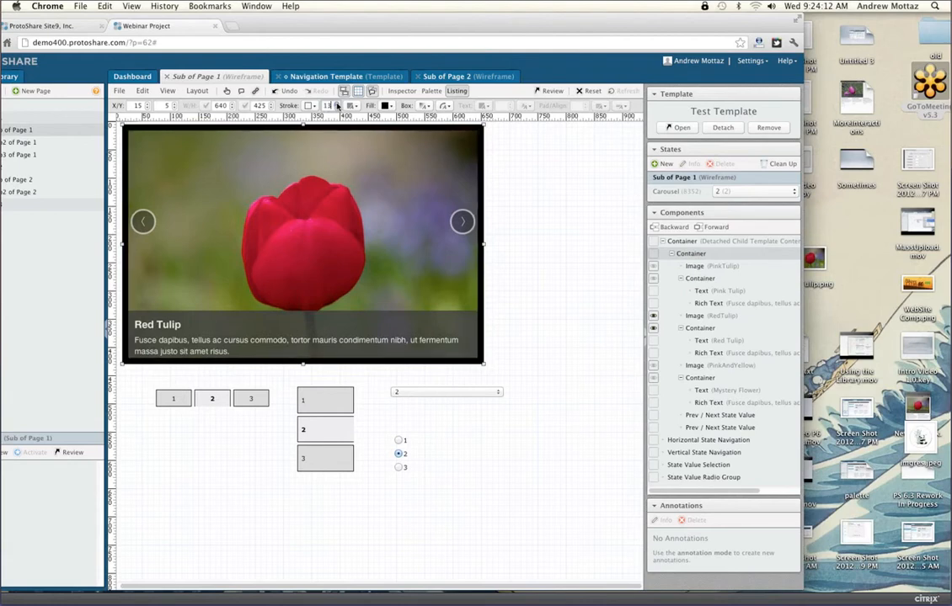
click(337, 105)
click(337, 105)
click(337, 105)
click(337, 106)
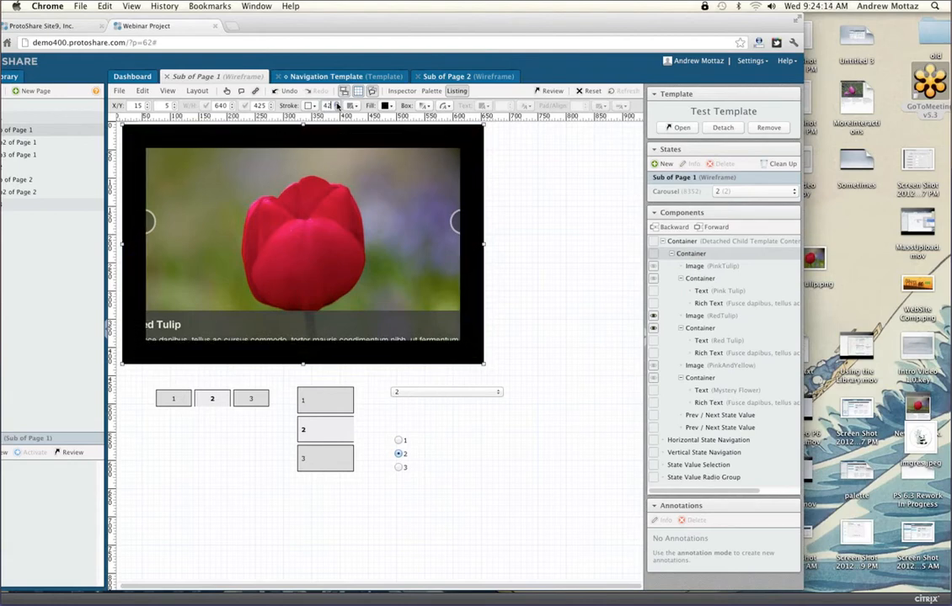
click(336, 105)
click(337, 105)
click(337, 105)
click(336, 106)
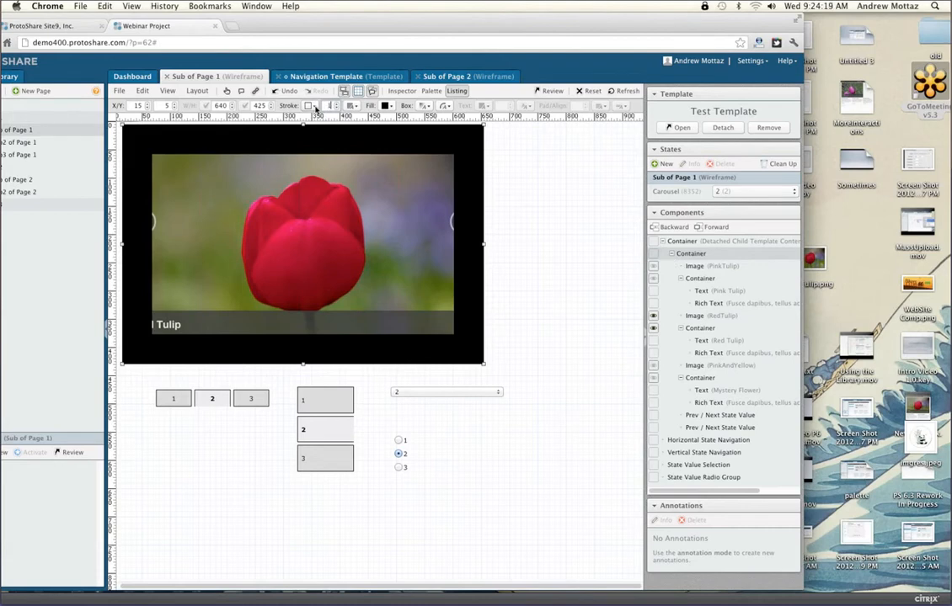
click(315, 108)
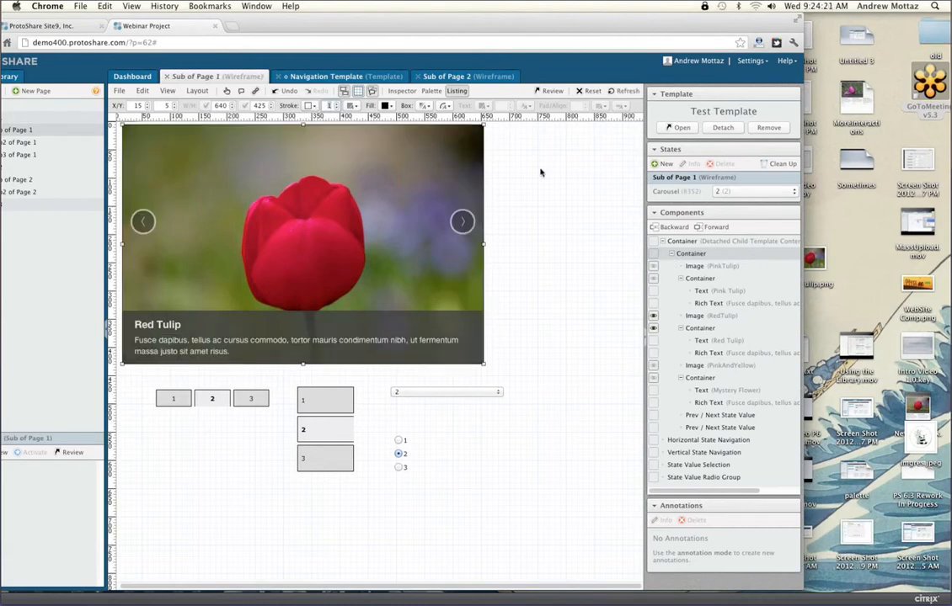
Step: Select the PinkTulip image and its caption container, and collapse all three caption containers in the component listing
click(694, 267)
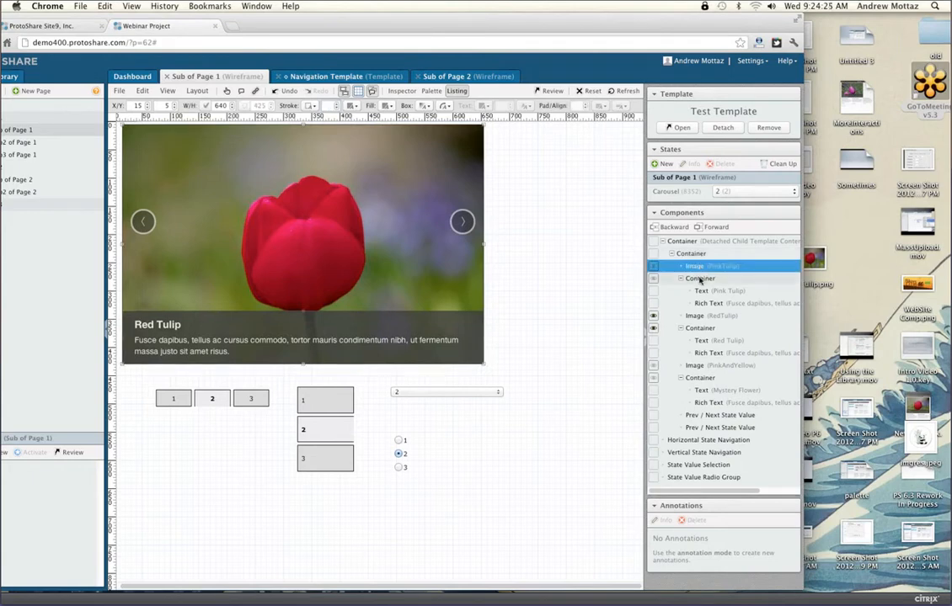
click(688, 279)
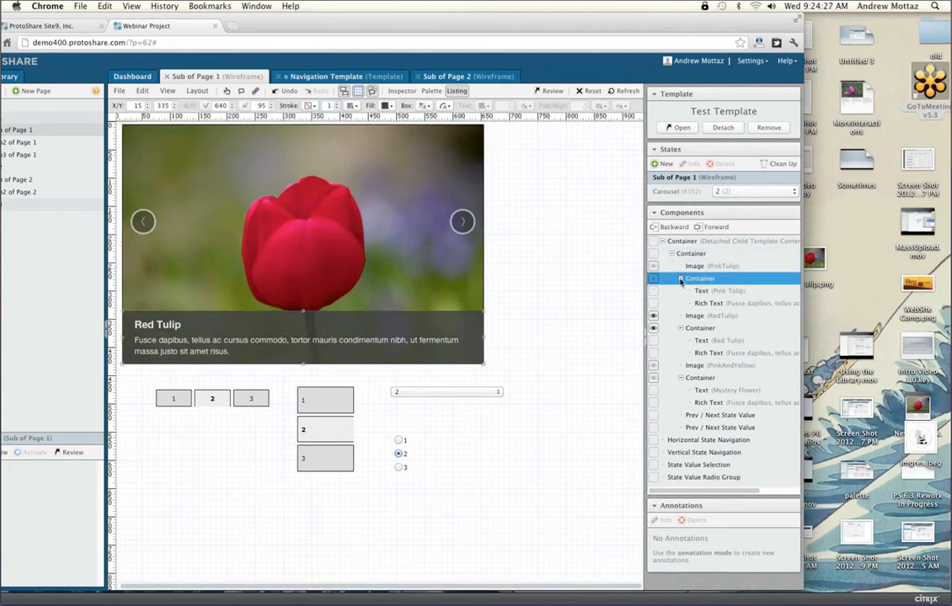
click(680, 278)
click(680, 304)
click(691, 328)
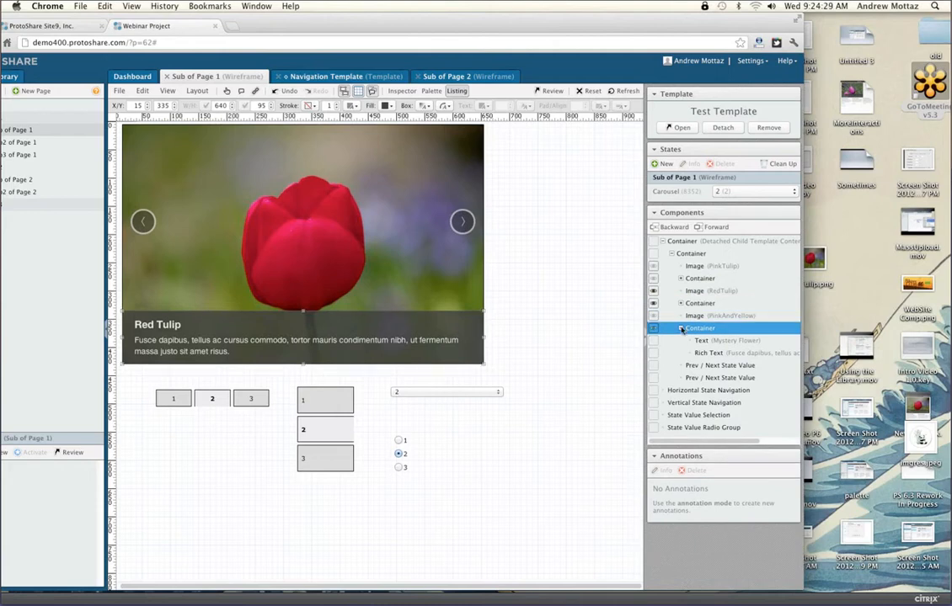
click(680, 328)
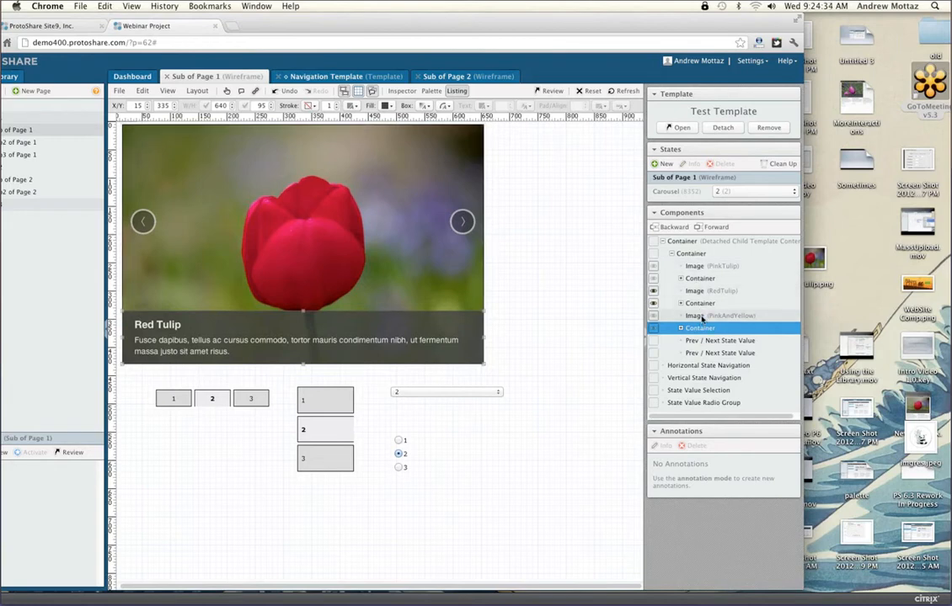
Step: Expand the PinkTulip image's caption container and highlight its text, its rich text and the container itself
click(685, 277)
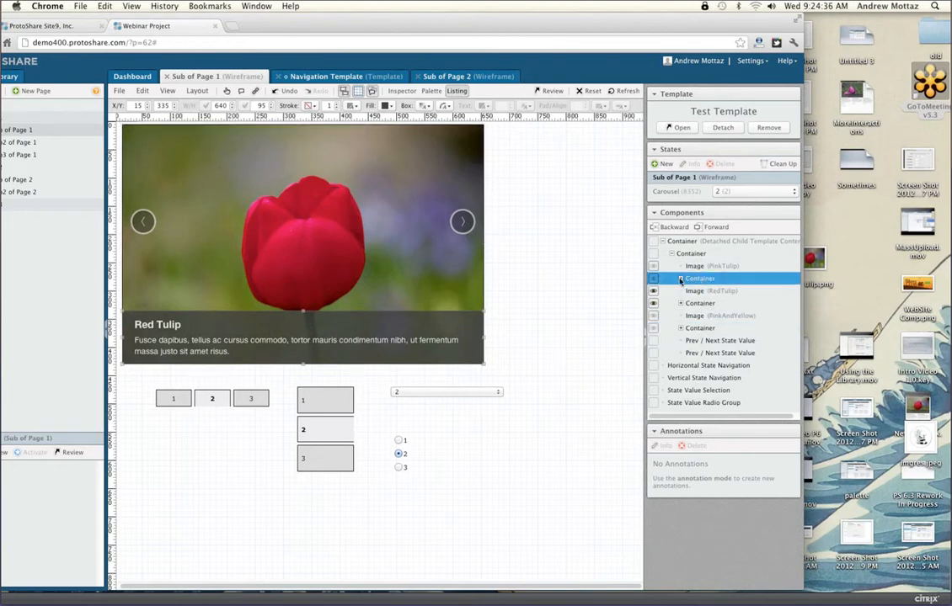
click(681, 278)
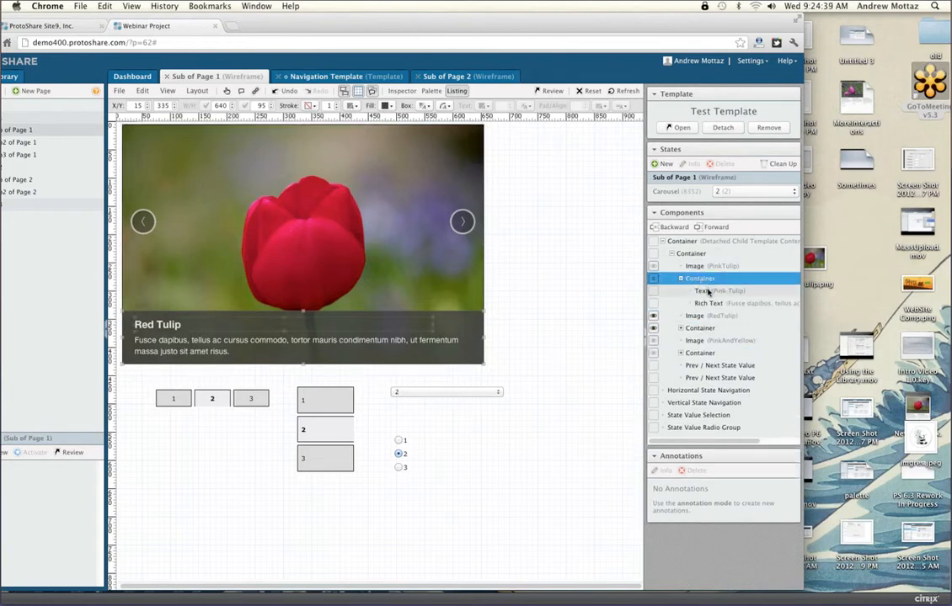
click(708, 291)
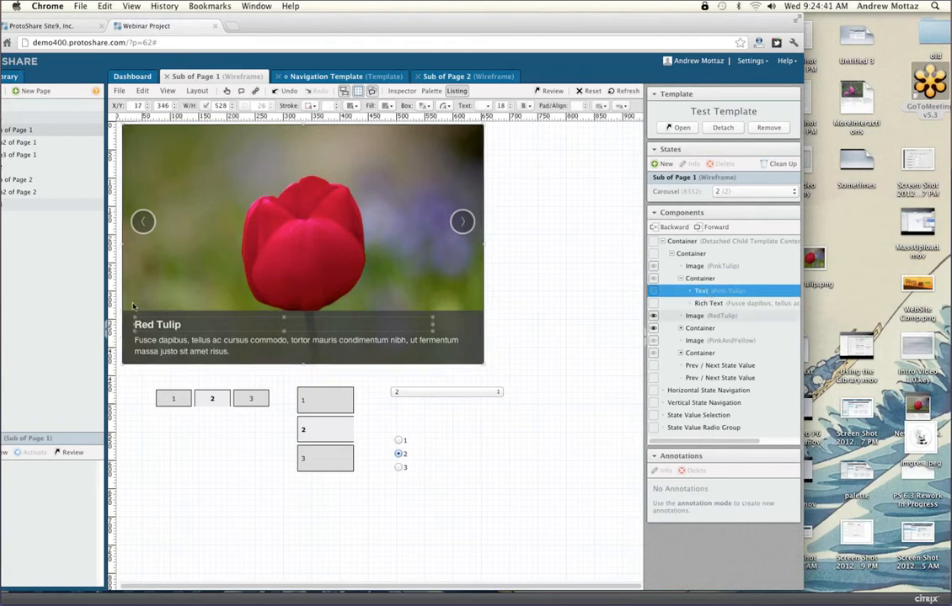
click(734, 303)
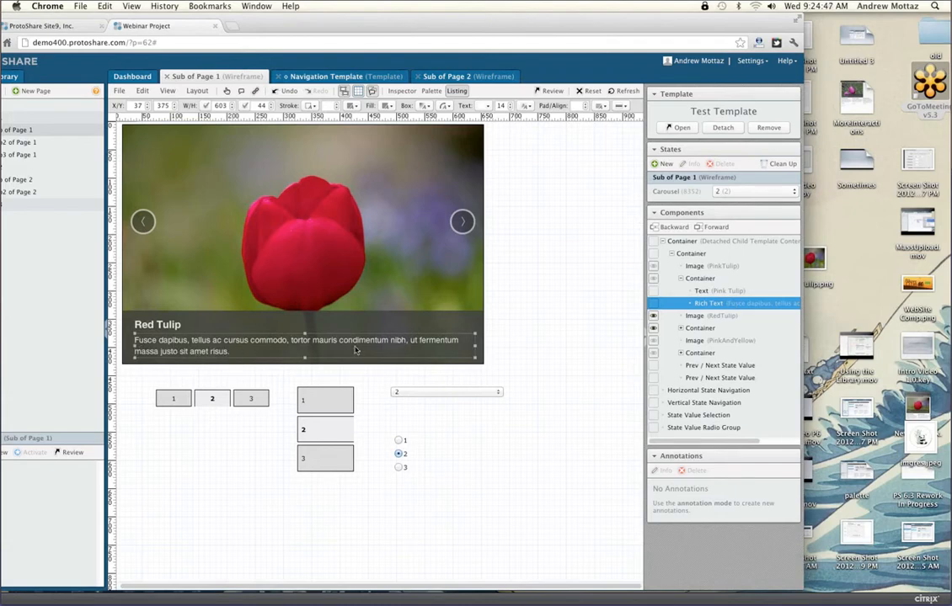
click(704, 279)
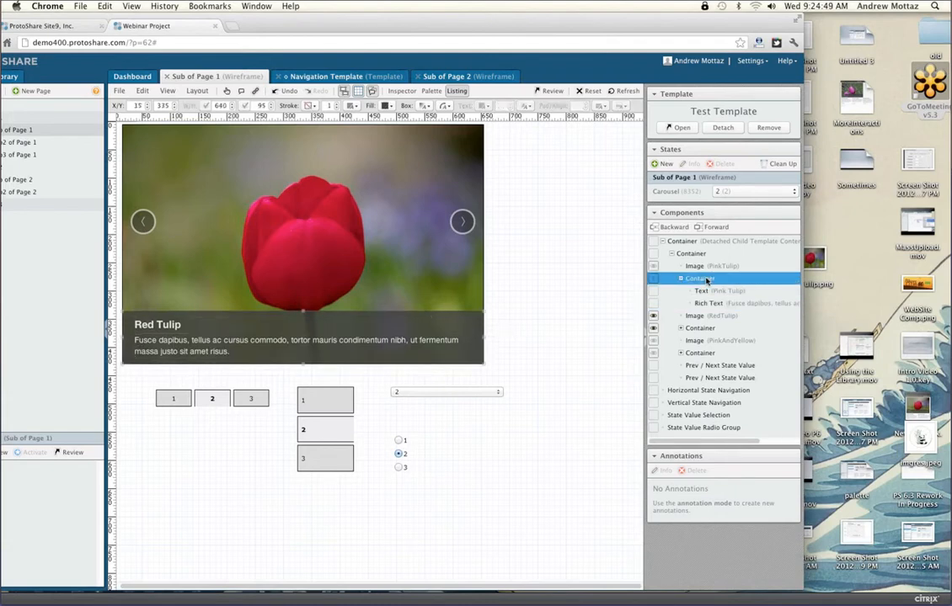
Step: Select the PinkTulip image and toggle its visibility on and off to switch the Carousel state to 1 and back
click(698, 265)
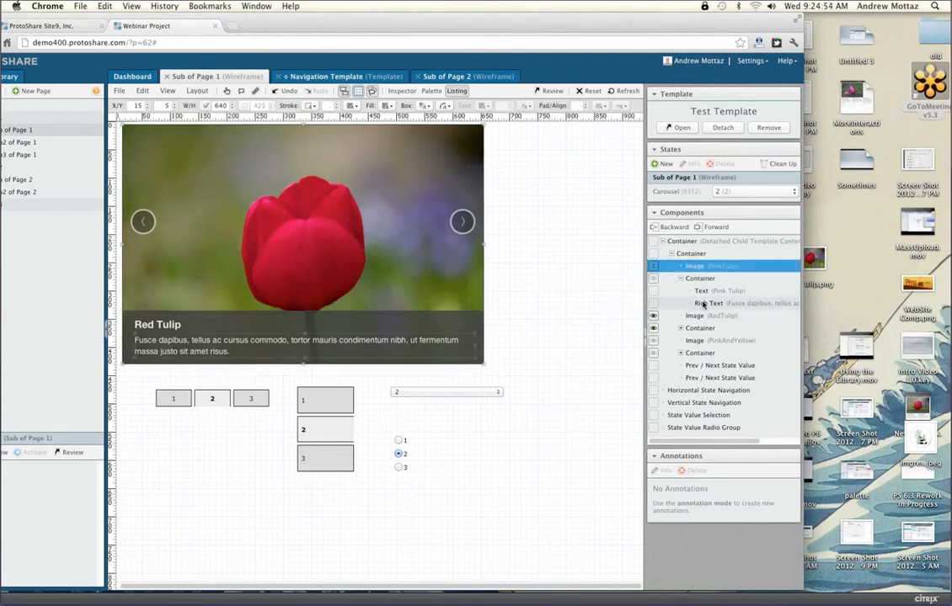
click(653, 268)
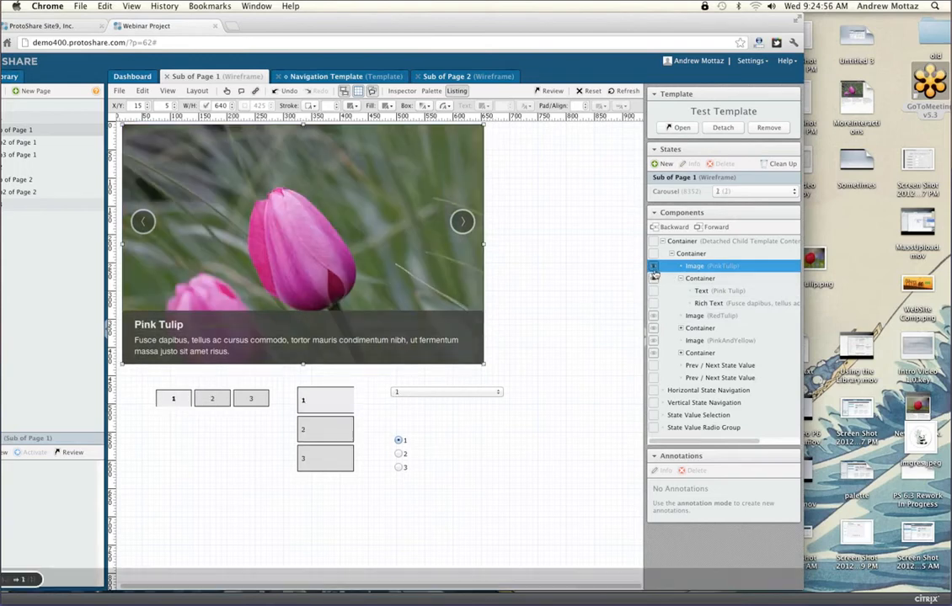
click(654, 268)
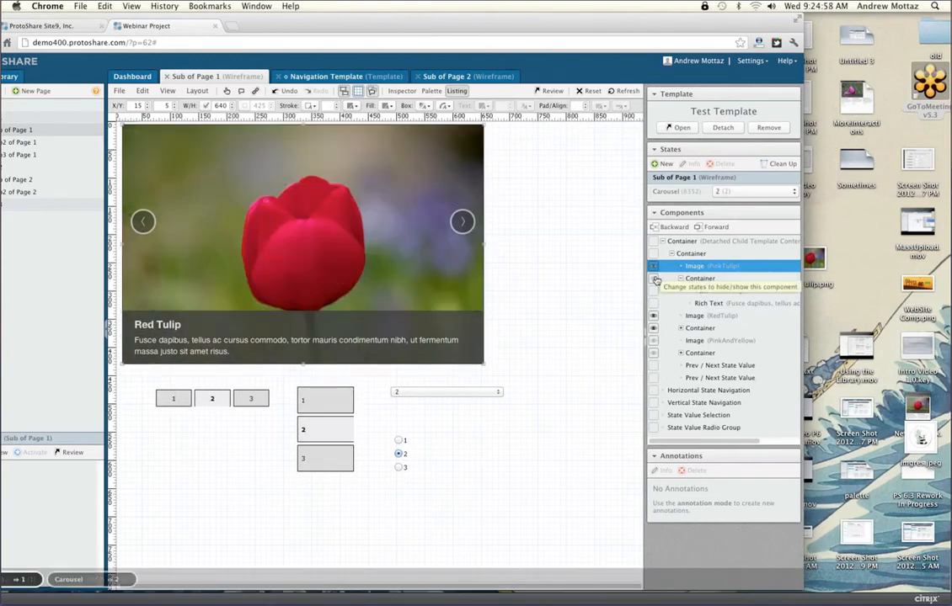
Step: Open the Pink Tulip caption container's properties, look over its visibility conditions and fade settings, and close them
click(680, 278)
click(703, 279)
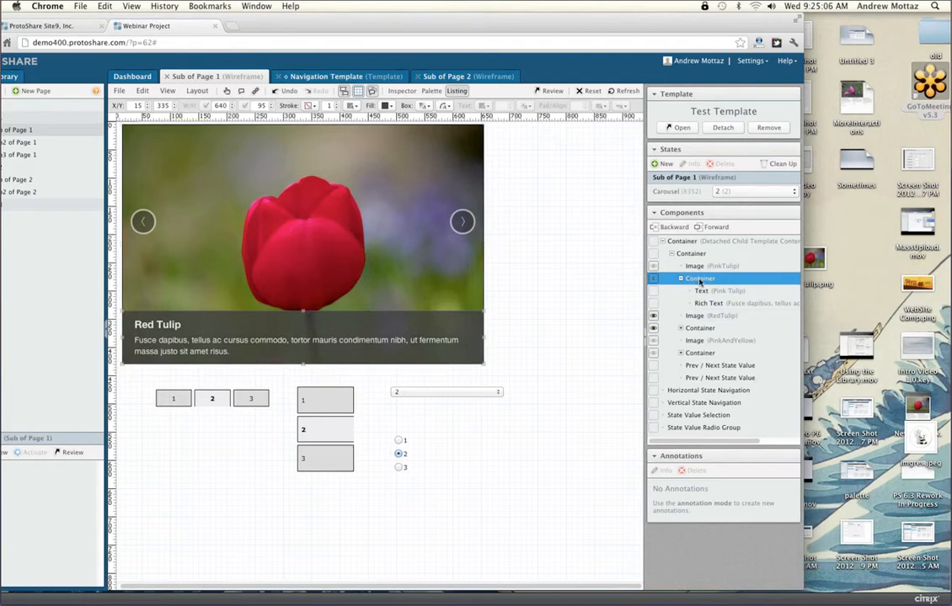
double_click(699, 278)
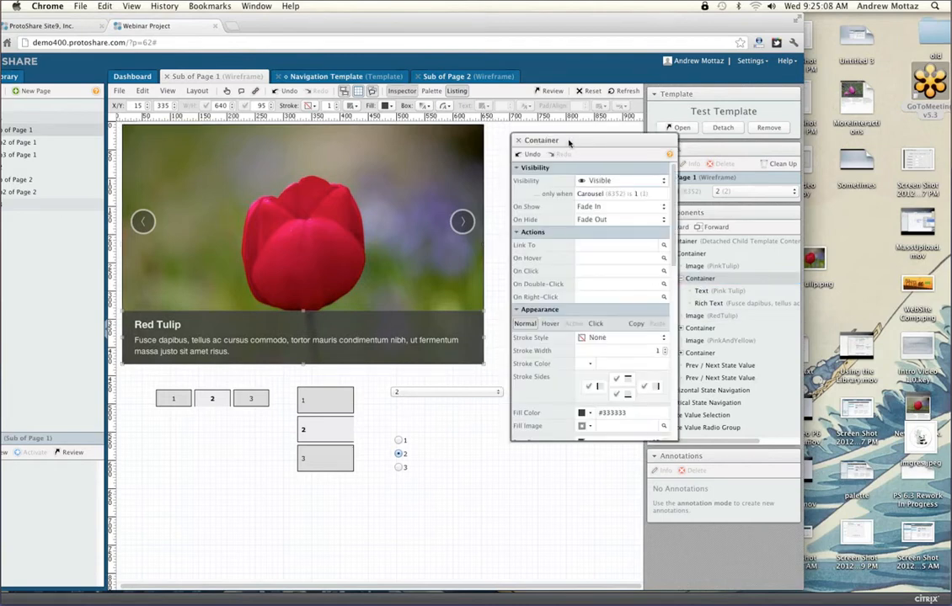
drag(569, 141, 512, 130)
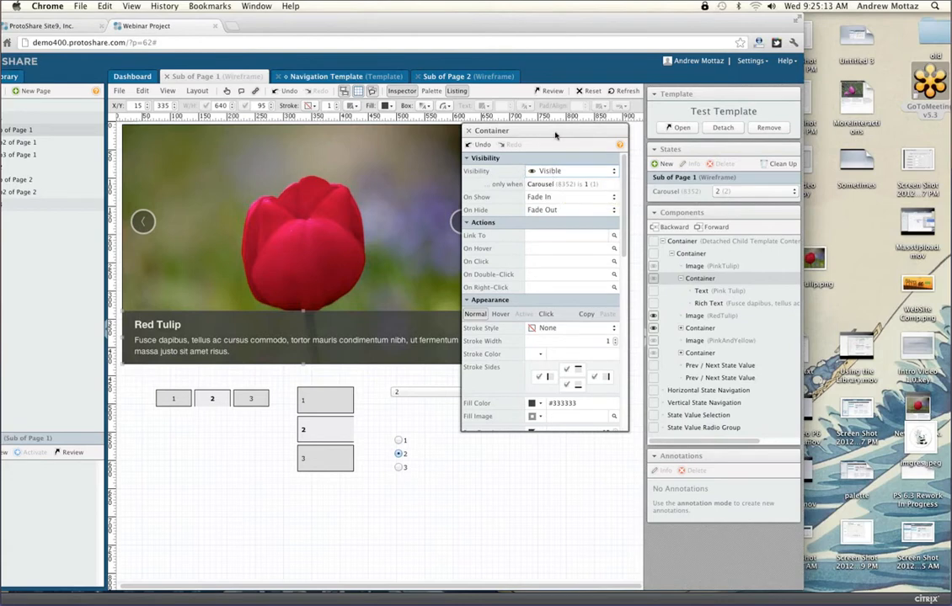
drag(554, 130, 547, 146)
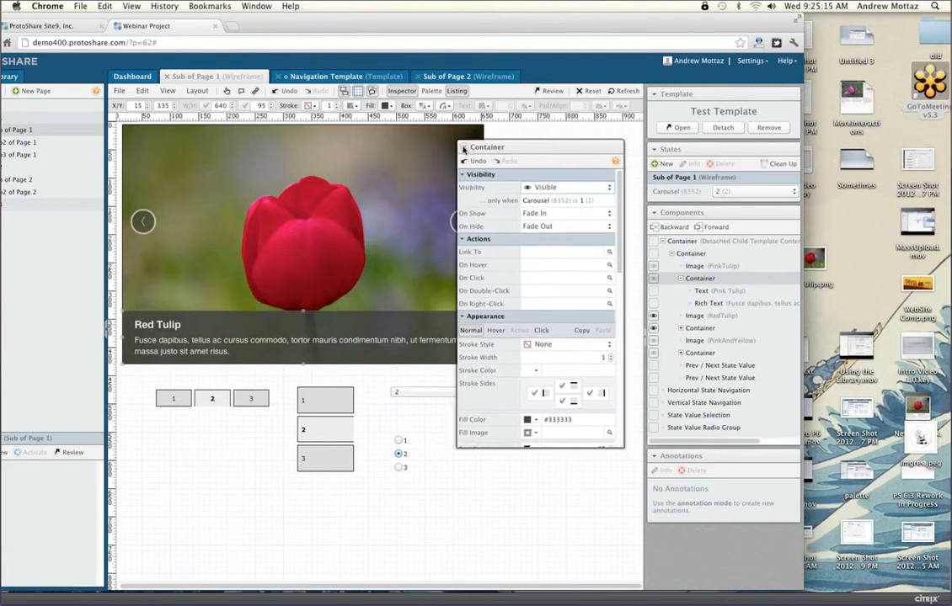
click(461, 145)
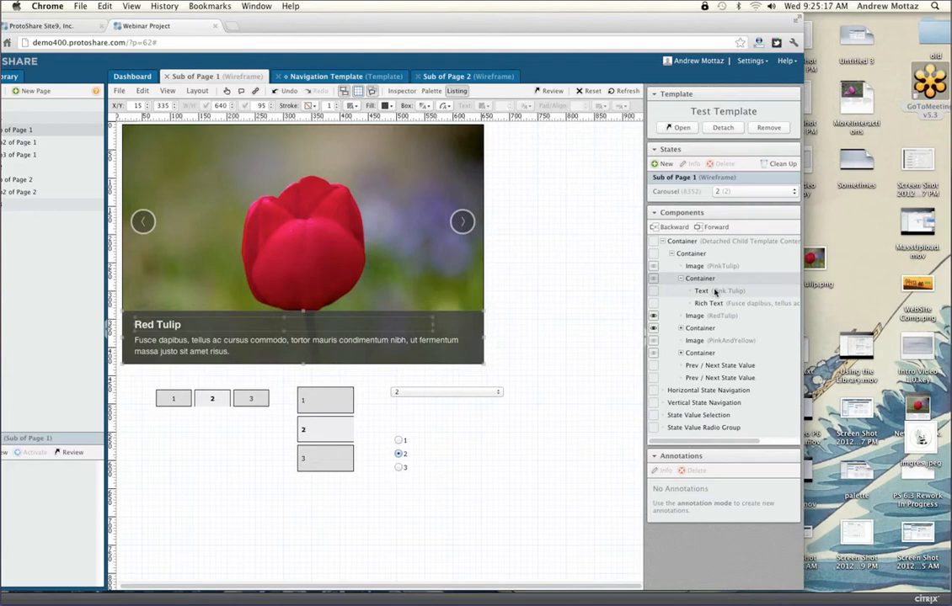
Step: Highlight the Pink Tulip caption's text and rich text, and show their container by switching the Carousel state to 1
click(714, 291)
click(716, 303)
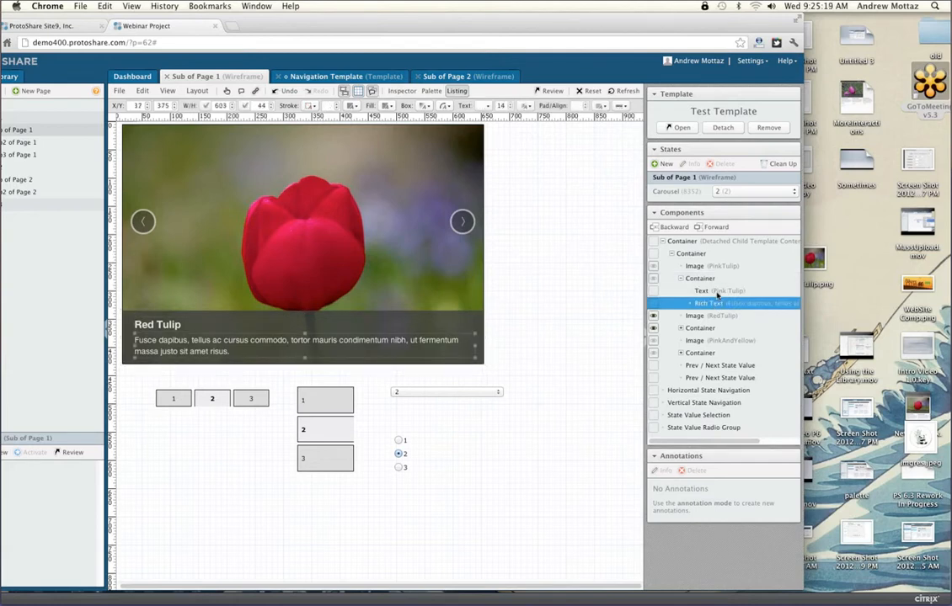
click(696, 279)
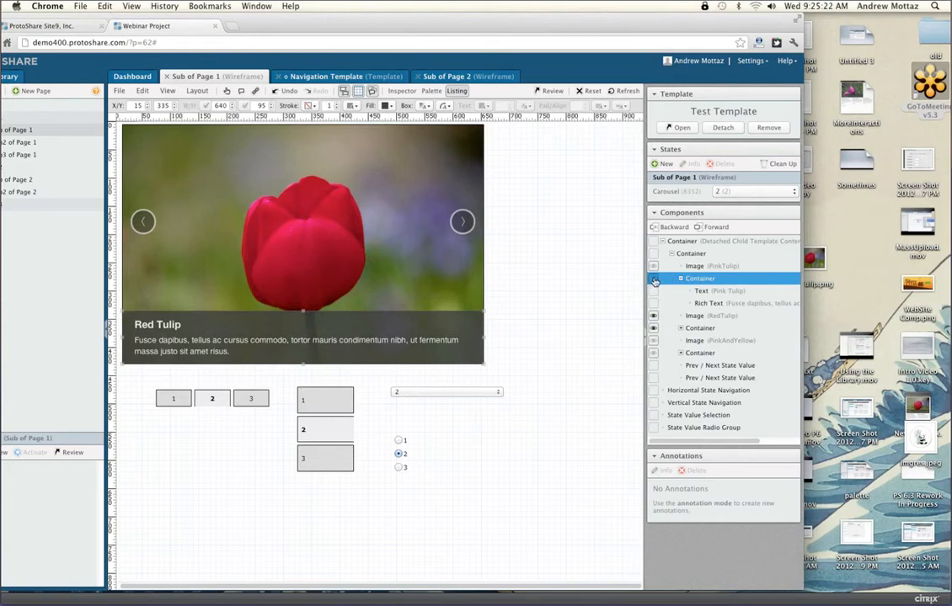
click(714, 303)
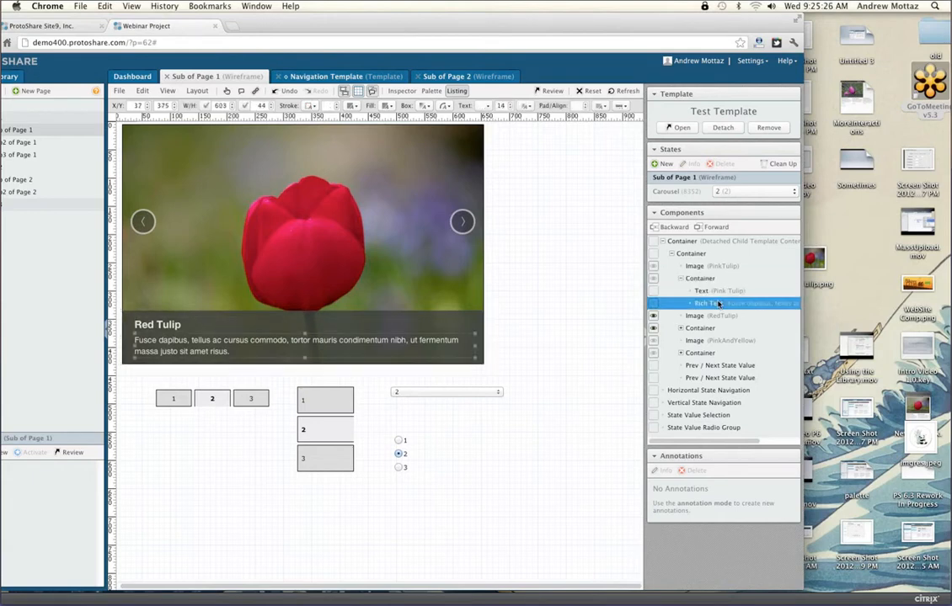
click(654, 280)
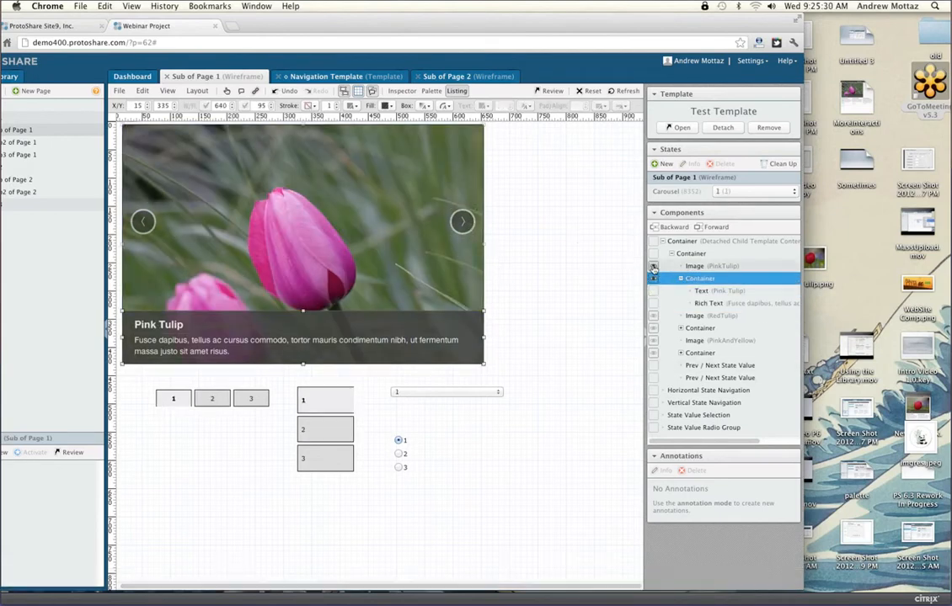
Step: Highlight the carousel's inner container and its caption containers in turn, and expand the PinkAndYellow image's caption container
click(689, 254)
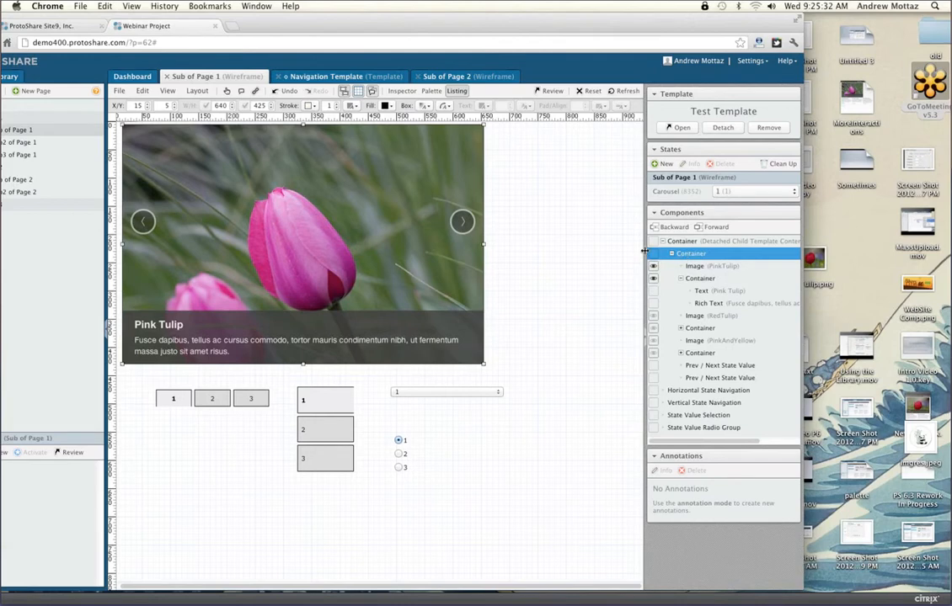
click(699, 279)
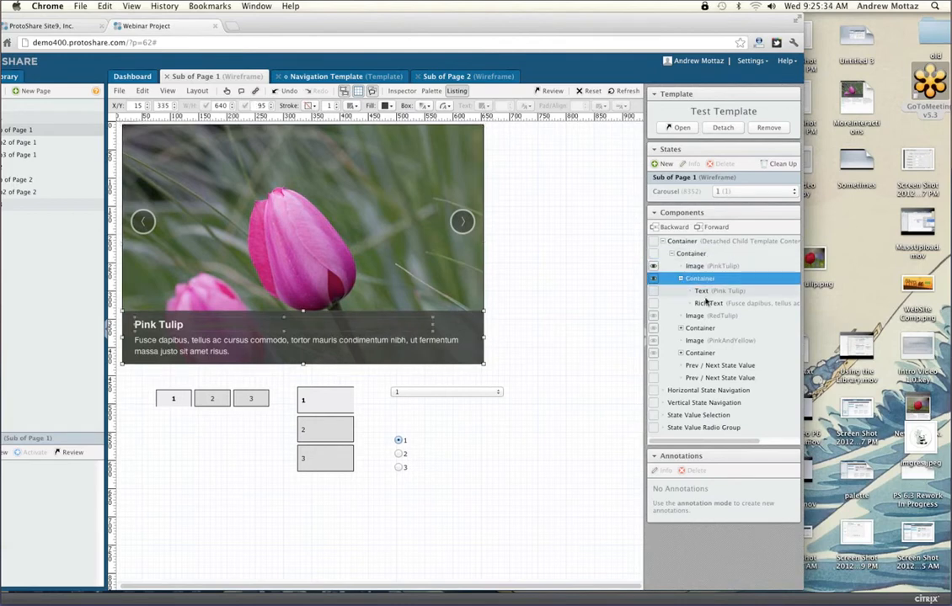
click(686, 328)
click(682, 354)
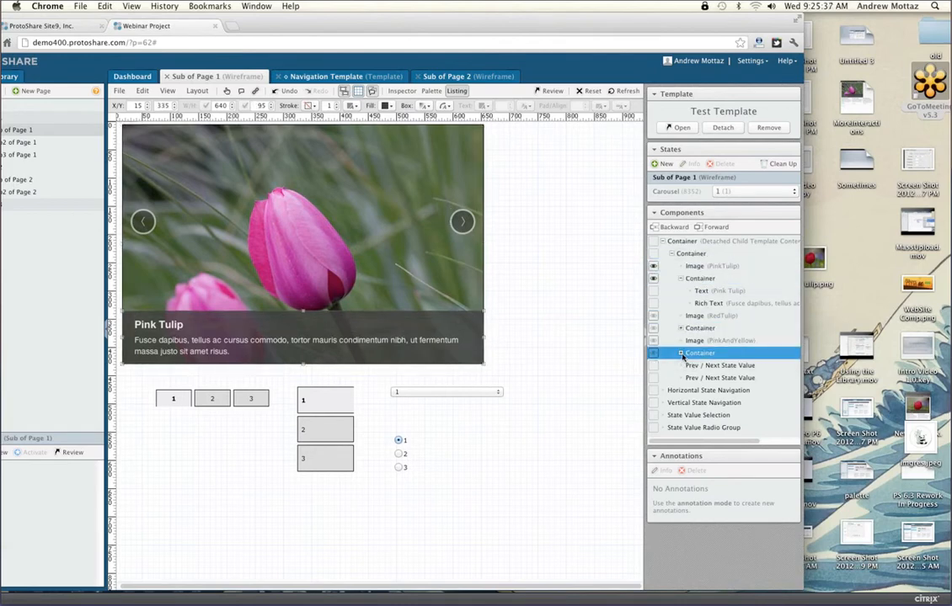
click(681, 353)
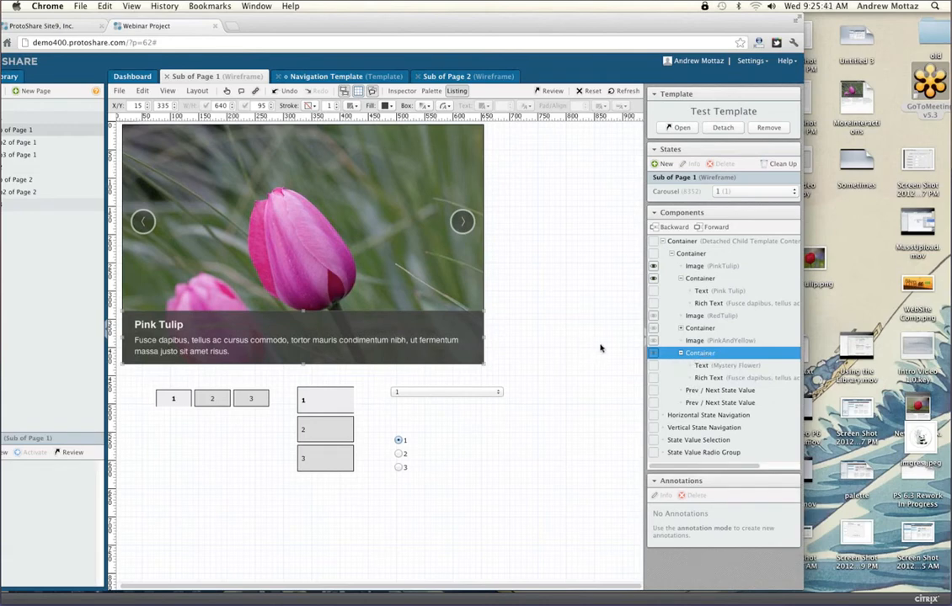
Step: Duplicate the PinkTulip image together with its caption container onto the canvas below the carousel, at about X 450
click(695, 266)
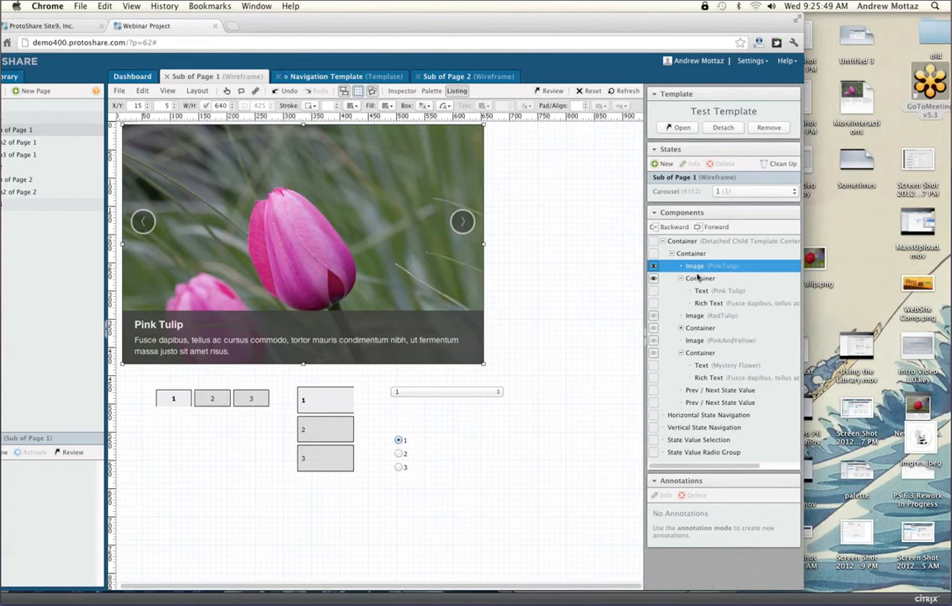
shift+click(698, 279)
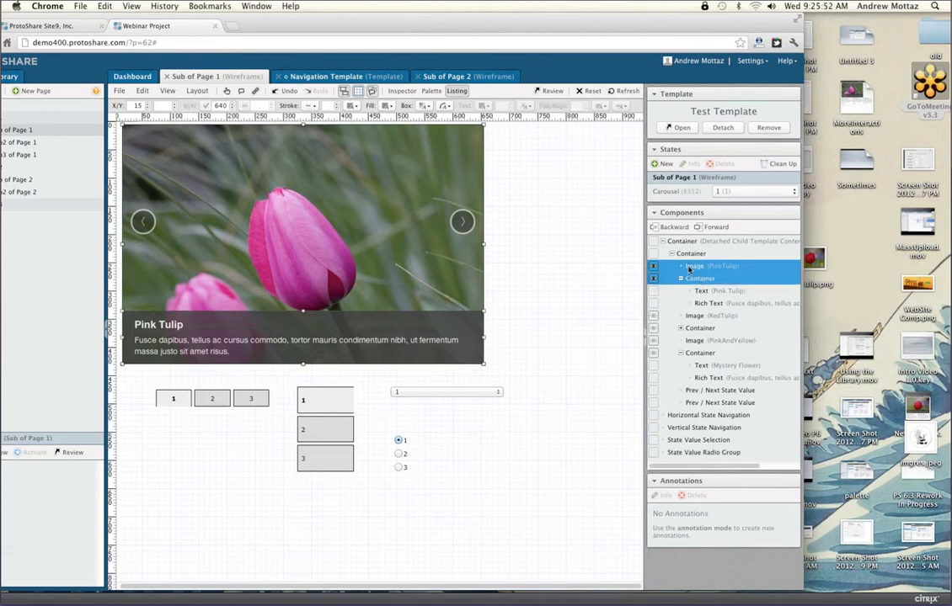
right_click(689, 269)
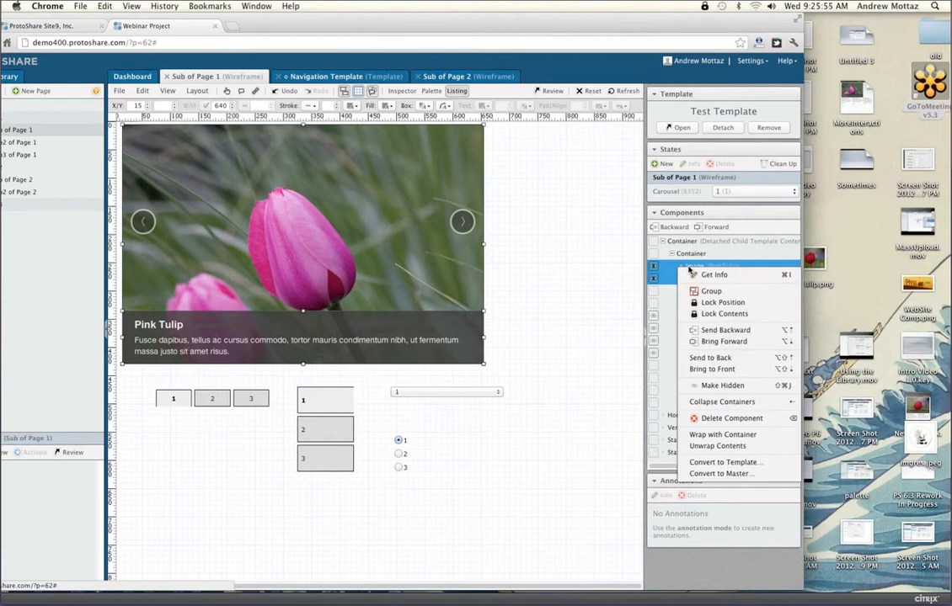
click(695, 266)
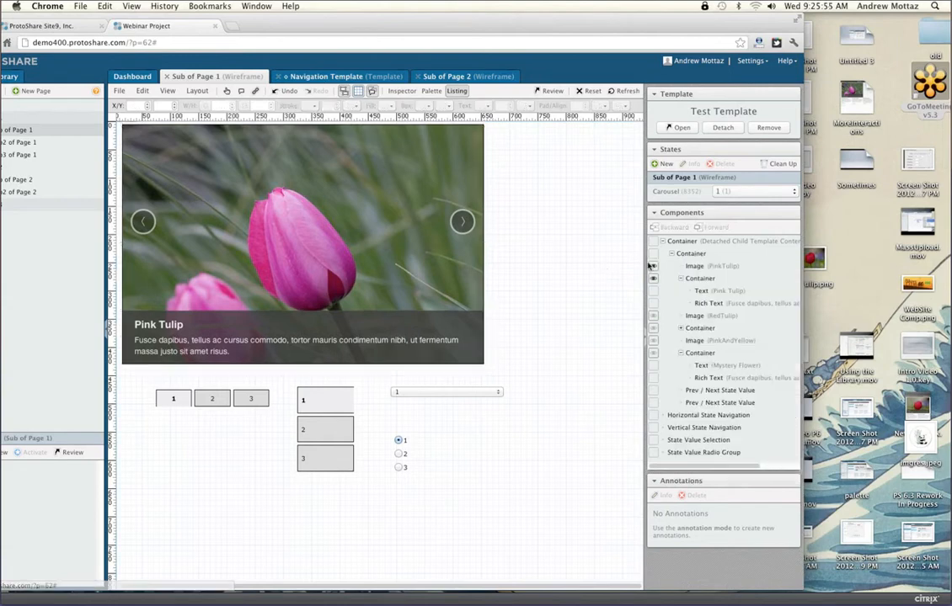
shift+click(696, 278)
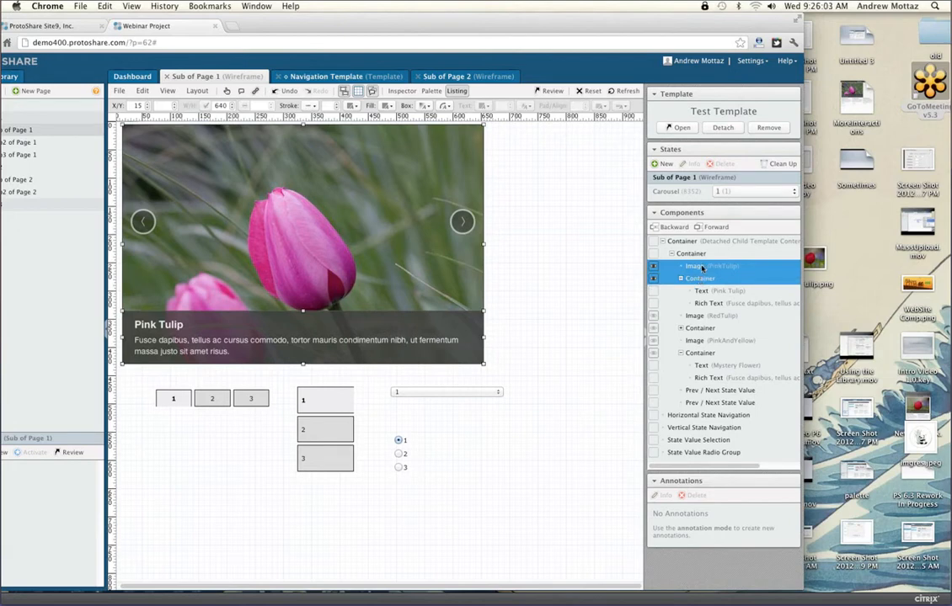
drag(701, 268, 597, 263)
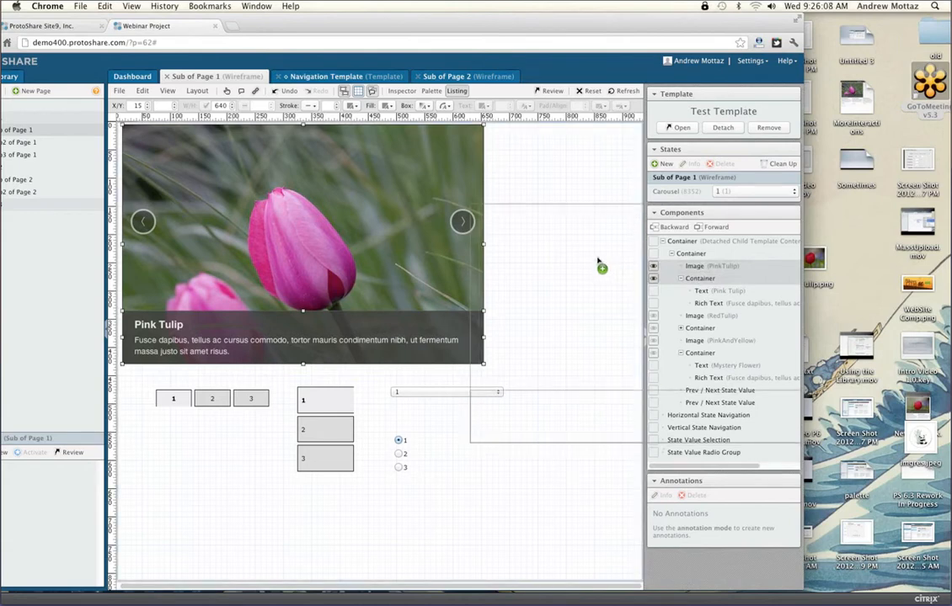
drag(598, 262, 499, 420)
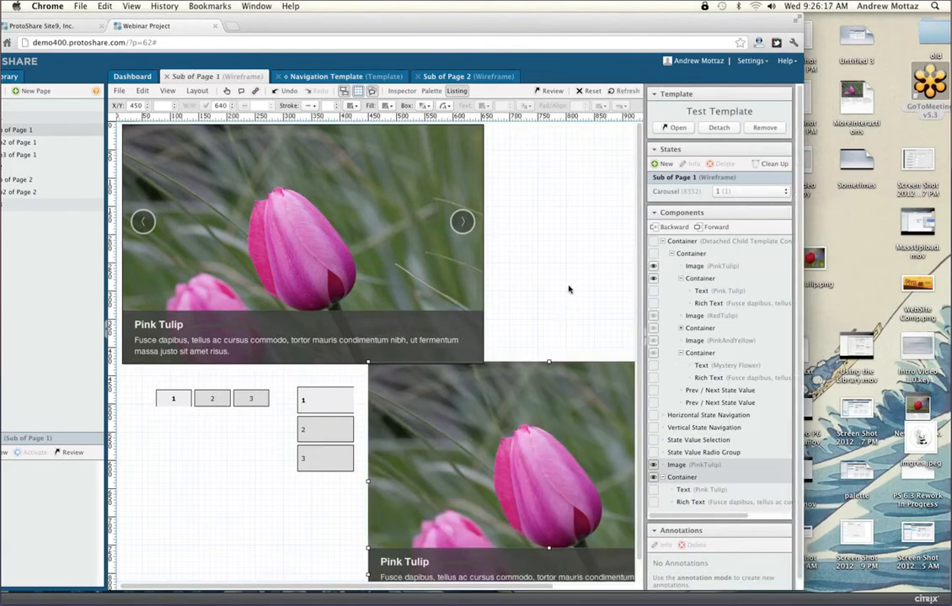
Step: Change the duplicated slide's caption title to "Pink Flower" and close its properties
scroll(568, 288, down, 2)
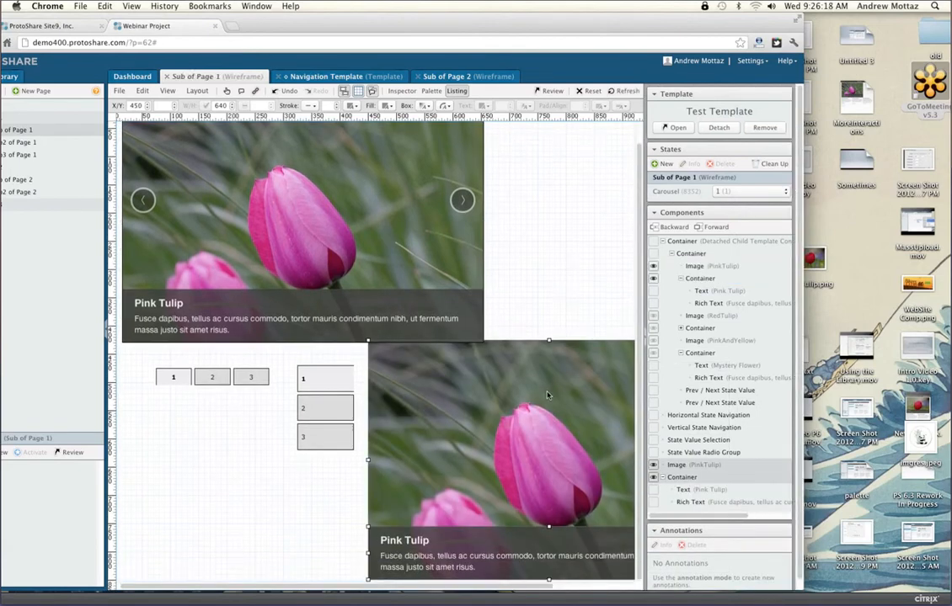
double_click(417, 540)
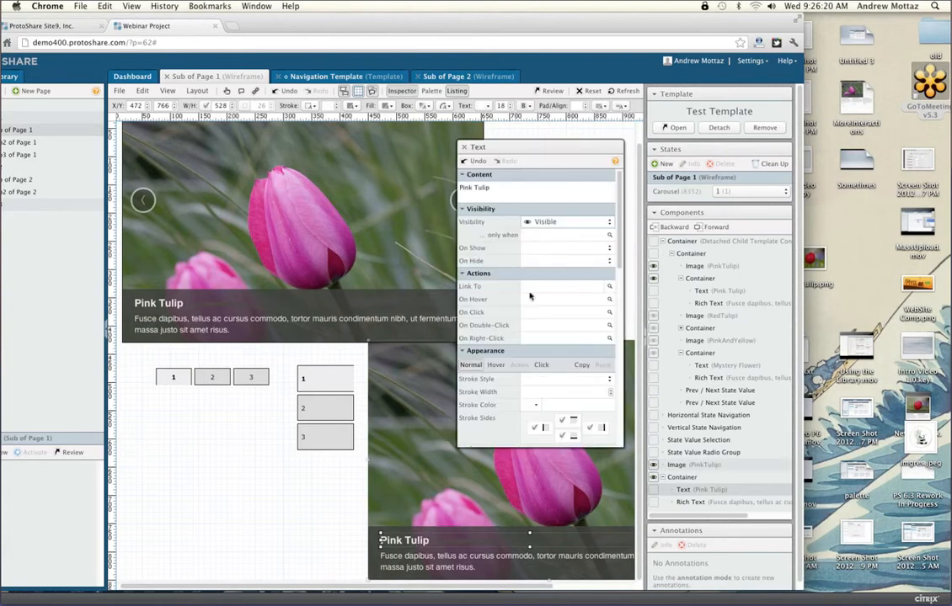
drag(492, 187, 416, 183)
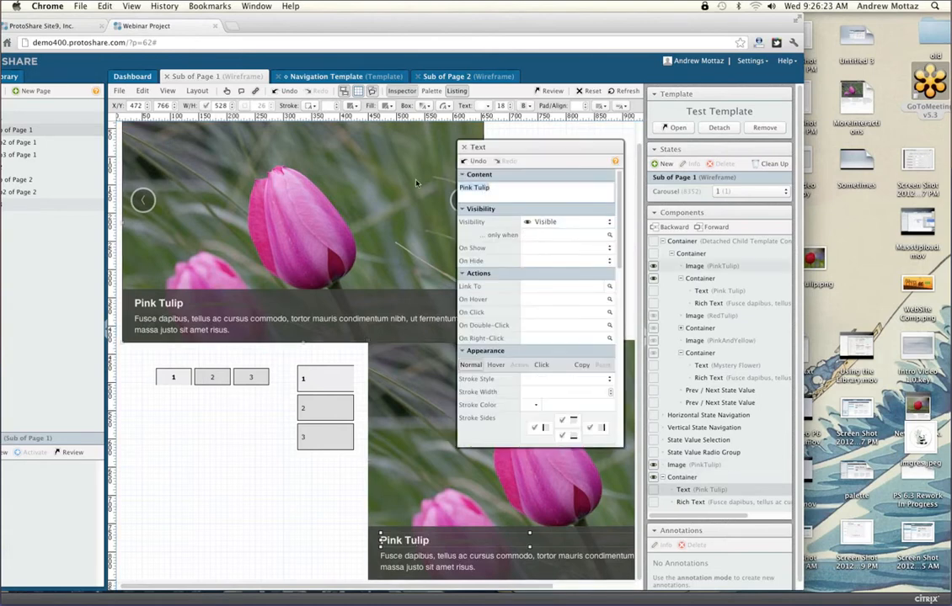
text(Pink Flower)
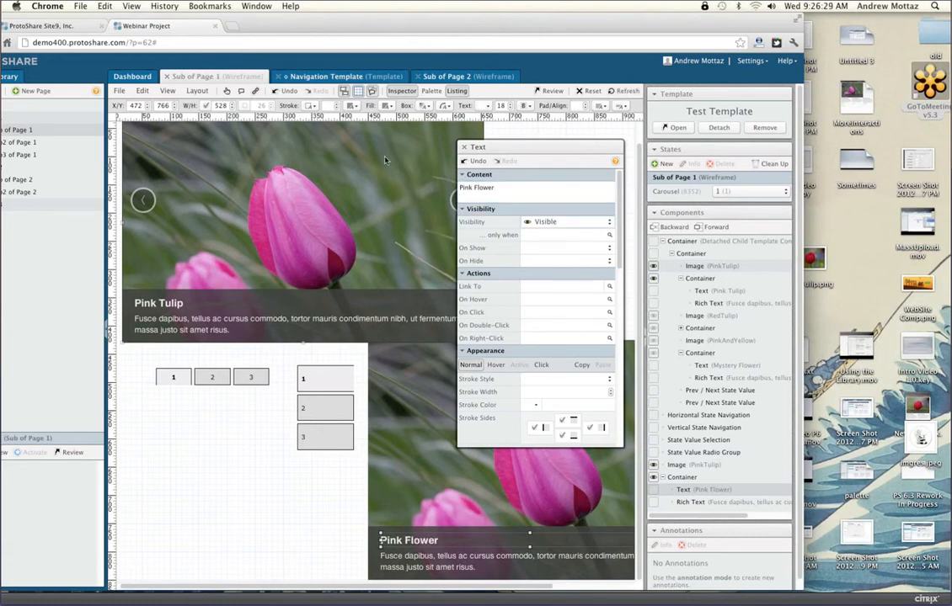
click(464, 148)
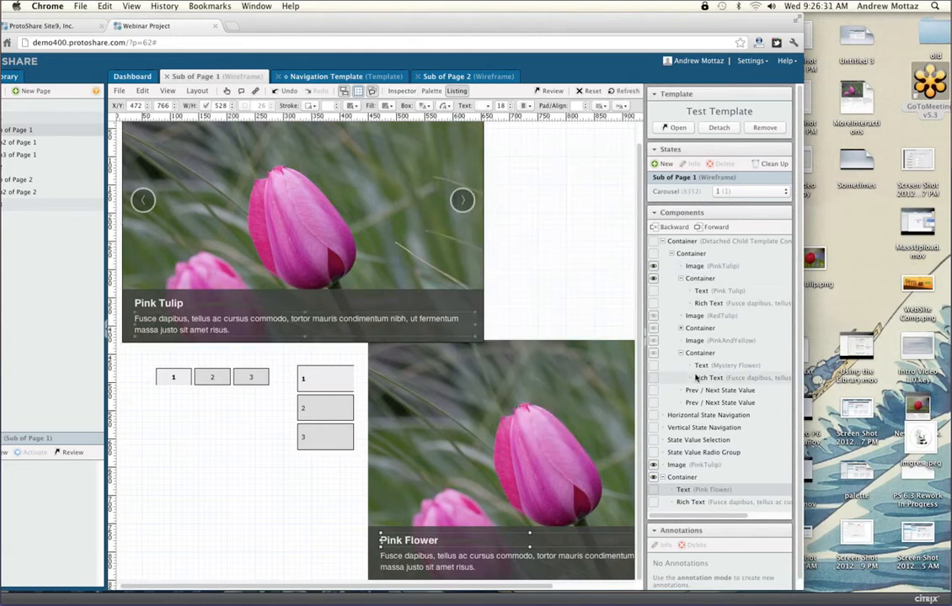
Step: Select the duplicated PinkTulip image and its Pink Flower caption container together and move them into the carousel's inner container
click(682, 477)
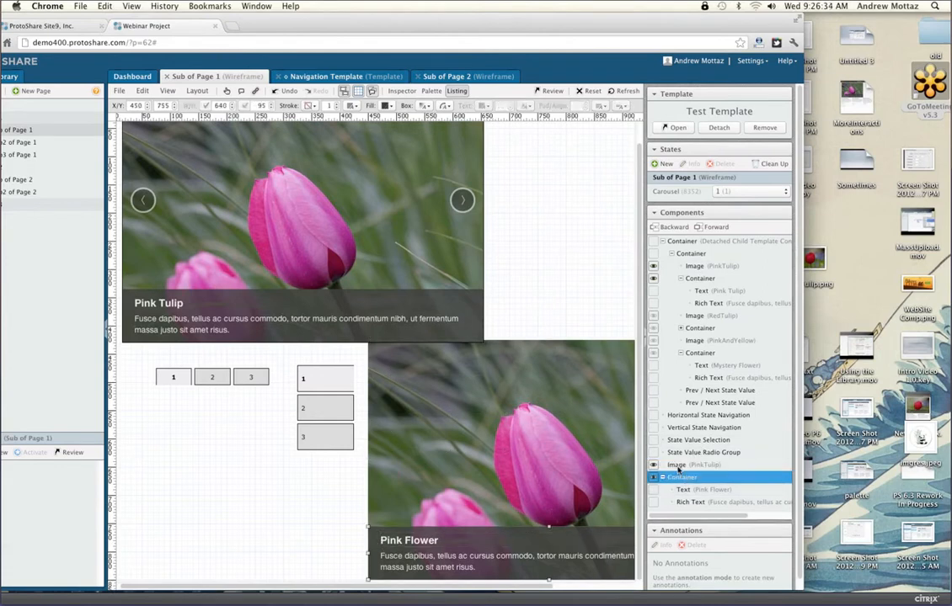
click(677, 467)
click(676, 478)
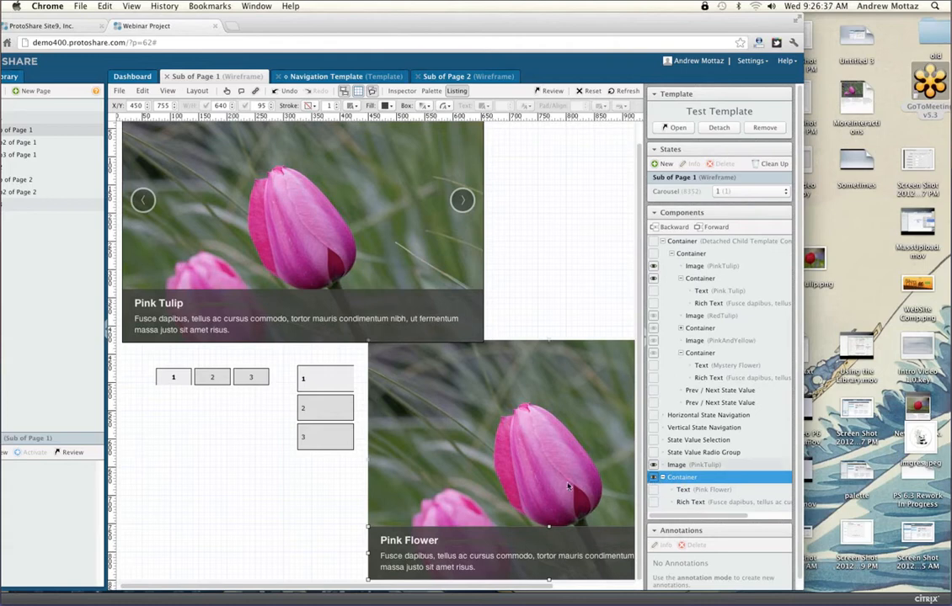
shift+click(689, 465)
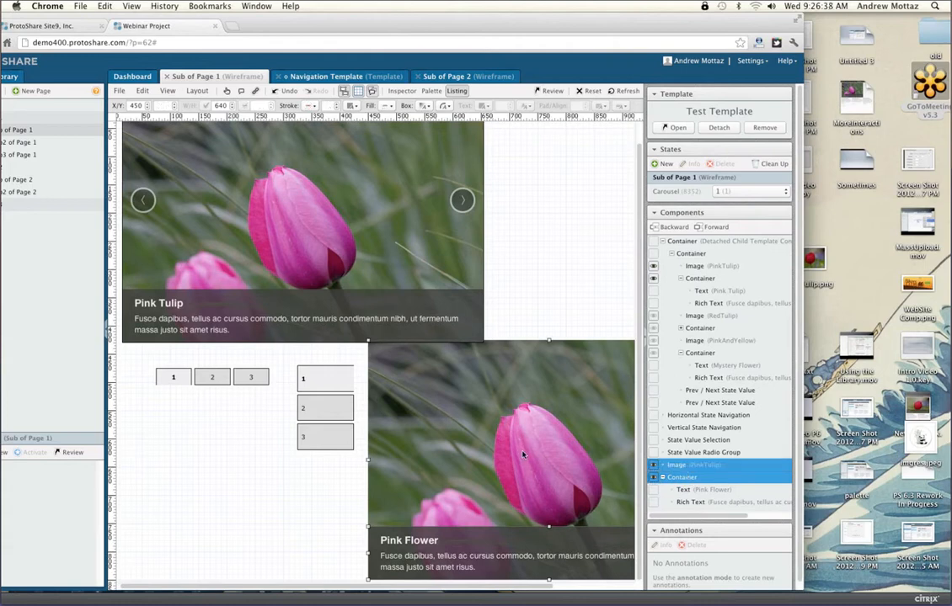
drag(522, 454, 308, 236)
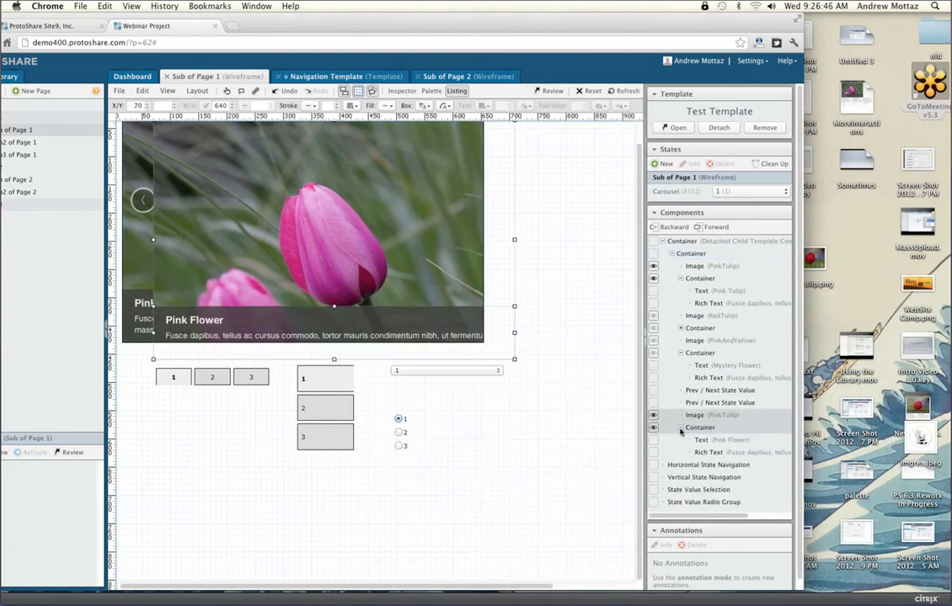
Step: Set the X position of the duplicated image and its caption container to 0
click(680, 428)
click(681, 428)
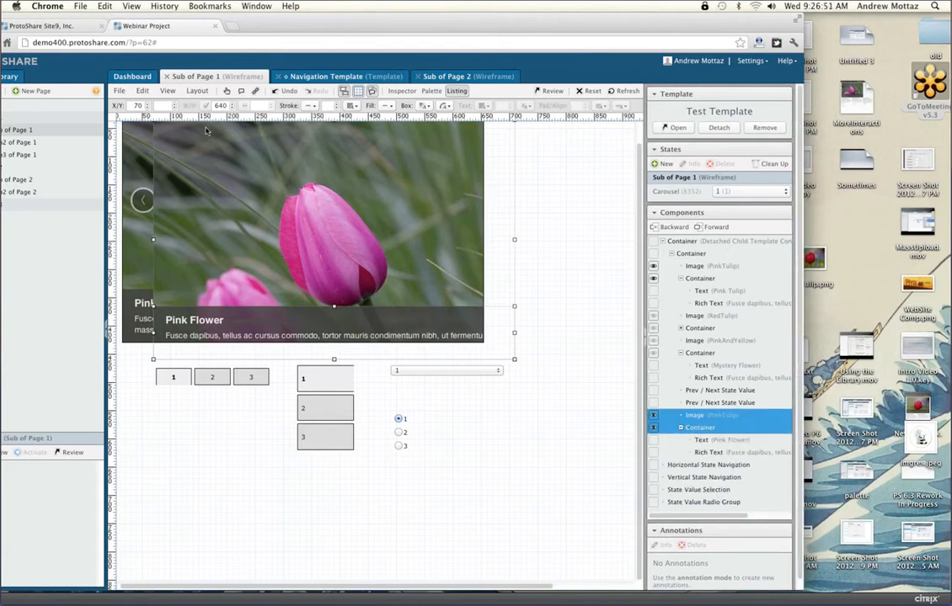
click(136, 106)
text(0)
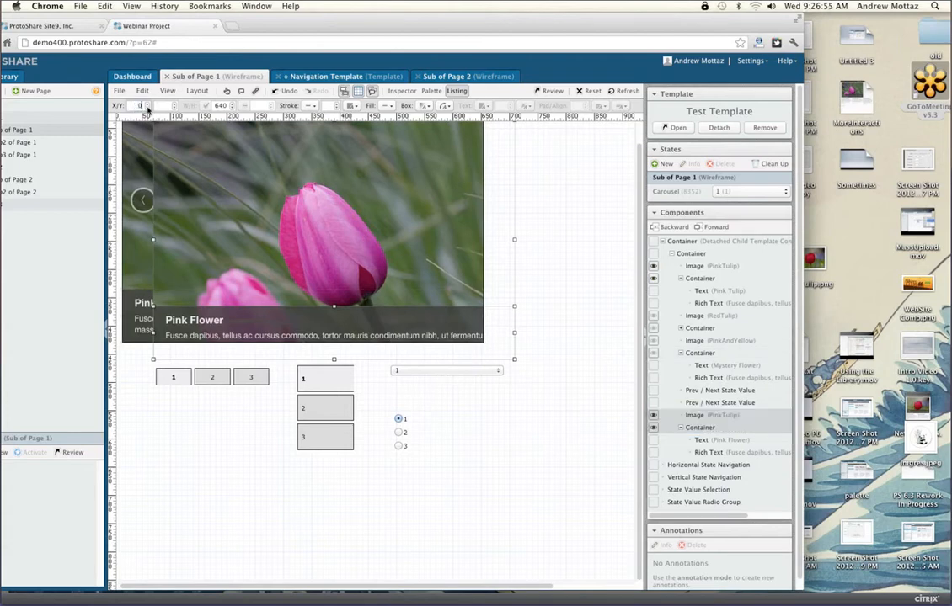
key(Return)
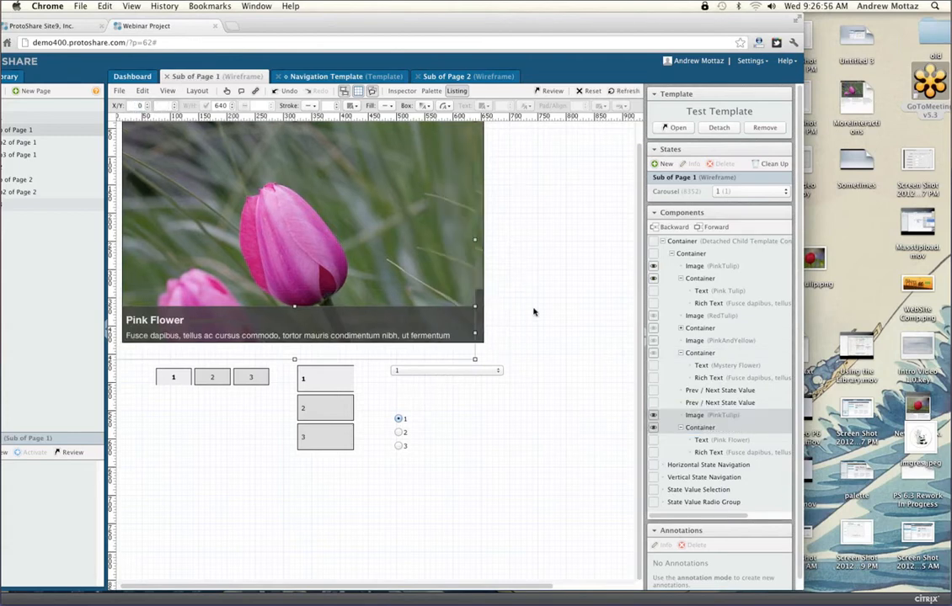
Step: Check the original PinkTulip image's position and set the duplicated image and caption container to X 15, Y 5
scroll(533, 313, up, 2)
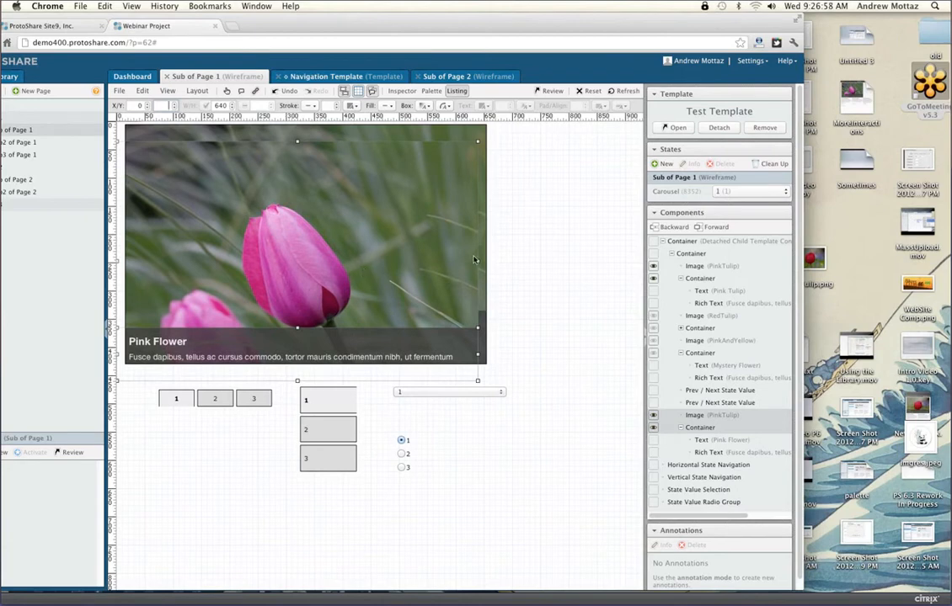
click(400, 141)
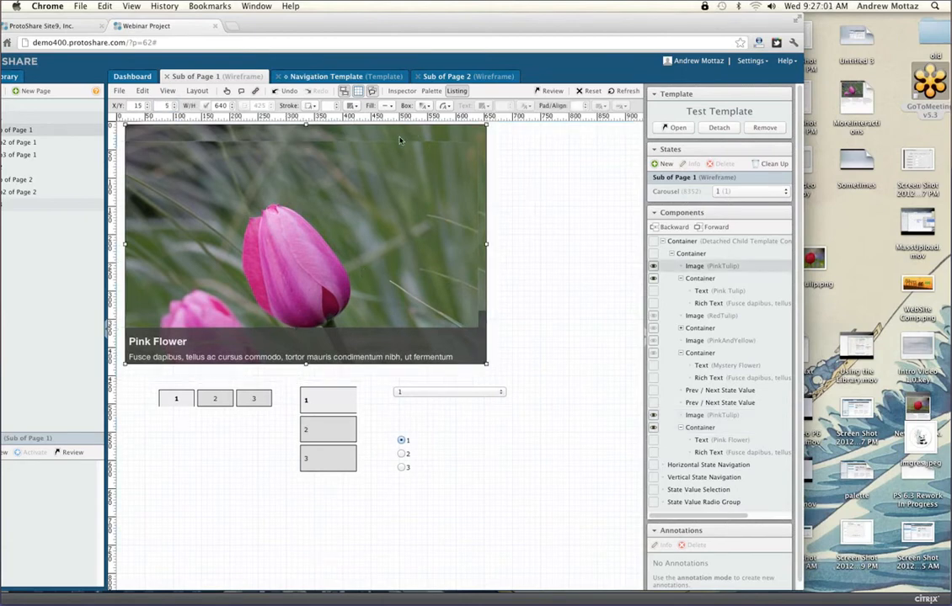
click(708, 415)
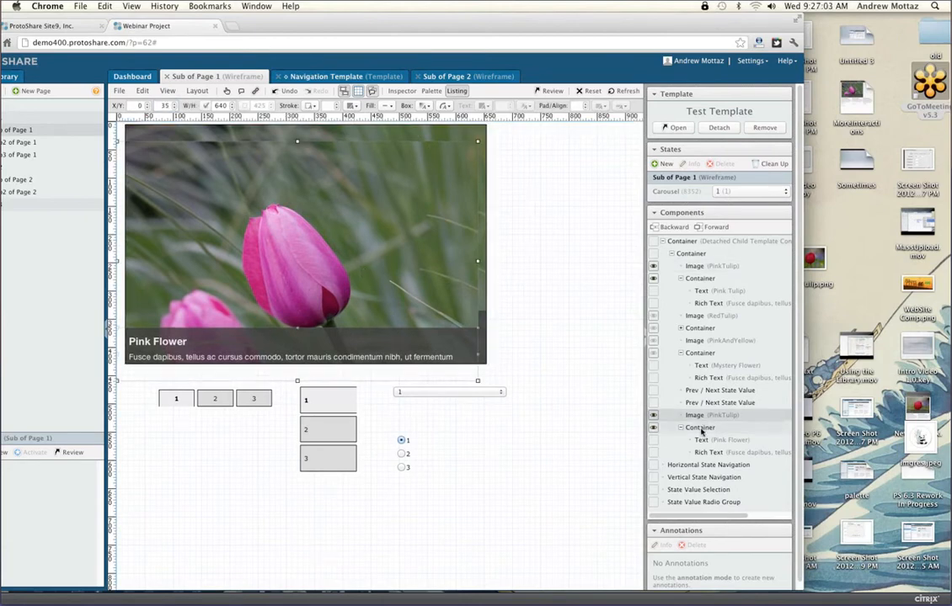
shift+click(700, 428)
click(150, 105)
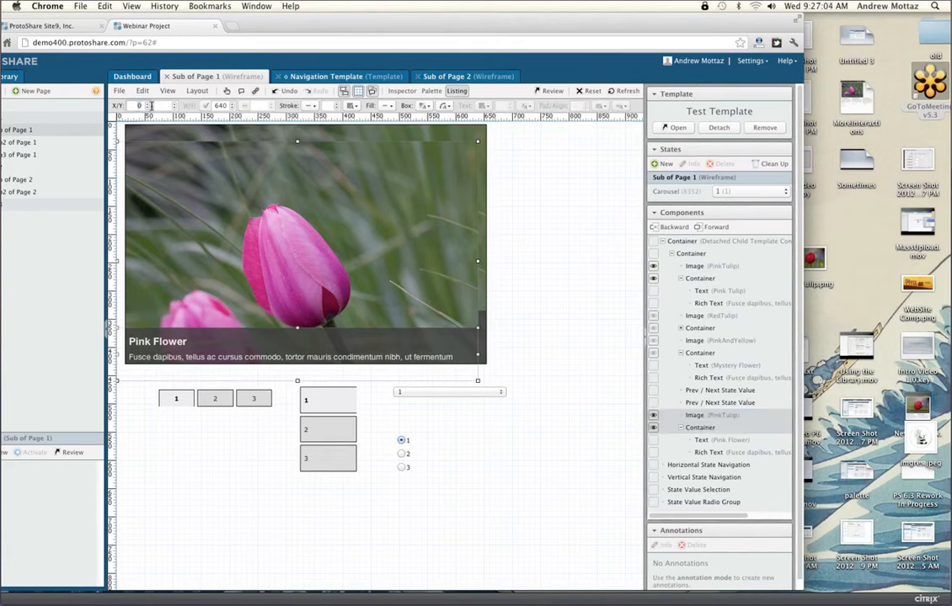
key(Tab)
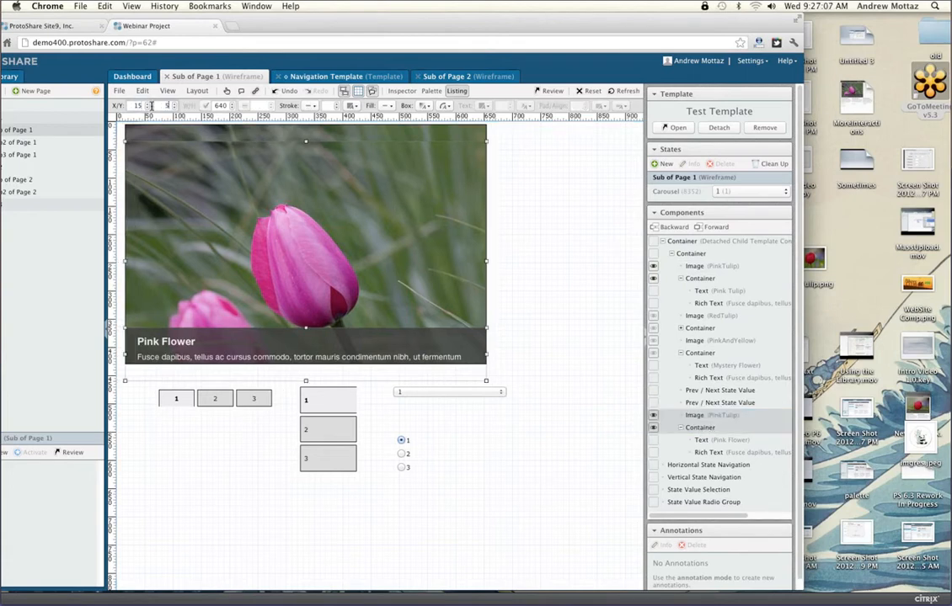
text(5)
key(Return)
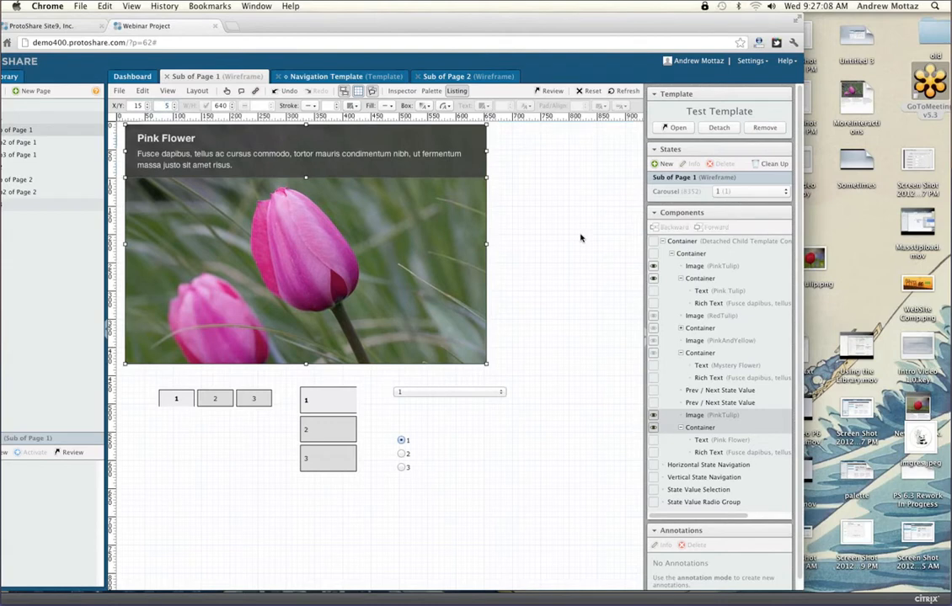
Step: Move the Pink Flower caption container down to the lower edge of the duplicated image, at Y 335
click(368, 137)
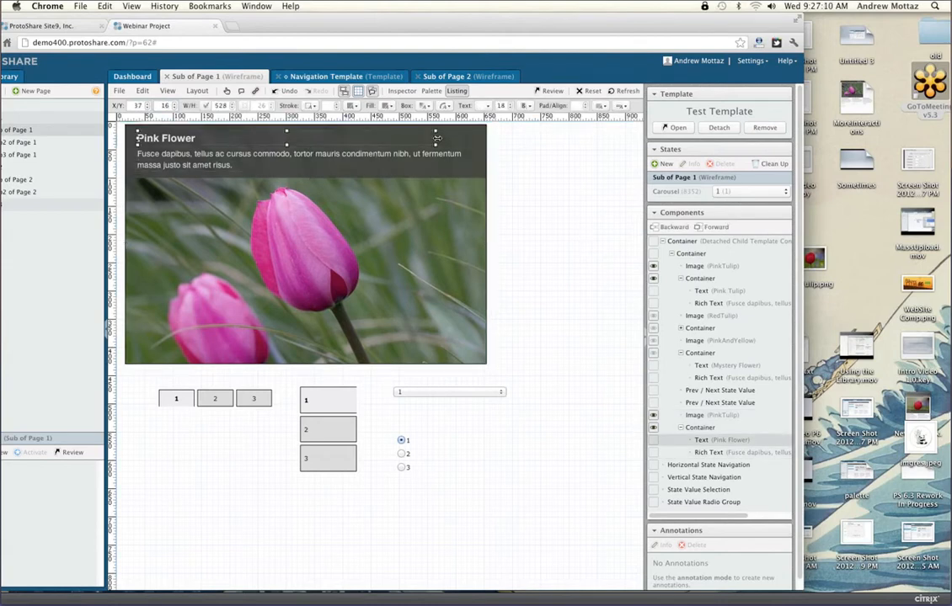
click(459, 148)
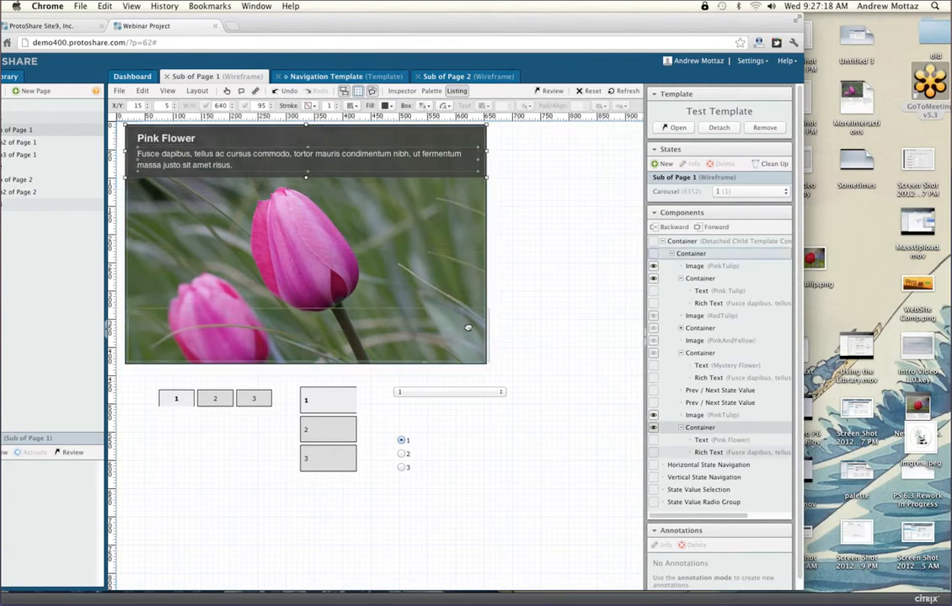
drag(466, 328, 467, 328)
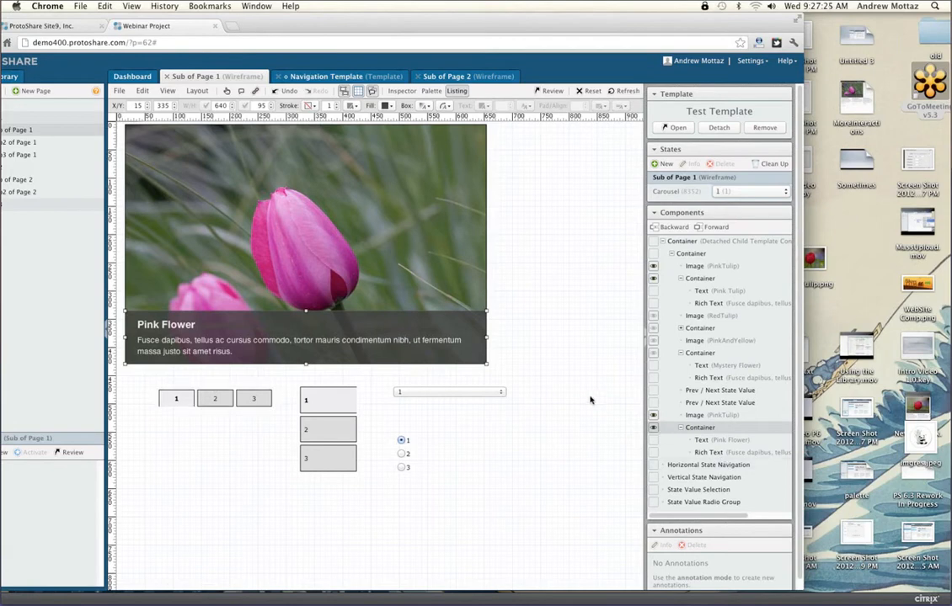
Step: Add the value 4 to the Carousel state on Sub of Page 1 and save it
click(700, 428)
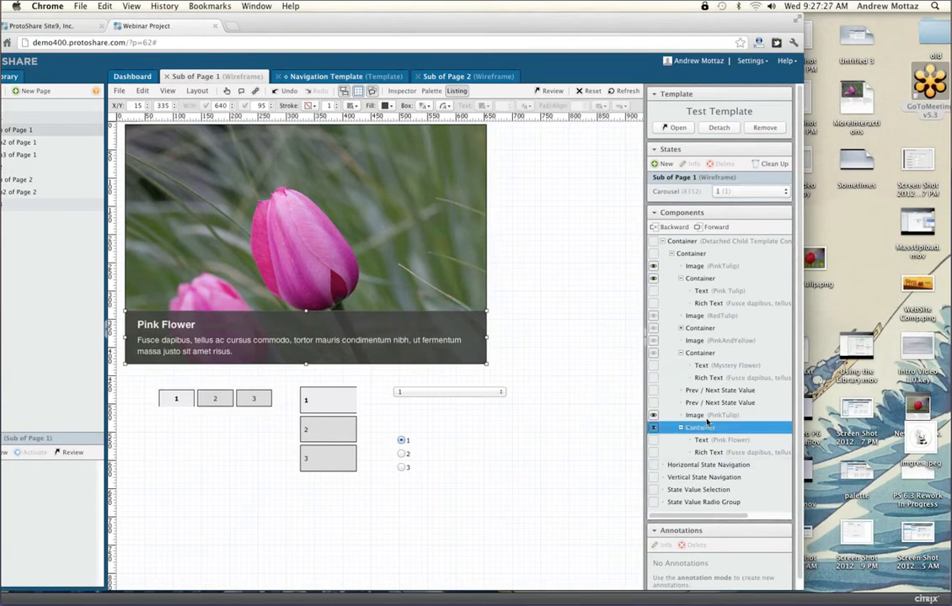
double_click(702, 431)
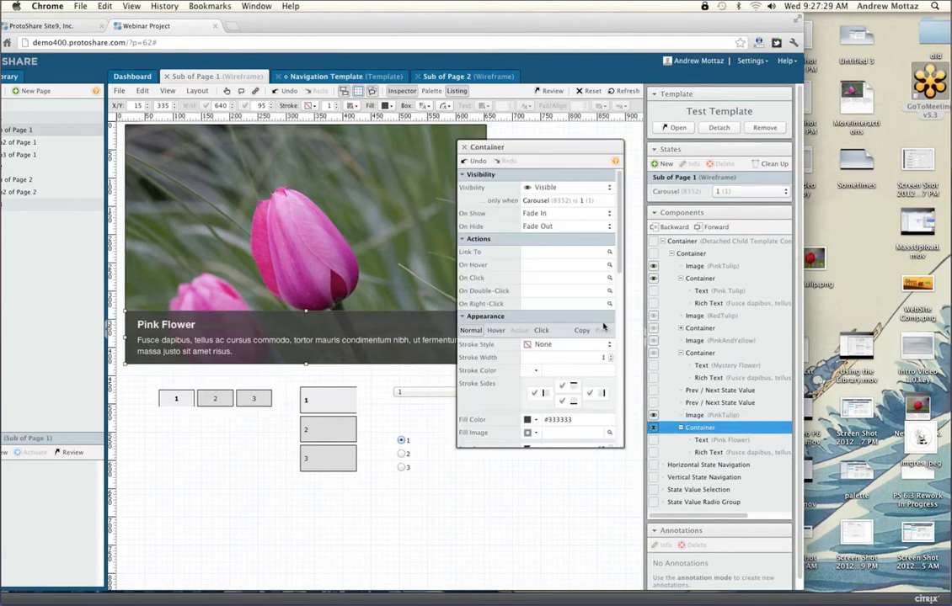
click(588, 200)
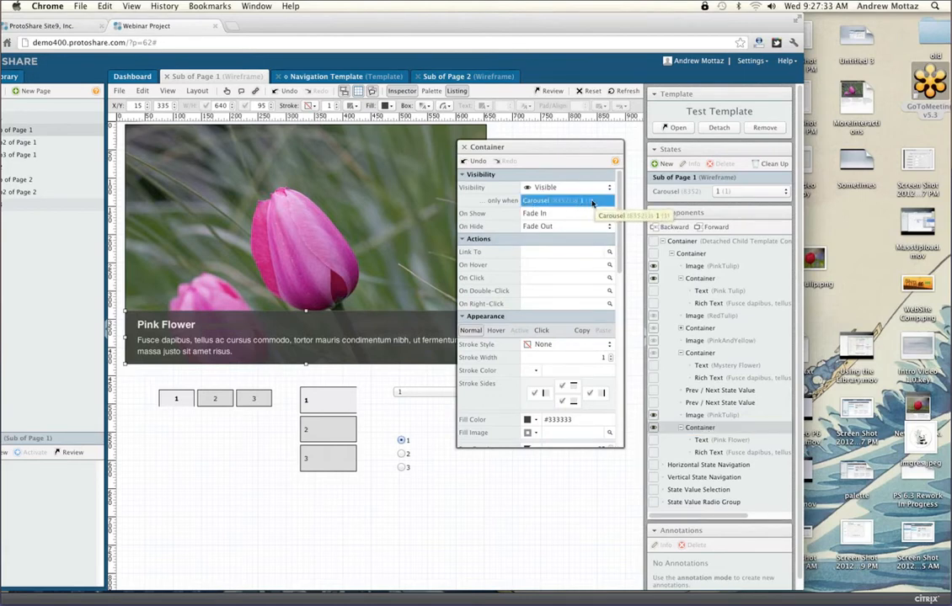
click(683, 183)
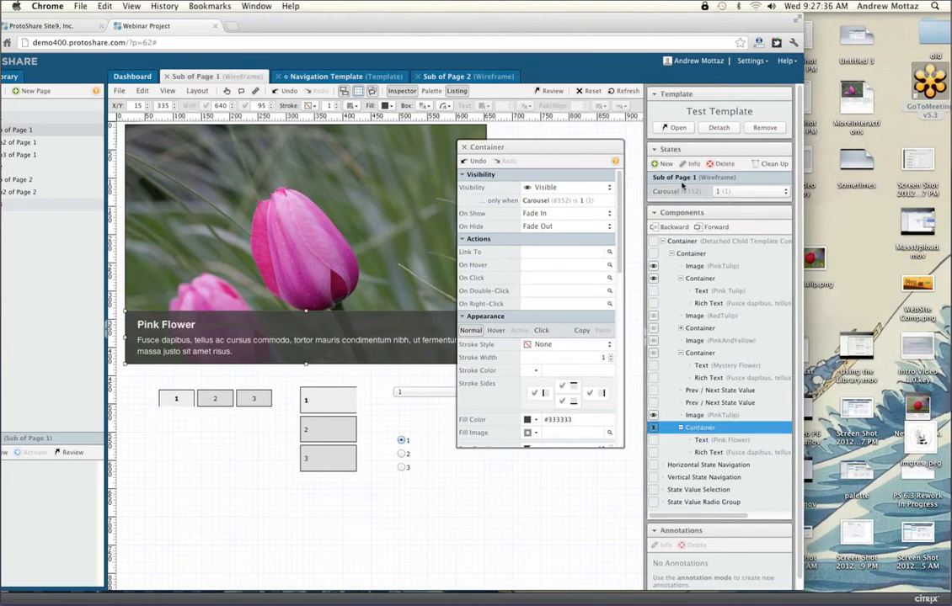
click(690, 165)
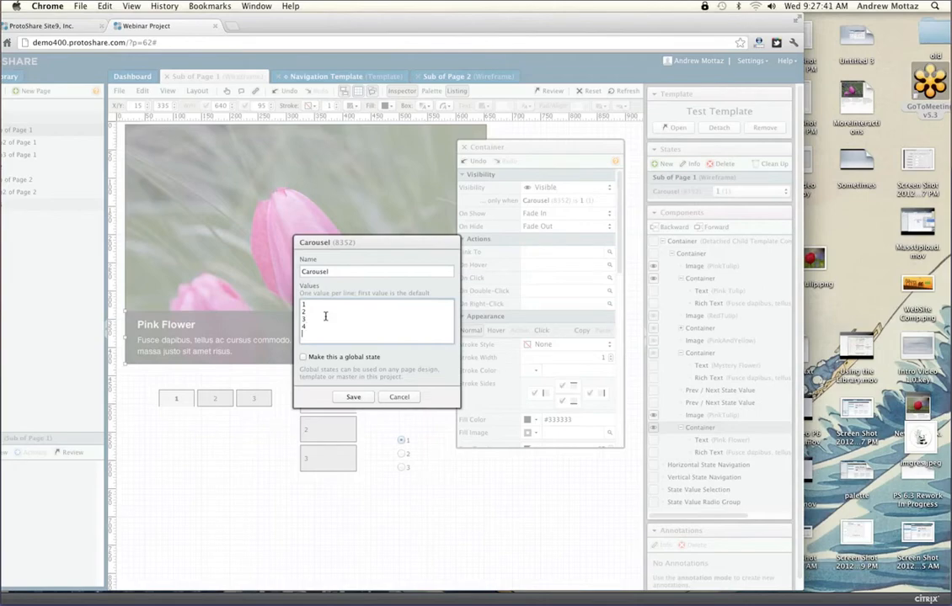
click(350, 397)
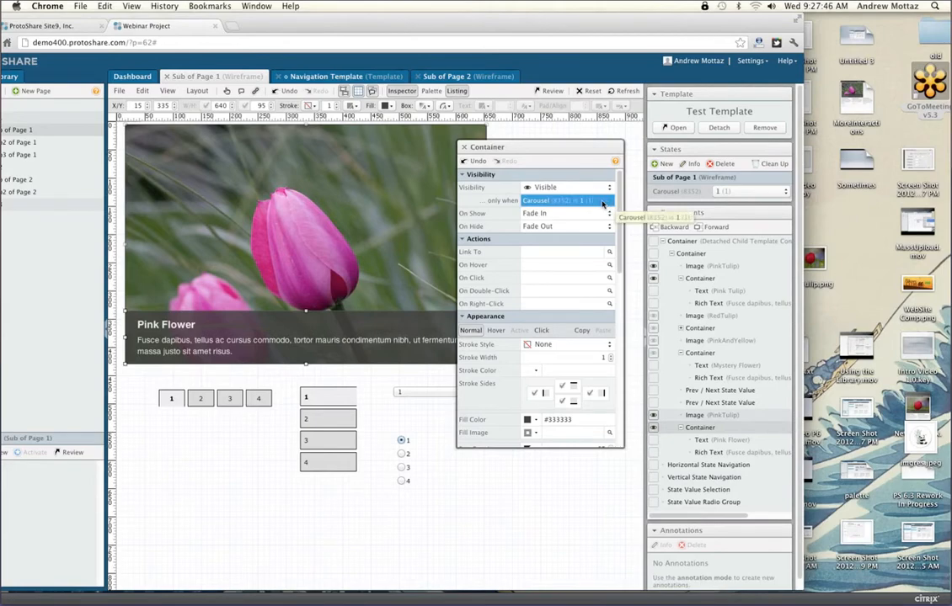
Step: Make the Pink Flower caption container visible only when the Carousel state is 4
click(538, 207)
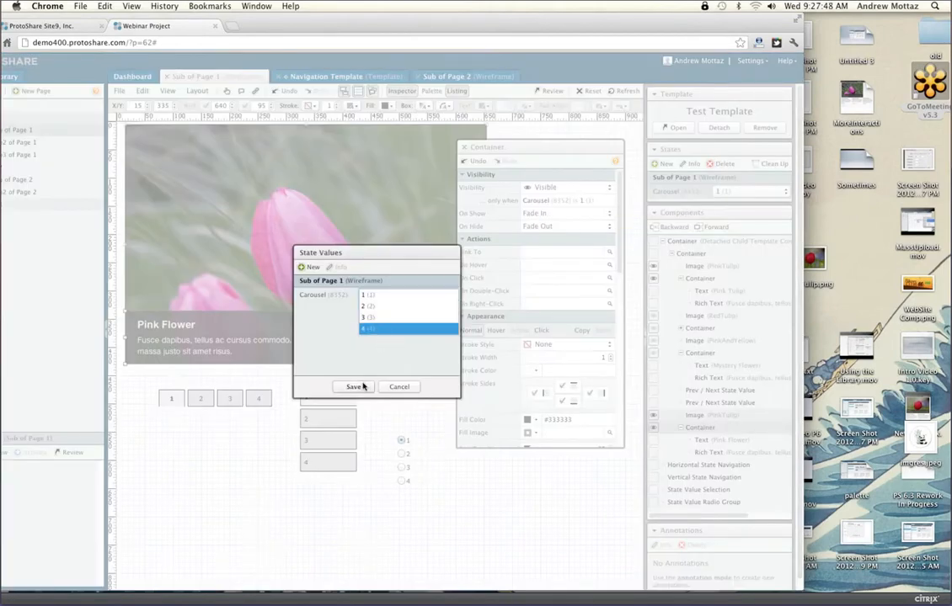
key(Return)
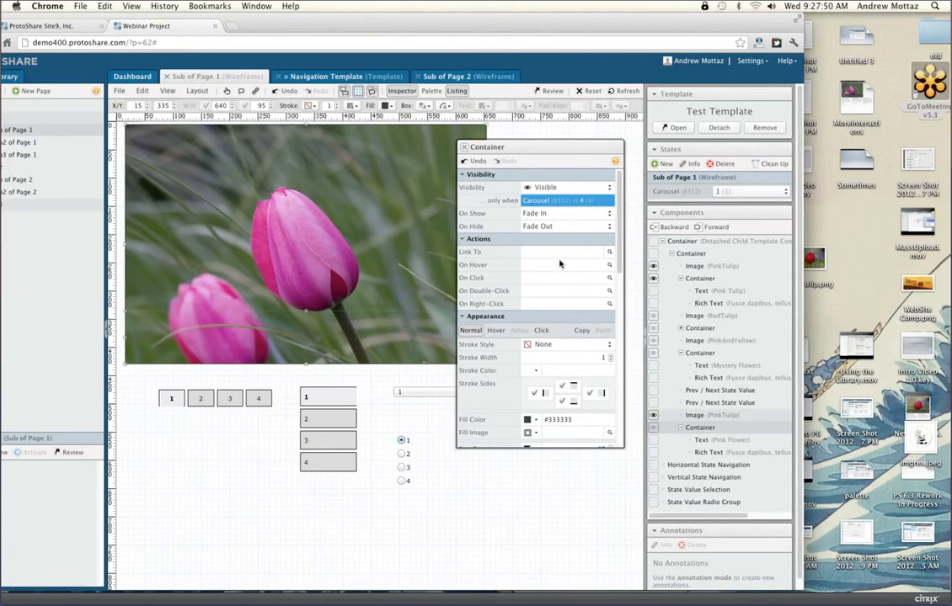
key(Escape)
Step: Make the PinkTulip image listed just above the Pink Flower container visible only when Carousel is 4
click(701, 418)
click(700, 427)
click(699, 418)
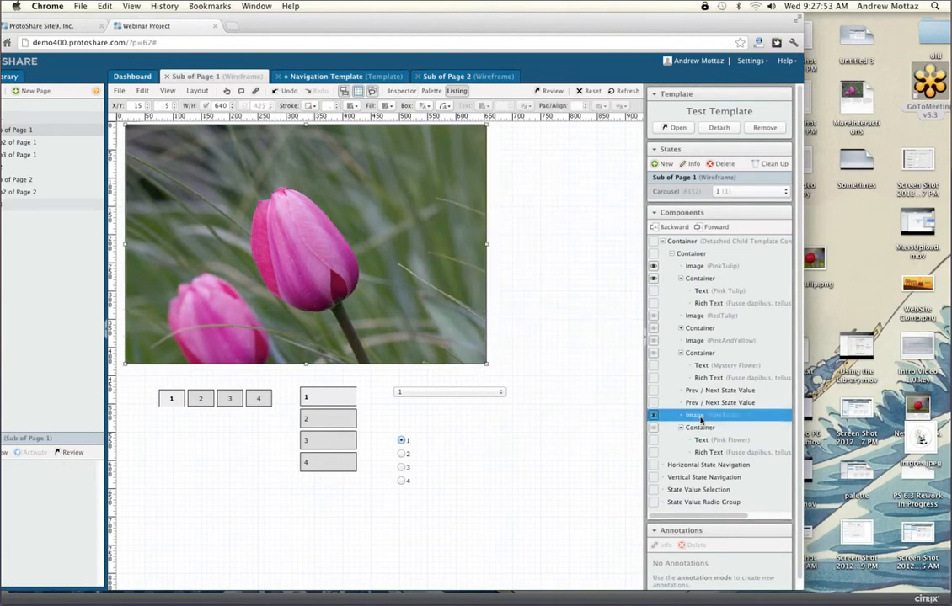
double_click(700, 418)
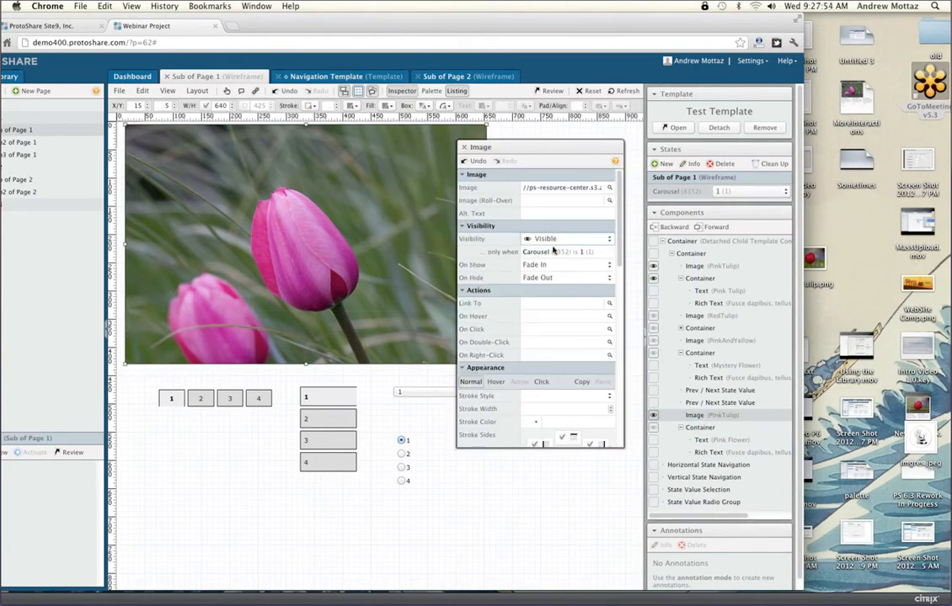
click(551, 252)
click(364, 329)
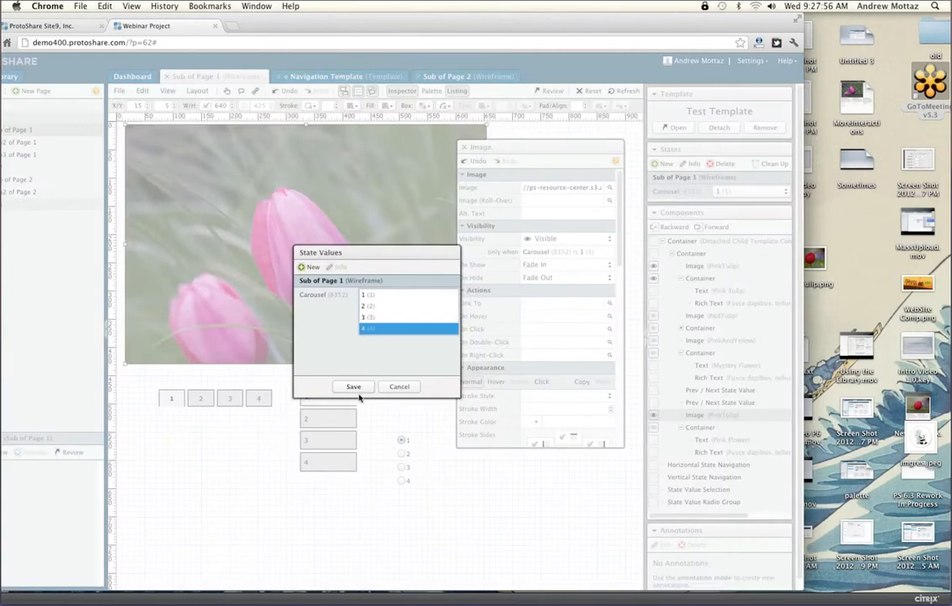
click(349, 387)
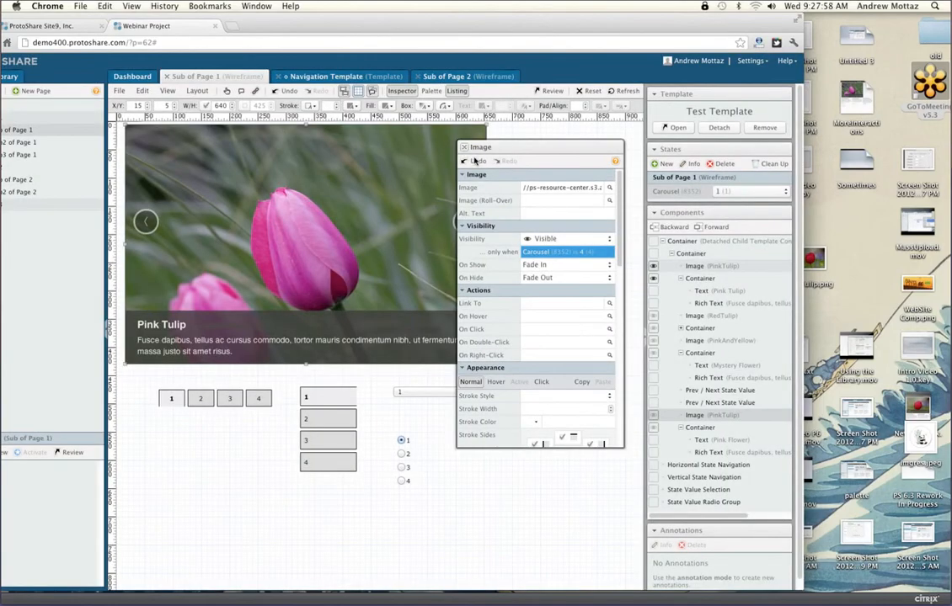
click(401, 91)
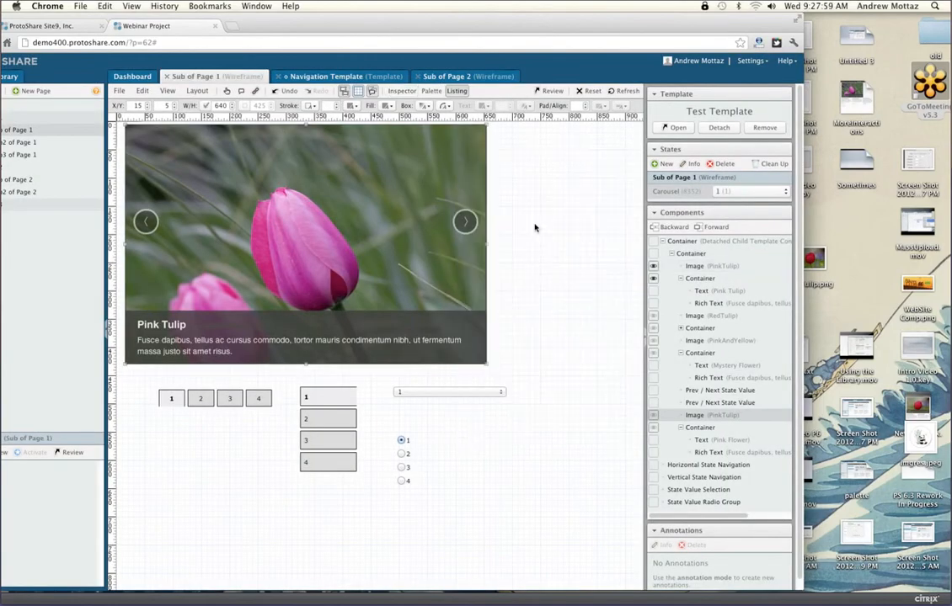
Step: Test the carousel by switching to value 4 in the vertical state navigation, and return to editing
click(226, 91)
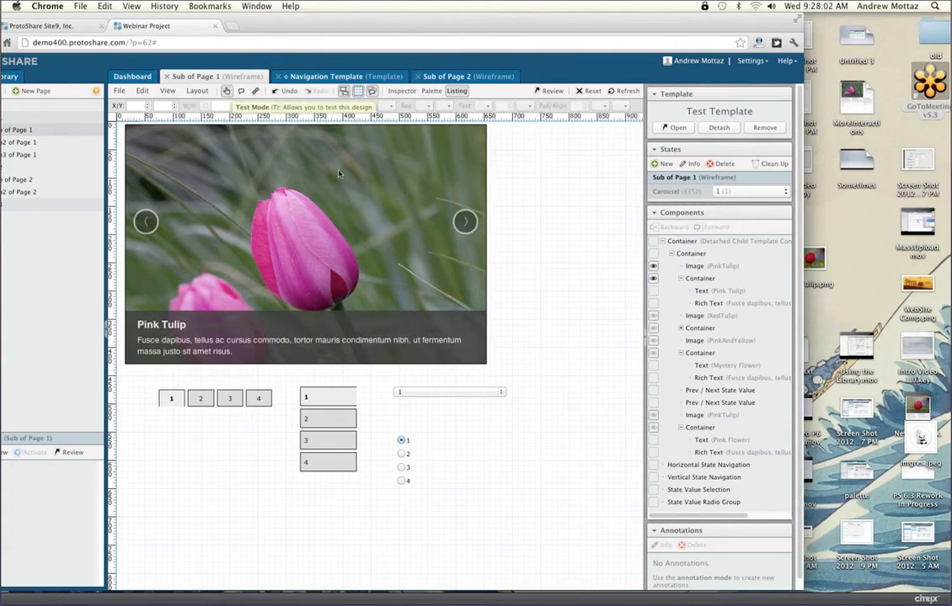
click(330, 463)
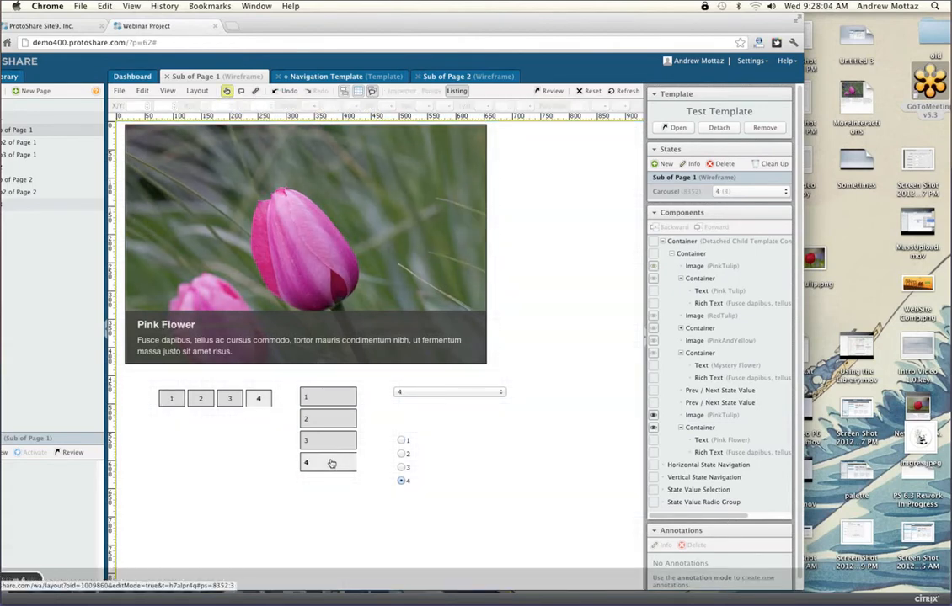
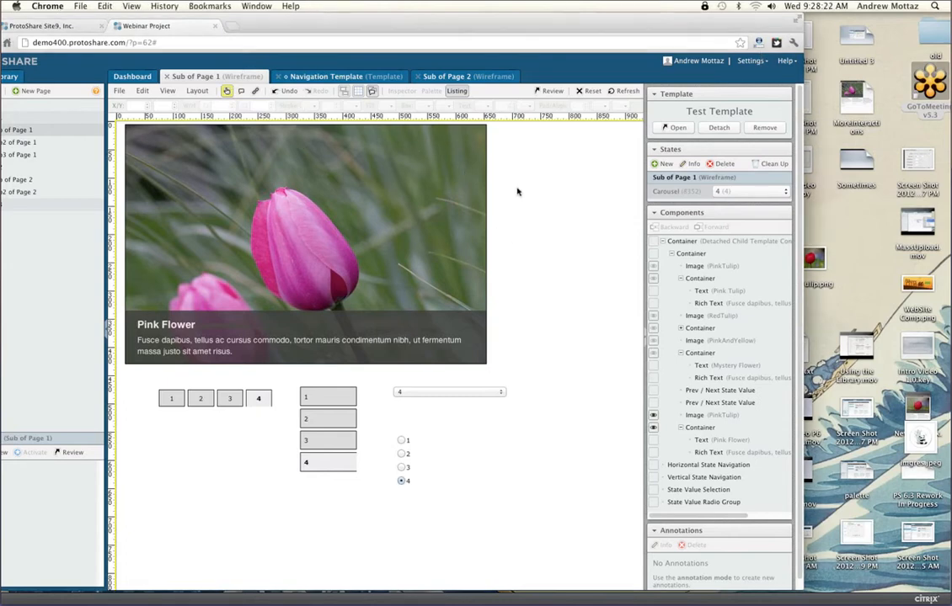
click(227, 96)
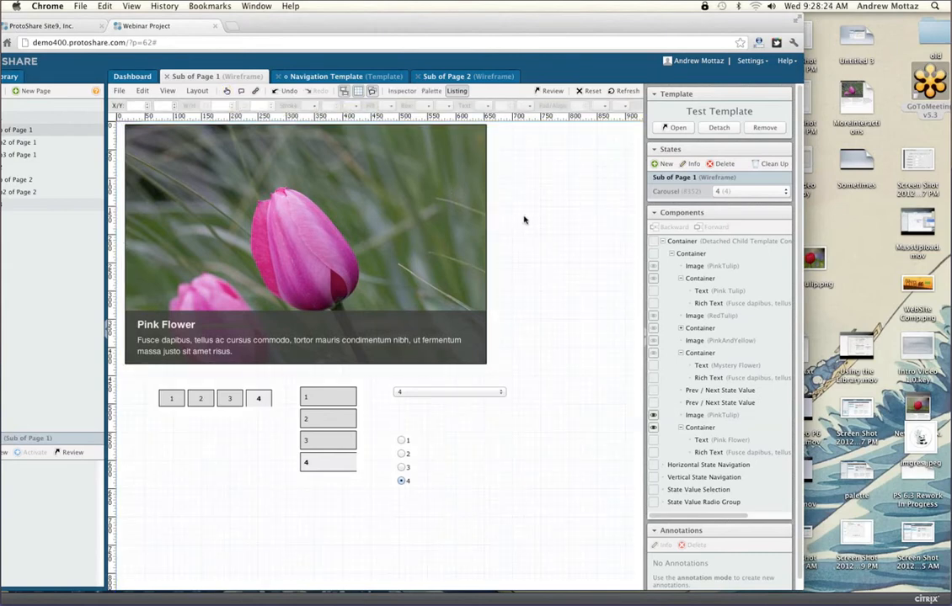
Step: Delete all carousel images, captions and state navigation components from the canvas
drag(535, 469, 196, 231)
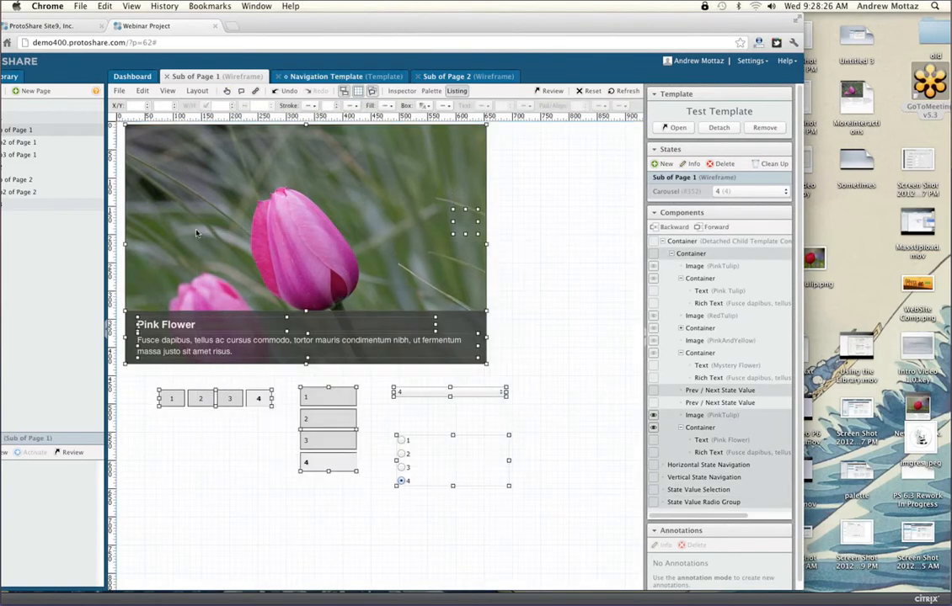
key(Delete)
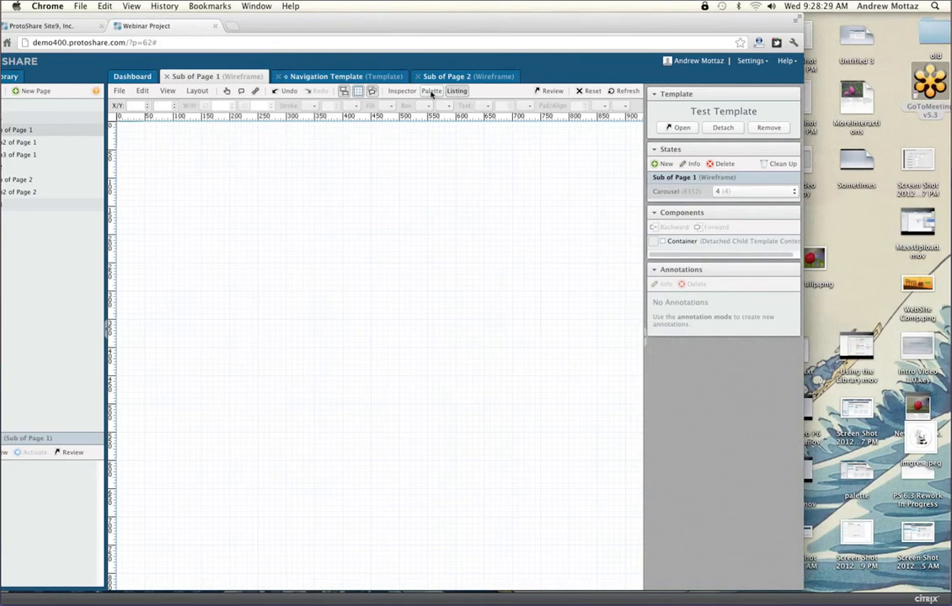
Step: Place the Vertical Tabs (5) stencil from the Tab Panel category at the canvas's upper left and close the component palette
click(431, 91)
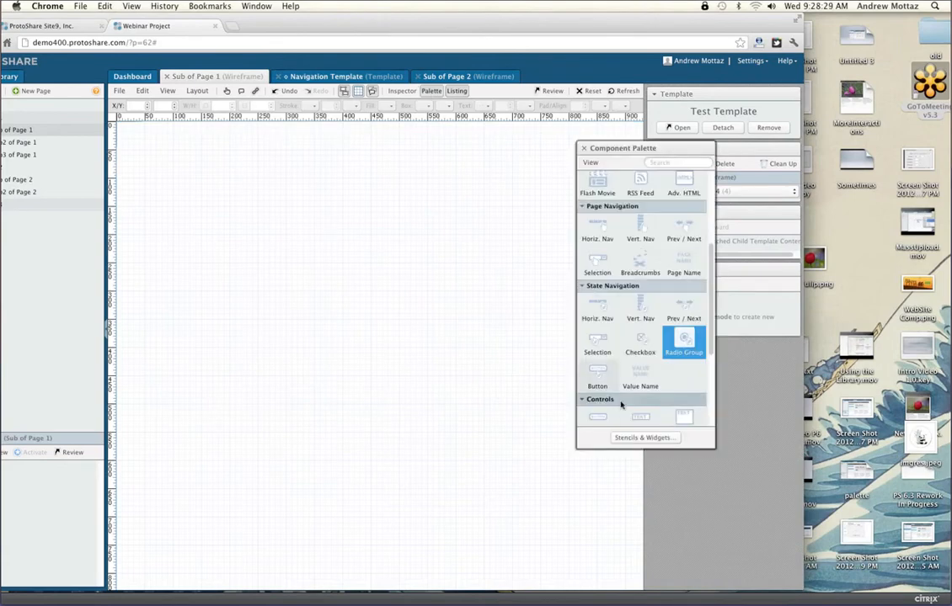
click(643, 438)
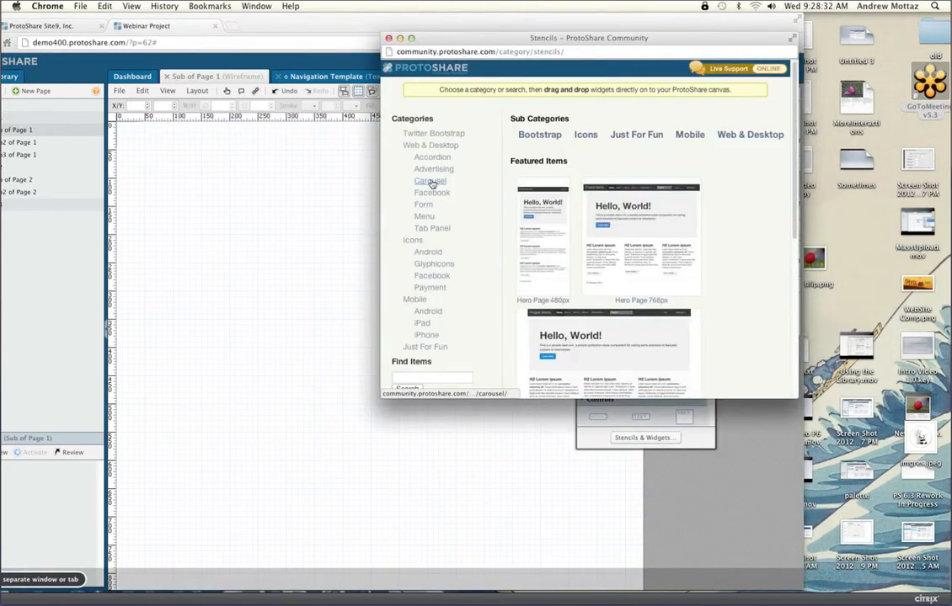
click(432, 228)
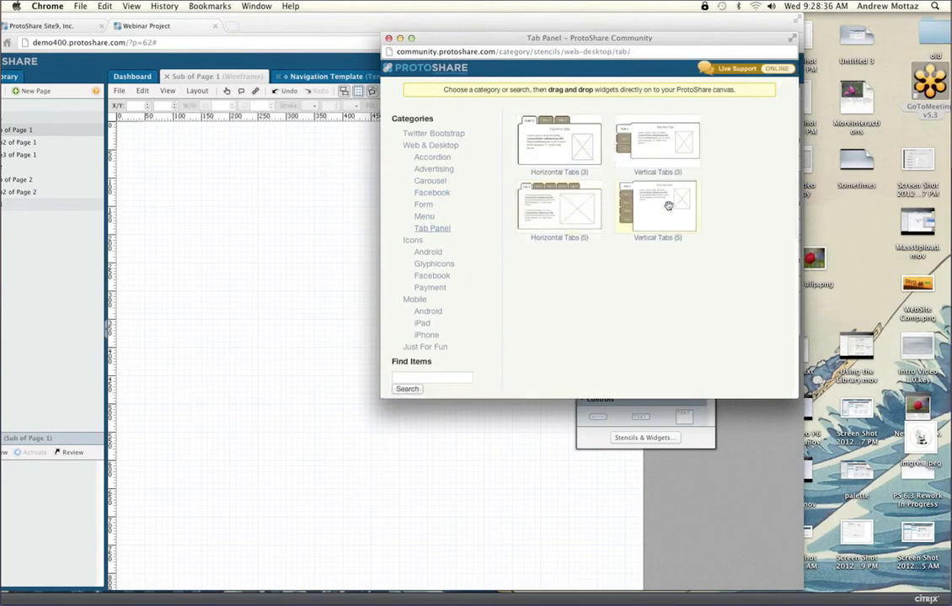
drag(668, 206, 139, 139)
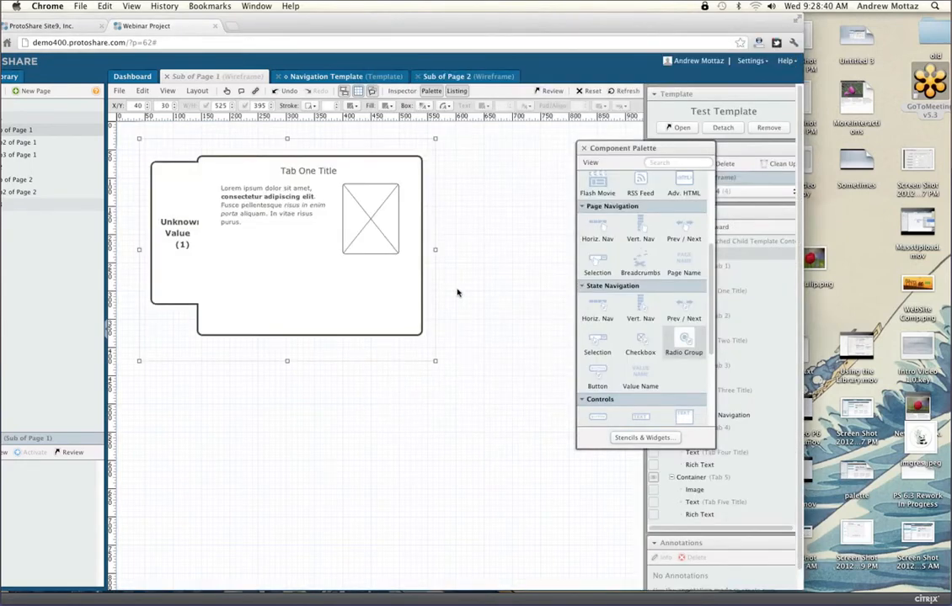
click(584, 151)
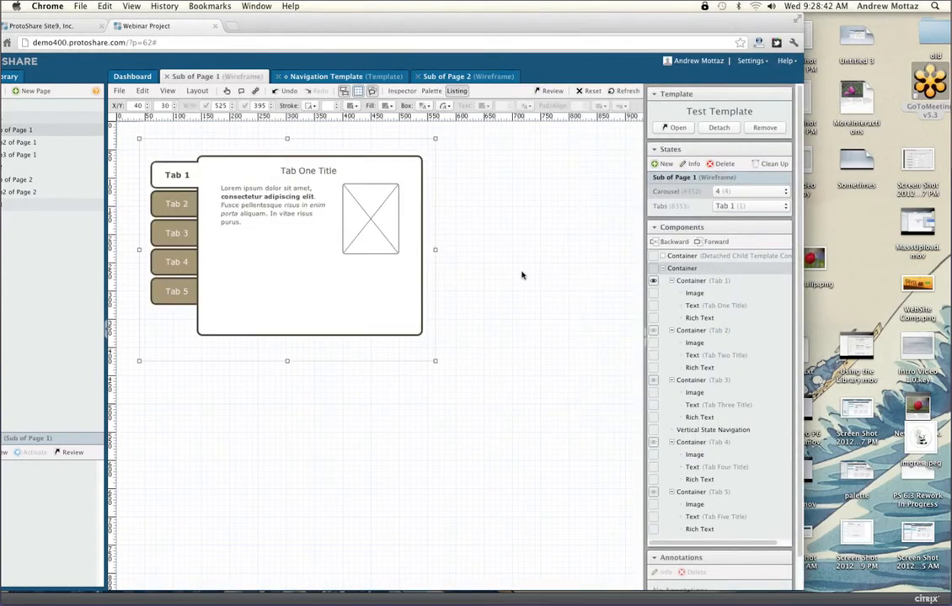
Step: Test the tab panel by going through Tab 2 to Tab 5 and back to Tab 1
click(227, 91)
click(168, 206)
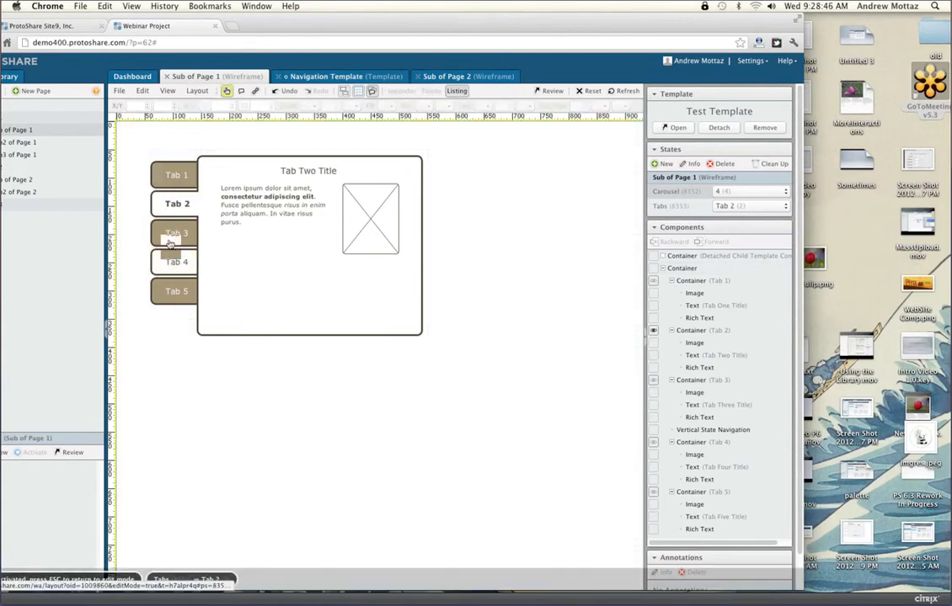
click(176, 234)
click(175, 262)
click(175, 292)
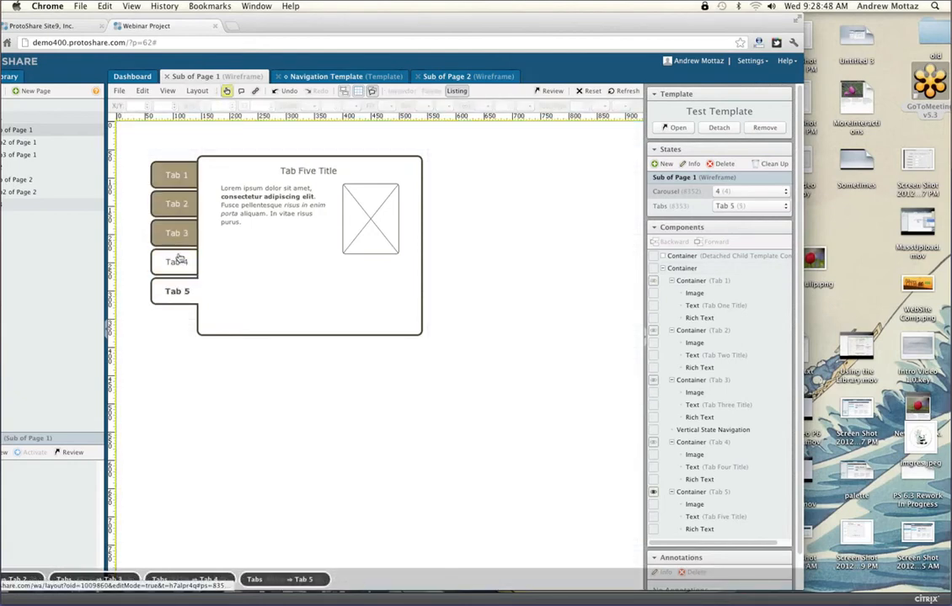
click(175, 262)
click(176, 233)
click(175, 204)
click(178, 181)
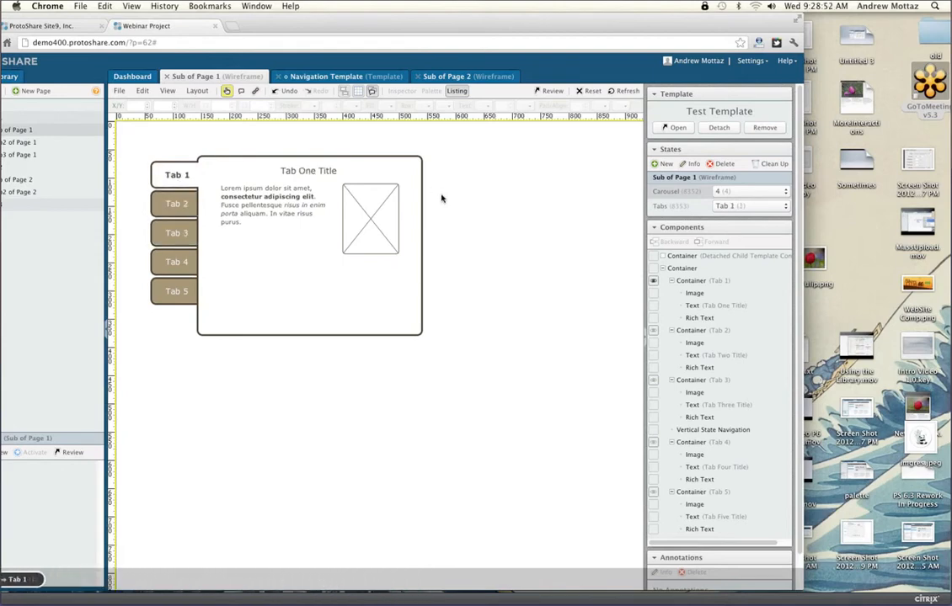
click(683, 206)
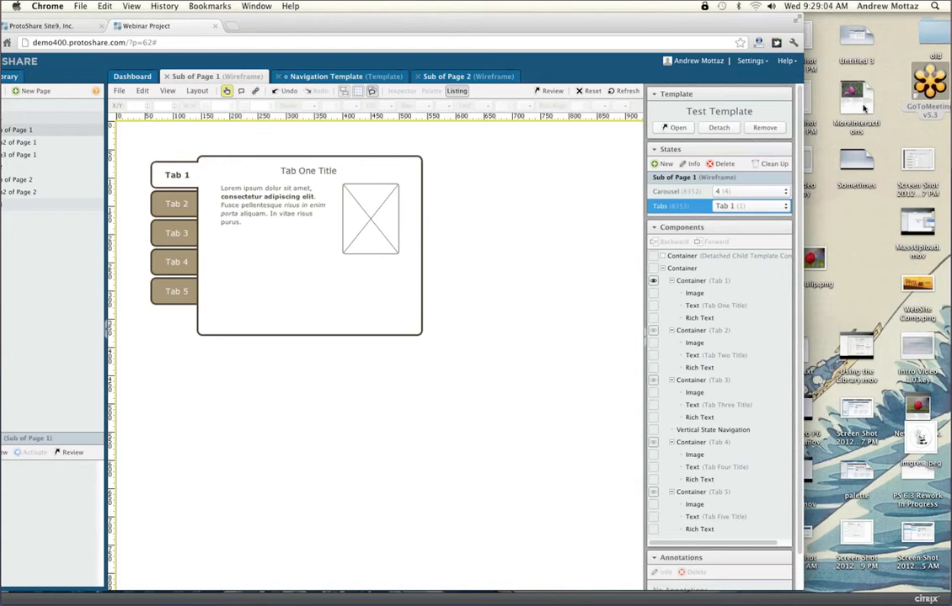
click(937, 56)
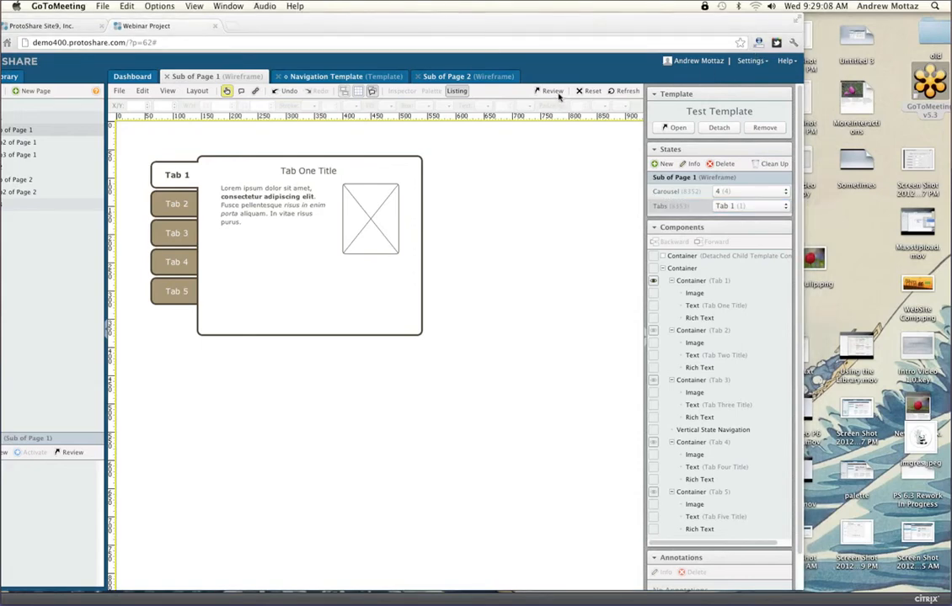
click(505, 172)
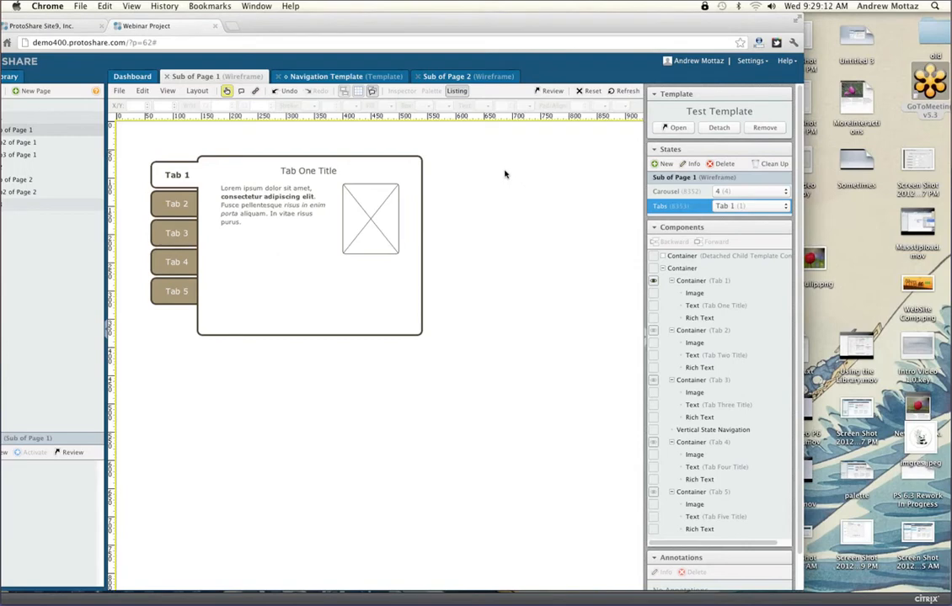
click(941, 55)
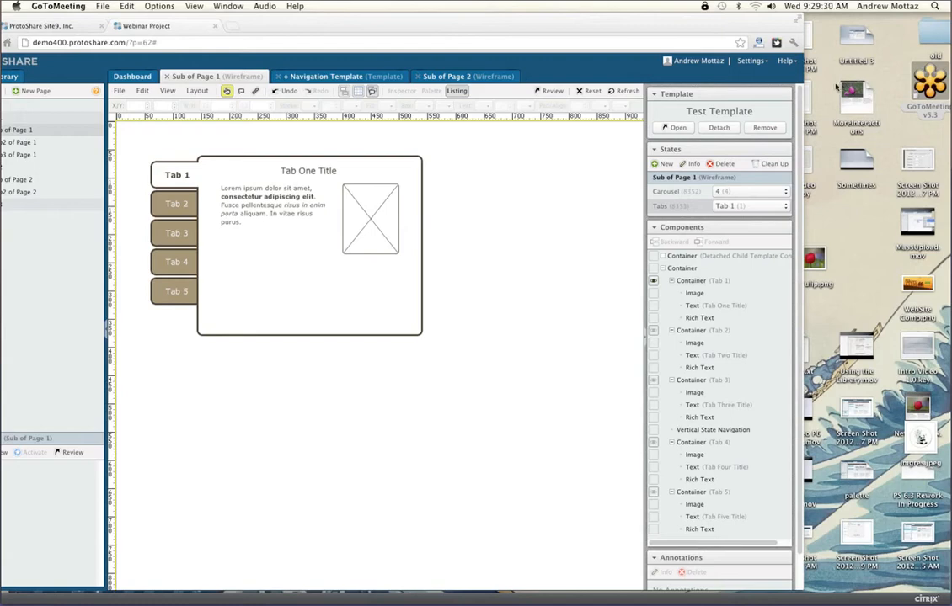
Step: Leave test mode and reposition the browser window so the whole page tree shows
click(225, 95)
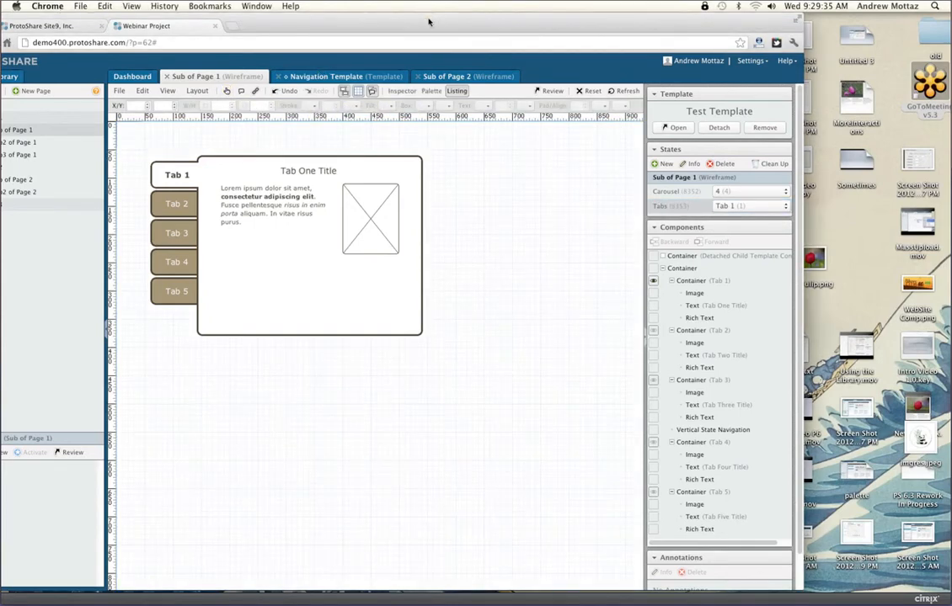
drag(429, 22, 438, 19)
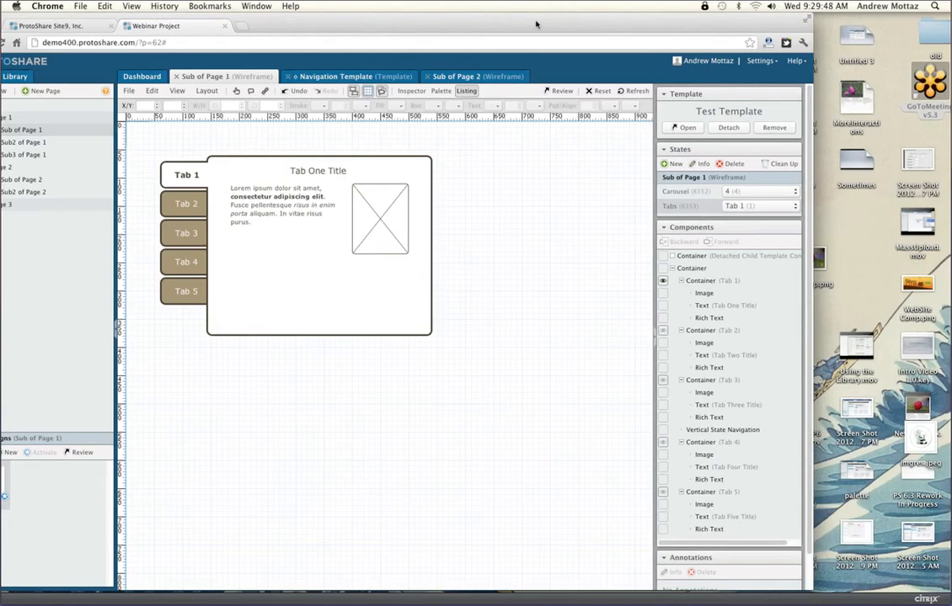
drag(502, 22, 571, 19)
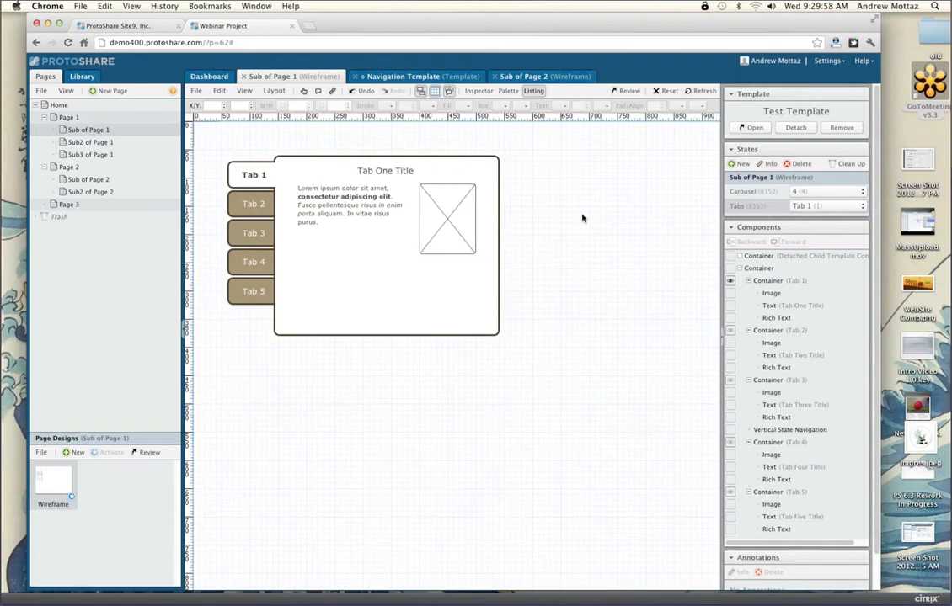
click(864, 62)
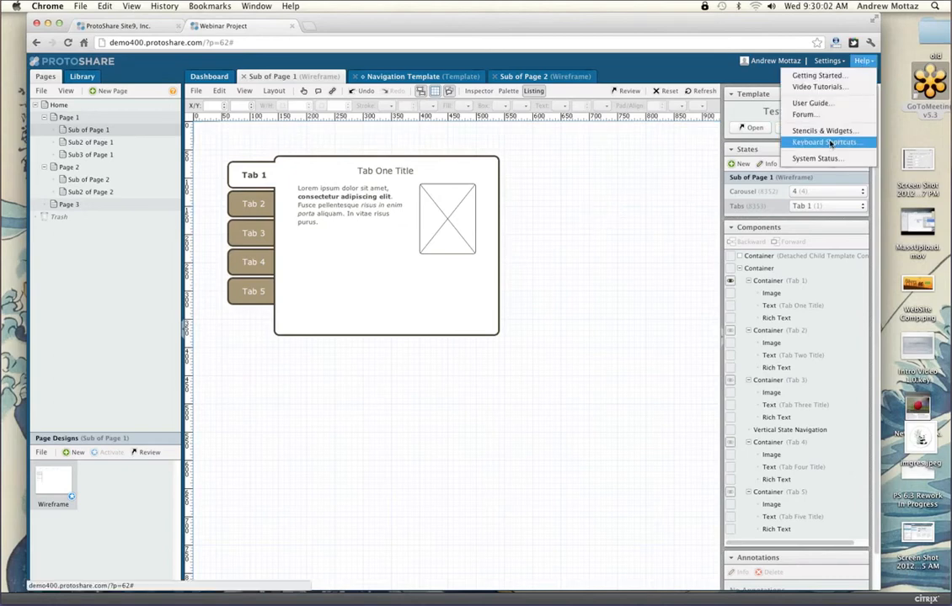
click(619, 175)
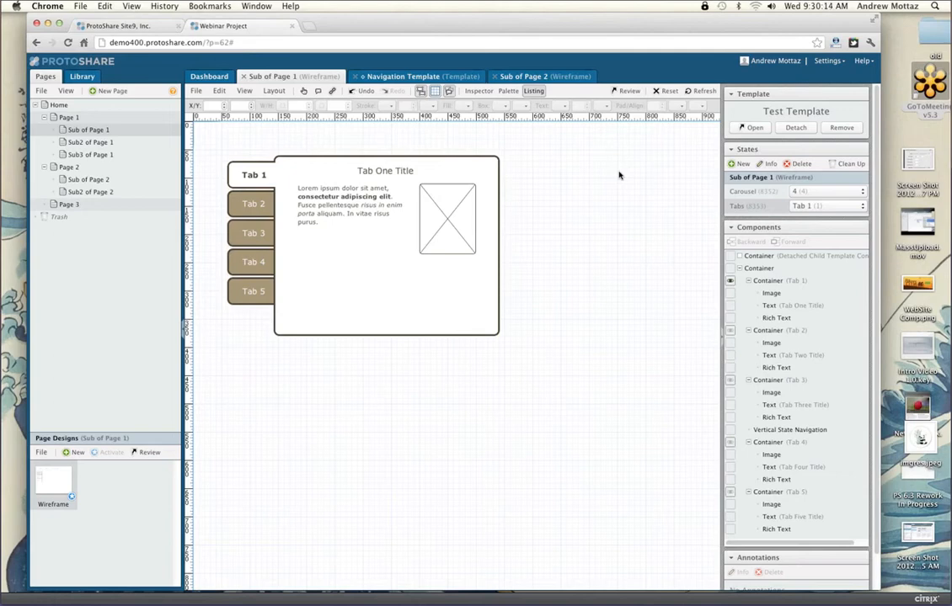
Step: Switch from the page tree to the library and show the contents of the Assets folder
click(80, 76)
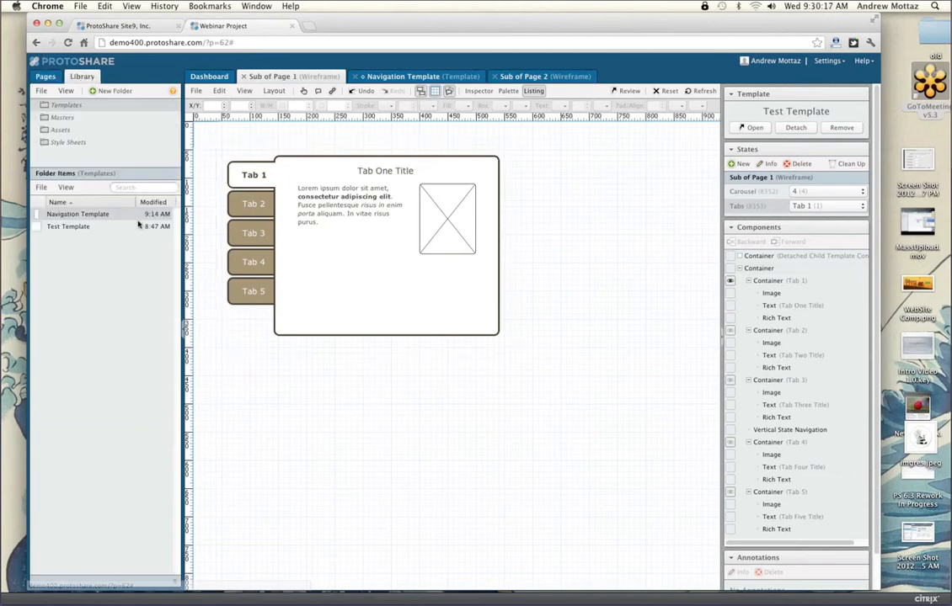
click(64, 143)
key(Up)
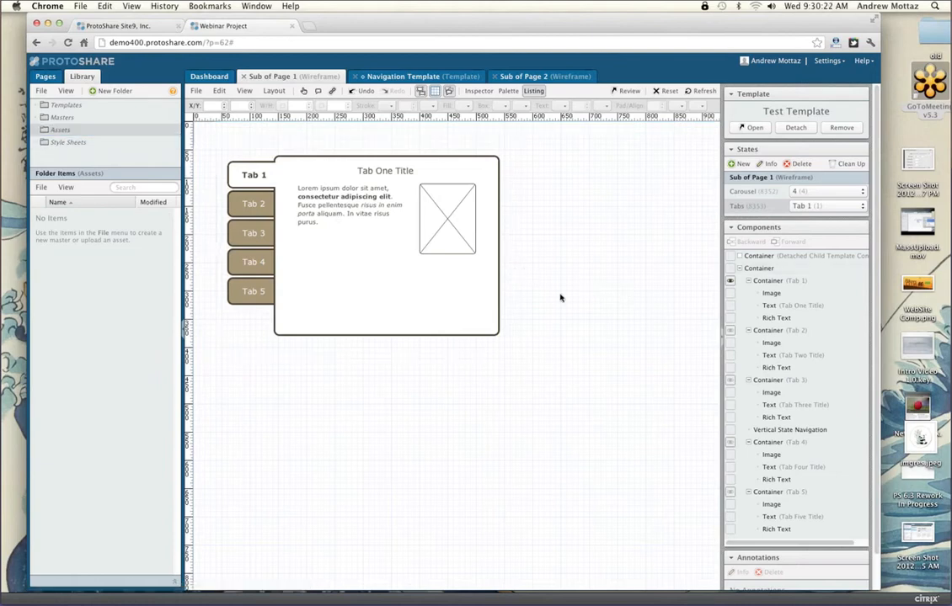
Step: Duplicate the vertical tab panel with the copy at X 200, Y 260, and delete the copy
click(374, 303)
drag(375, 303, 467, 428)
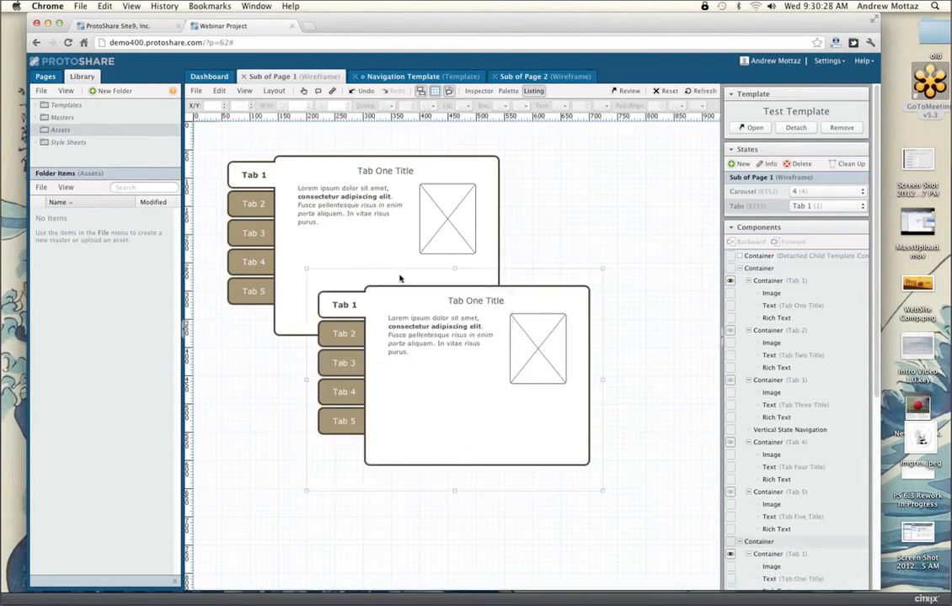
click(416, 341)
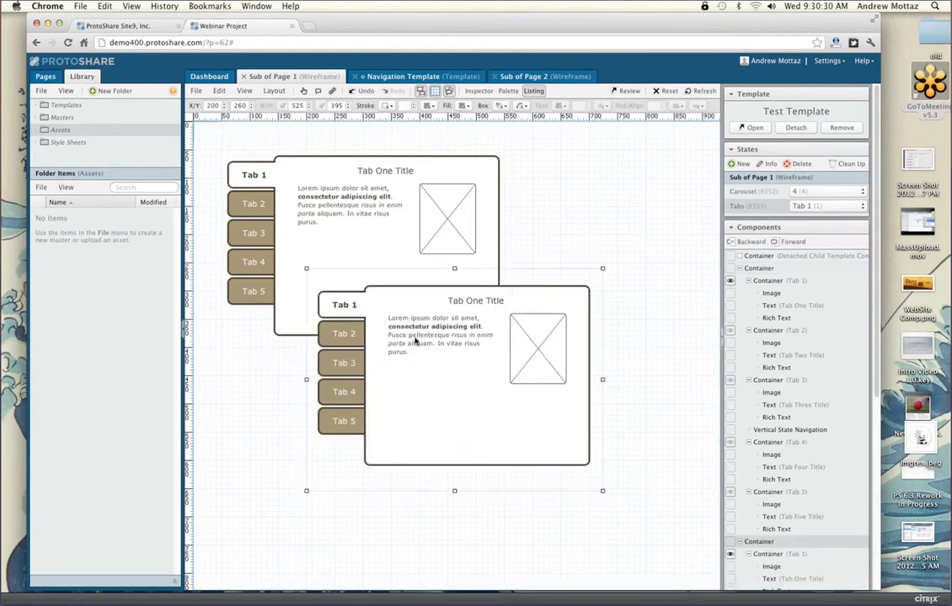
key(Delete)
Step: Show the inspector for the whole tab panel container, leaving the component palette closed
click(479, 90)
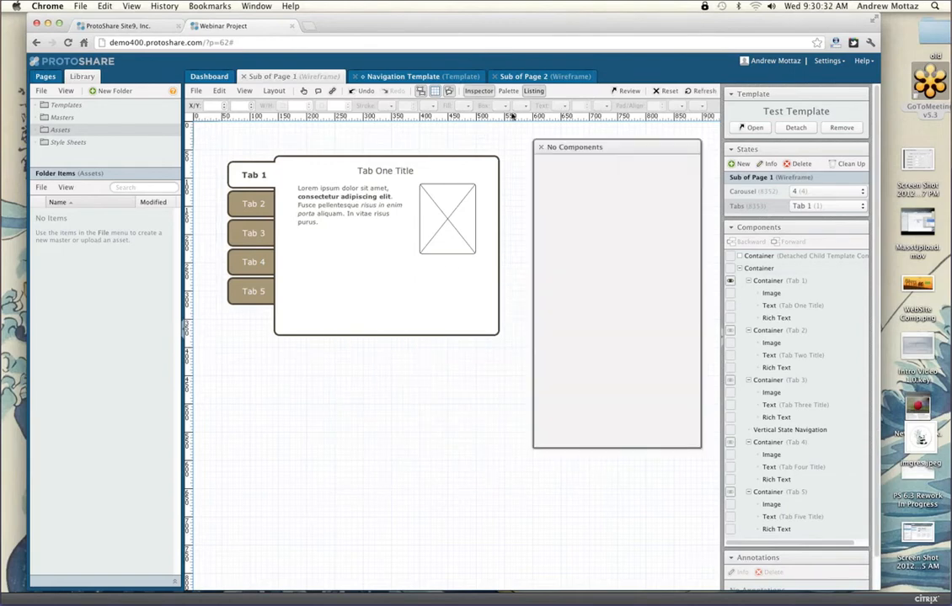
click(508, 90)
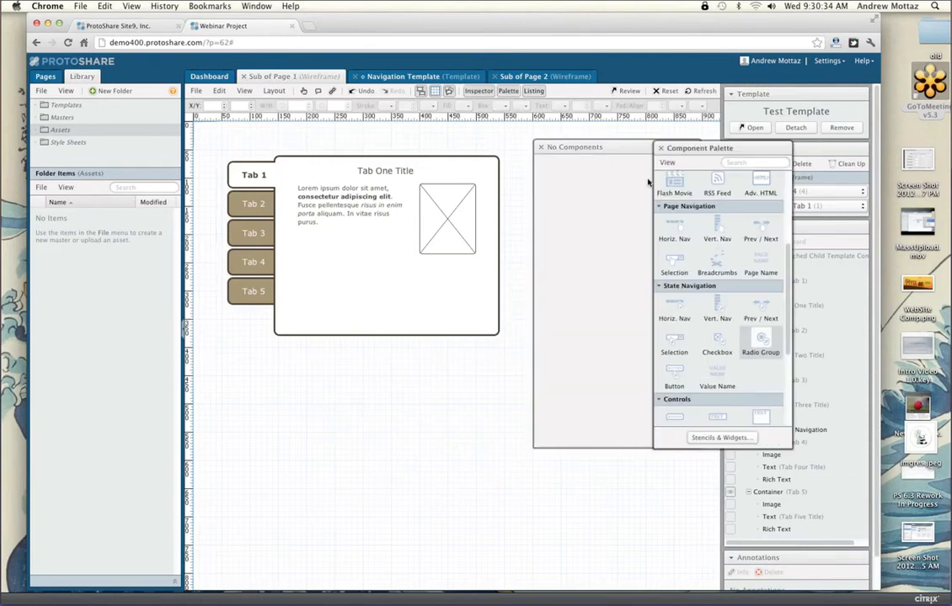
scroll(685, 287, down, 1)
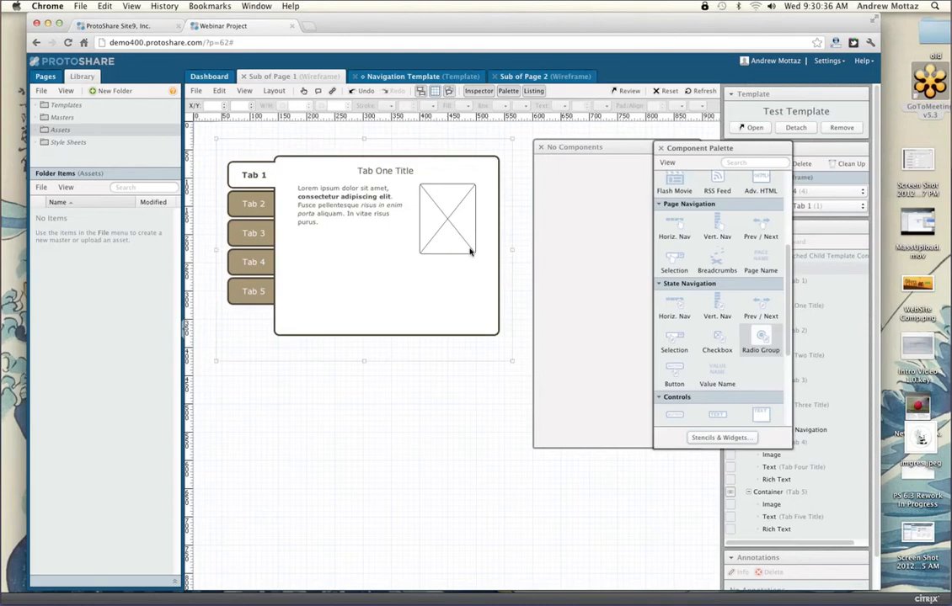
click(470, 251)
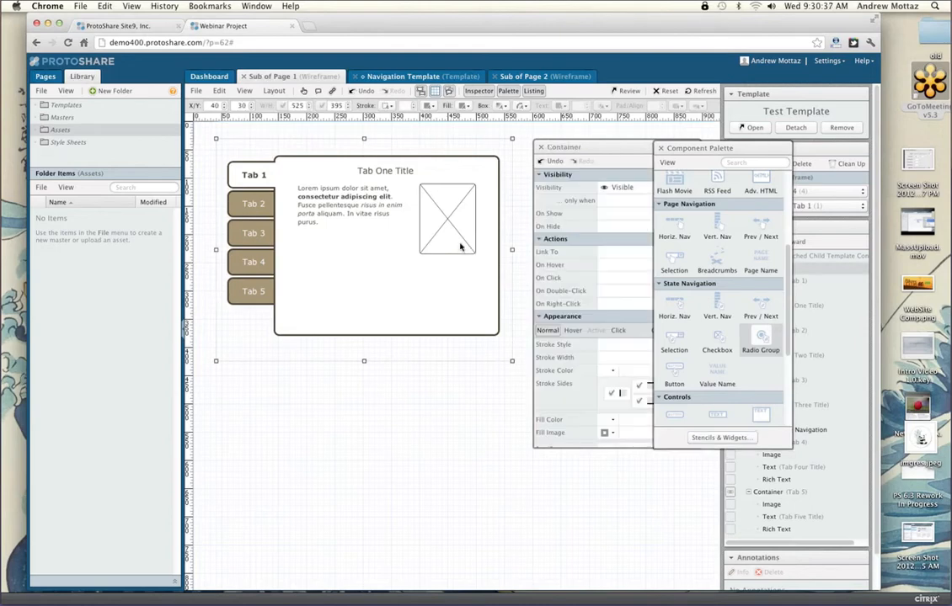
click(724, 149)
click(661, 148)
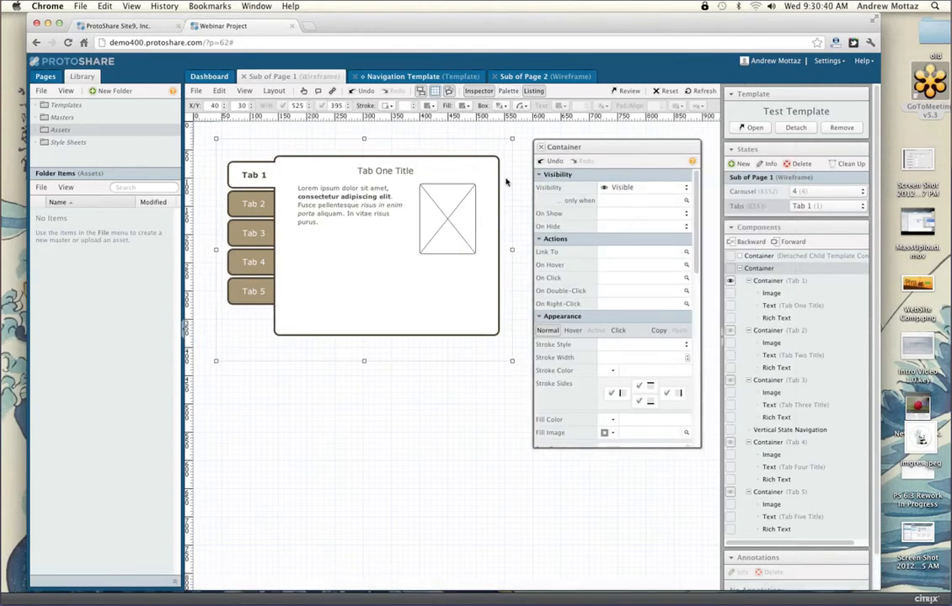
Step: Enlarge the Tab 1 placeholder image to 120 by 150 and try further freehand resizing with a changed dimension constraint
click(446, 210)
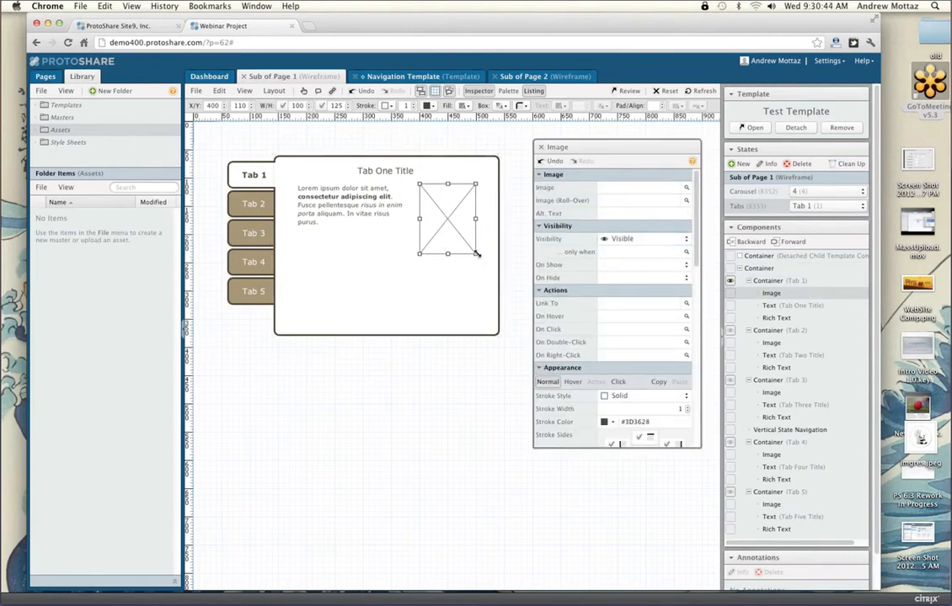
mouse_move(477, 254)
mouse_down()
mouse_move(516, 294)
mouse_move(474, 229)
mouse_move(447, 229)
mouse_move(474, 280)
mouse_move(526, 289)
mouse_move(451, 225)
mouse_move(498, 278)
mouse_move(470, 240)
mouse_move(488, 268)
mouse_up()
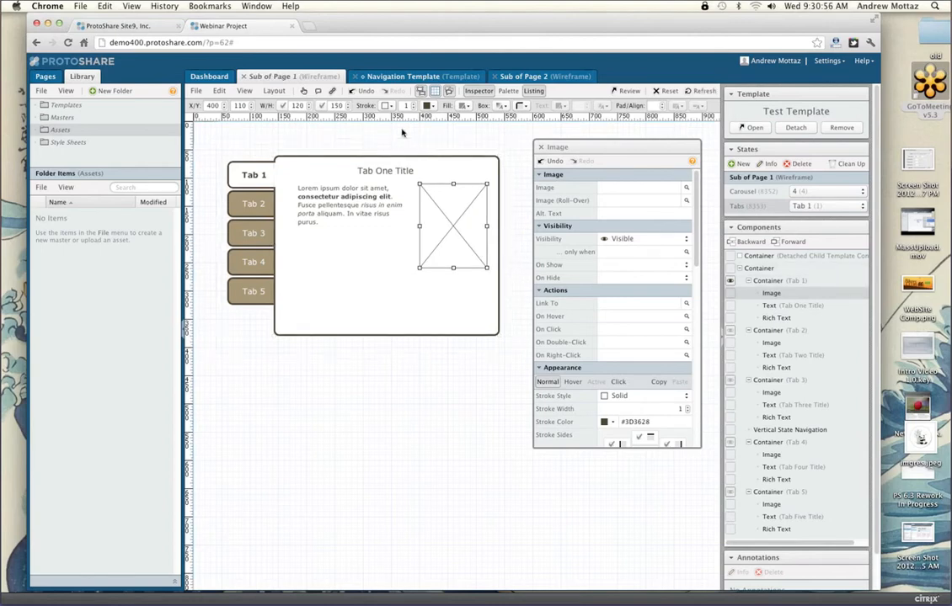
click(358, 124)
click(280, 105)
mouse_move(485, 252)
mouse_down()
mouse_move(486, 313)
mouse_move(485, 239)
mouse_up()
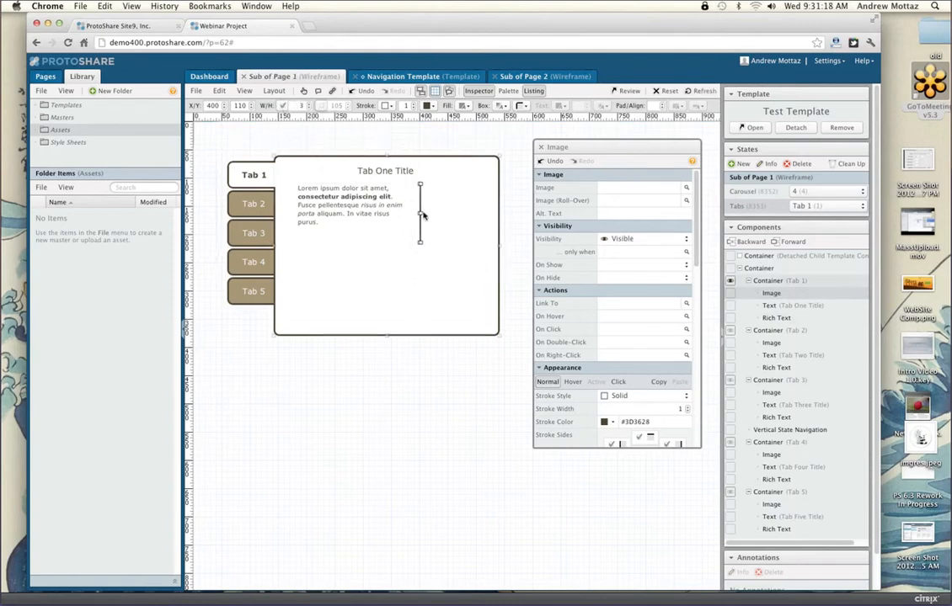
drag(457, 217, 495, 216)
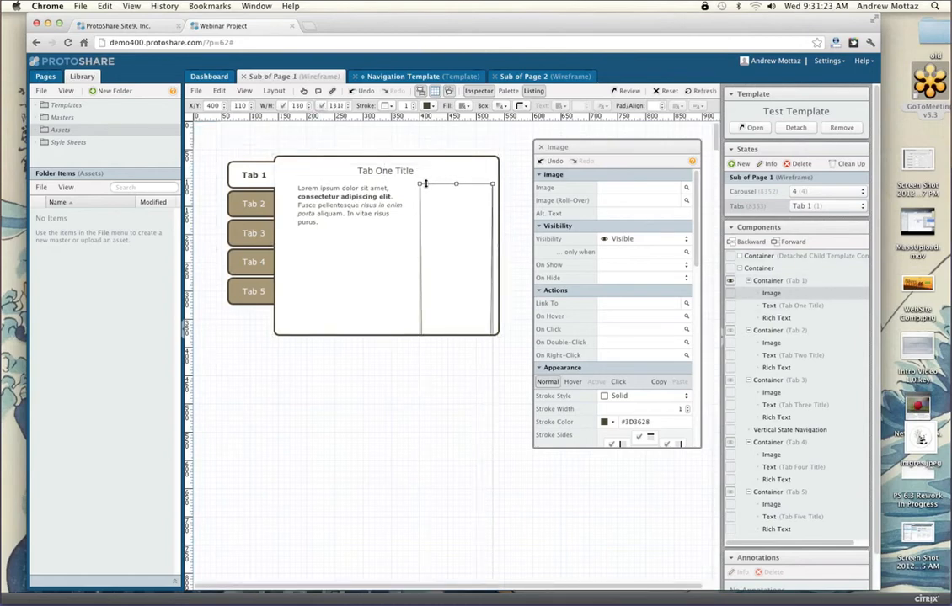
Step: Set both the width and the height of the Tab 1 image to 10
click(296, 105)
text(10)
key(Tab)
text(10)
key(Return)
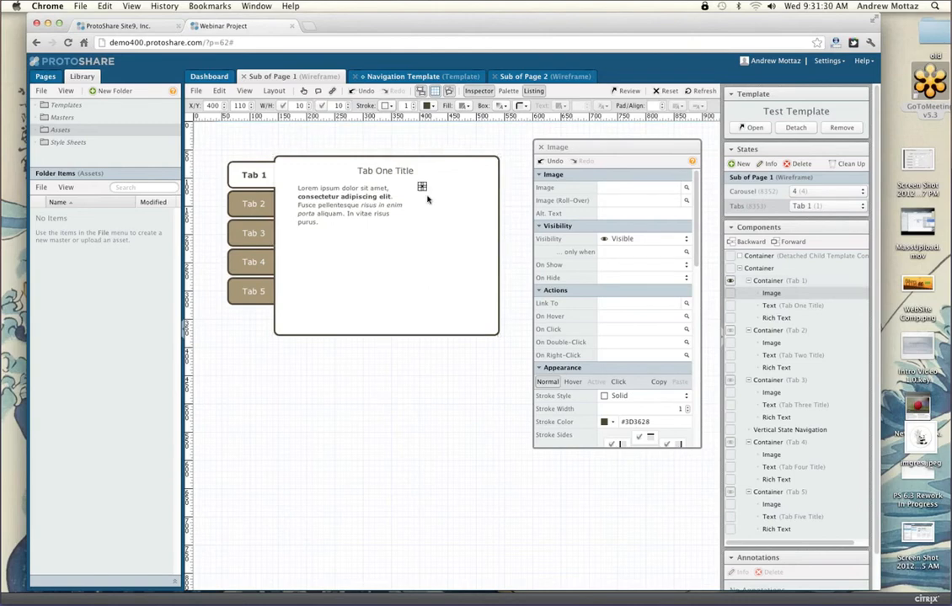
Step: Resize the Tab 1 image by its handles and set its width to 12
drag(426, 191, 459, 225)
drag(459, 226, 420, 236)
drag(422, 211, 433, 210)
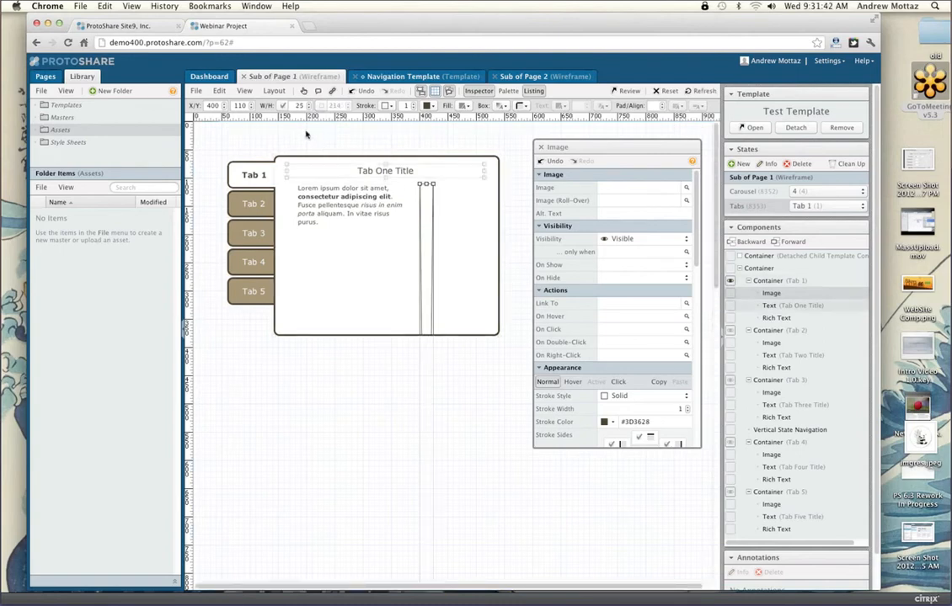
double_click(299, 105)
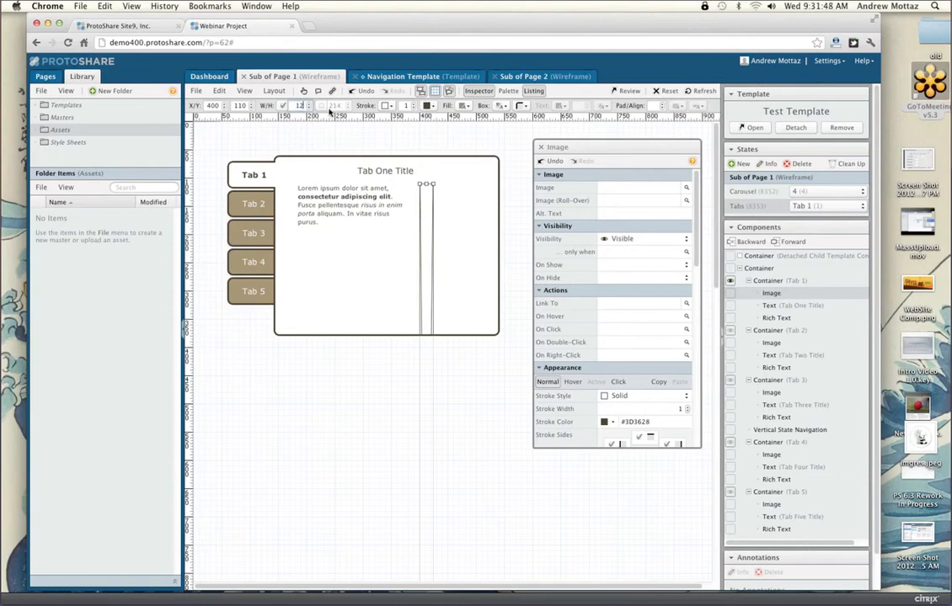
text(12)
key(Return)
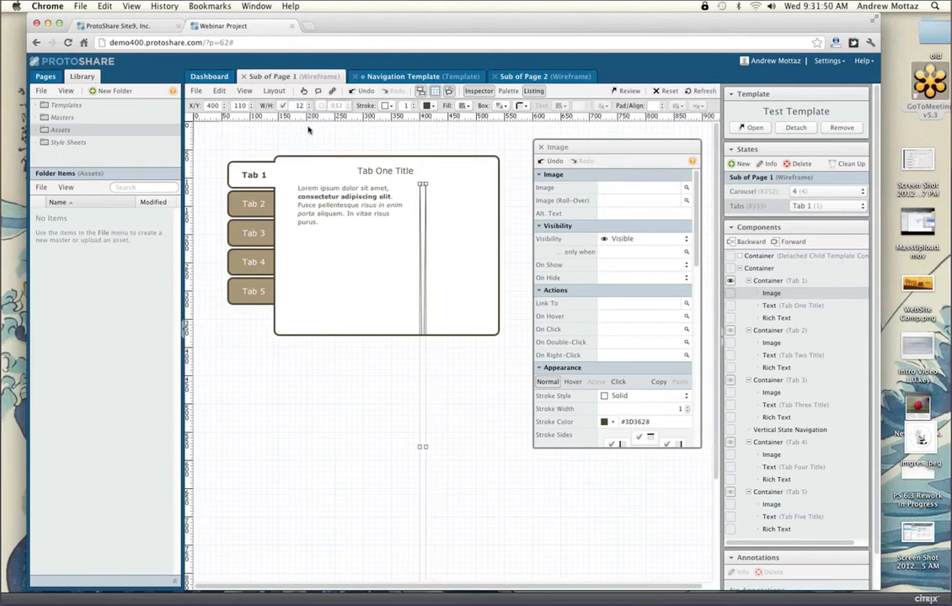
Step: Constrain the Tab 1 image by height instead of width and enlarge the image within the tab panel
click(322, 106)
key(Return)
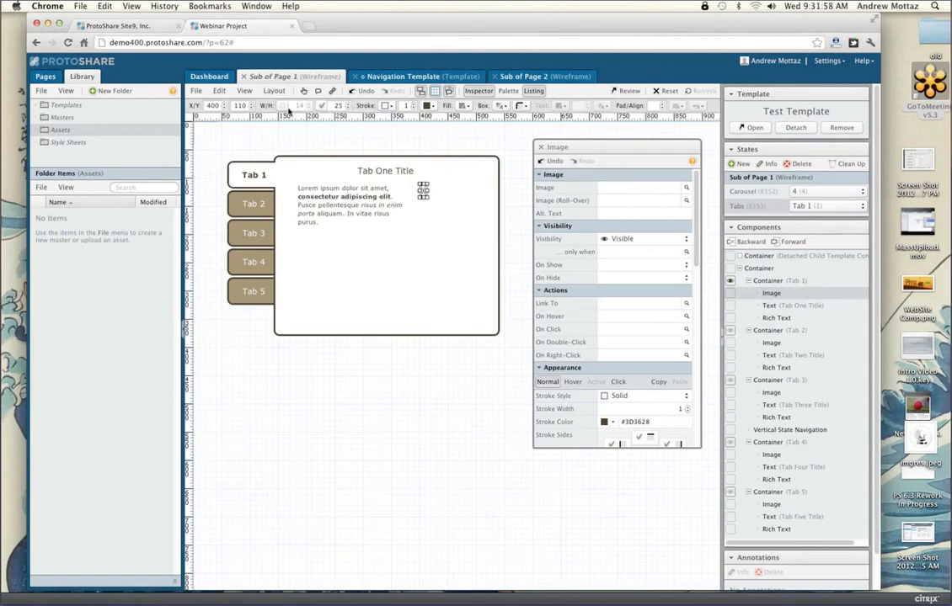
click(421, 179)
drag(427, 191, 474, 201)
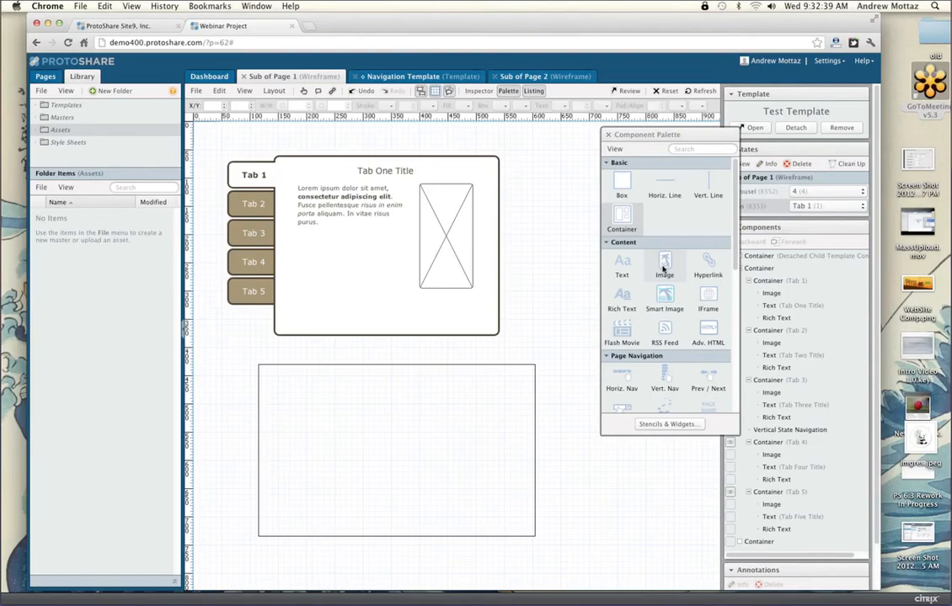
Step: Place an image inside the empty container below the tab panel and lock the container's contents
drag(586, 239, 322, 433)
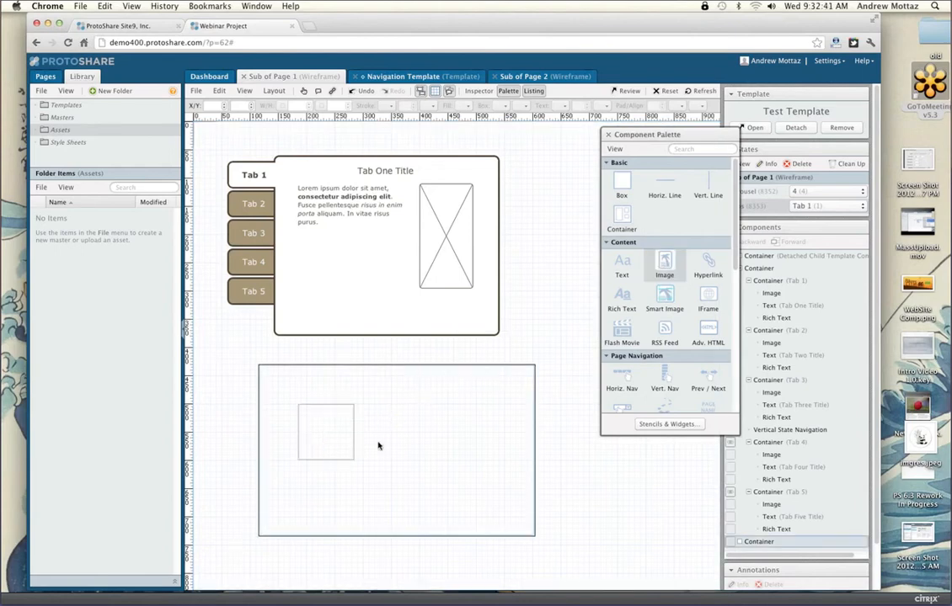
right_click(455, 446)
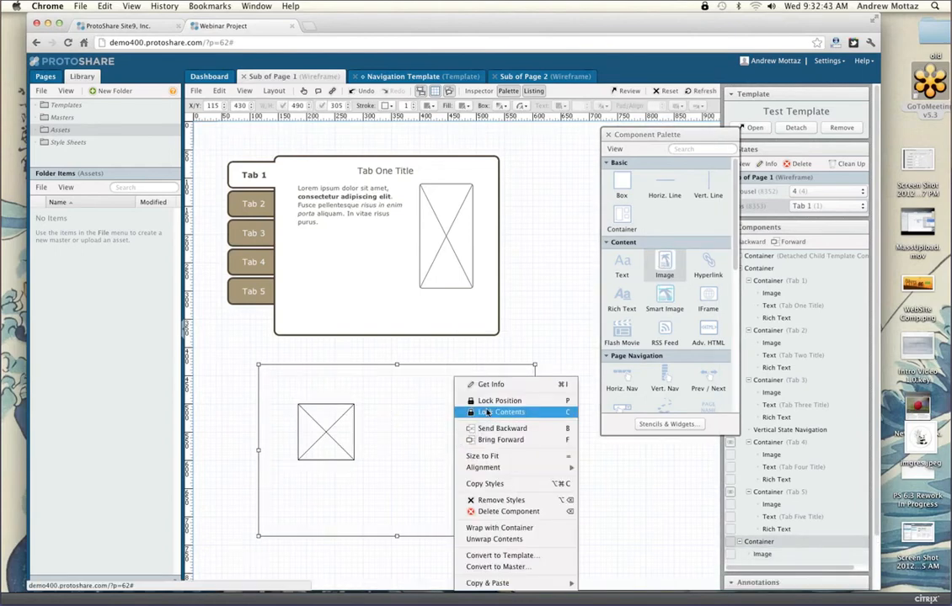
click(487, 412)
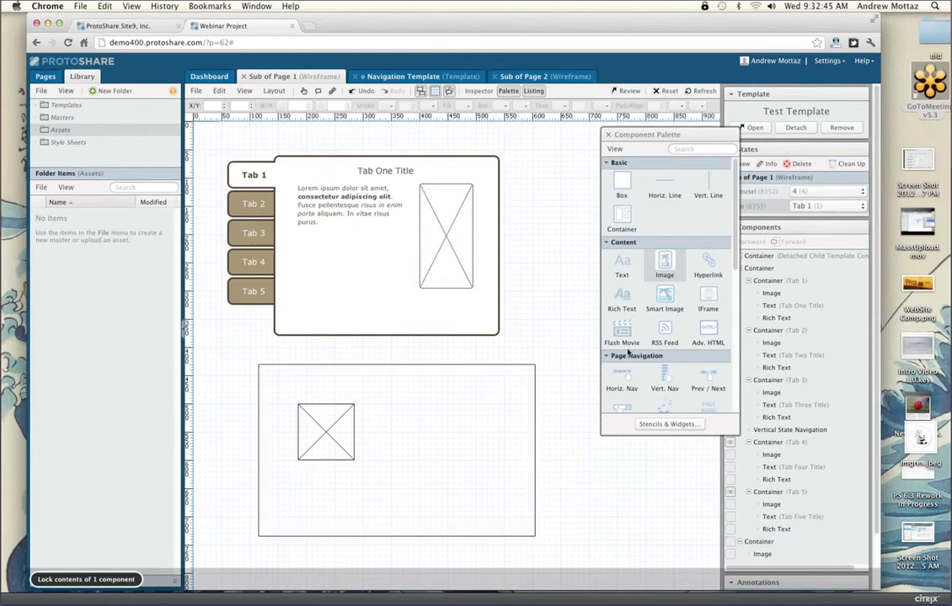
Step: Place a second image over the locked container at X 385, Y 485 and move the container to X 80, Y 420
drag(660, 262, 438, 424)
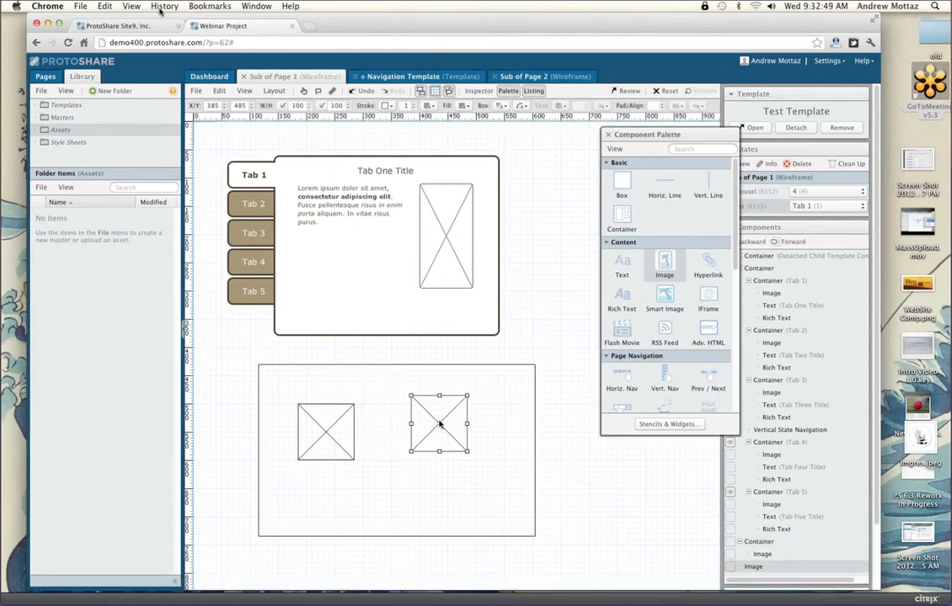
click(607, 135)
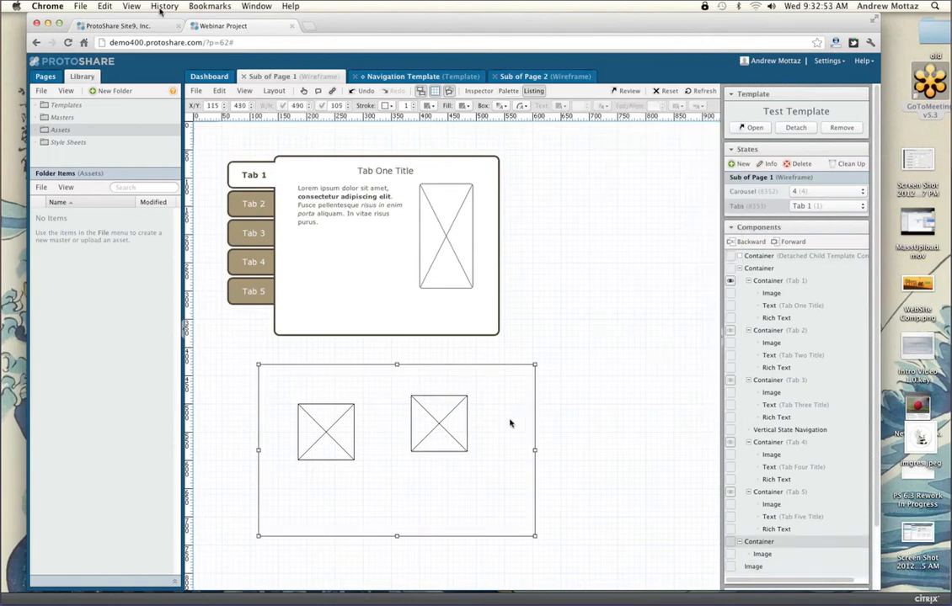
drag(510, 418, 601, 295)
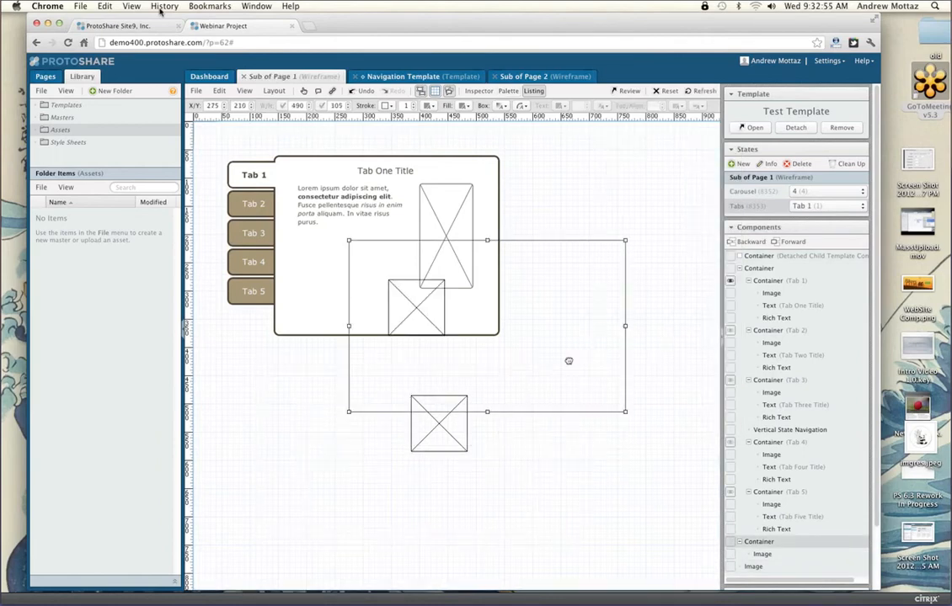
drag(566, 359, 457, 478)
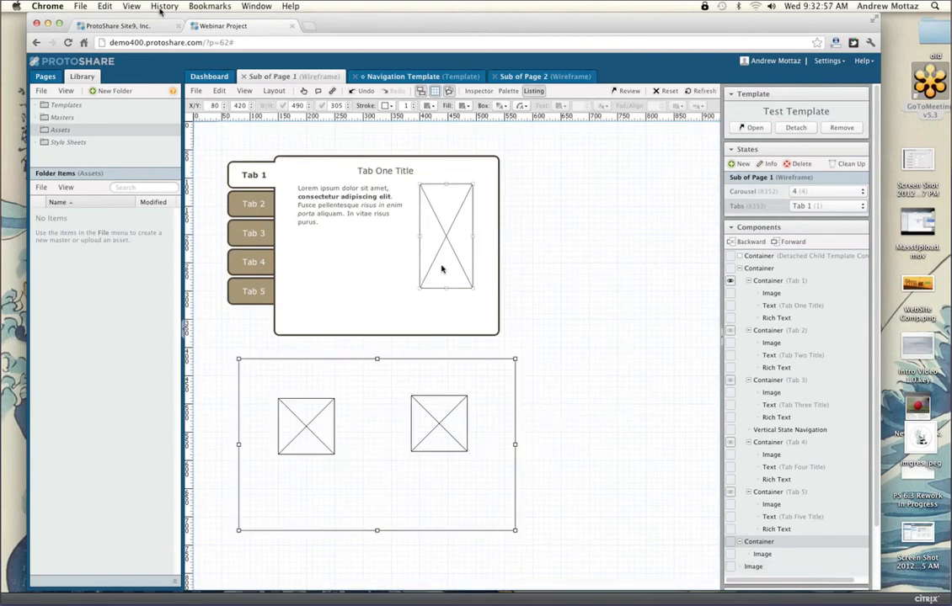
Step: Unlock the lower container's contents and move its inner image toward the container's lower middle
right_click(488, 372)
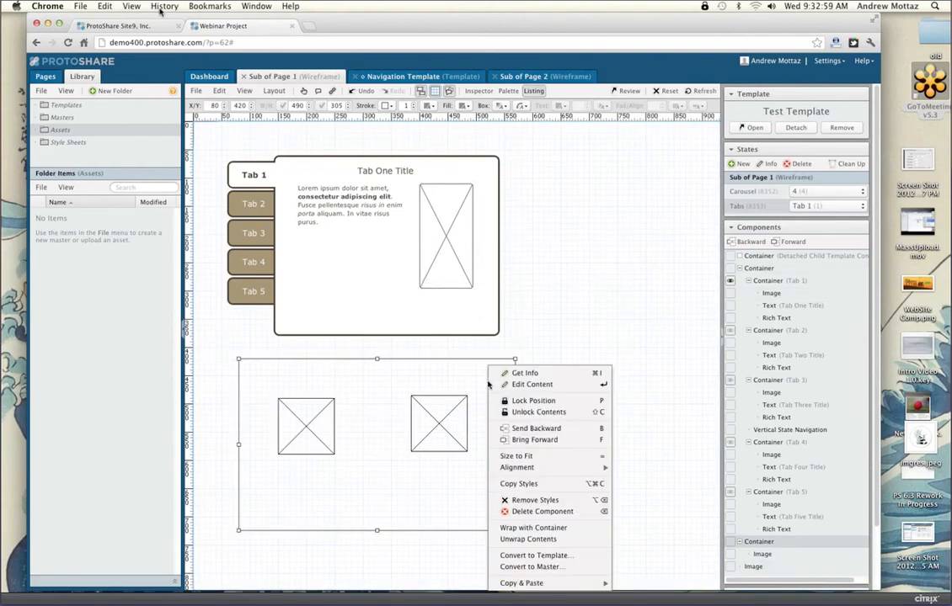
click(523, 413)
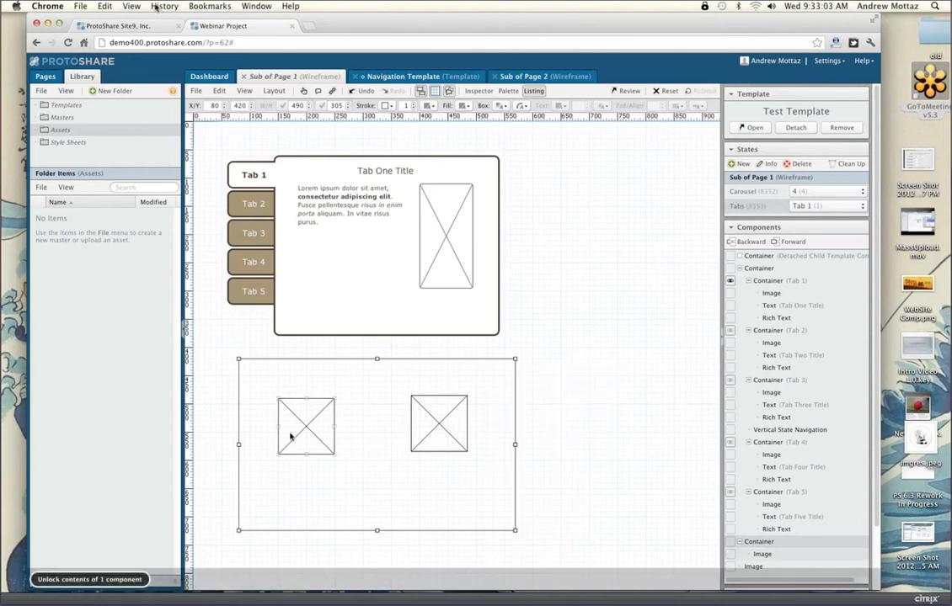
drag(314, 421, 360, 465)
Step: Lock the lower container's contents again and move the container with its image to X 110, Y 455
right_click(410, 488)
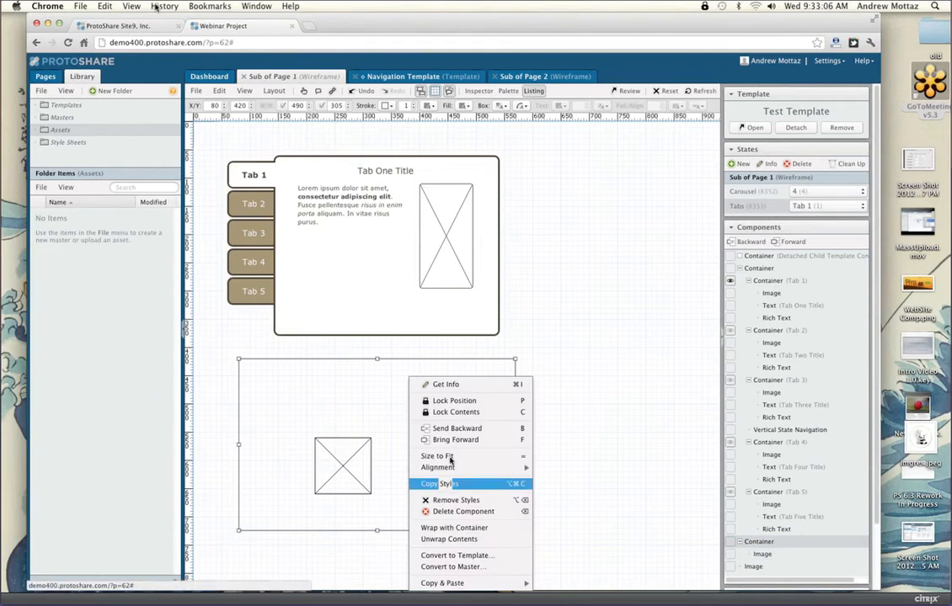
click(455, 413)
drag(336, 395, 424, 370)
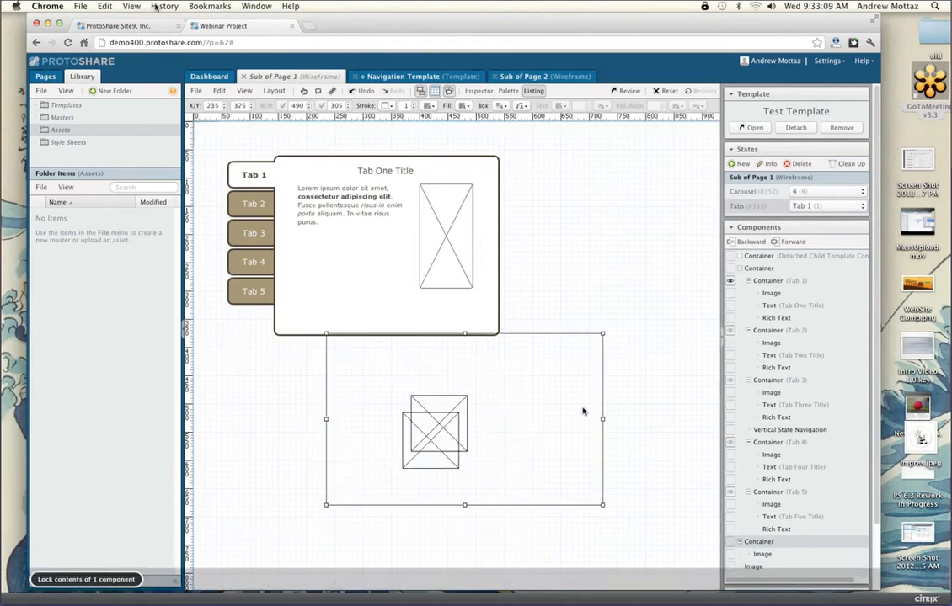
drag(561, 435, 499, 475)
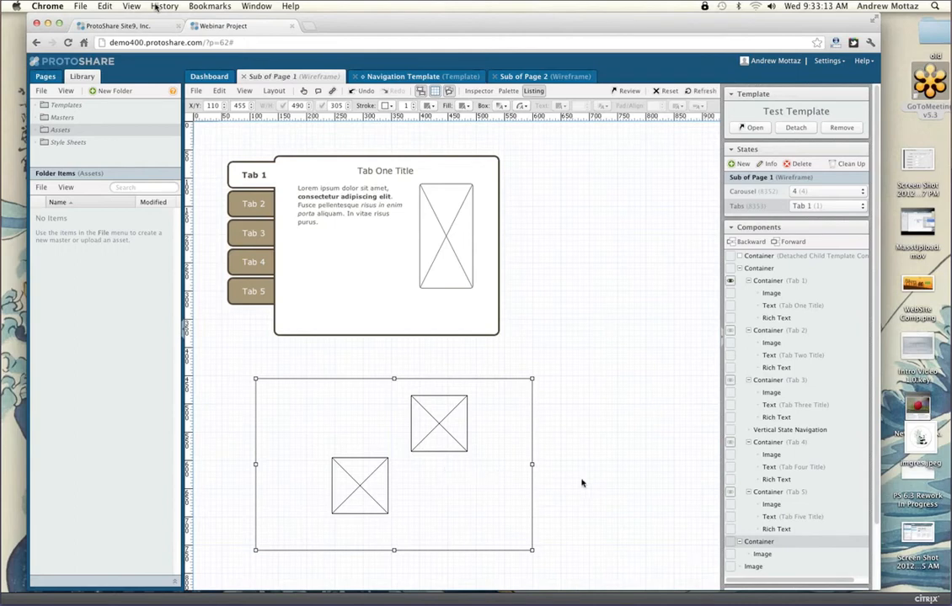
Step: Unlock the lower container's contents and open the properties of the image inside it
double_click(367, 488)
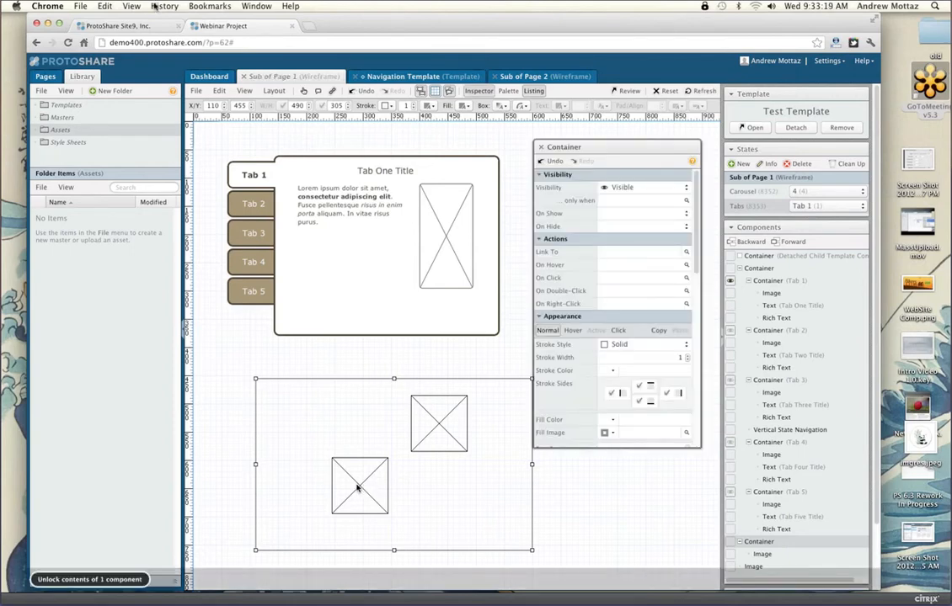
click(357, 488)
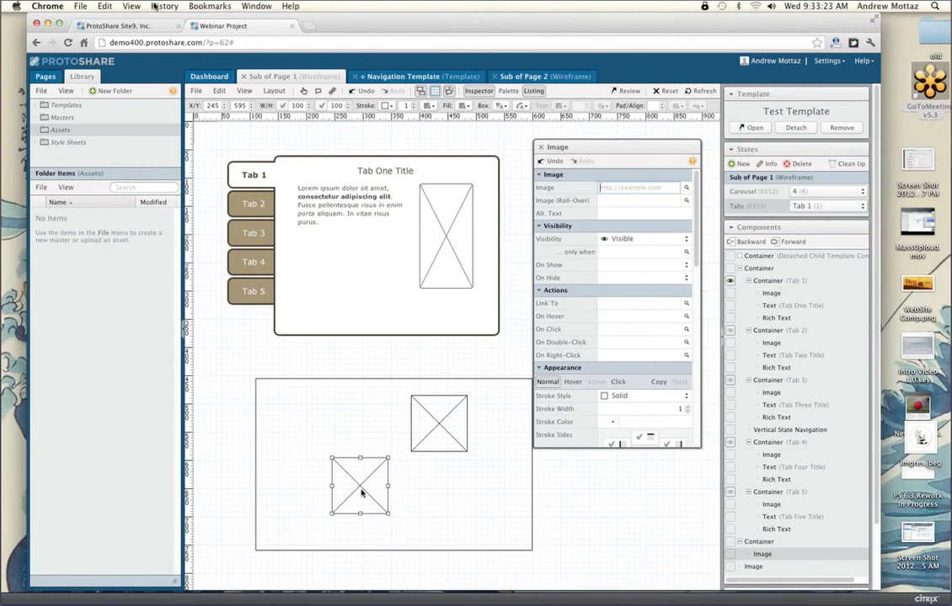
Step: Move the image inside the lower container to X 200, Y 570 and close the component properties
drag(362, 492, 337, 478)
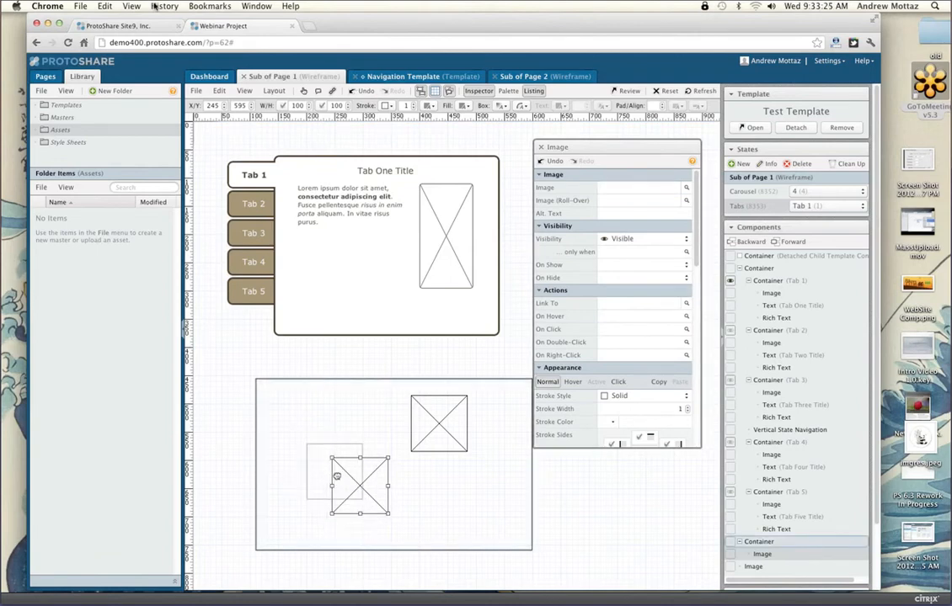
click(443, 511)
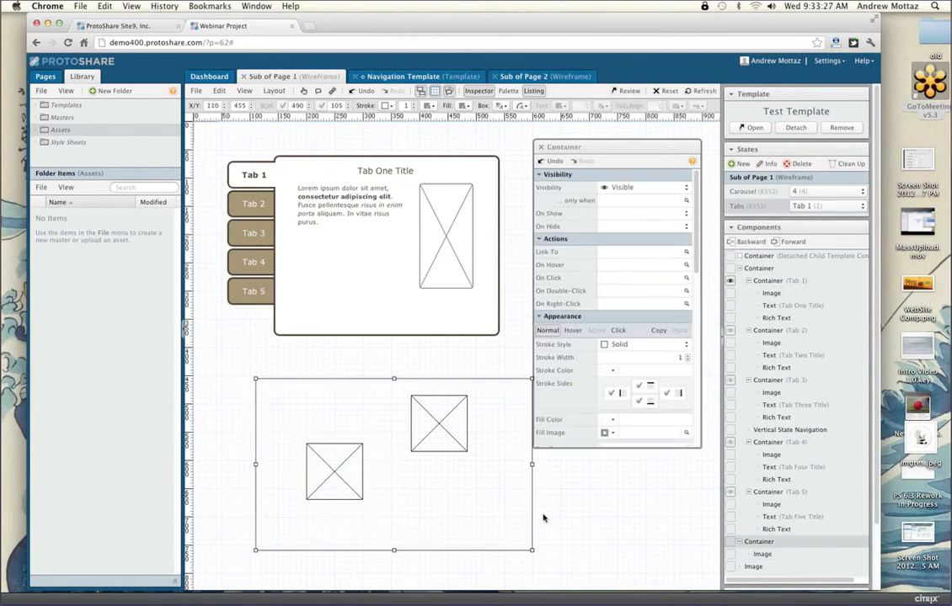
click(564, 517)
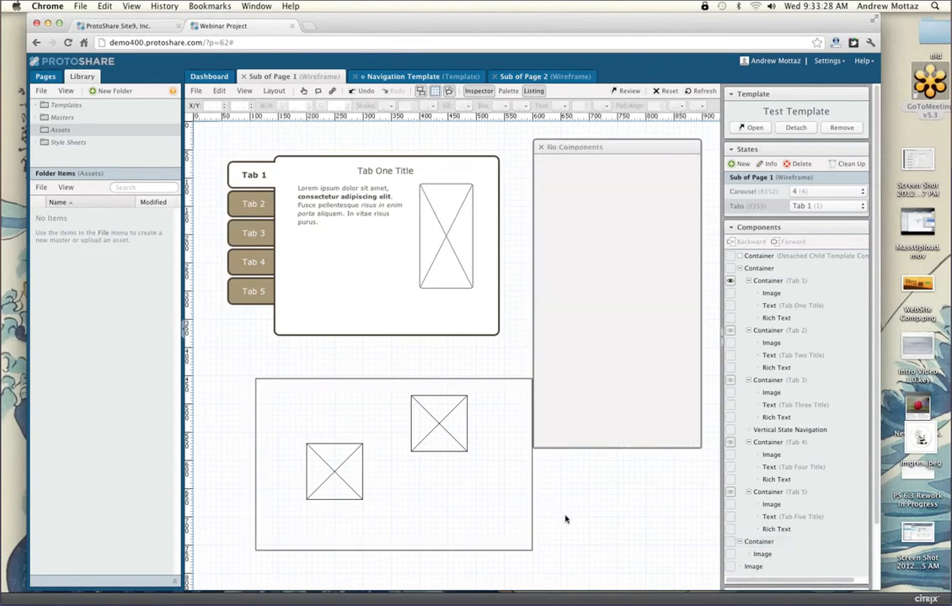
click(541, 149)
Step: Delete the lower container's inner image, the image lying over the container, and the container itself
click(361, 426)
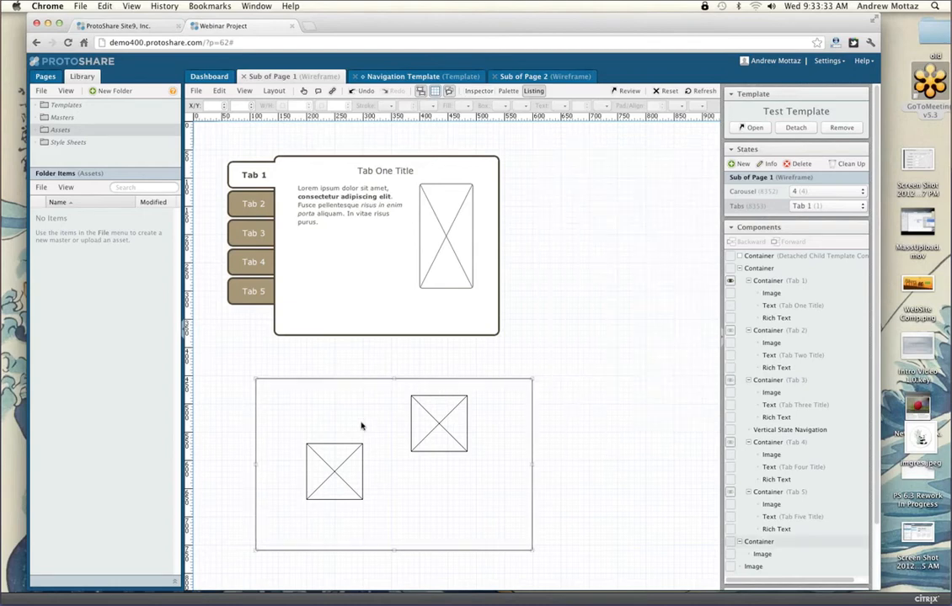
click(362, 448)
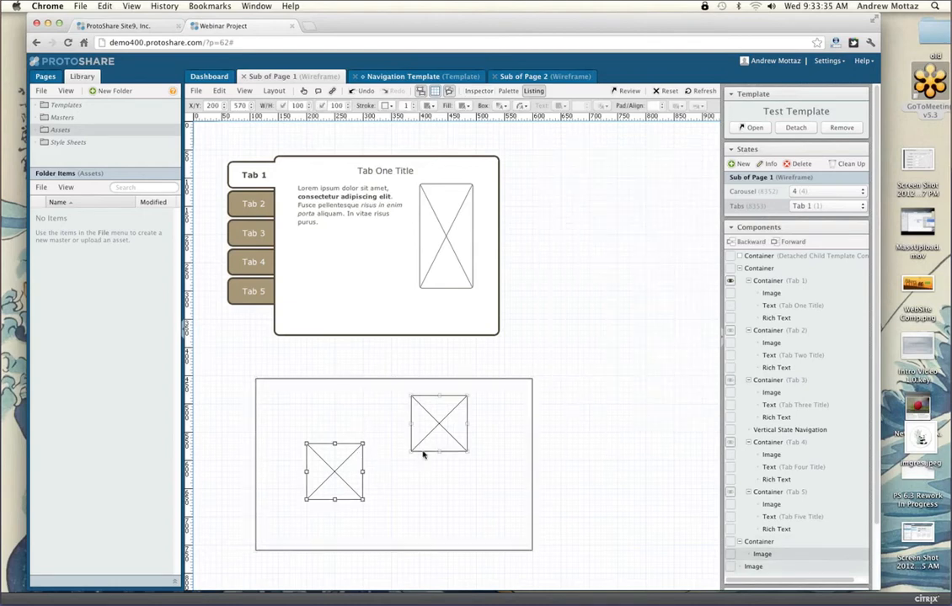
key(Delete)
click(440, 450)
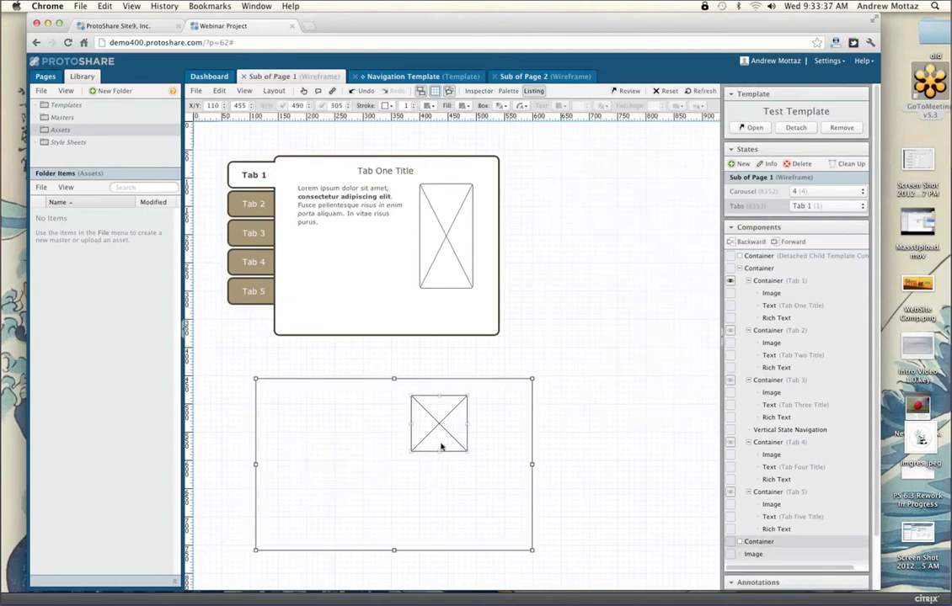
key(Delete)
click(436, 468)
key(Delete)
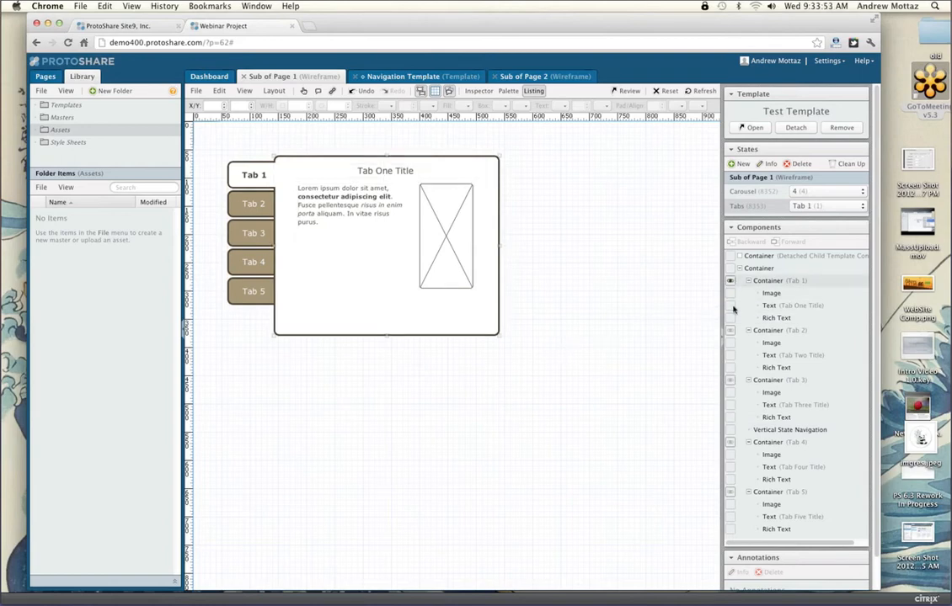
Step: Switch the tab component to the Tab 2 state and then to the Tab 3 state by showing their containers
click(730, 331)
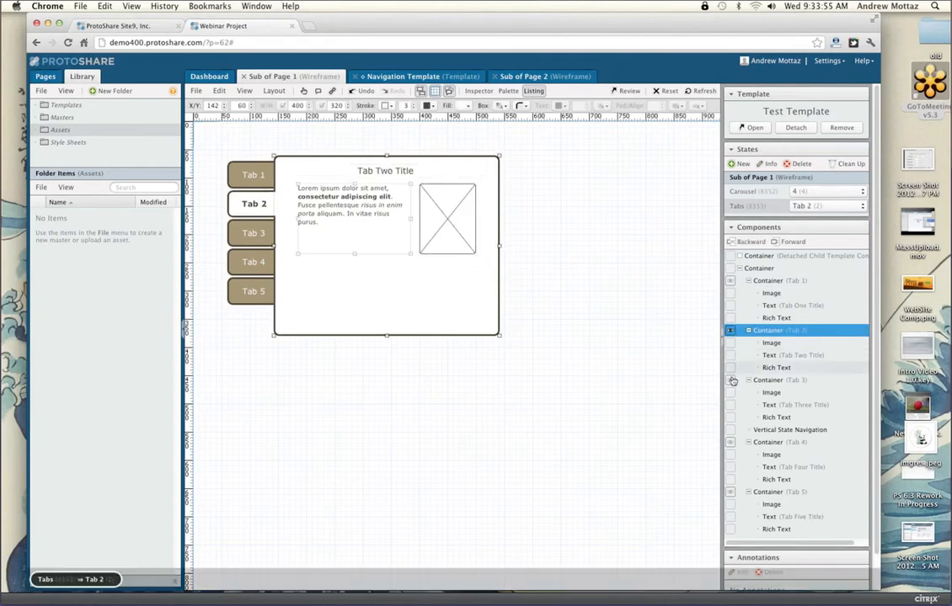
click(730, 380)
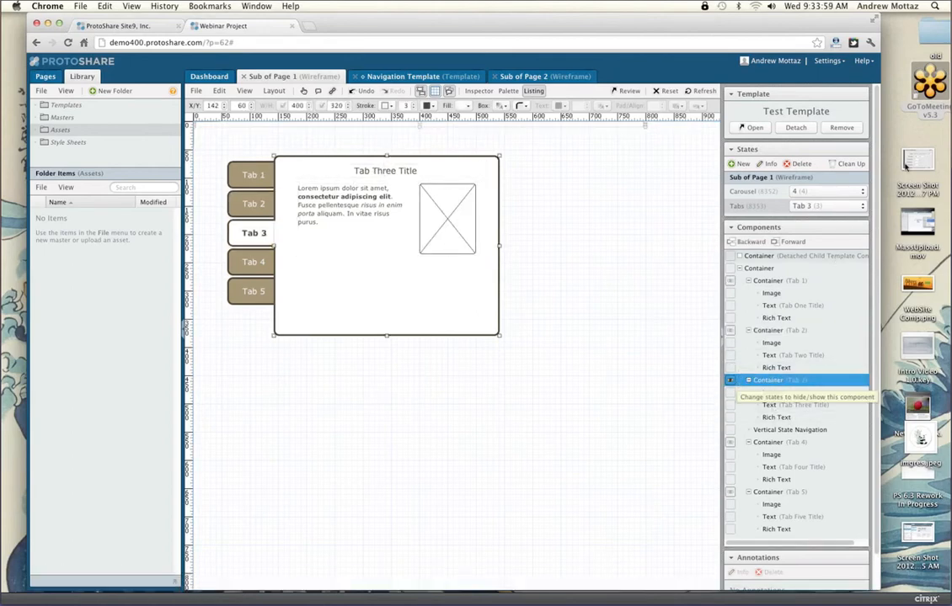
click(945, 56)
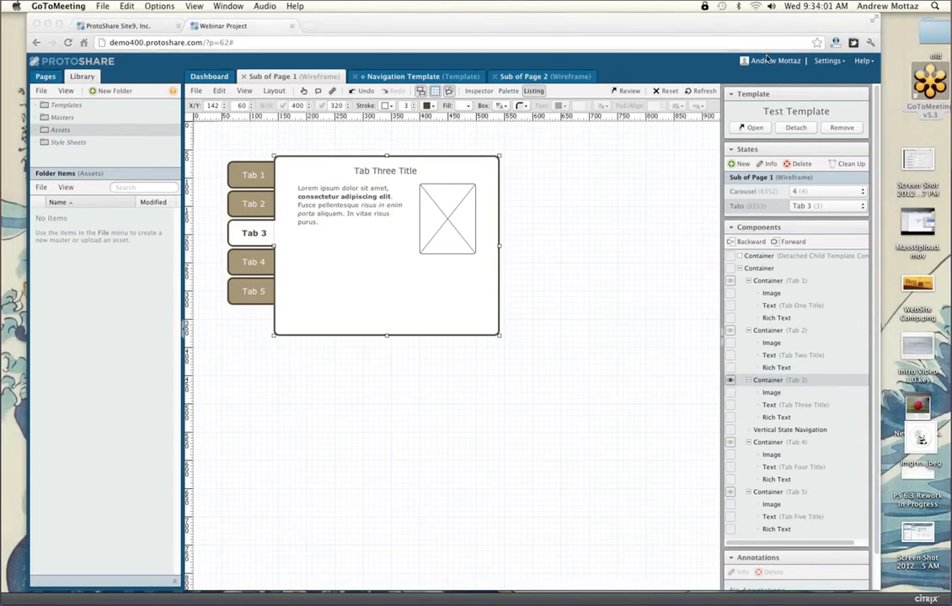
click(749, 285)
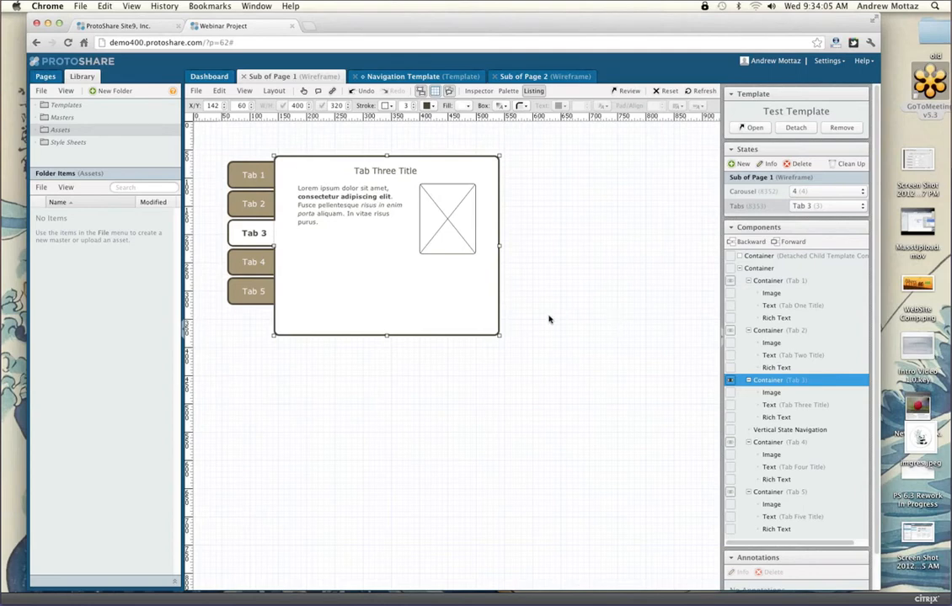
click(576, 325)
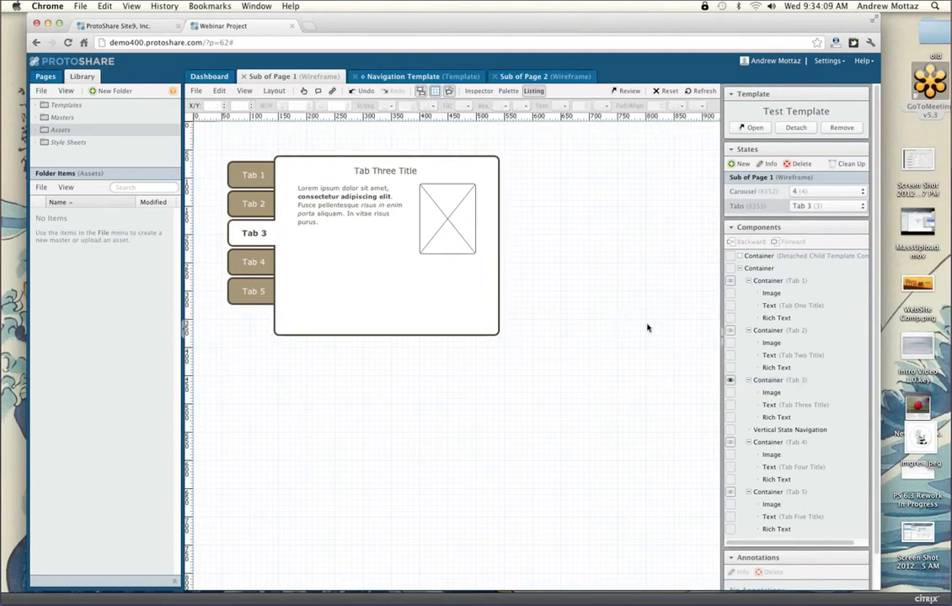
click(767, 382)
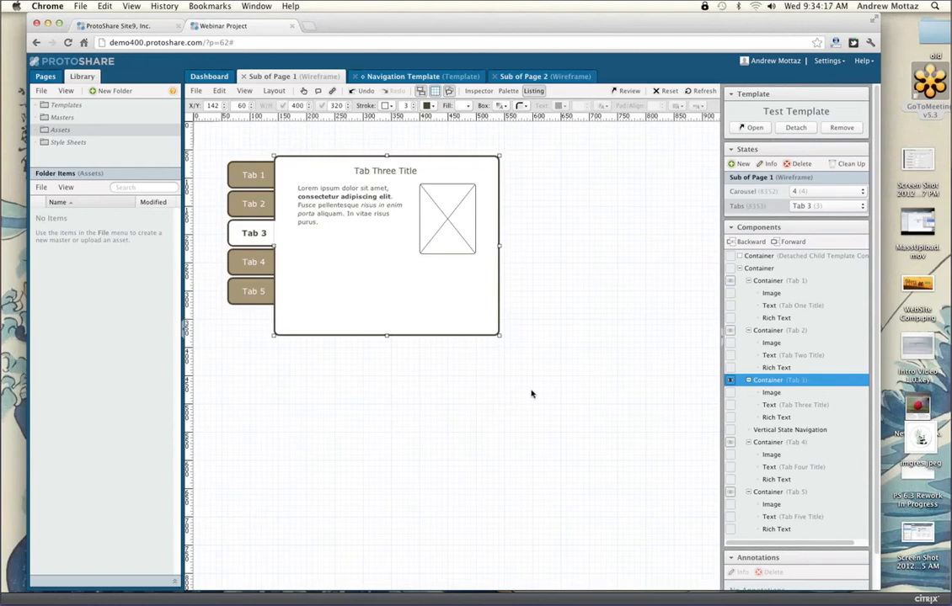
click(564, 383)
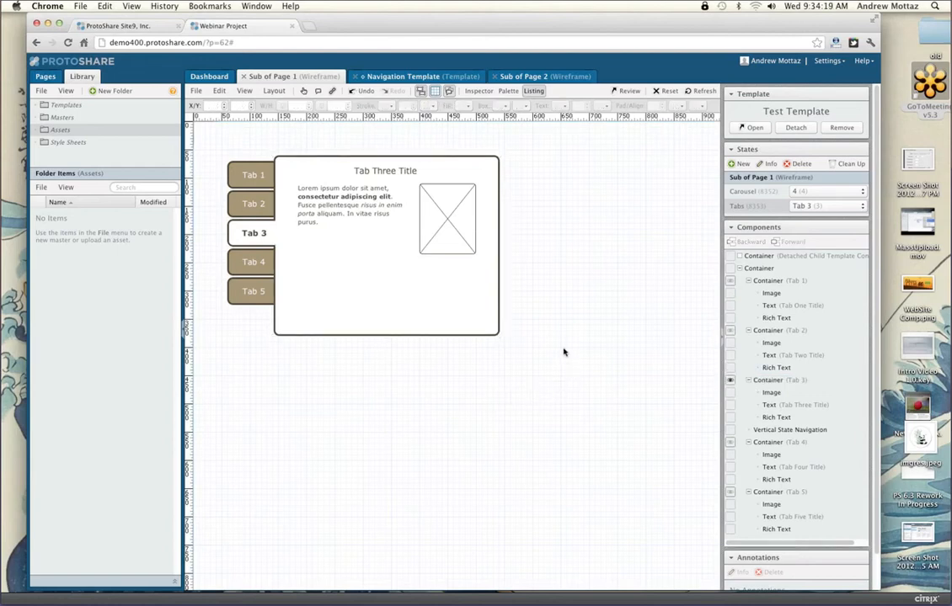
Step: Copy the Tab 3 image onto the blank canvas at X 300, Y 520 and duplicate it into a horizontal row of three
click(454, 236)
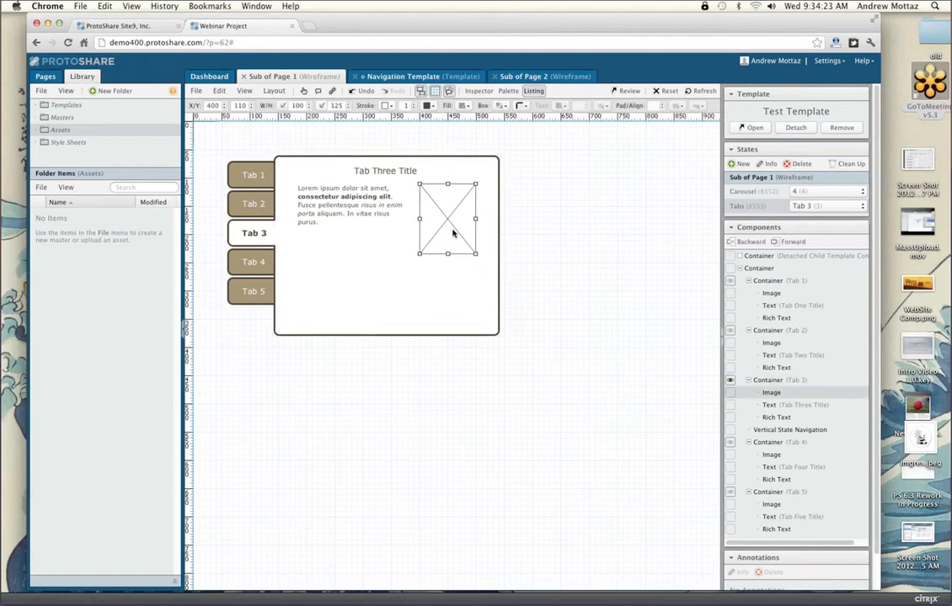
drag(452, 233, 394, 461)
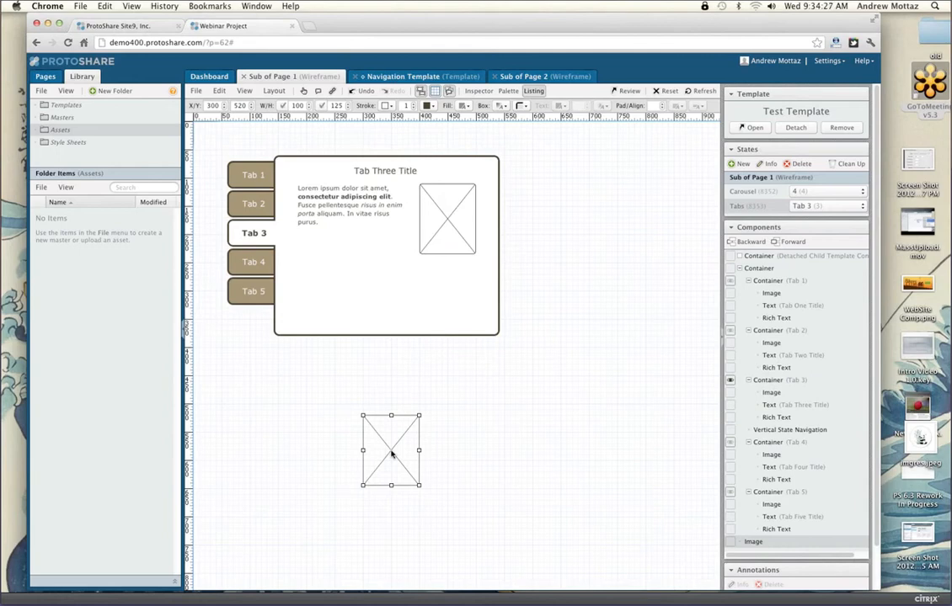
drag(390, 455, 518, 457)
click(603, 518)
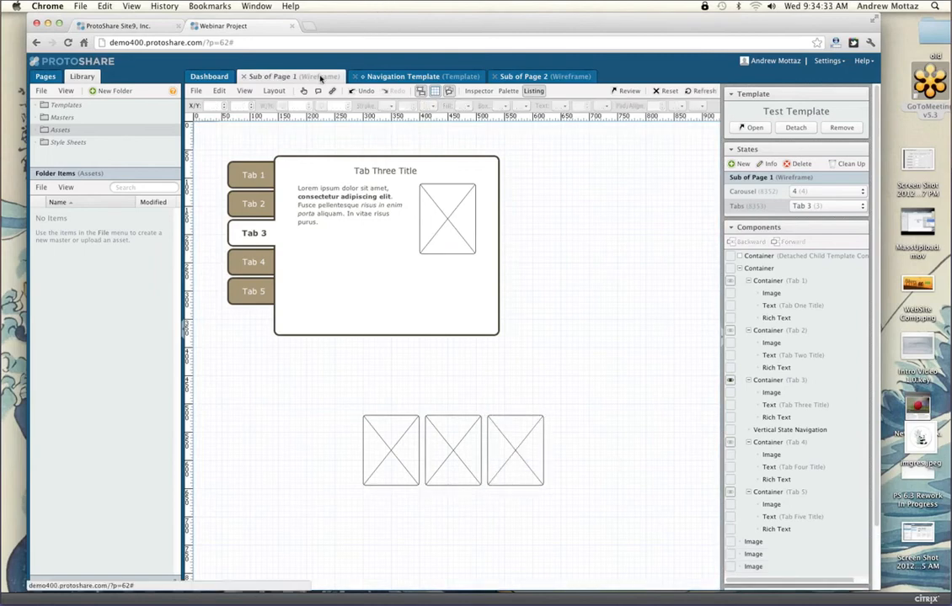
Step: Group the three images below the tab component and move the group to the right and up to Y 445
click(390, 442)
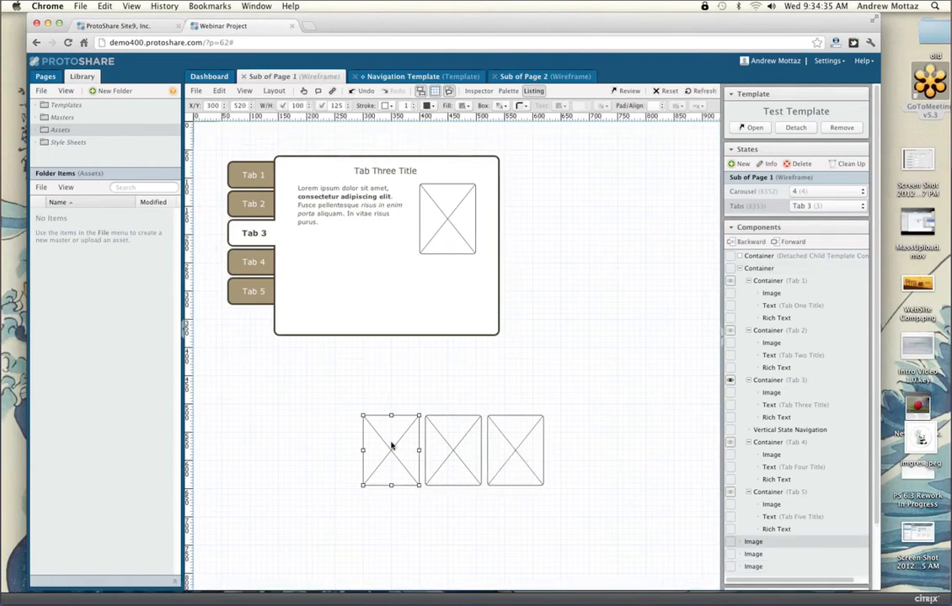
shift+click(459, 434)
shift+click(508, 445)
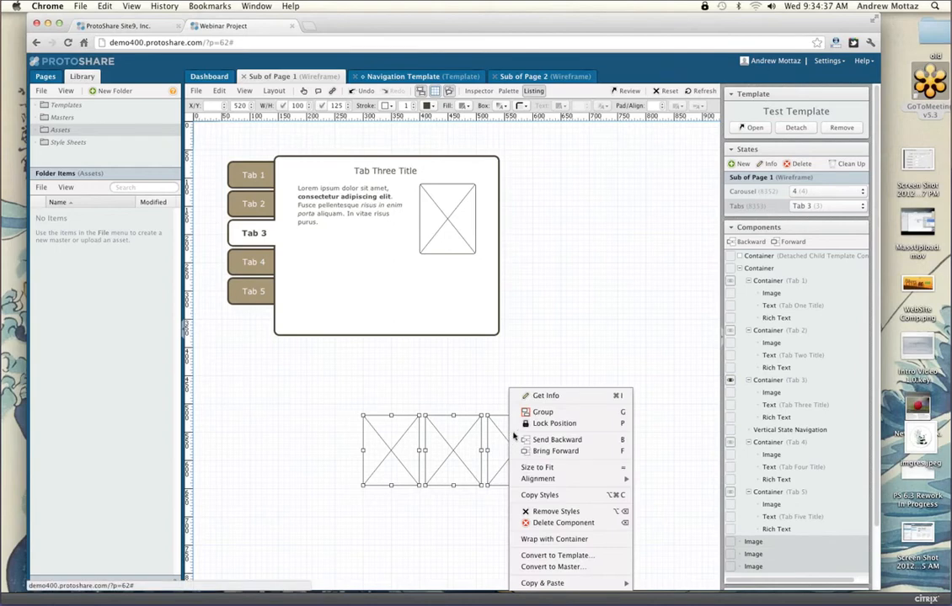
click(539, 411)
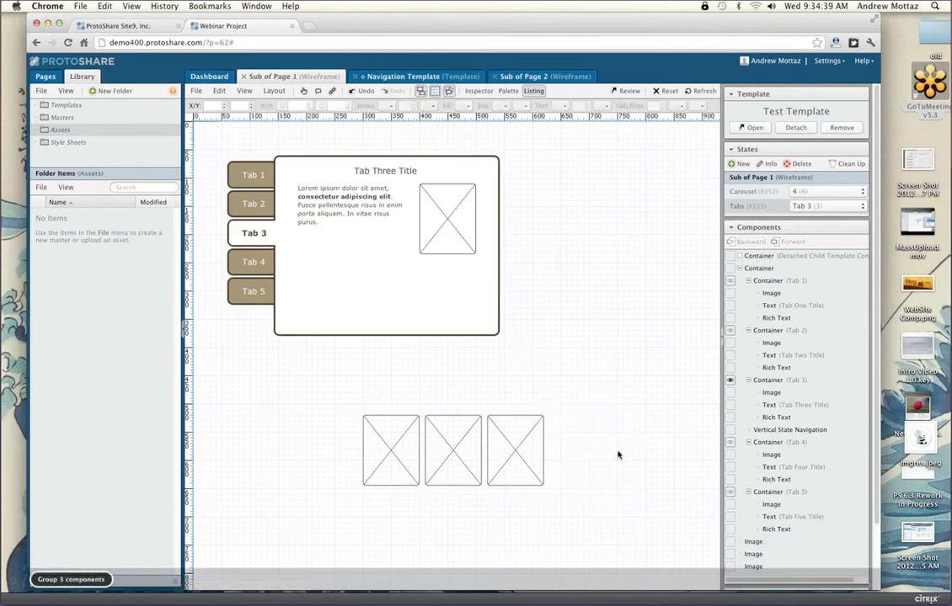
drag(520, 470, 603, 427)
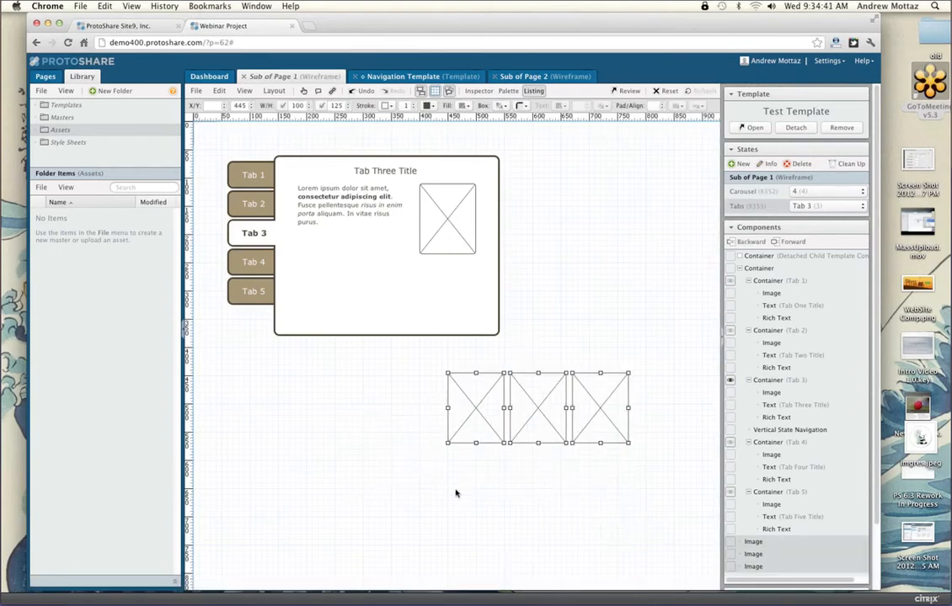
Step: View the shared properties of the three grouped images and close them again
click(478, 90)
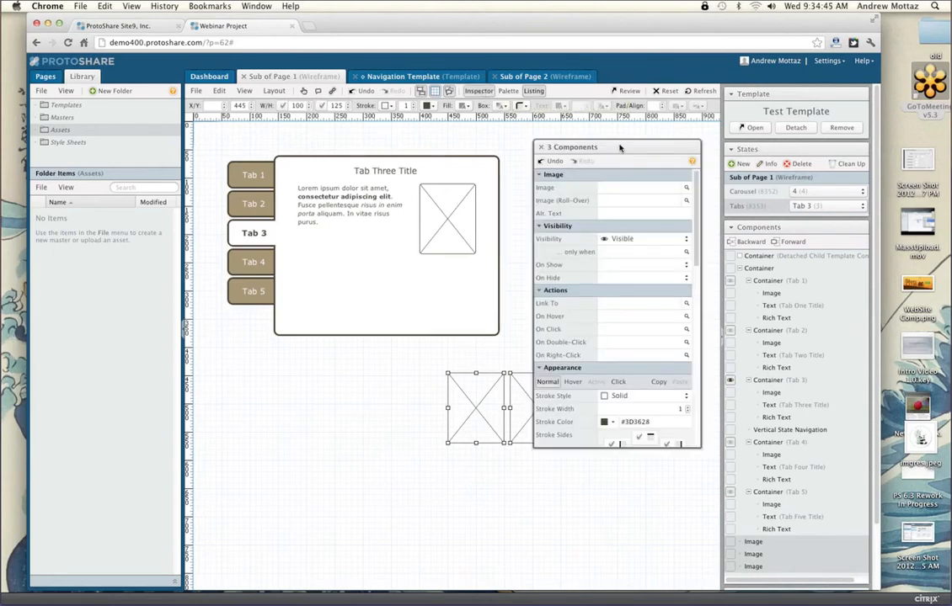
drag(558, 149, 564, 140)
click(544, 137)
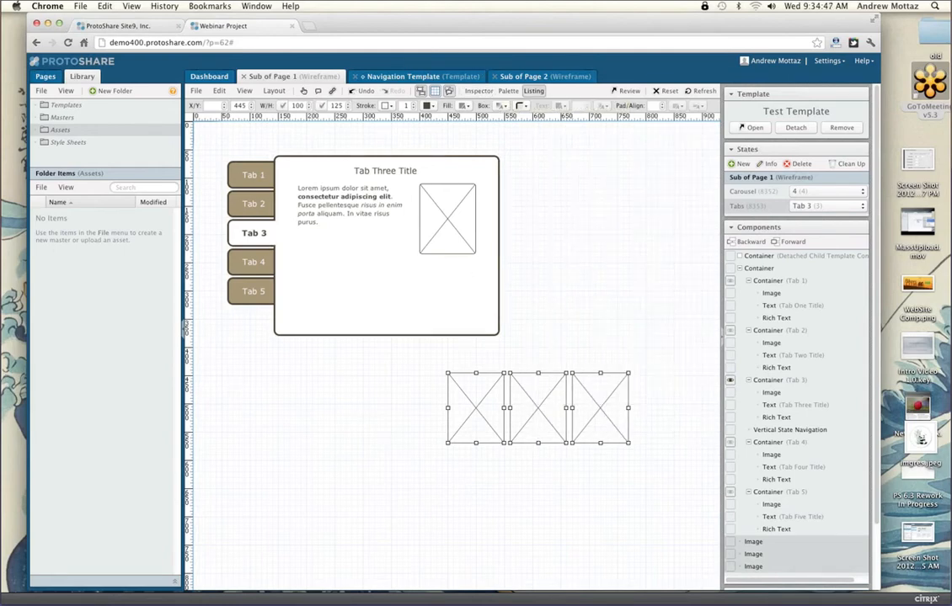
Step: Give the three grouped images a dotted stroke and try a slate-blue and a golden stroke color
click(391, 107)
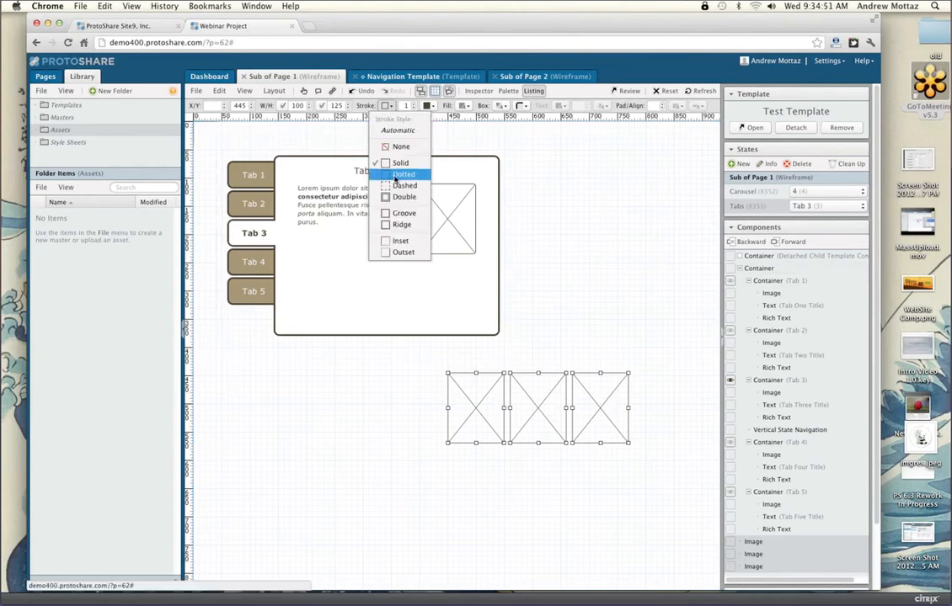
click(403, 174)
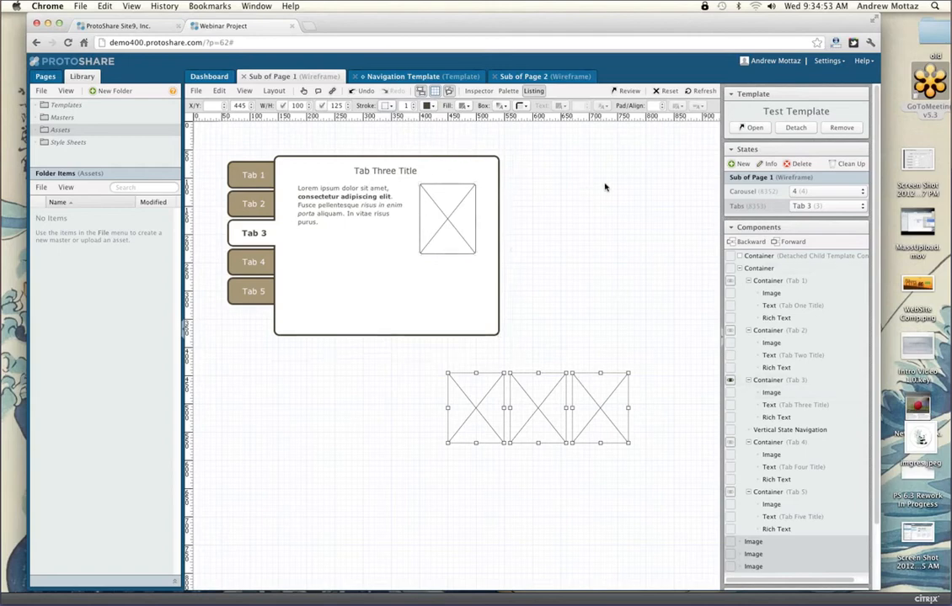
click(428, 106)
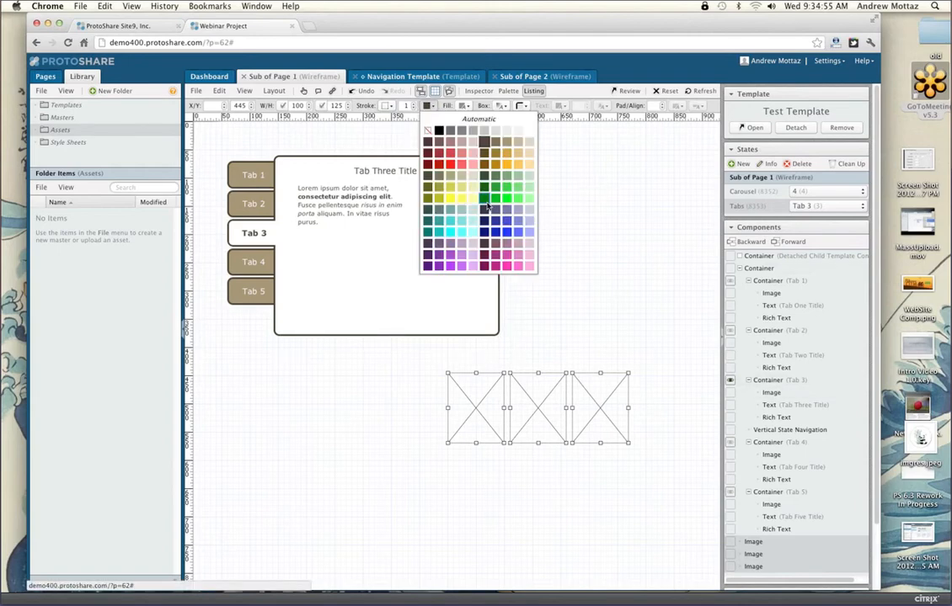
click(494, 211)
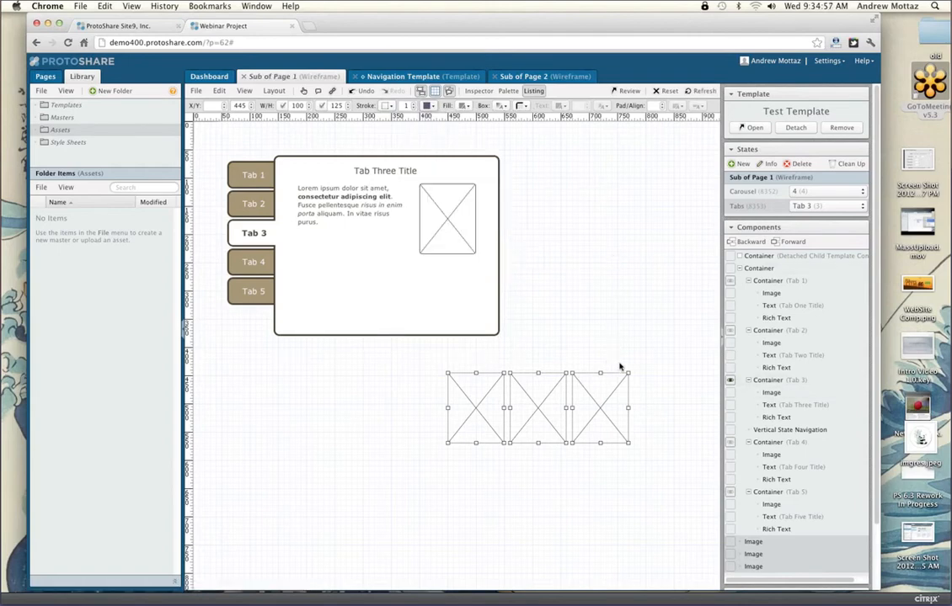
click(428, 106)
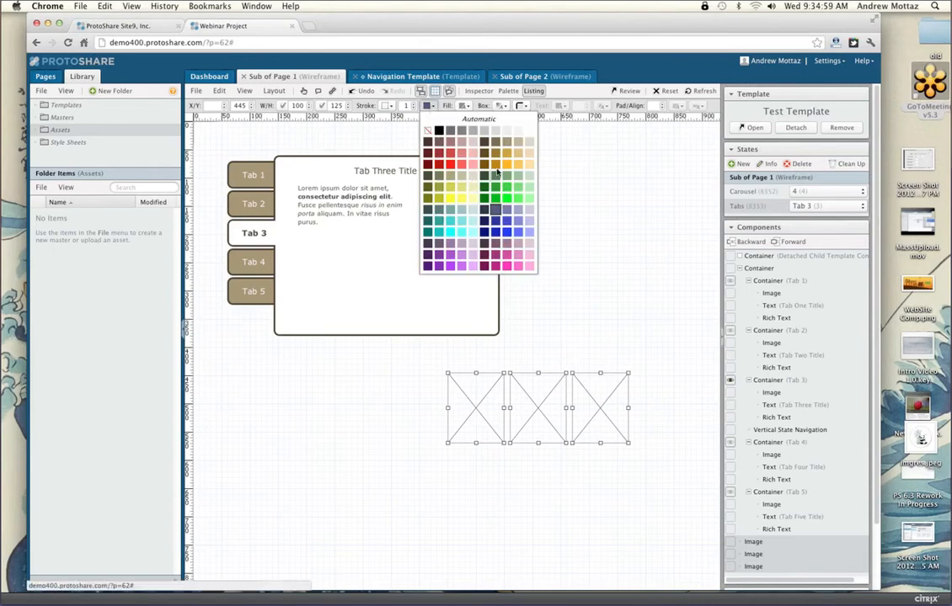
click(517, 153)
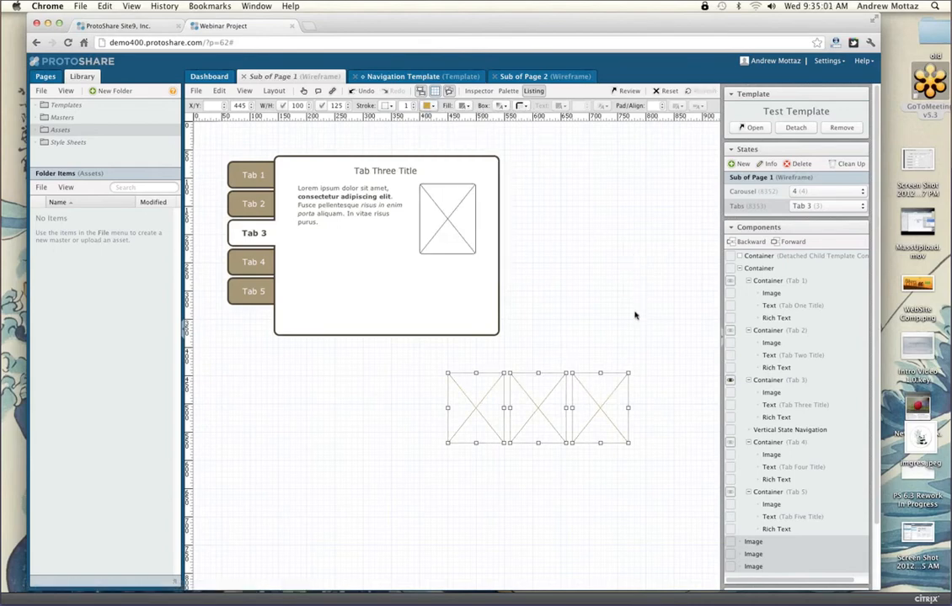
Step: Reselect the three grouped images and set their stroke color to green and their stroke width to 7
click(635, 314)
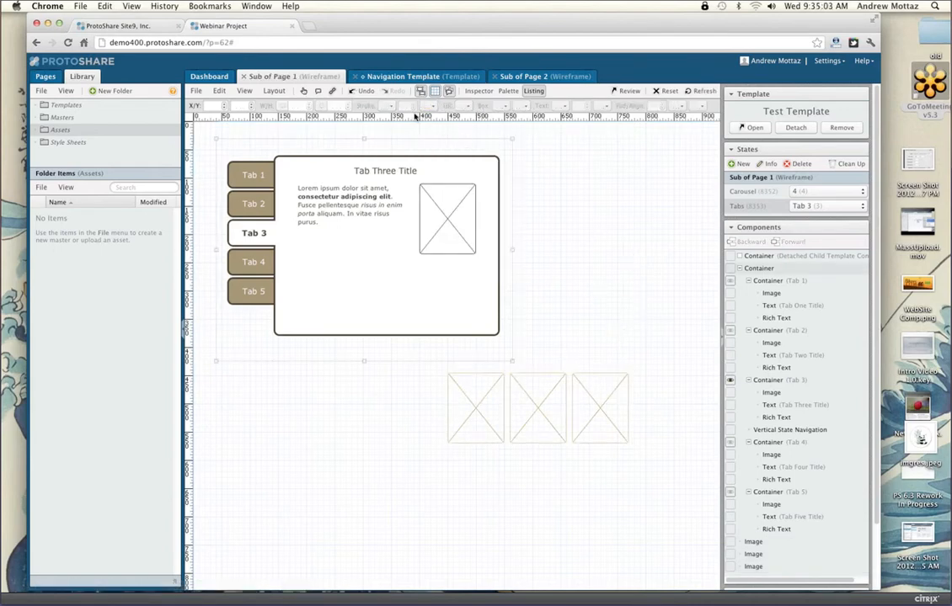
click(595, 384)
shift+click(537, 408)
shift+click(476, 407)
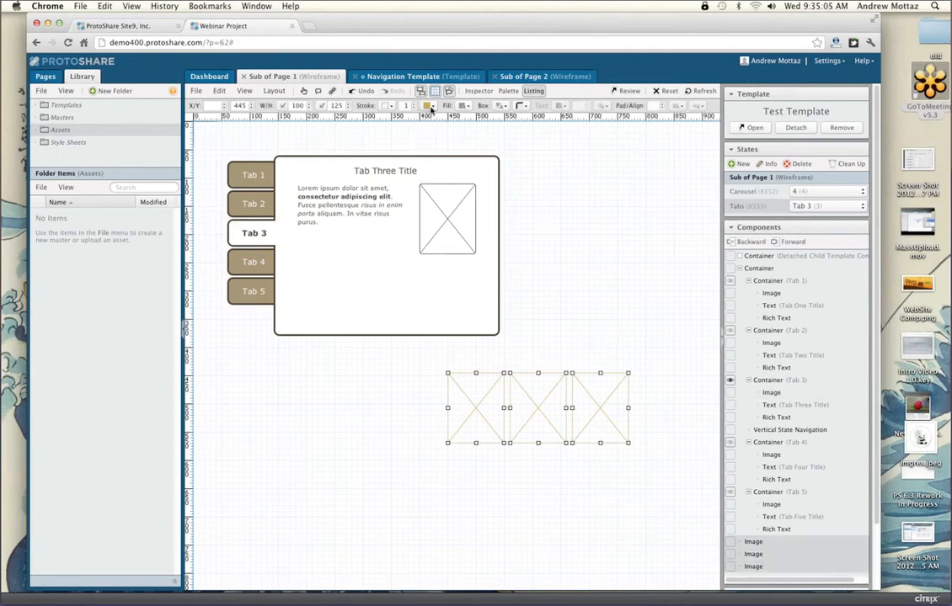
click(429, 106)
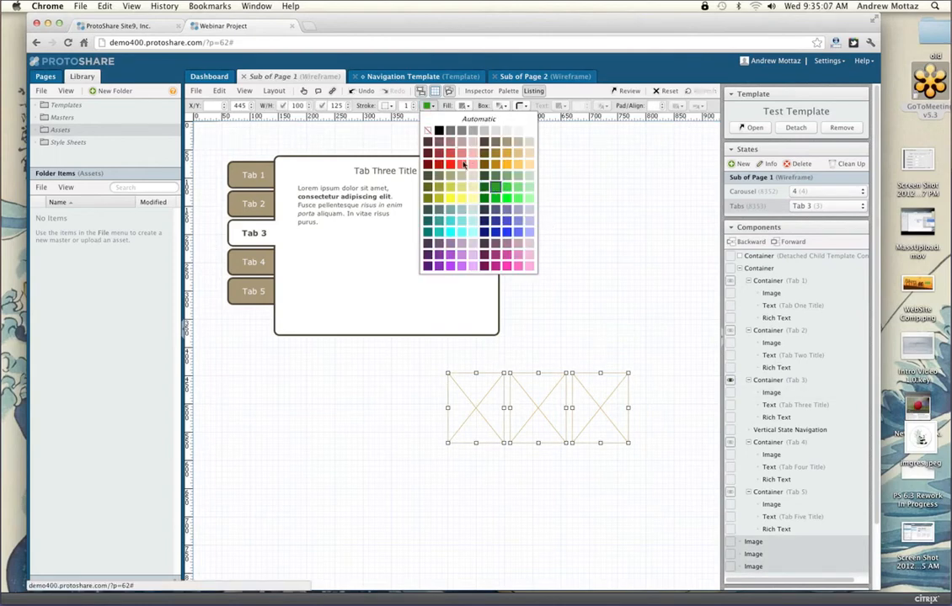
click(495, 186)
click(412, 103)
click(412, 104)
click(413, 103)
click(412, 104)
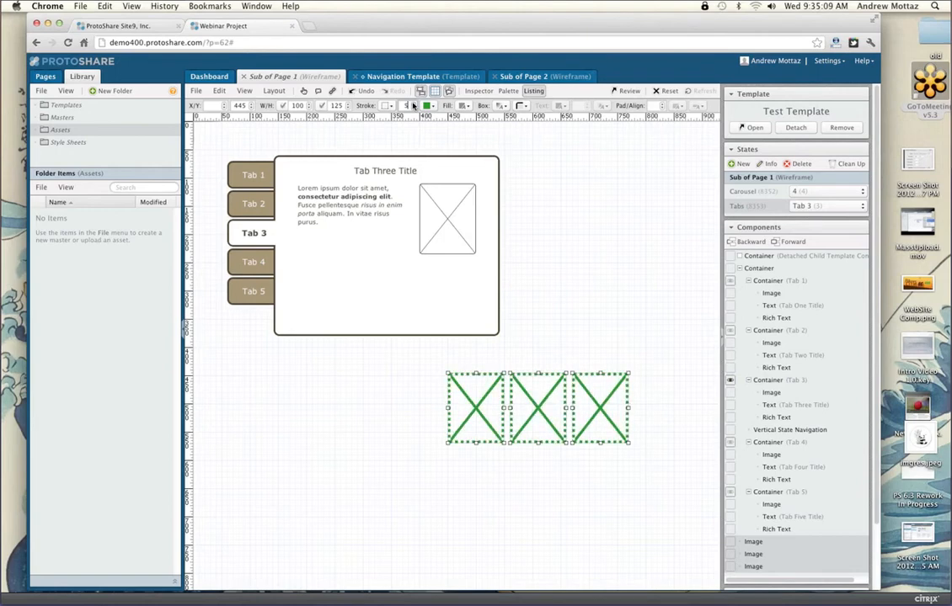
click(413, 103)
click(413, 104)
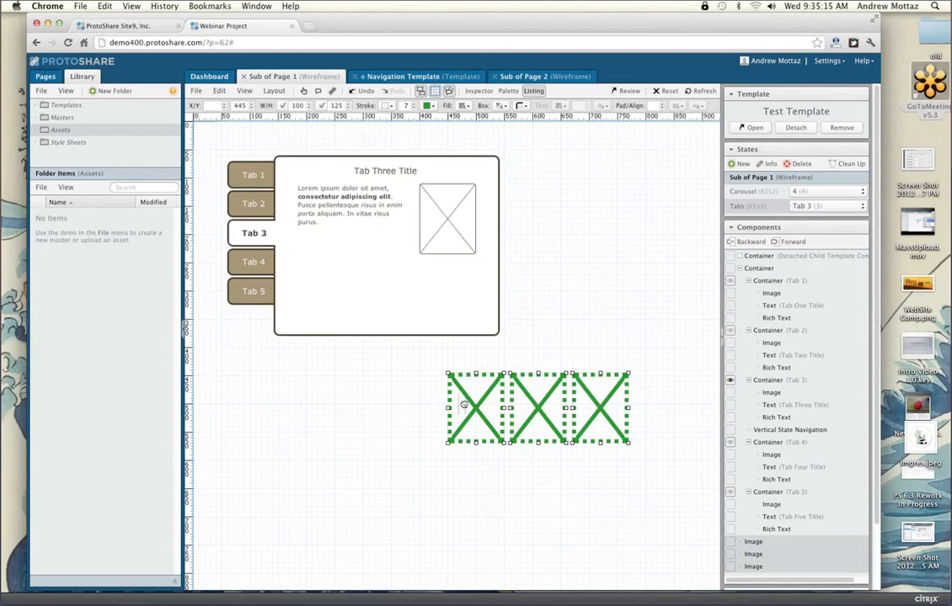
Step: Move the grouped images left and slightly down, centering them roughly beneath the tab component, and deselect them
drag(463, 402, 320, 422)
click(565, 390)
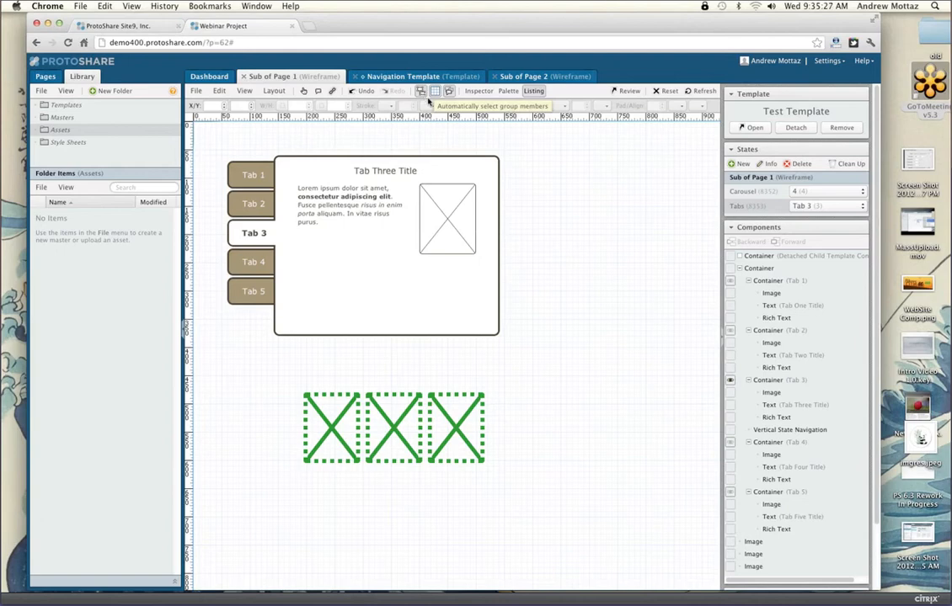
Step: Turn off automatic selection of group members and move the rightmost green image alone to the right of the tab component, then deselect
click(420, 91)
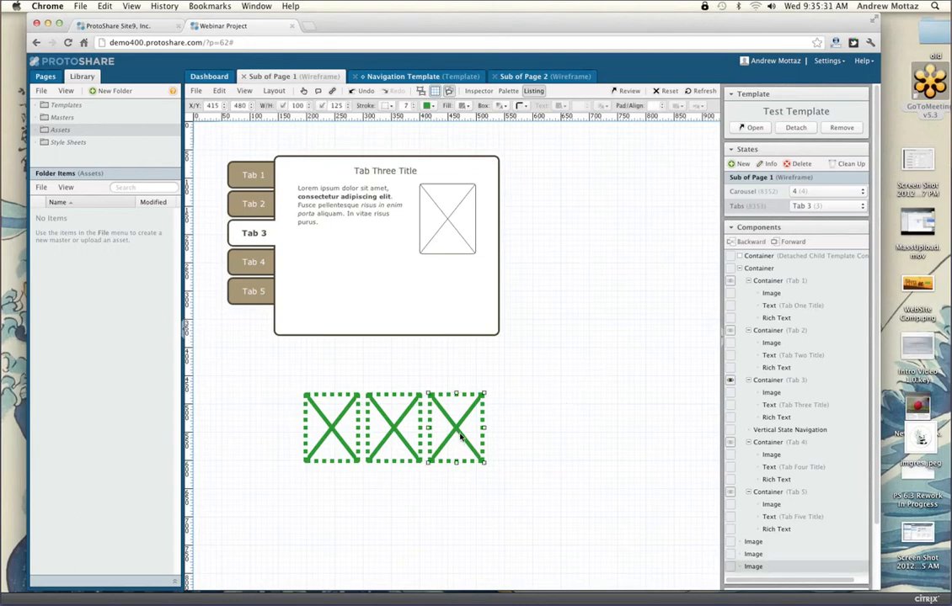
drag(480, 426, 607, 338)
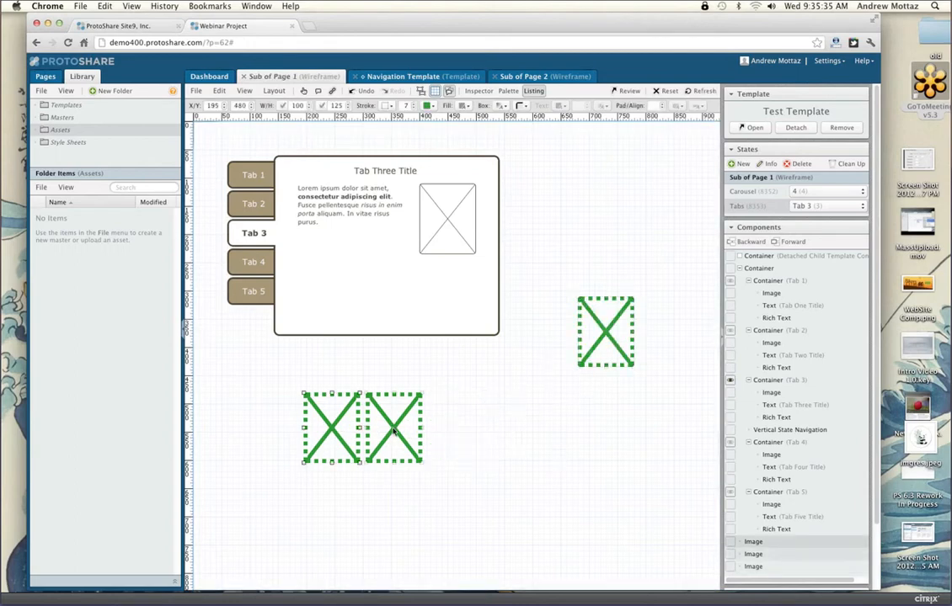
click(473, 443)
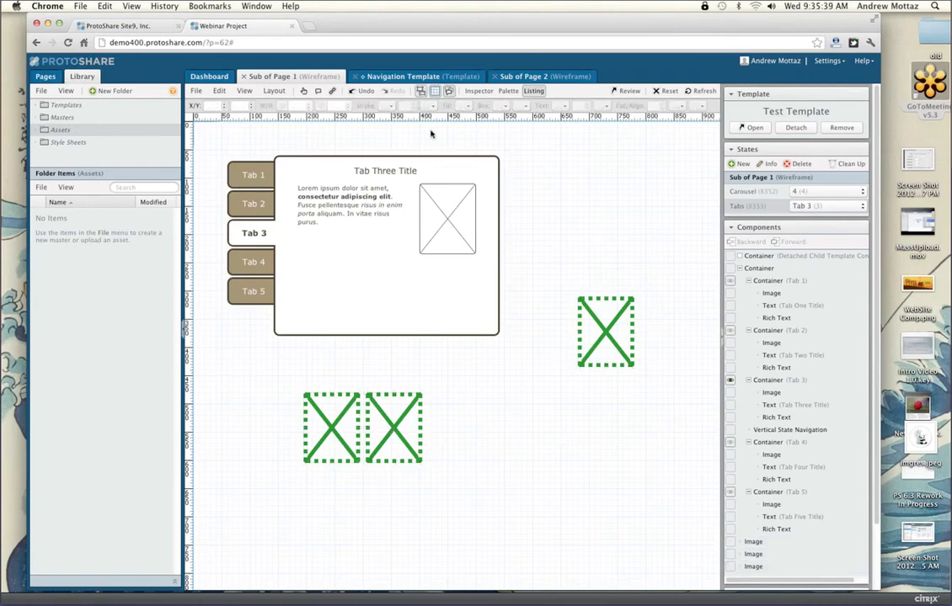
Step: Reselect all three green images as a group, move them together slightly left and down, and deselect them
click(592, 341)
key(ctrl+a)
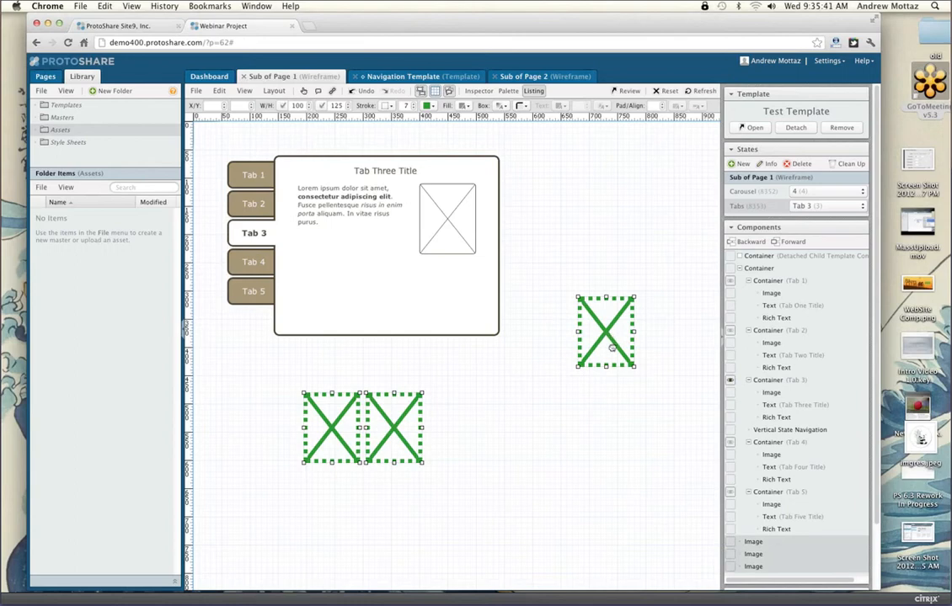
mouse_move(608, 331)
mouse_down()
mouse_move(612, 380)
mouse_move(606, 335)
mouse_up()
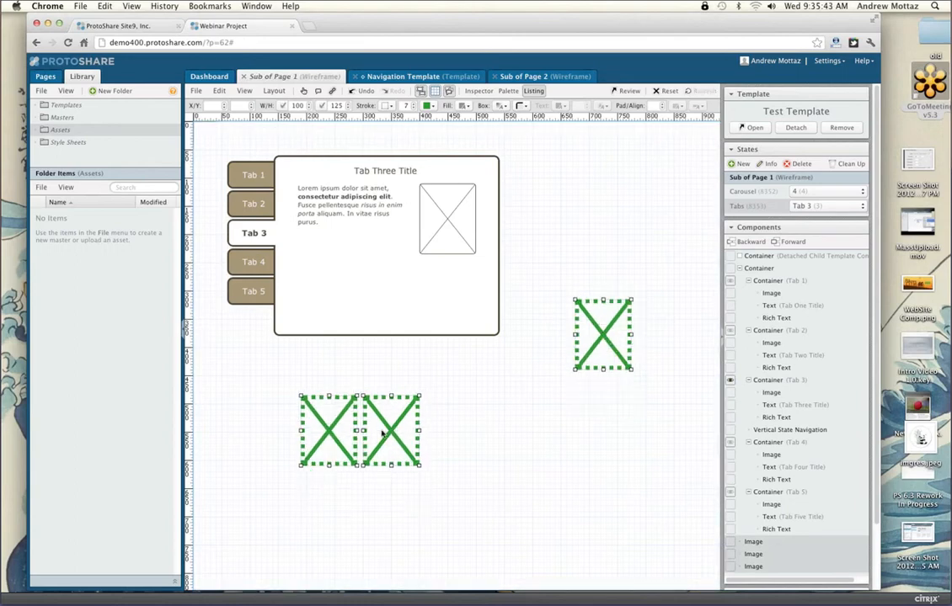
mouse_move(399, 431)
mouse_down()
mouse_move(421, 431)
mouse_move(383, 436)
mouse_up()
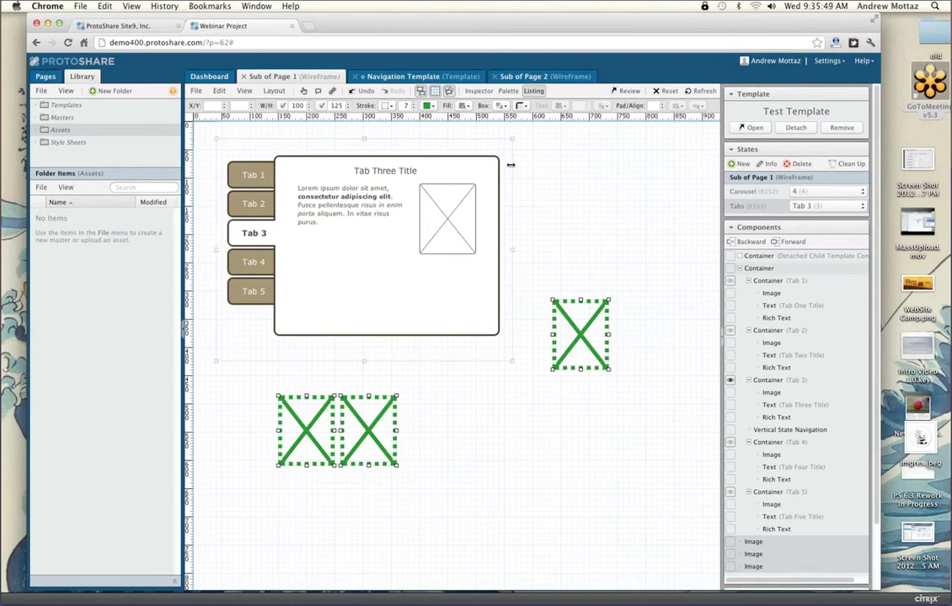
click(598, 284)
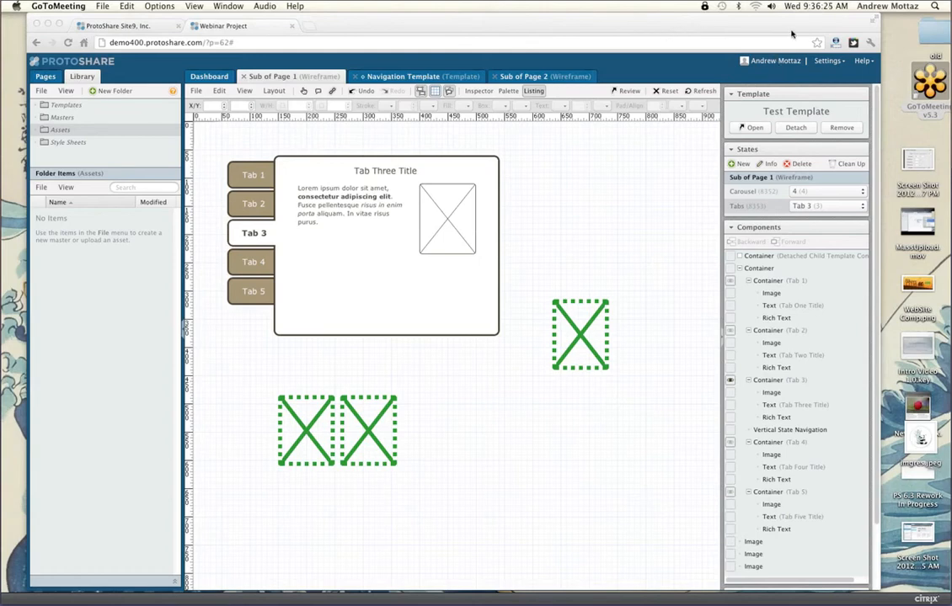
Step: Select every component on the Sub of Page 1 wireframe and delete them all
click(603, 184)
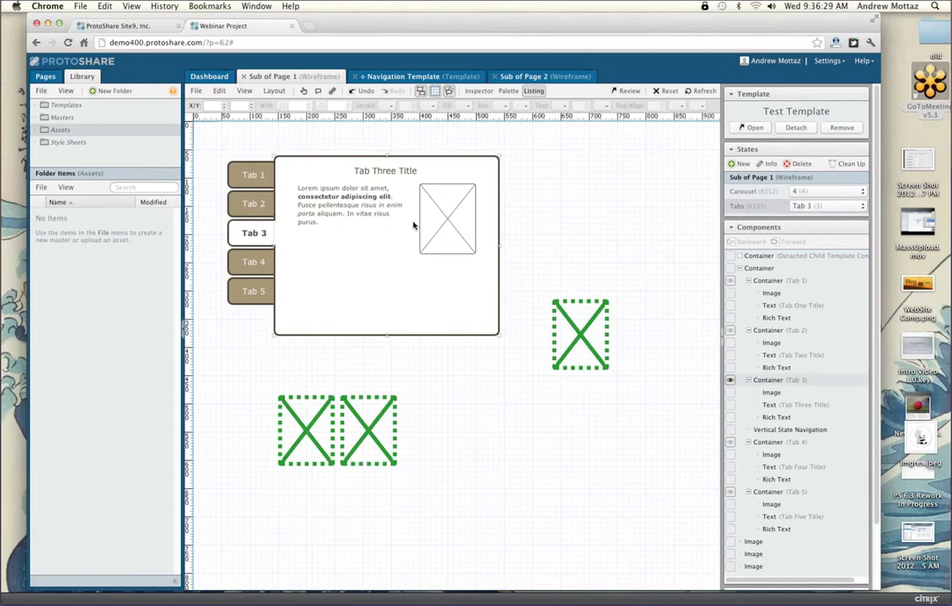
key(super+a)
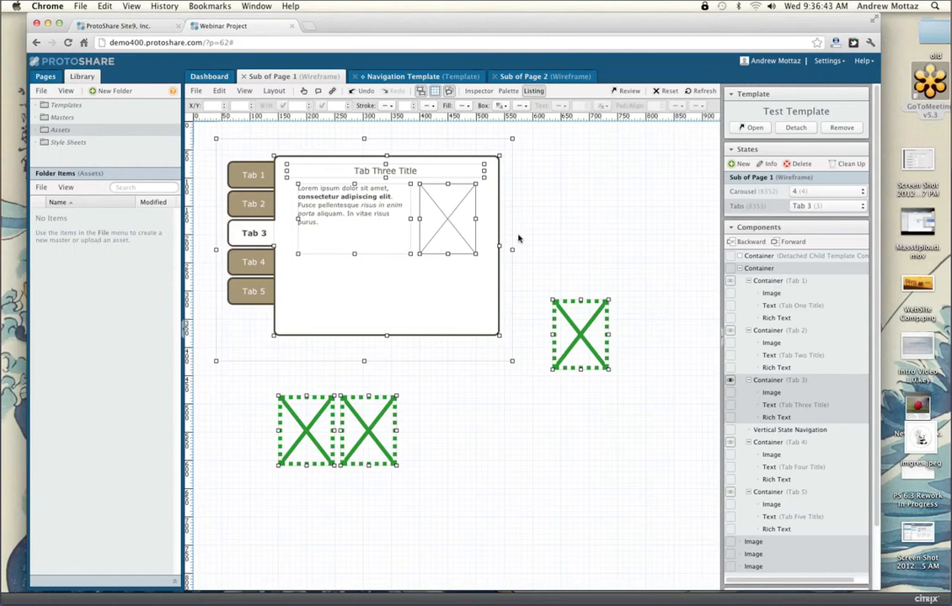
Step: Import the Header Hi-Fi template from the Demo Project: Codex project into the library's Templates folder
click(60, 78)
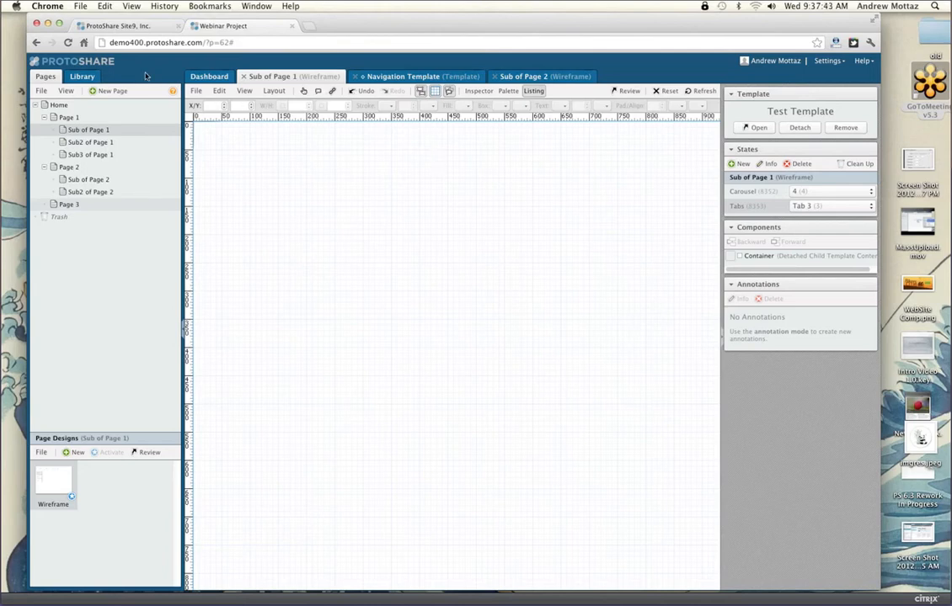
click(81, 77)
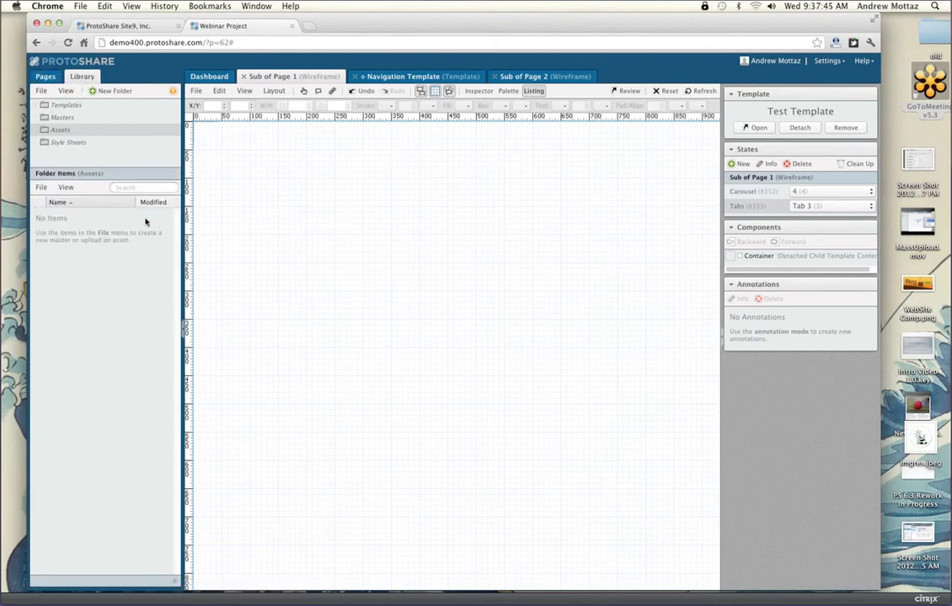
click(65, 107)
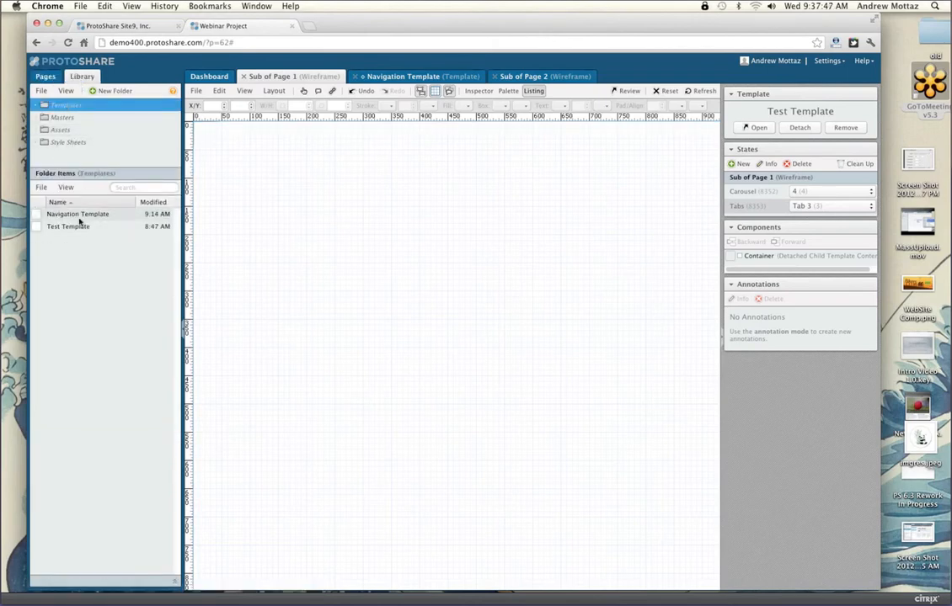
click(82, 217)
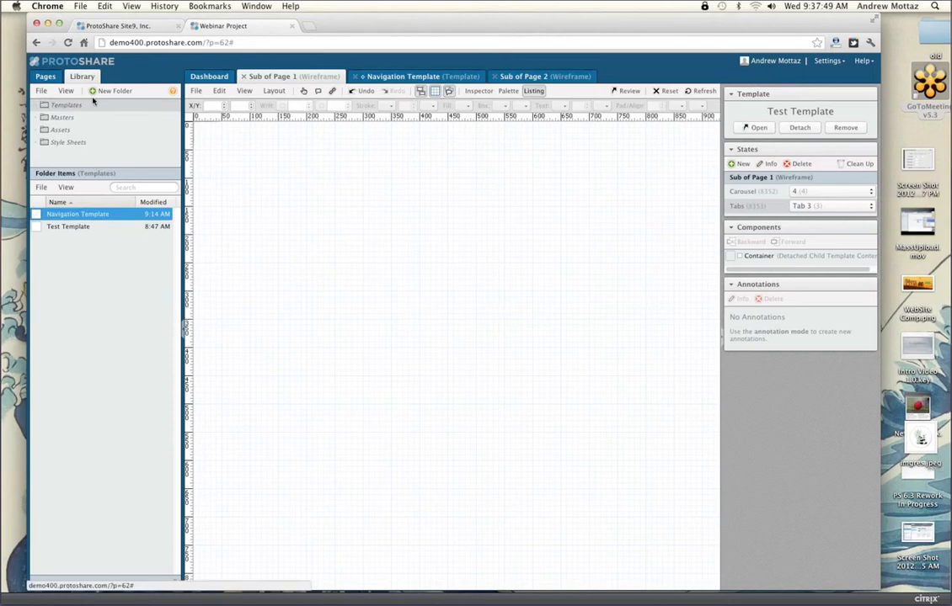
click(42, 91)
click(59, 176)
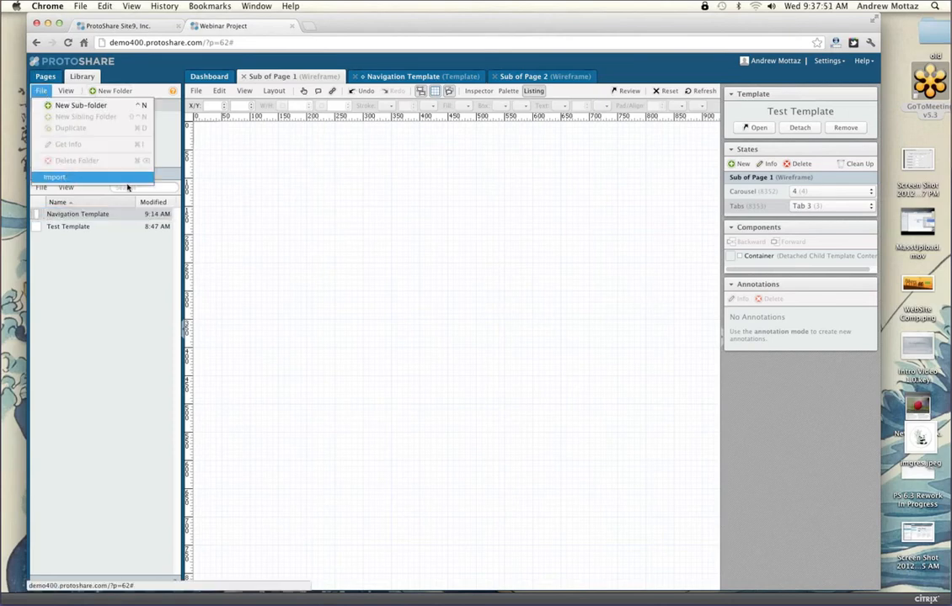
click(429, 194)
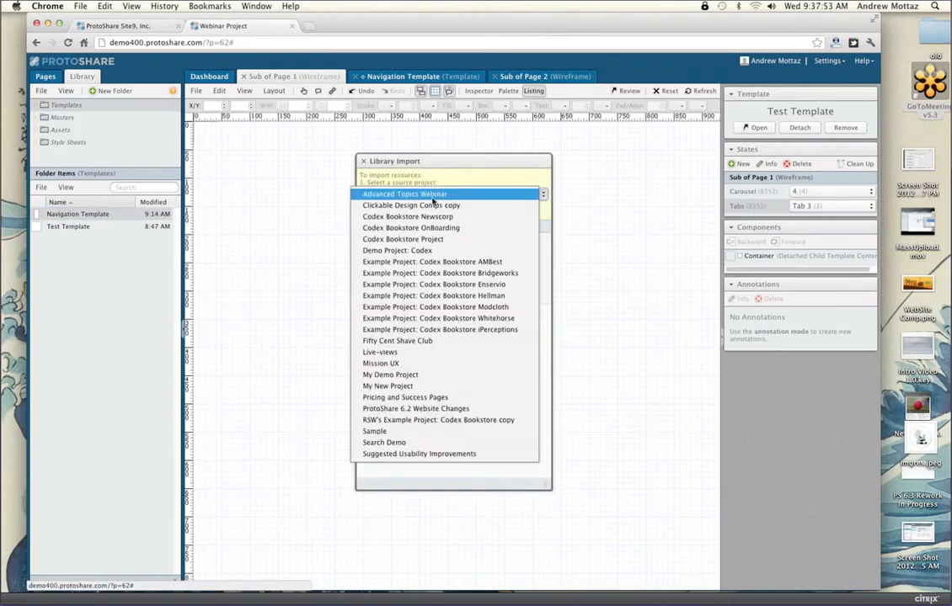
click(429, 250)
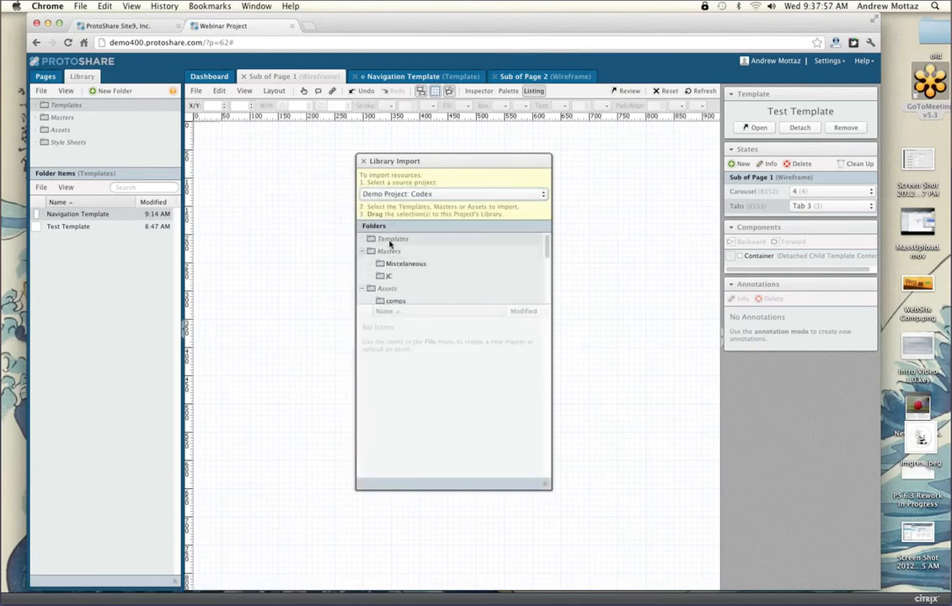
click(392, 240)
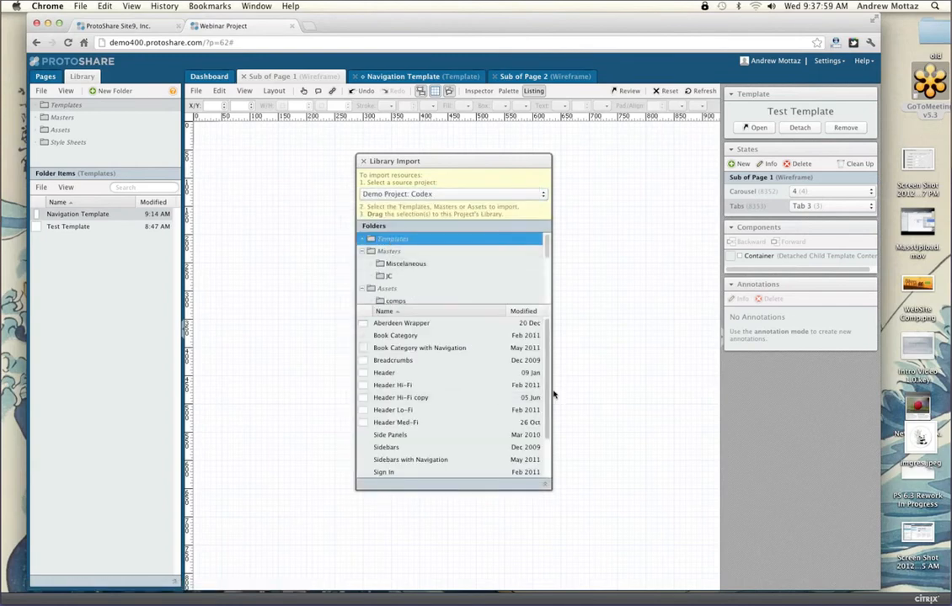
scroll(546, 395, down, 1)
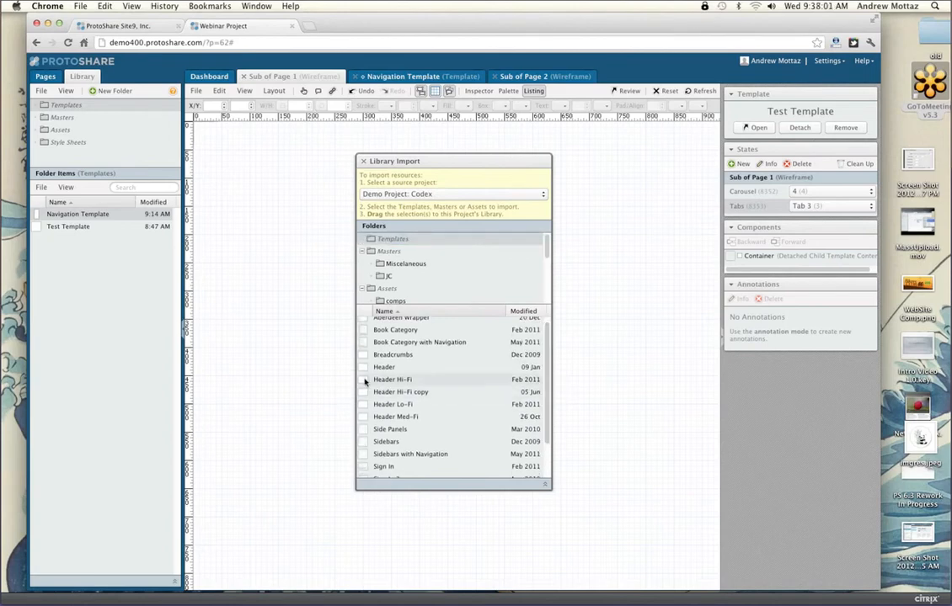
drag(392, 380, 75, 109)
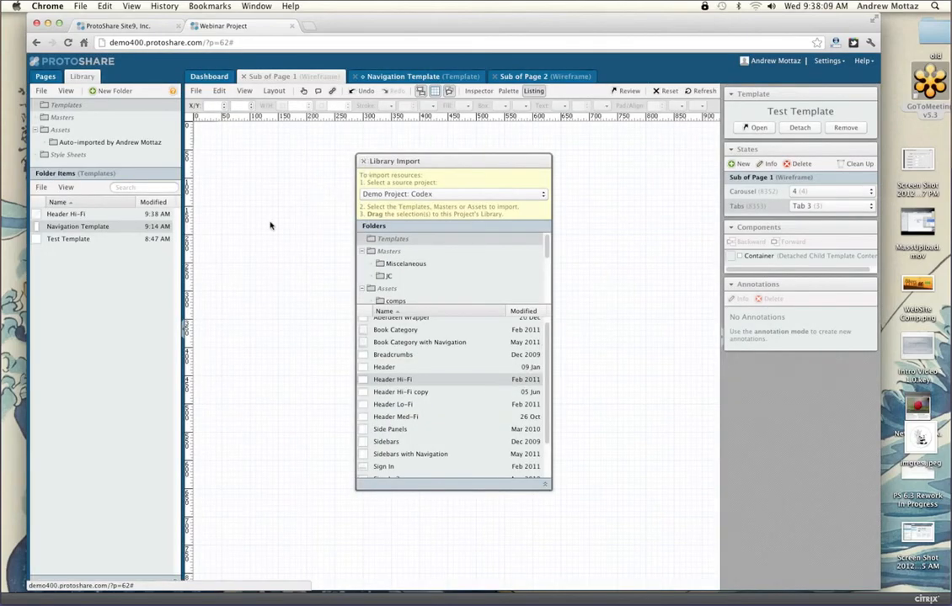
Step: Apply the imported Header Hi-Fi template to the Sub of Page 1 wireframe and close the library import window
click(72, 230)
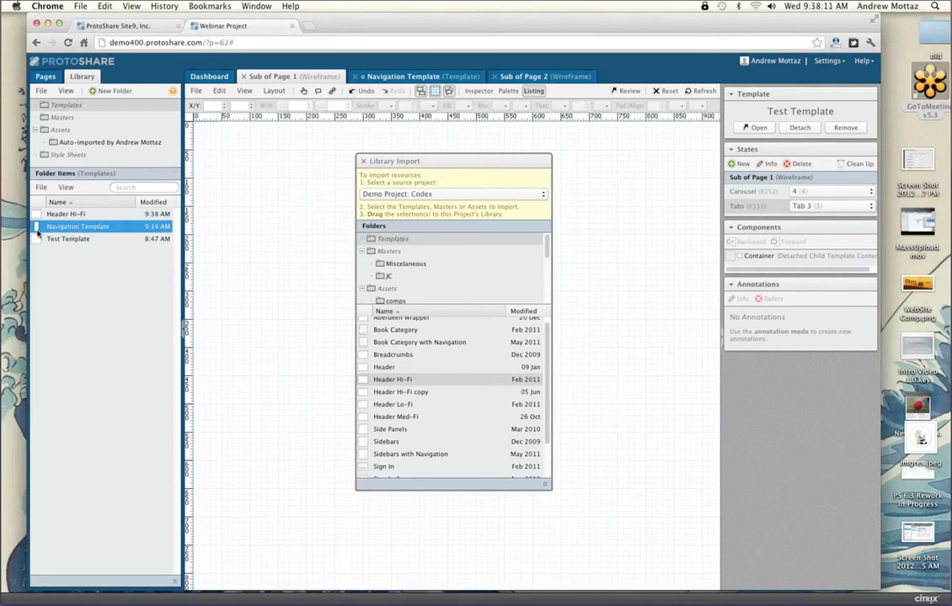
drag(38, 215, 249, 153)
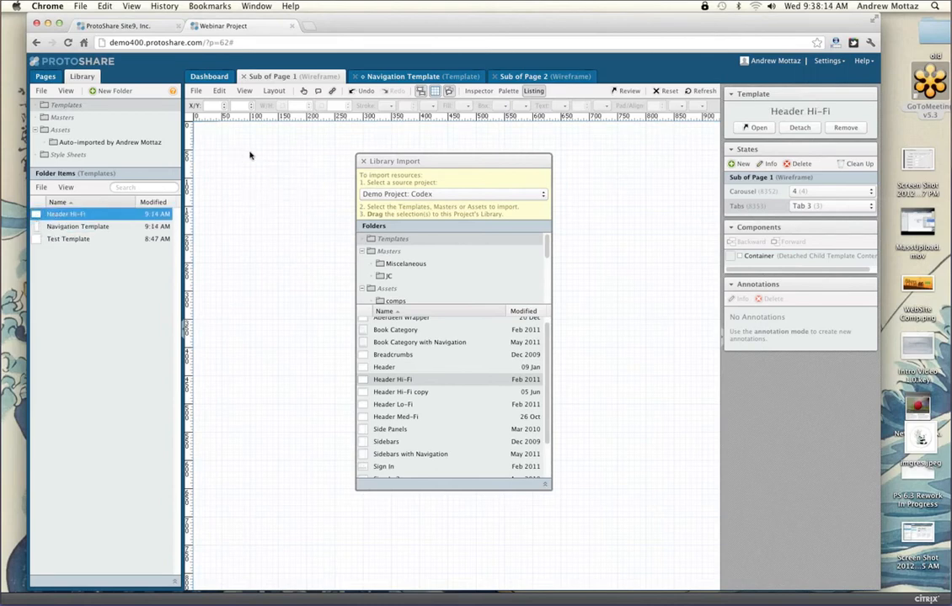
click(362, 161)
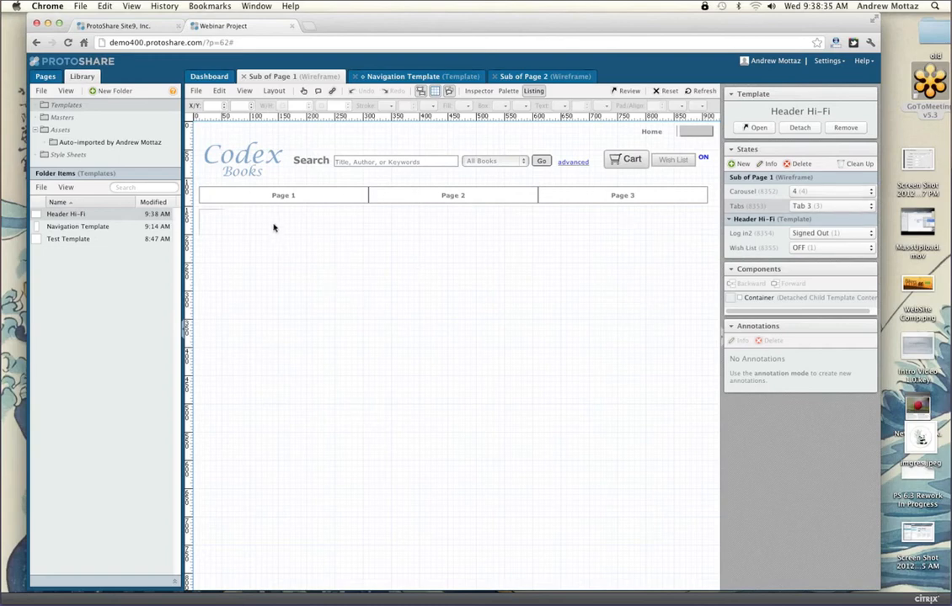
Step: Open the Header Hi-Fi template, delete its Codex Books logo, and return to the Sub of Page 1 wireframe
click(747, 128)
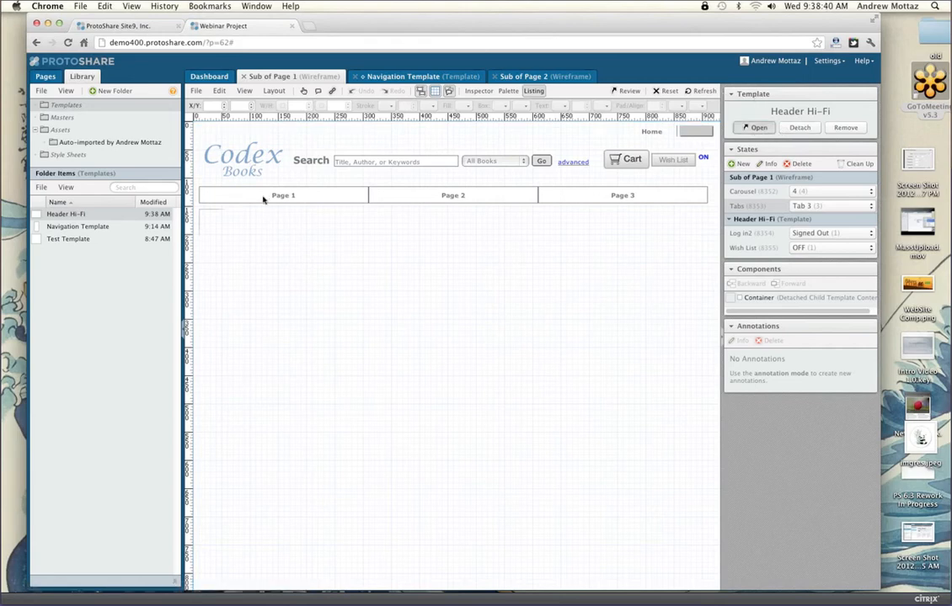
click(248, 158)
key(Delete)
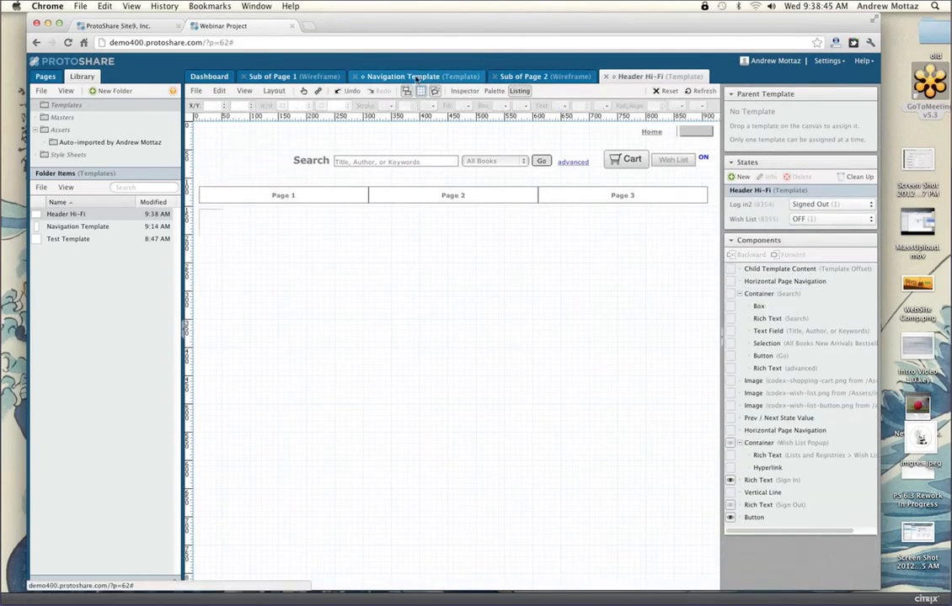
click(521, 77)
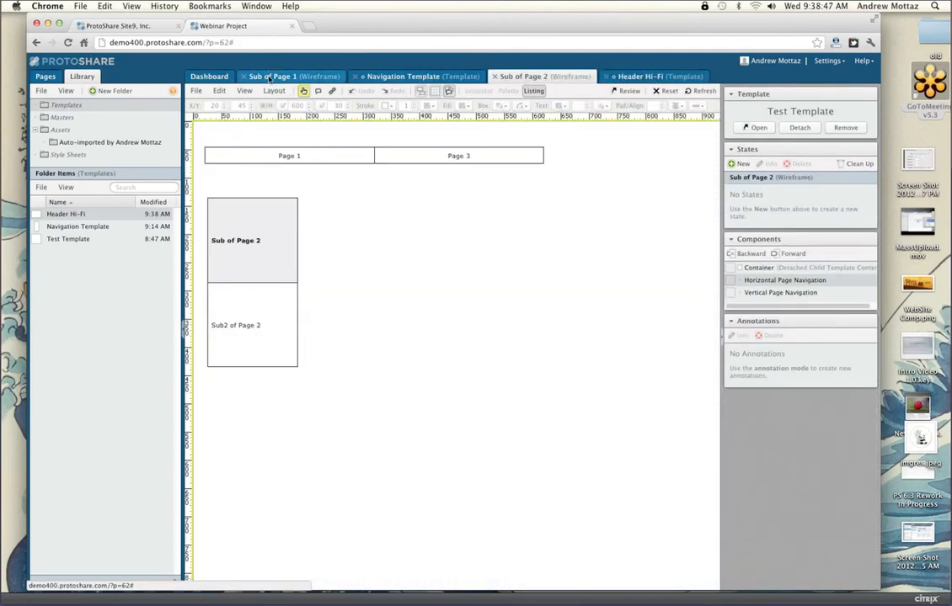
click(324, 77)
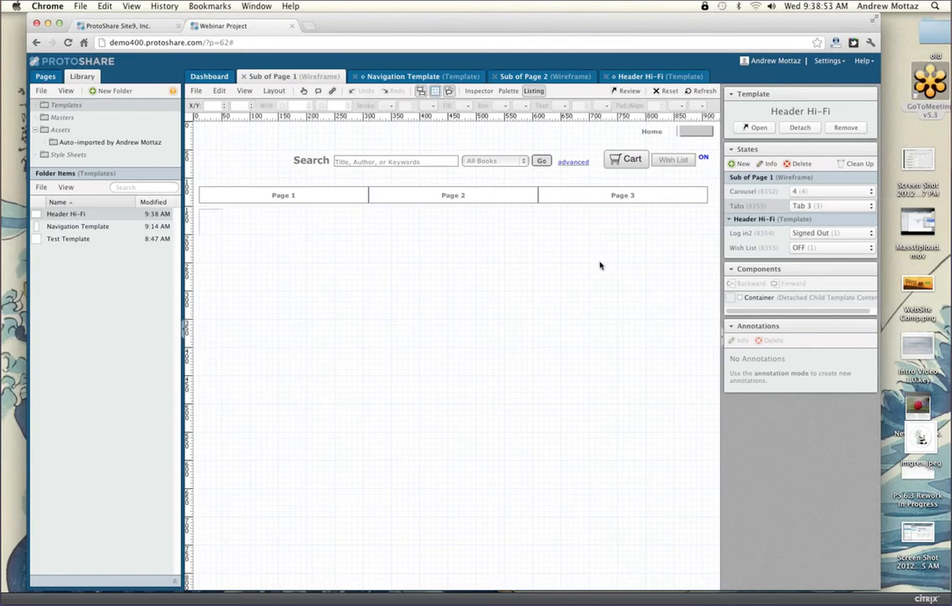
Step: Examine the Child Template Content offset in the Header Hi-Fi template and return to the Sub of Page 1 wireframe
click(640, 76)
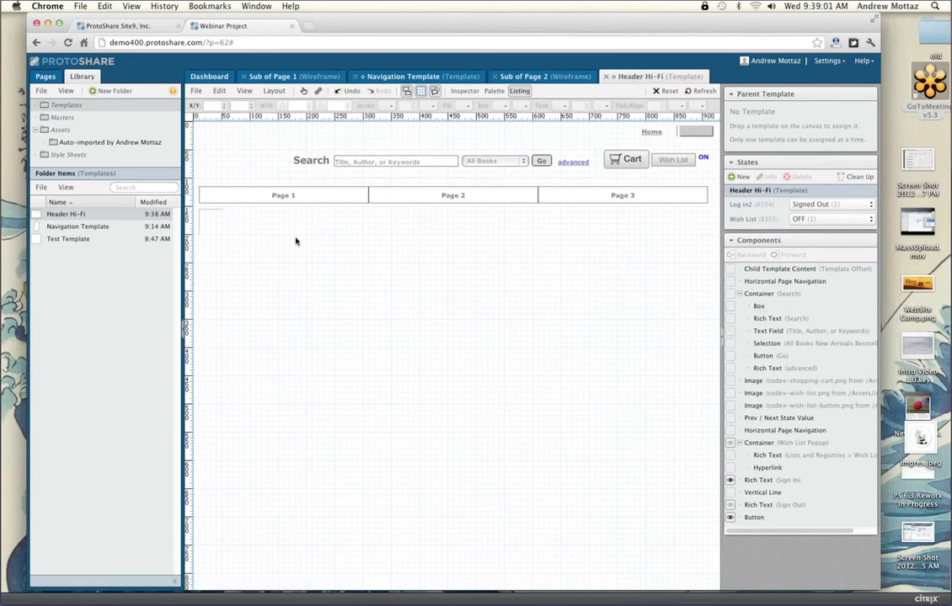
click(216, 225)
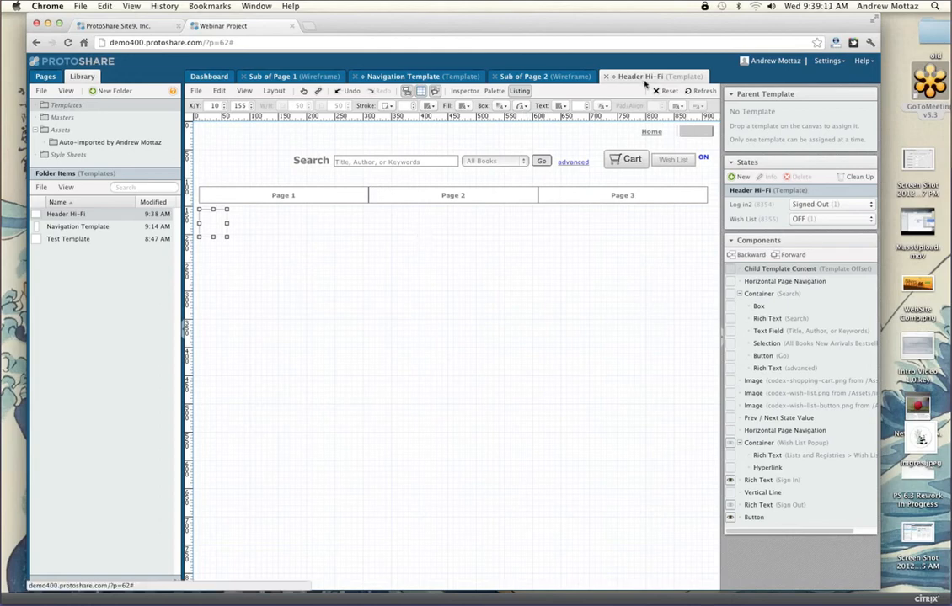
click(281, 79)
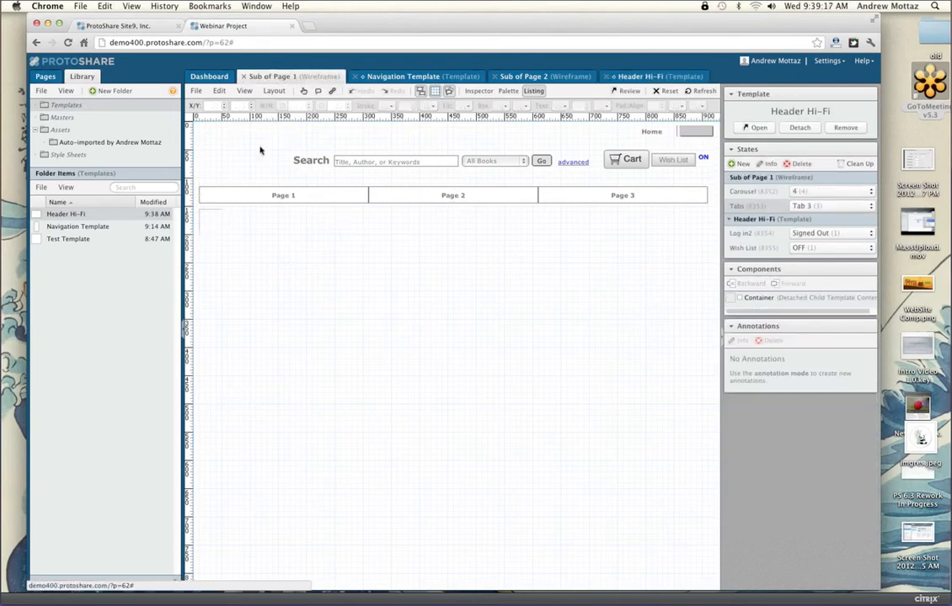
Step: Add a Text component at X 30, Y 175 below the page navigation, with text size 22 and width 215
click(64, 118)
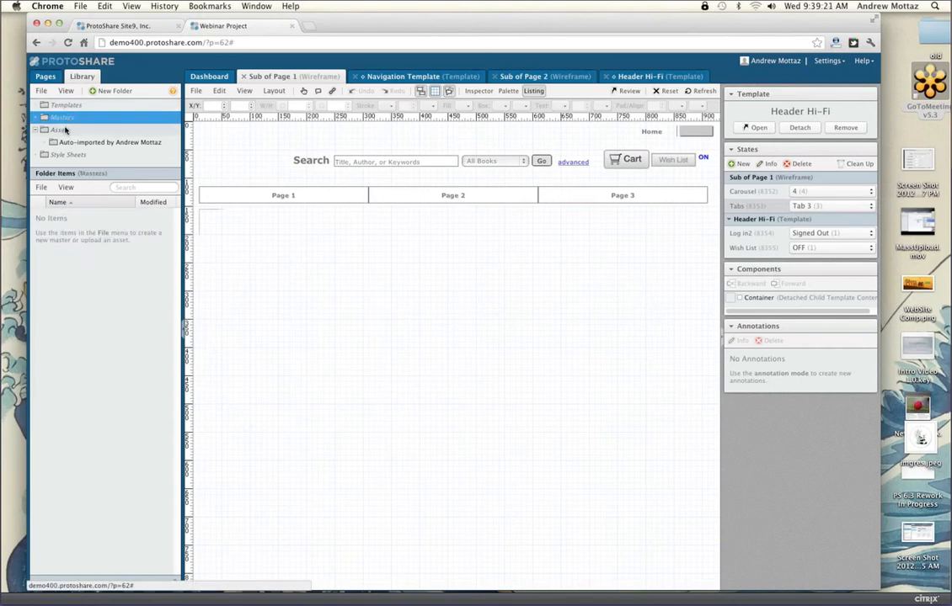
click(507, 91)
drag(621, 268, 243, 229)
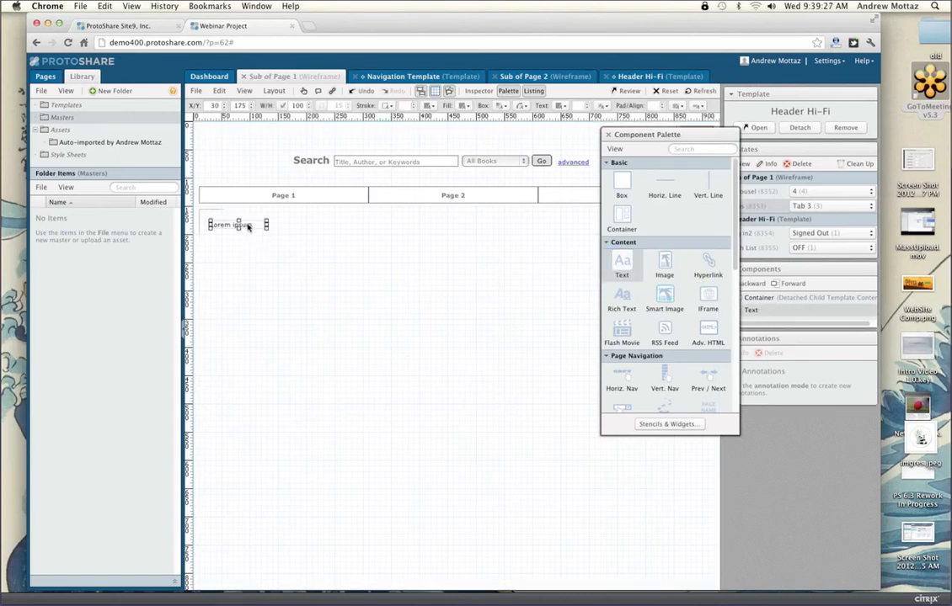
click(586, 105)
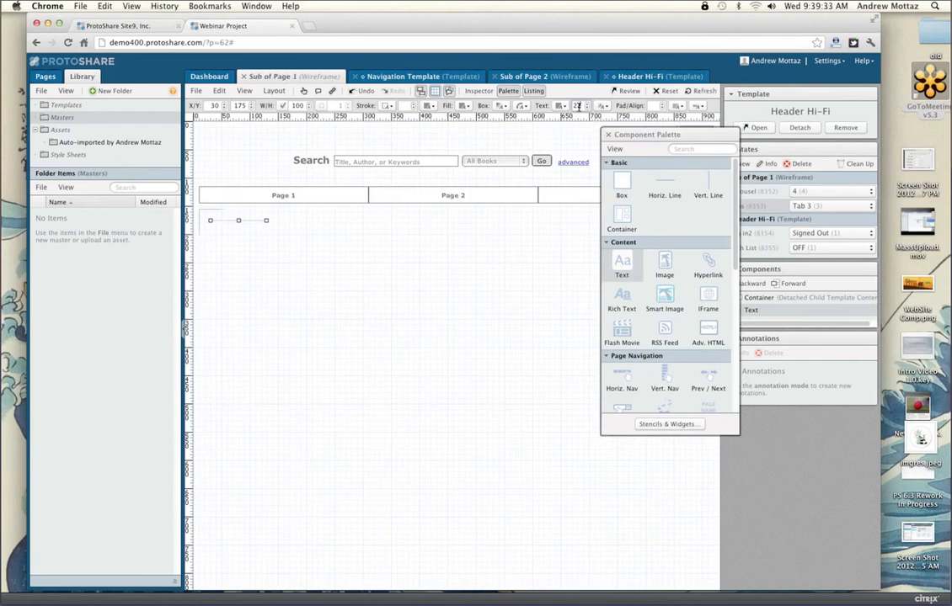
key(Return)
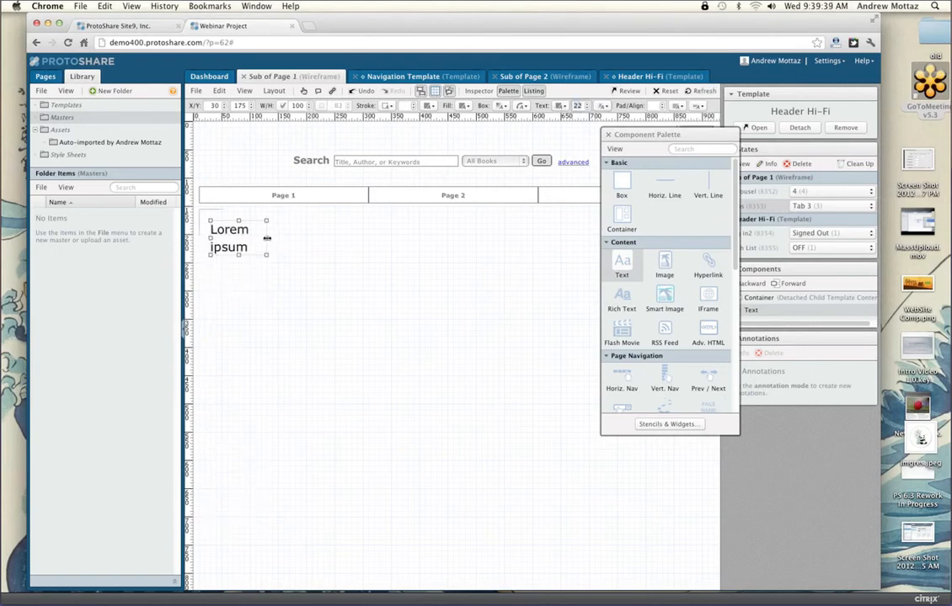
drag(266, 238, 331, 236)
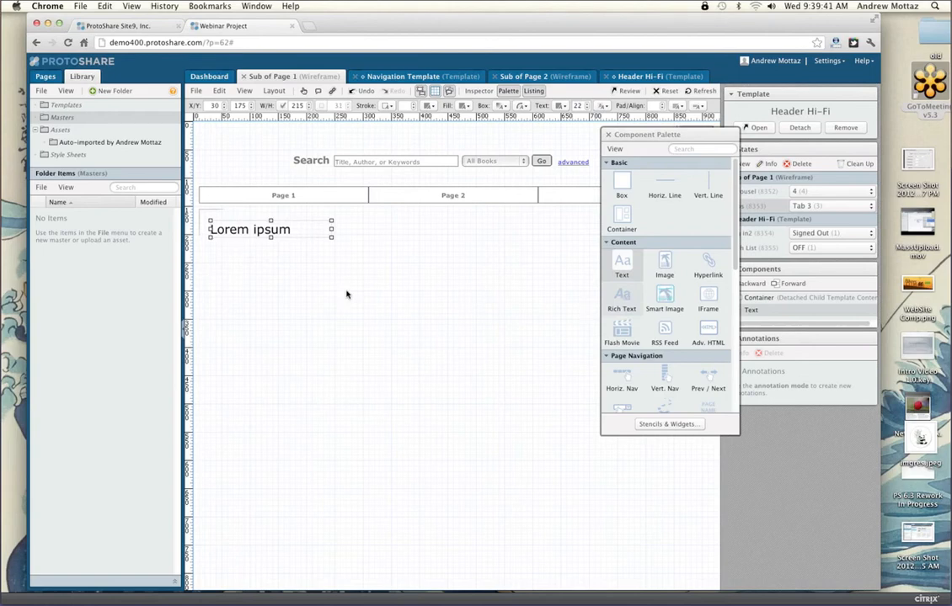
Step: Add a Rich Text component beneath the heading text and an Image component beside them at X 285, Y 185
drag(621, 299, 297, 278)
drag(661, 266, 383, 255)
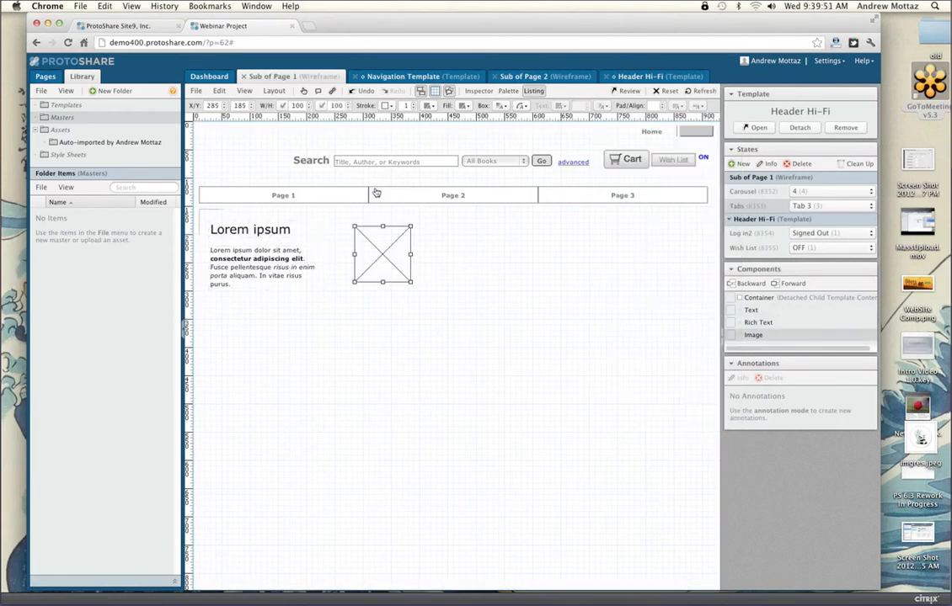
Step: Open the Header Hi-Fi template, delete its Page 1–3 Horizontal Page Navigation below the search row, and return to Sub of Page 1
double_click(574, 164)
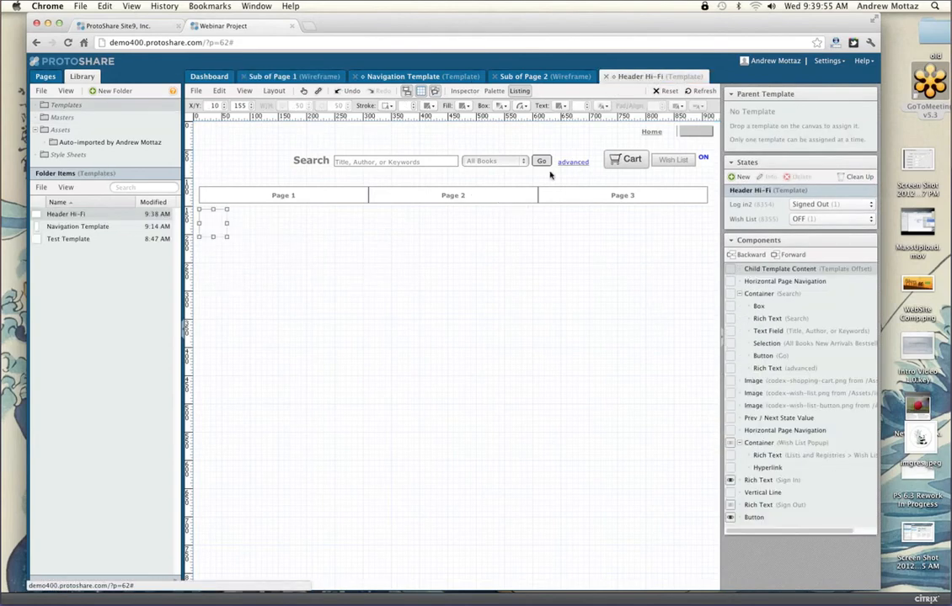
click(476, 193)
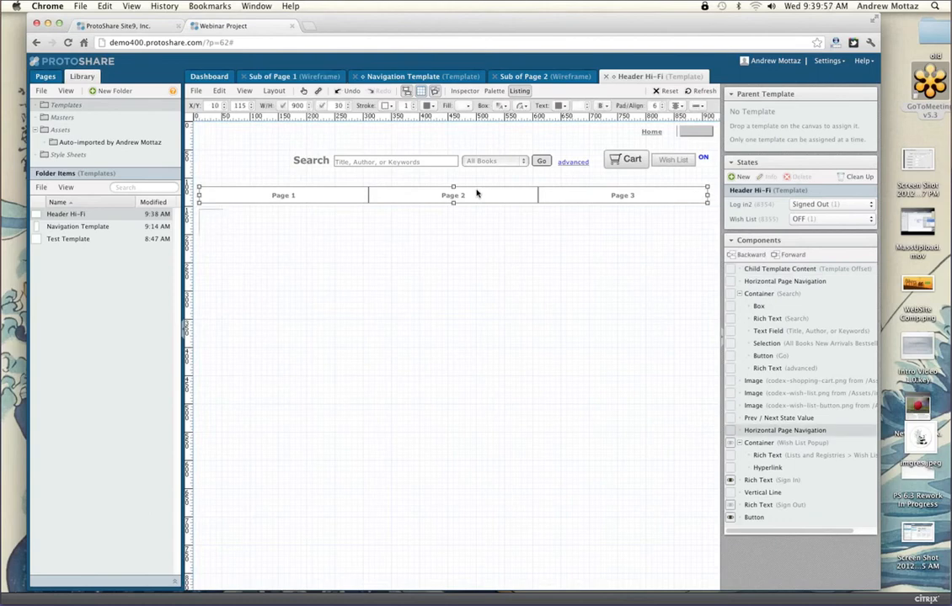
key(Delete)
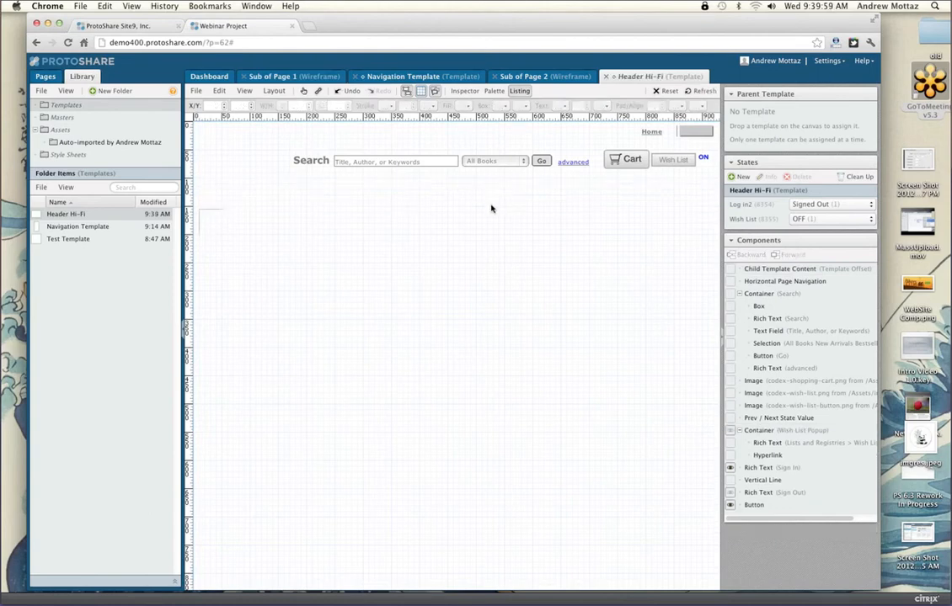
click(286, 78)
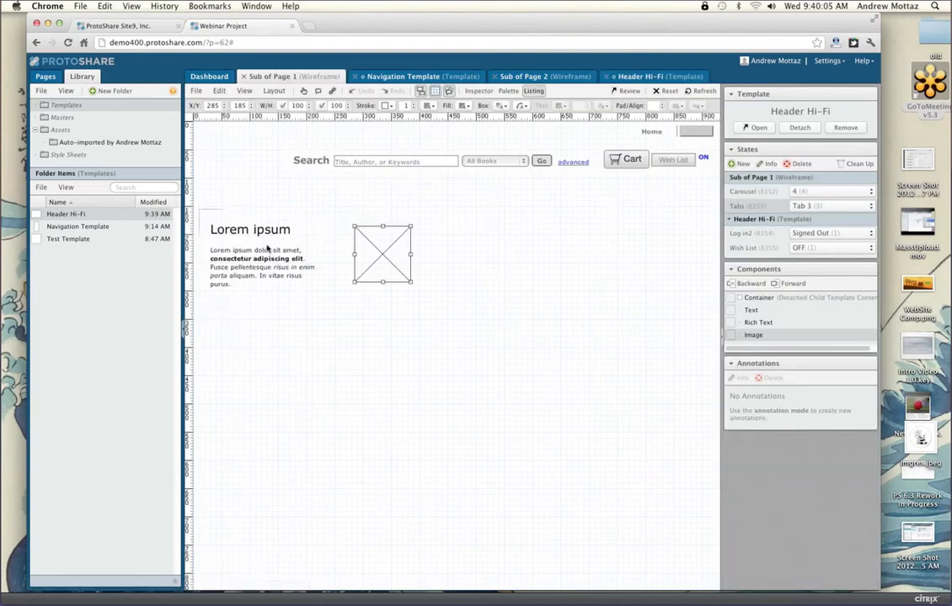
Step: Move the Header Hi-Fi template's Child Template Content offset up to about Y 100 and return to the Sub of Page 1 wireframe
click(649, 79)
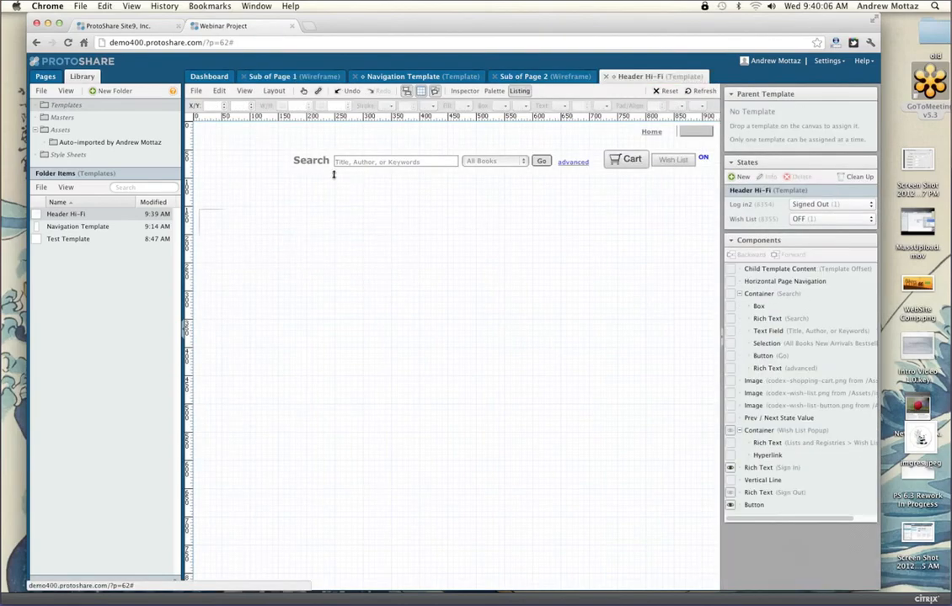
click(218, 222)
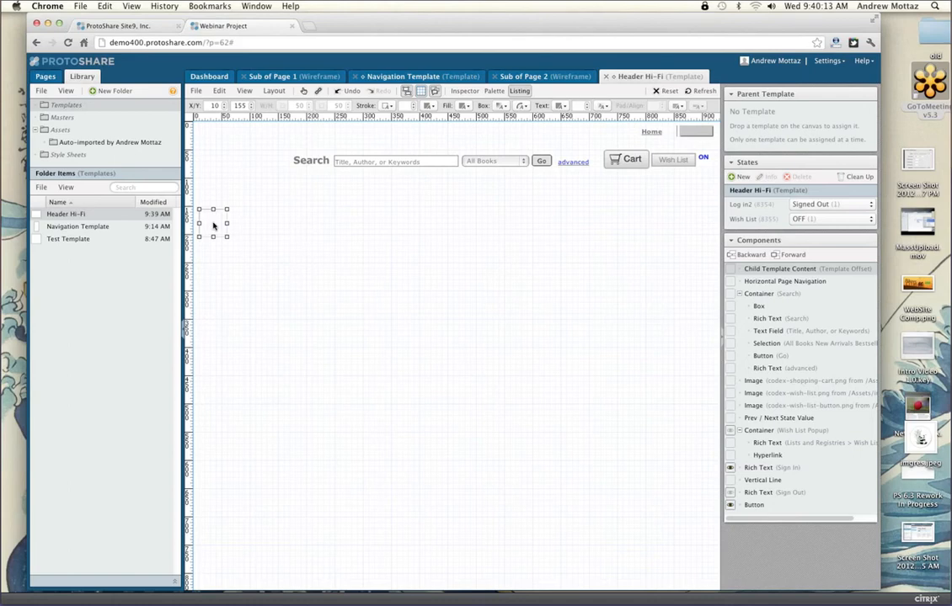
drag(213, 226, 216, 193)
click(301, 225)
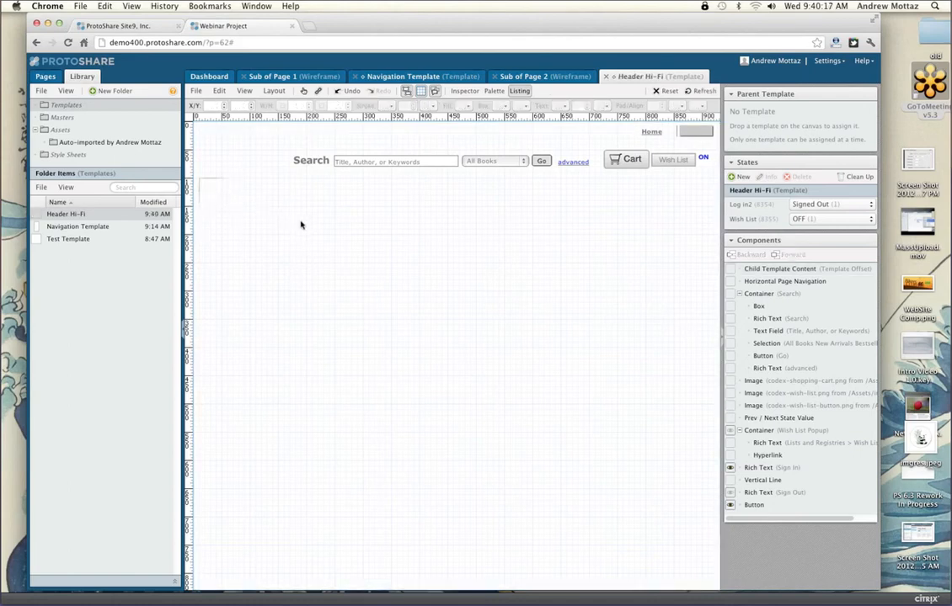
click(296, 78)
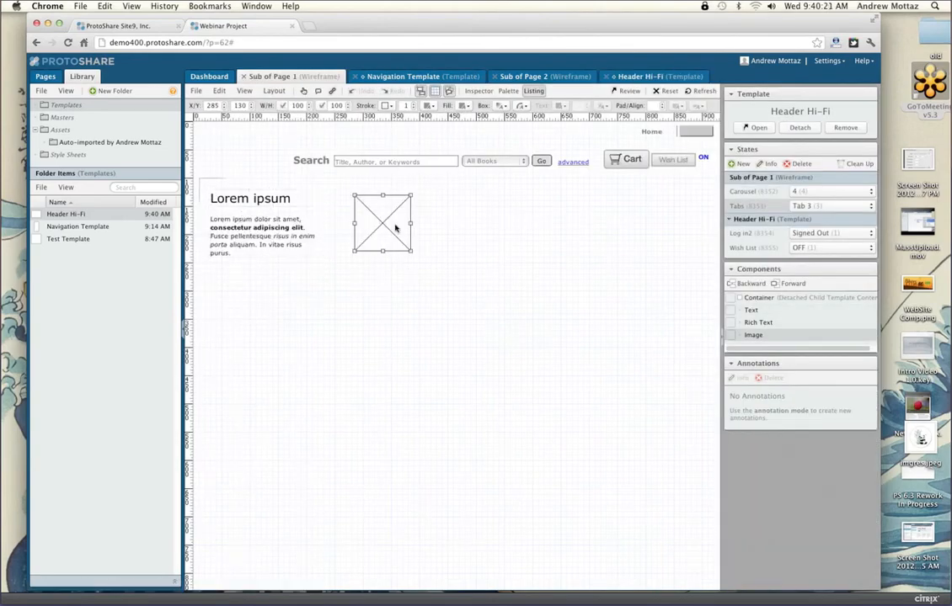
Step: Create a new template named Test in the library's Templates folder and open it
click(646, 77)
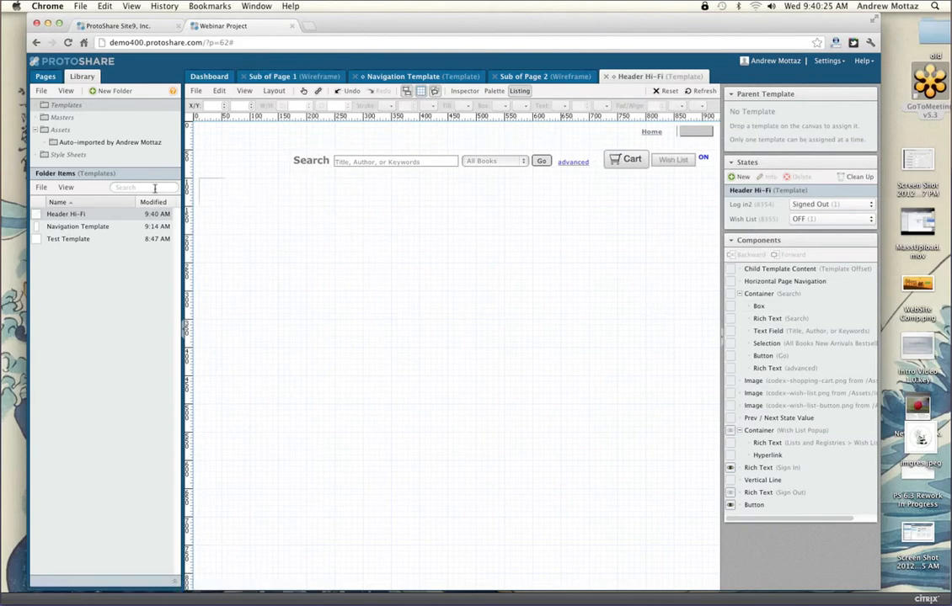
click(41, 187)
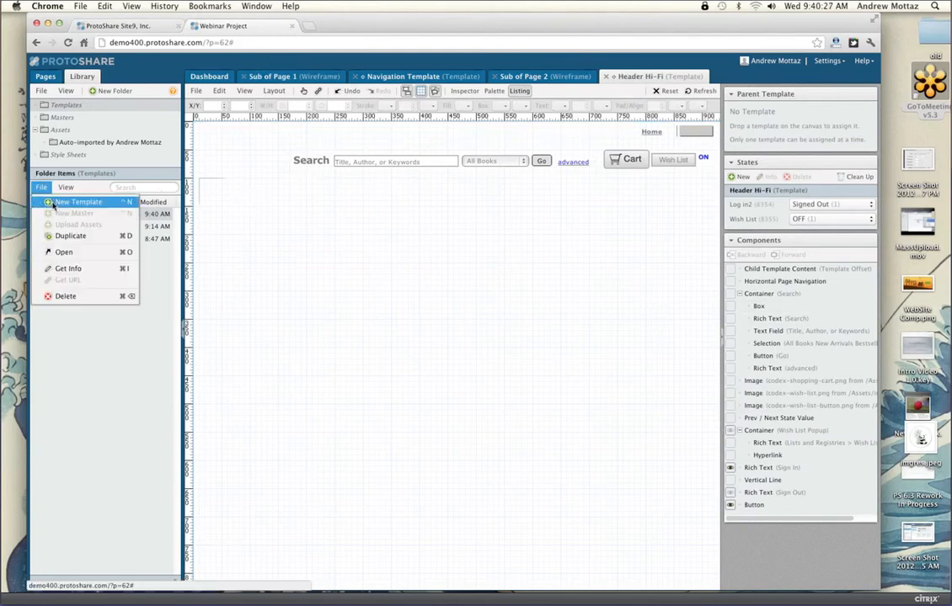
click(79, 209)
text(Test)
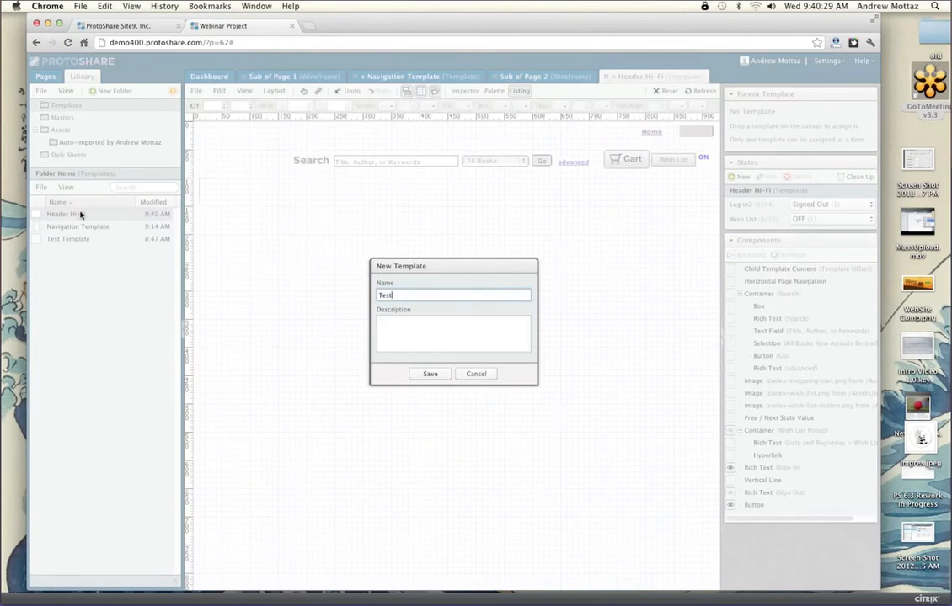
key(Return)
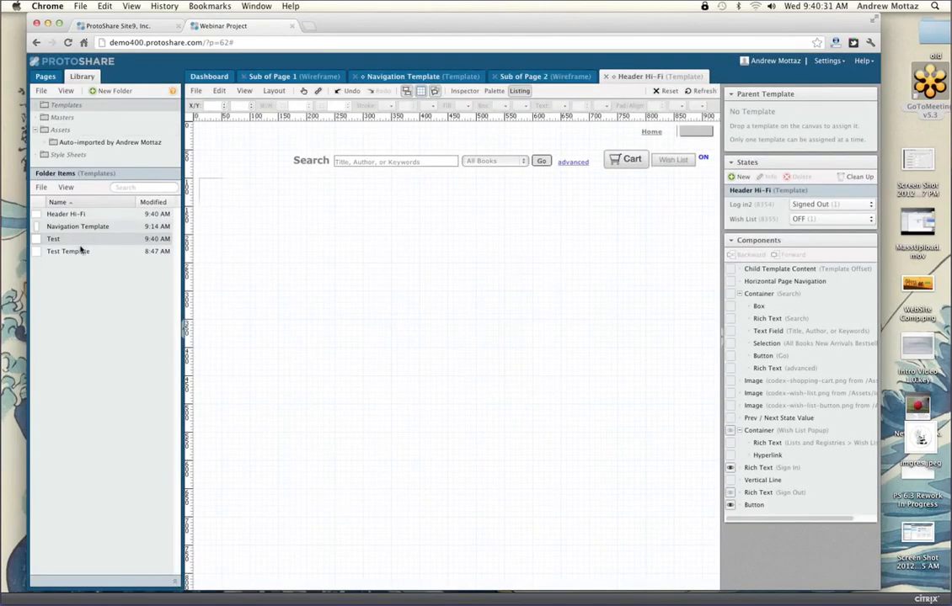
click(80, 241)
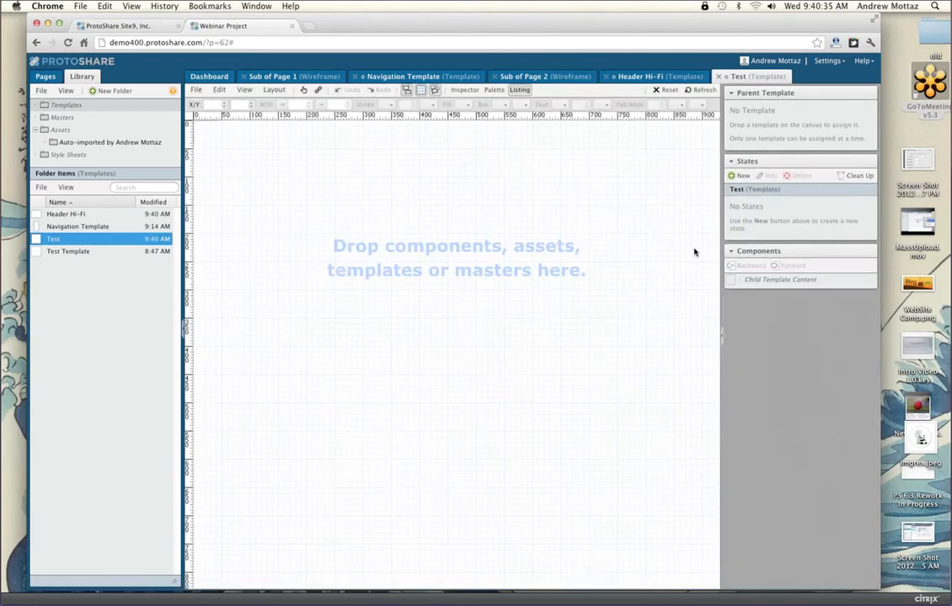
Step: Unlock the position of the Test template's Child Template Content and move it to about X 355, Y 310
click(800, 279)
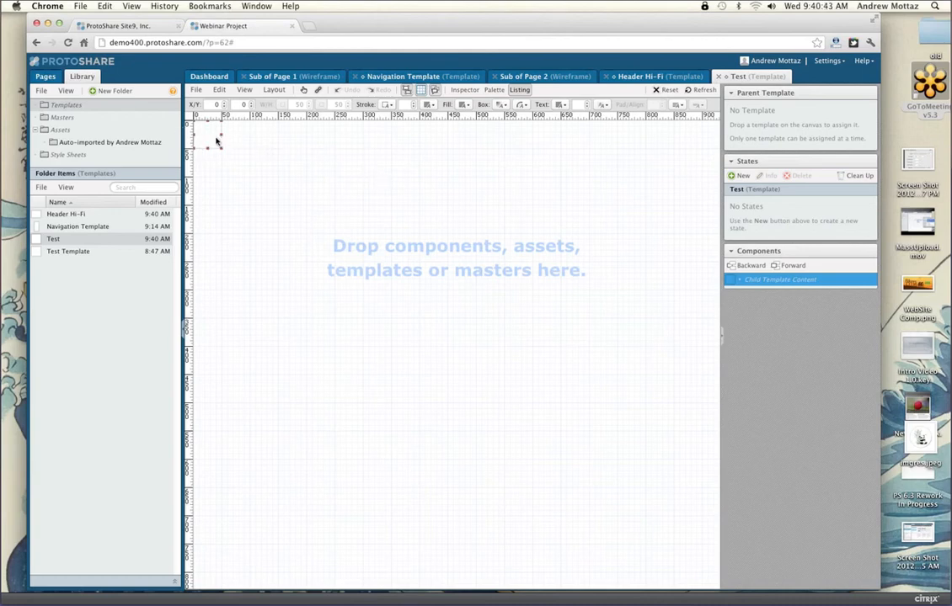
right_click(217, 143)
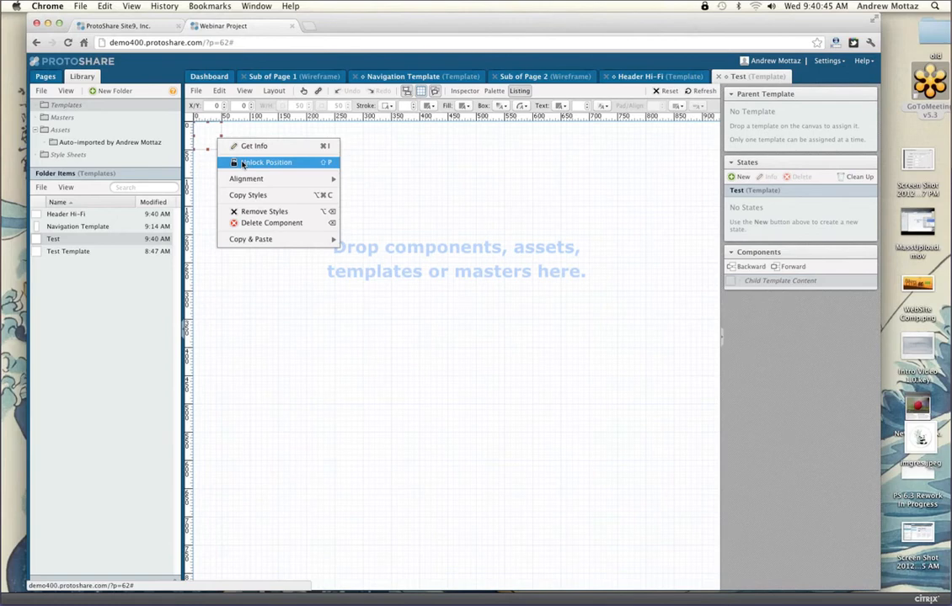
click(243, 163)
drag(212, 144, 409, 305)
click(490, 325)
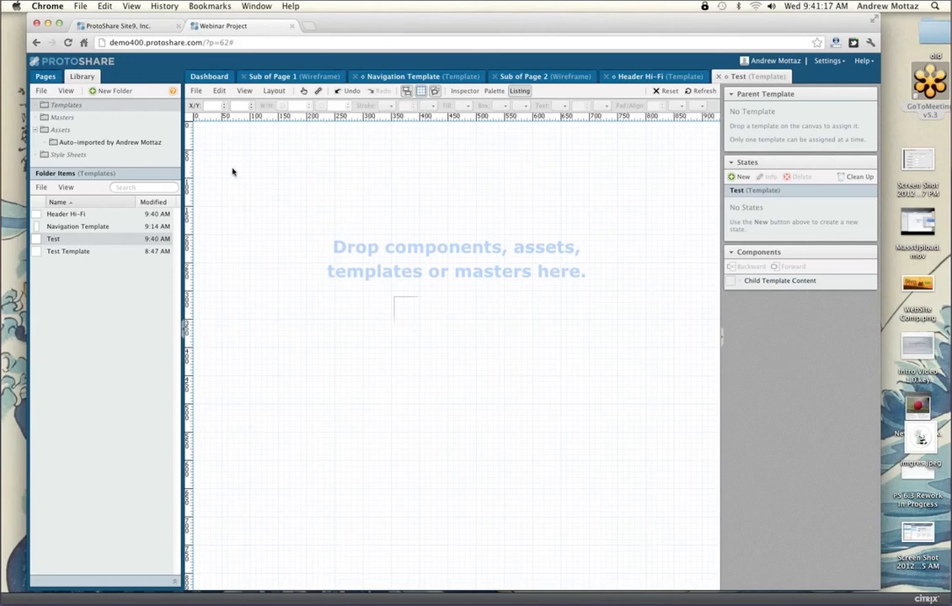
Step: In Sub of Page 1, convert the Text, Rich Text and Image components together into a master named Text Block with Image
click(64, 117)
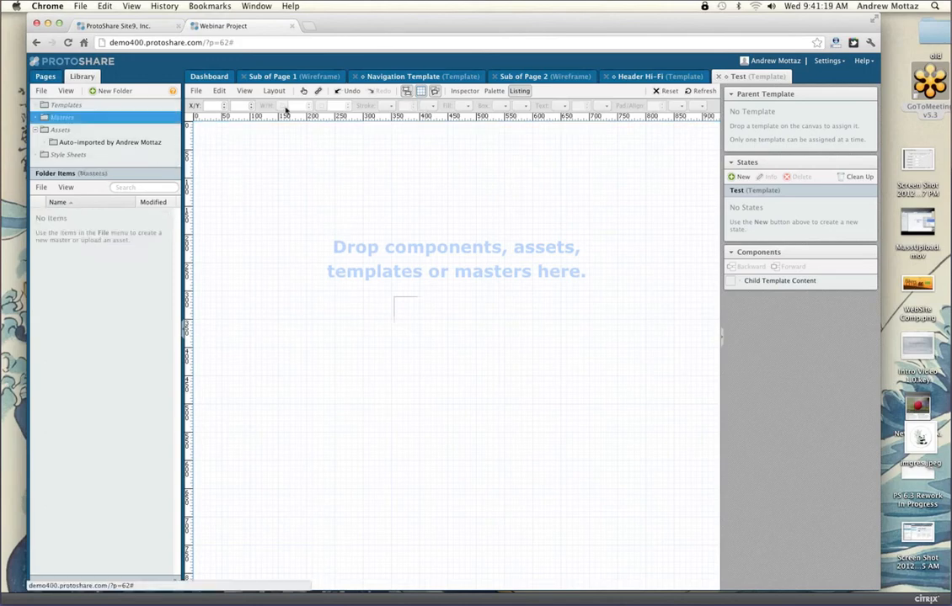
click(294, 78)
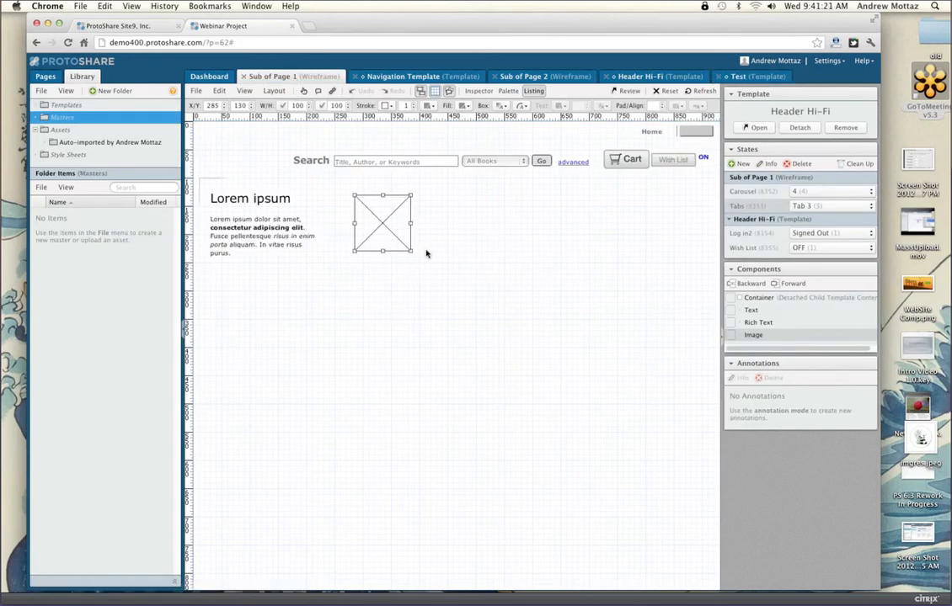
click(427, 255)
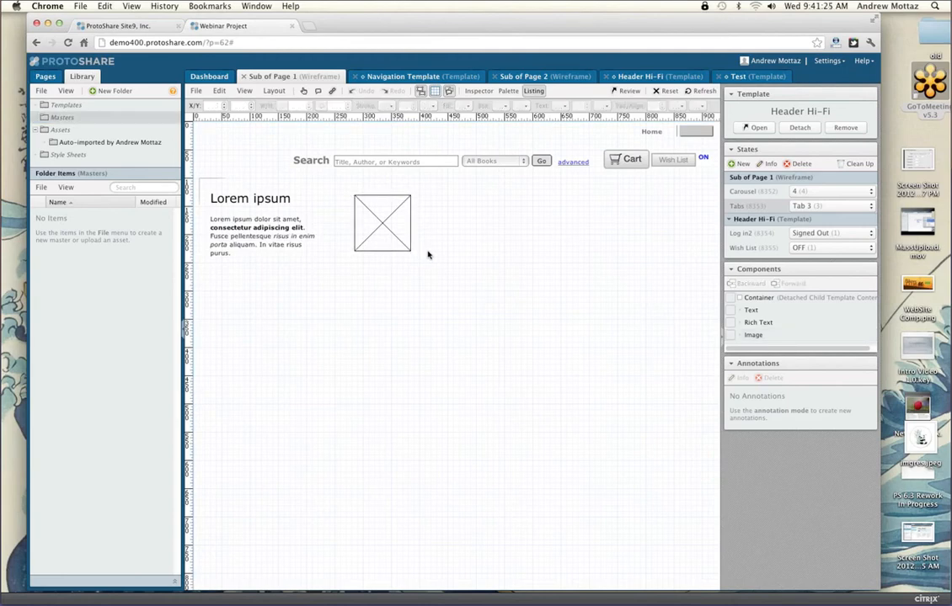
click(362, 238)
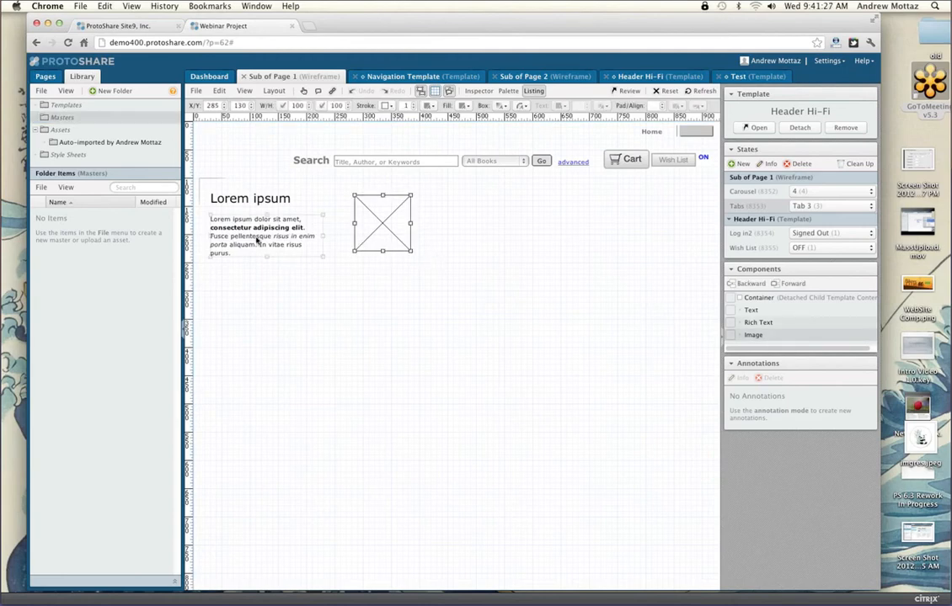
drag(439, 267, 209, 196)
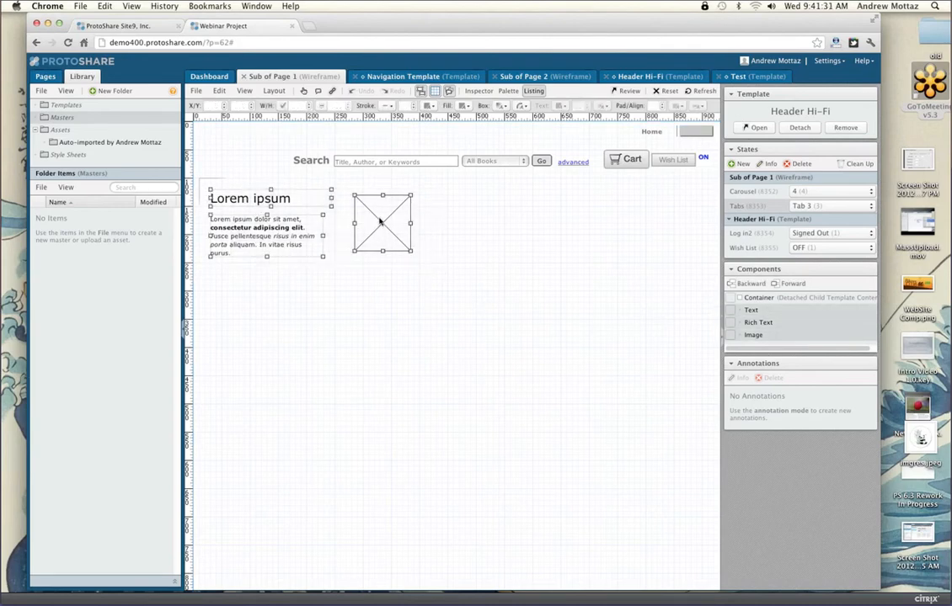
right_click(380, 220)
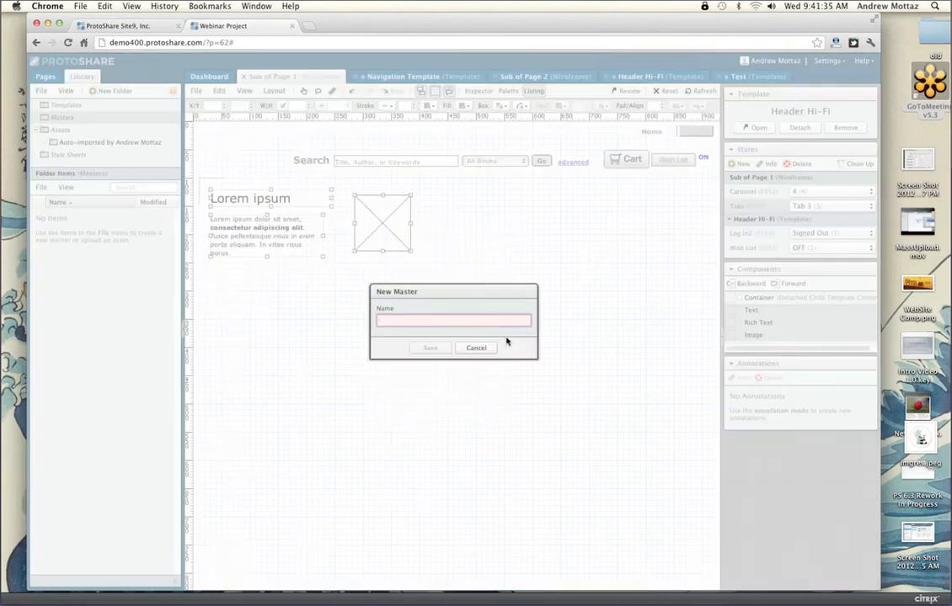
text(xt Bl)
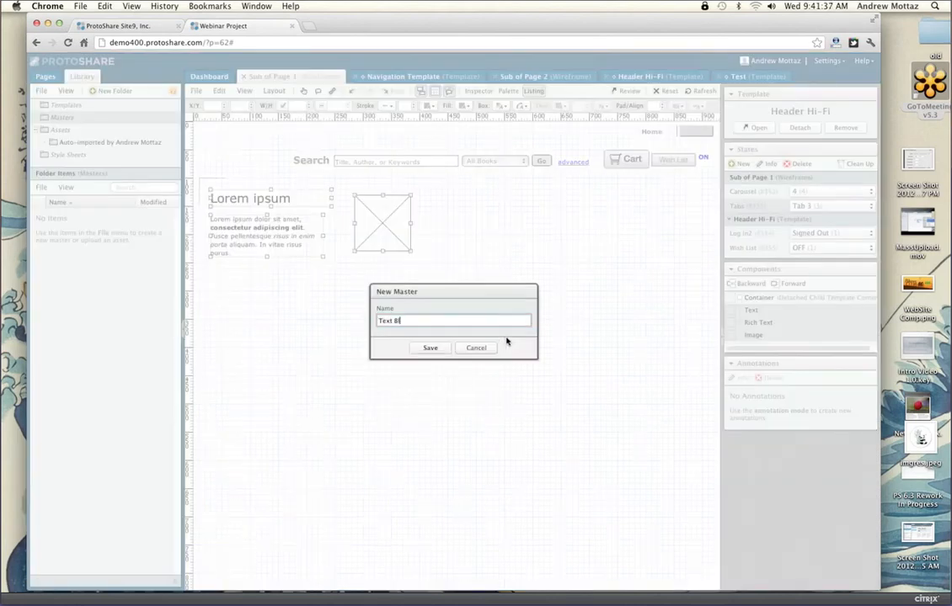
text(ock with Image)
key(Return)
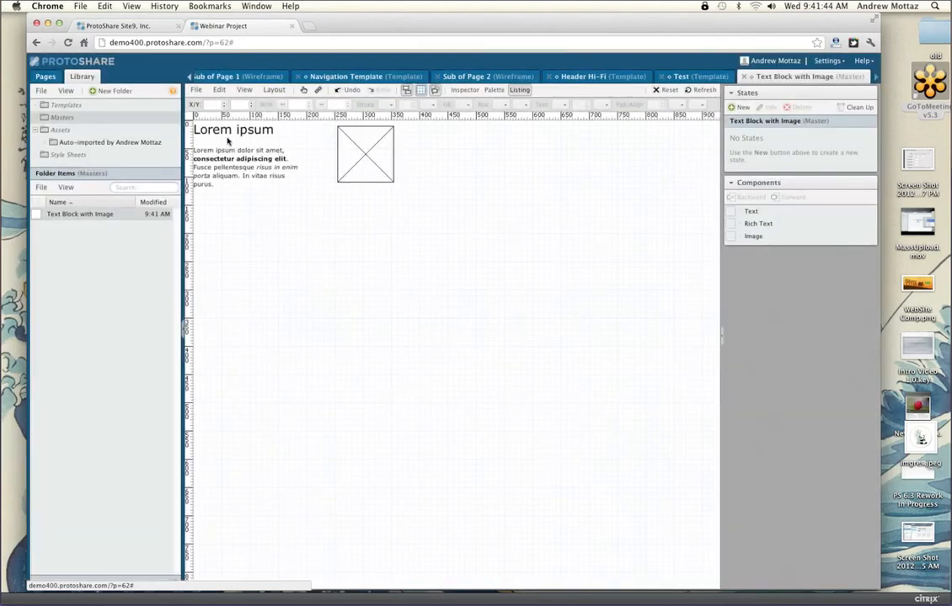
Step: Close the Navigation Template and resize the Text Block with Image master instance on Sub of Page 1 to 405 by 150
click(227, 136)
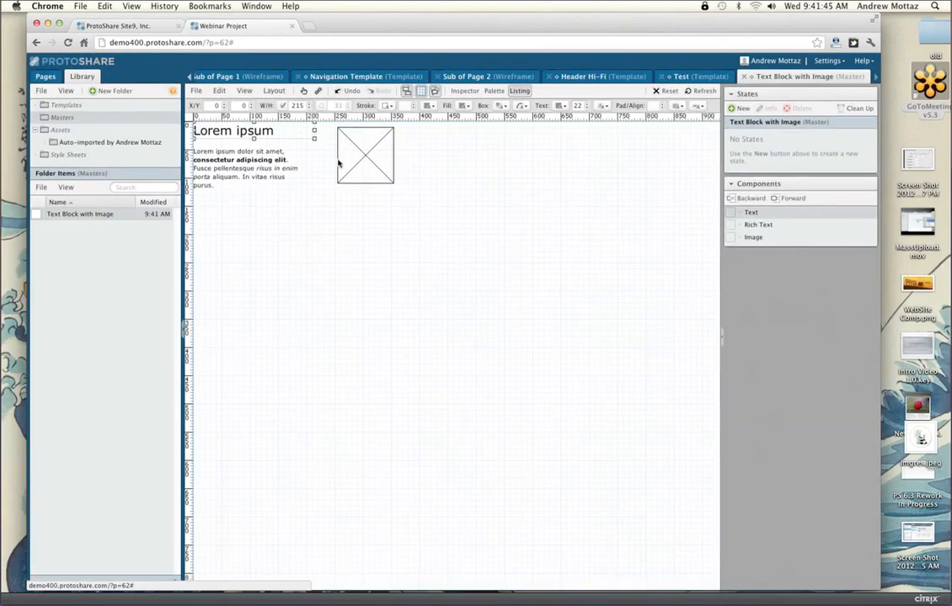
click(332, 76)
click(296, 77)
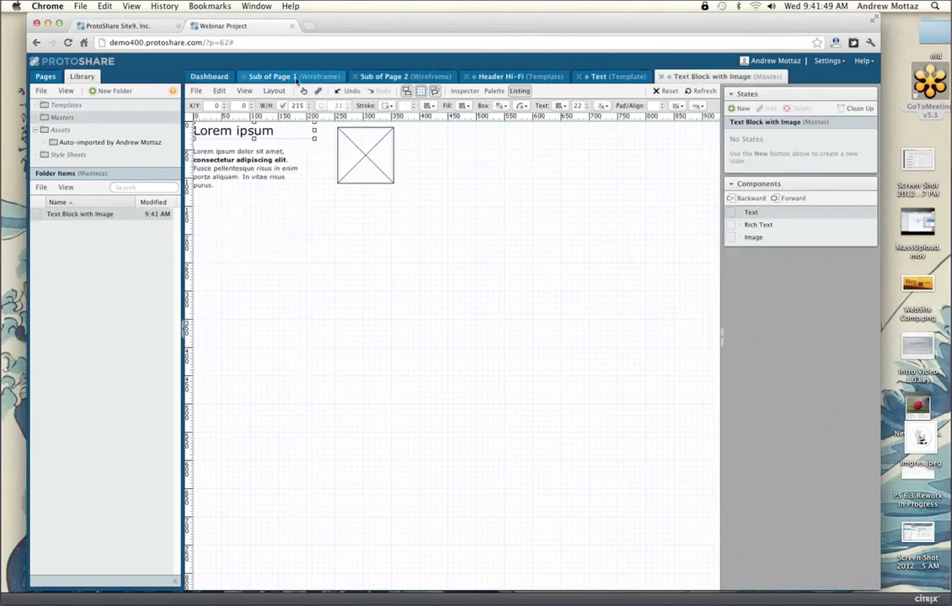
click(286, 77)
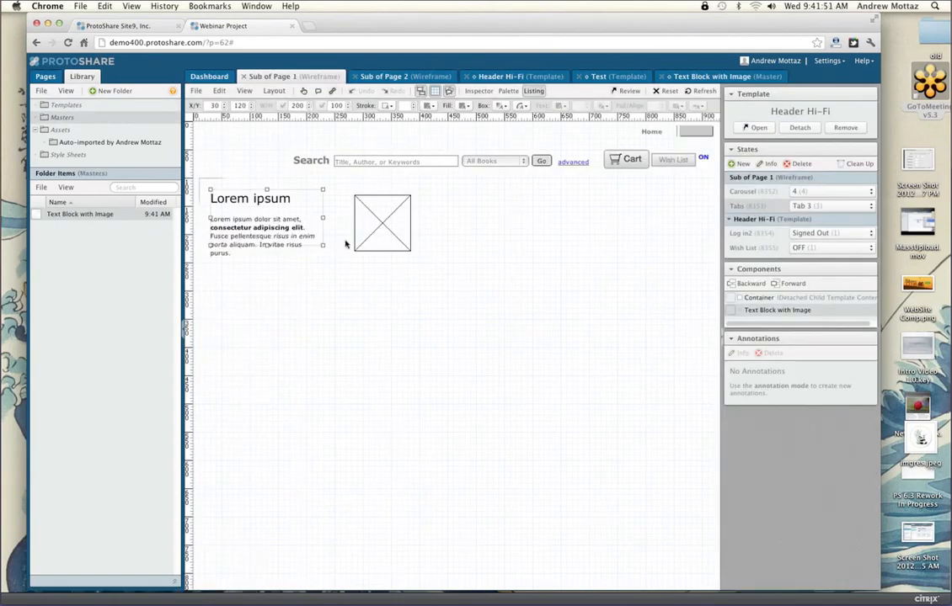
drag(321, 245, 439, 274)
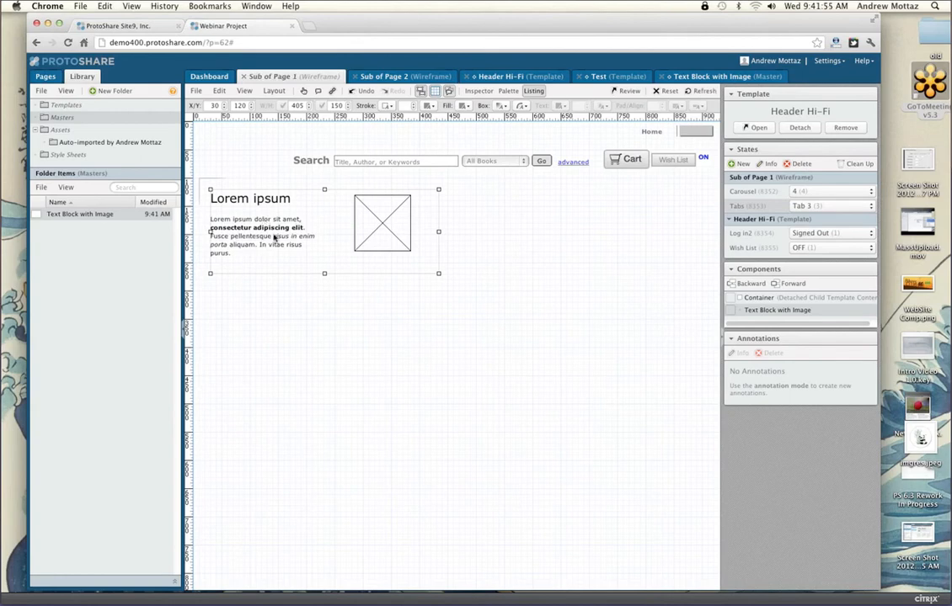
Step: Place copies of the Text Block with Image instance below the original and beside it at X 460, Y 115
drag(257, 226, 505, 225)
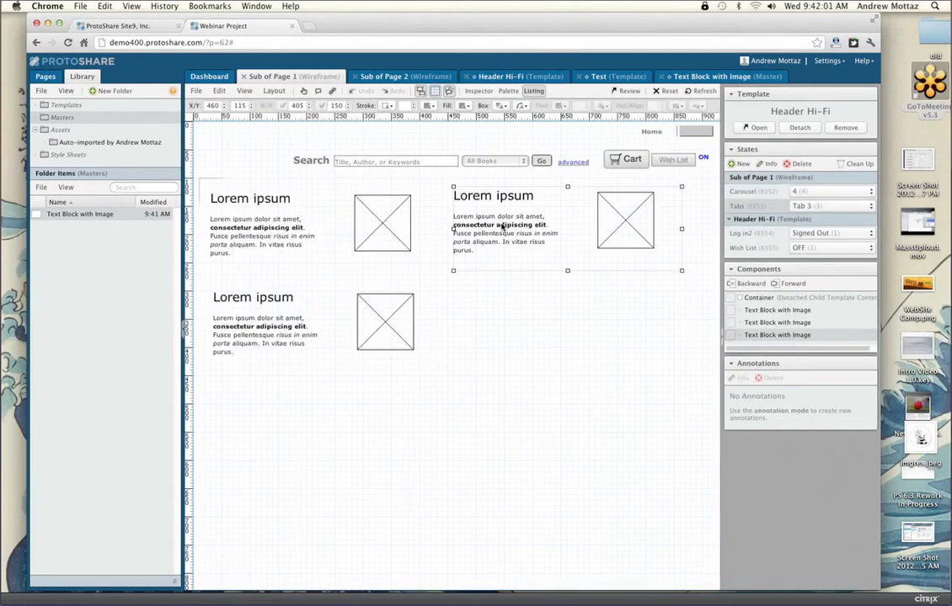
click(528, 314)
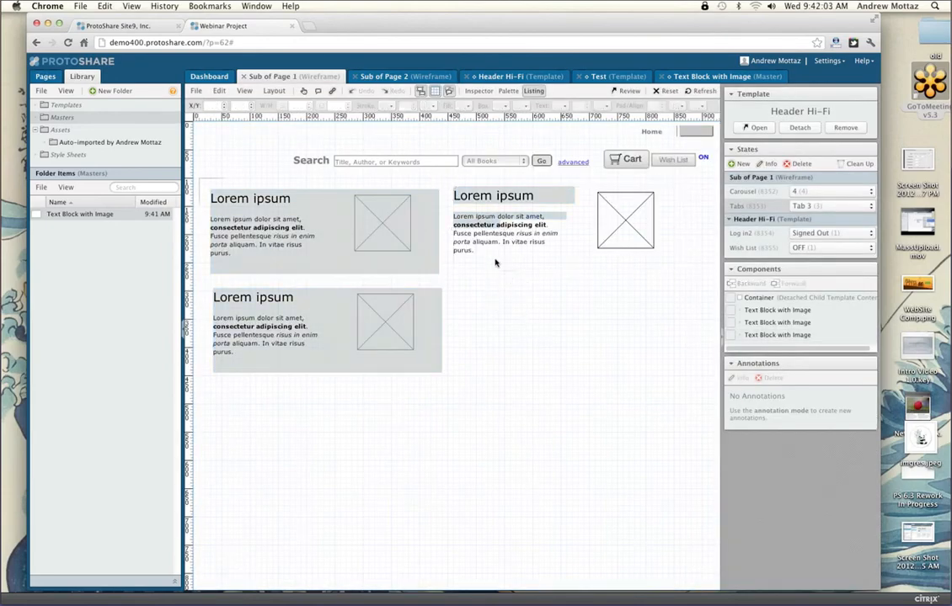
click(496, 259)
drag(499, 257, 505, 365)
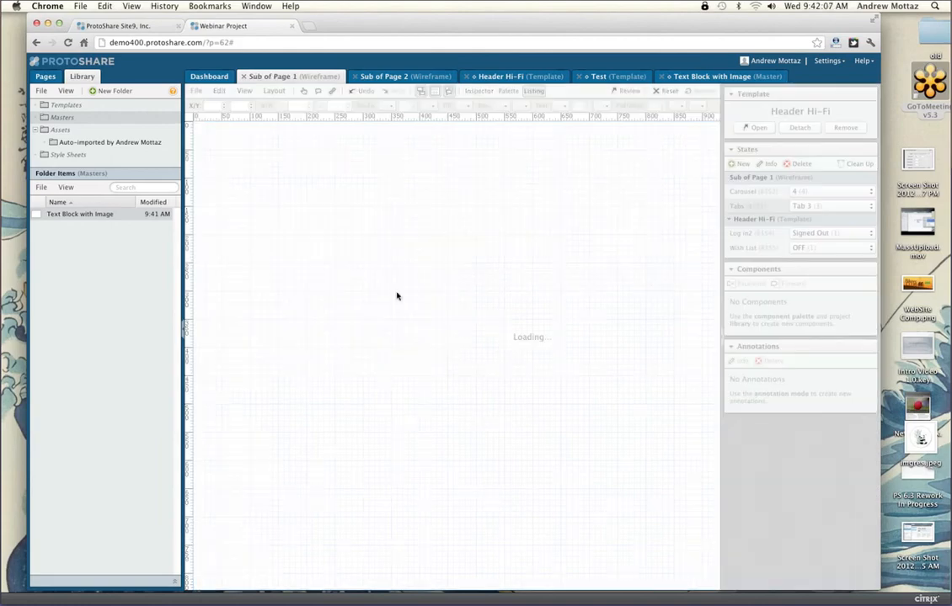
Step: In the Text Block with Image master, give the image a Double stroke with a width of 5
click(712, 78)
click(279, 176)
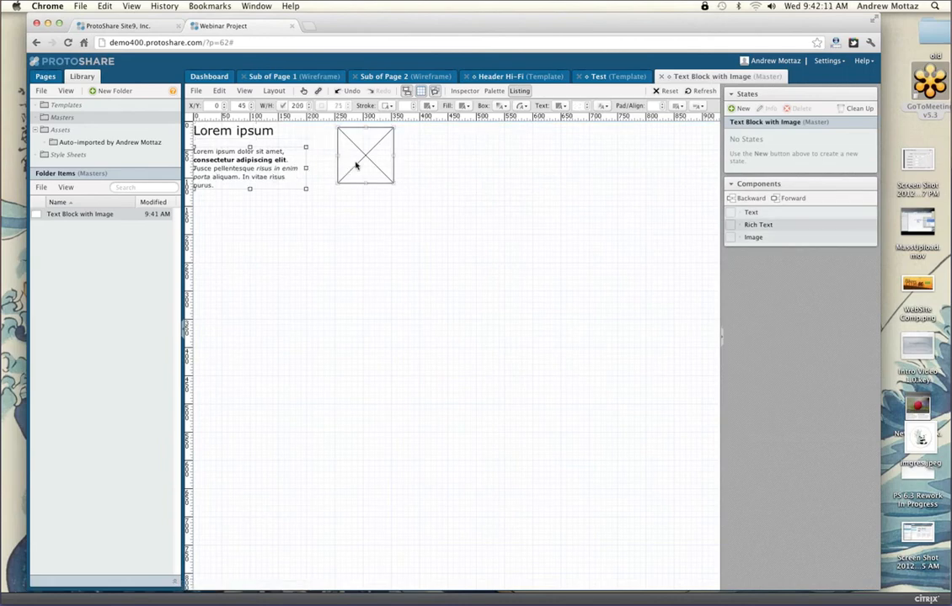
click(356, 166)
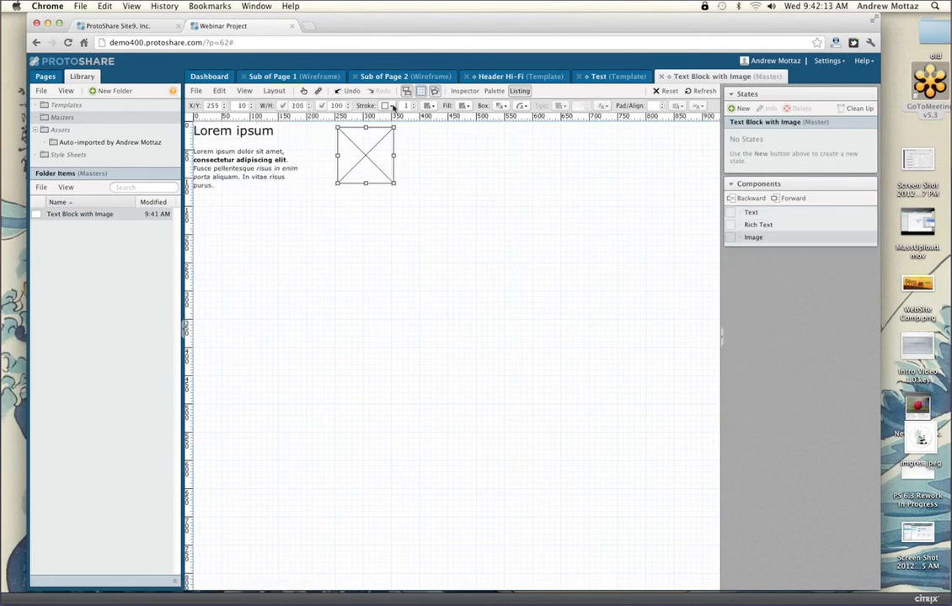
click(393, 107)
click(389, 198)
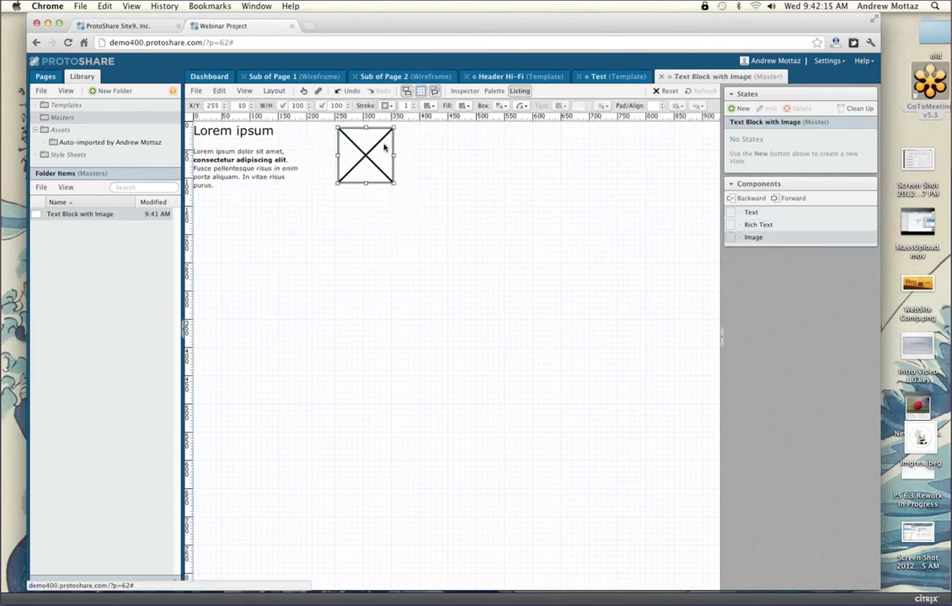
click(413, 108)
click(414, 105)
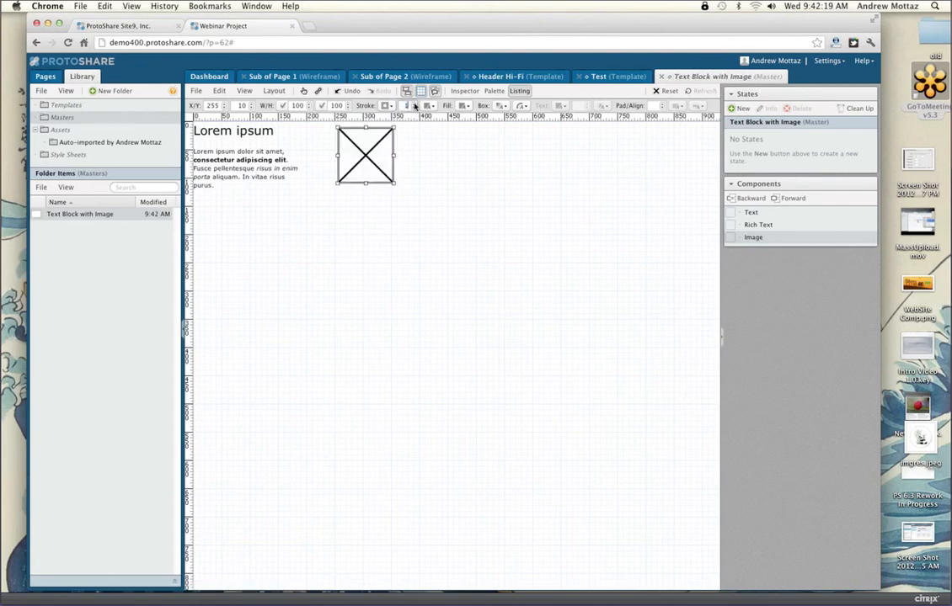
click(413, 105)
click(413, 105)
click(414, 105)
click(529, 139)
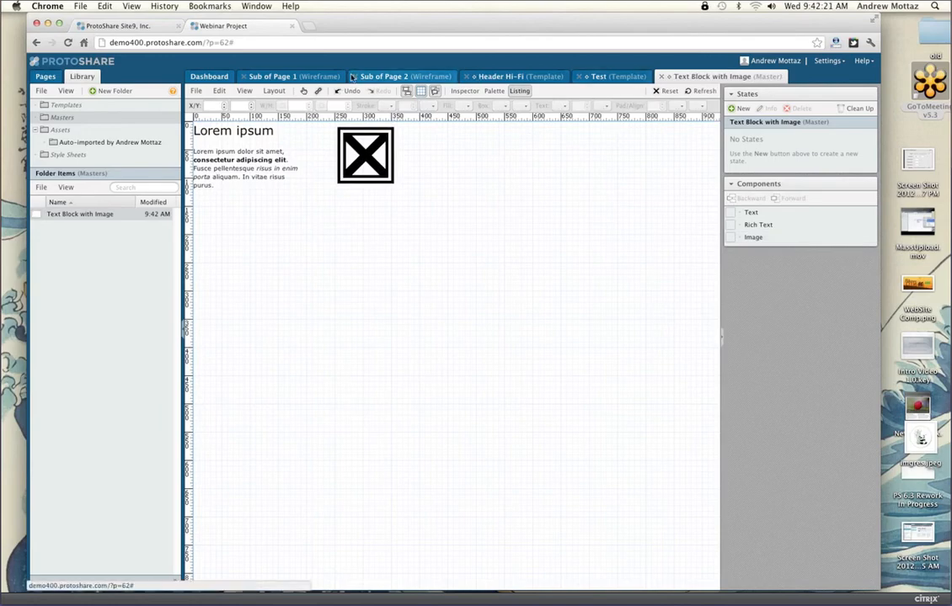
Step: On Sub of Page 1, detach the lower text block beside the X 465, Y 295 position from its master
click(260, 75)
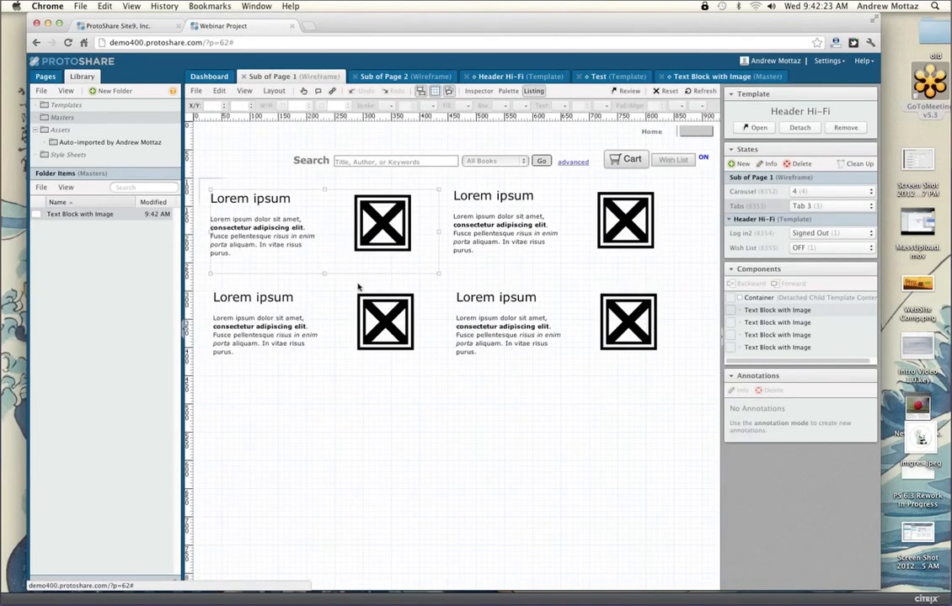
right_click(494, 325)
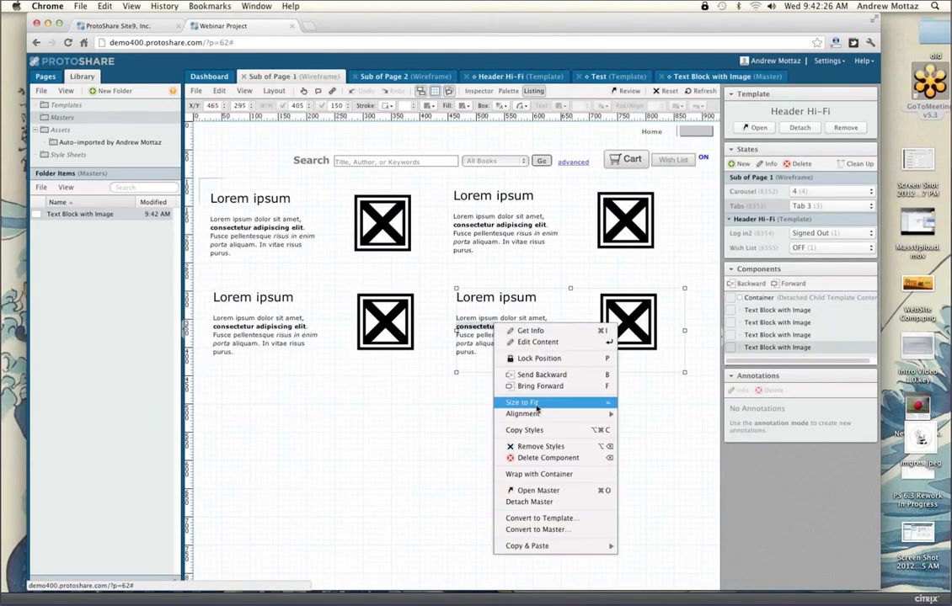
click(541, 499)
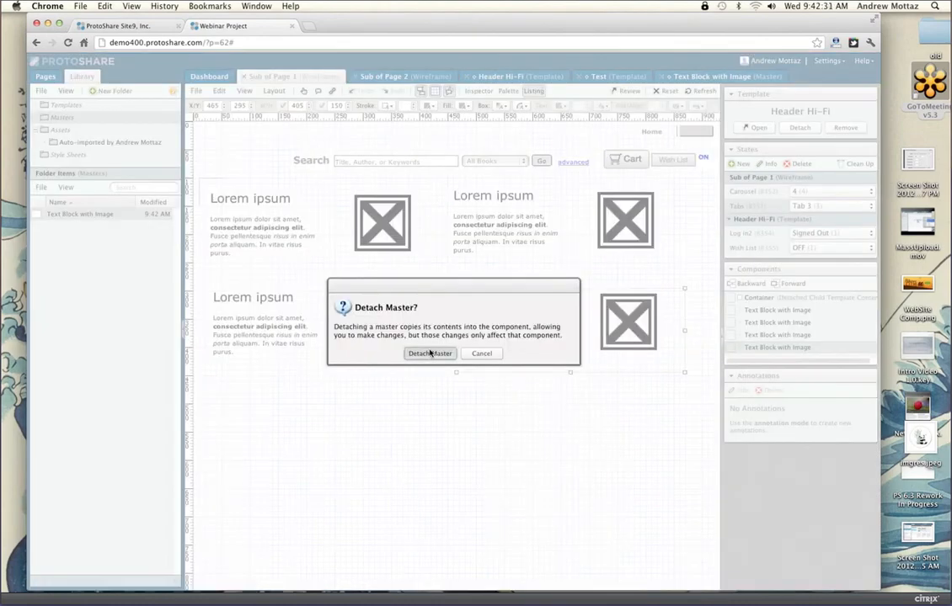
key(Return)
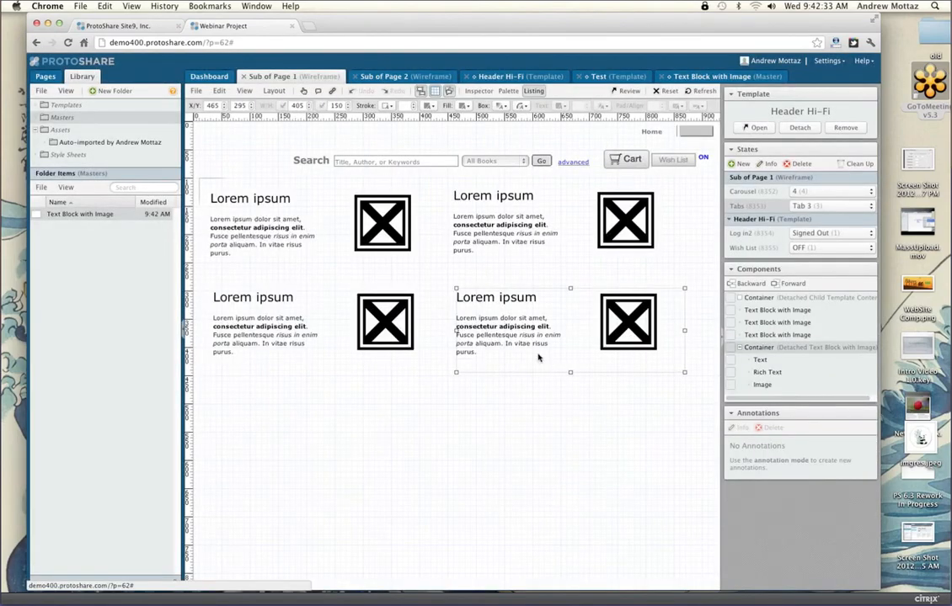
Step: Reduce the stroke width of the image inside the detached text block to a thin outline
click(630, 339)
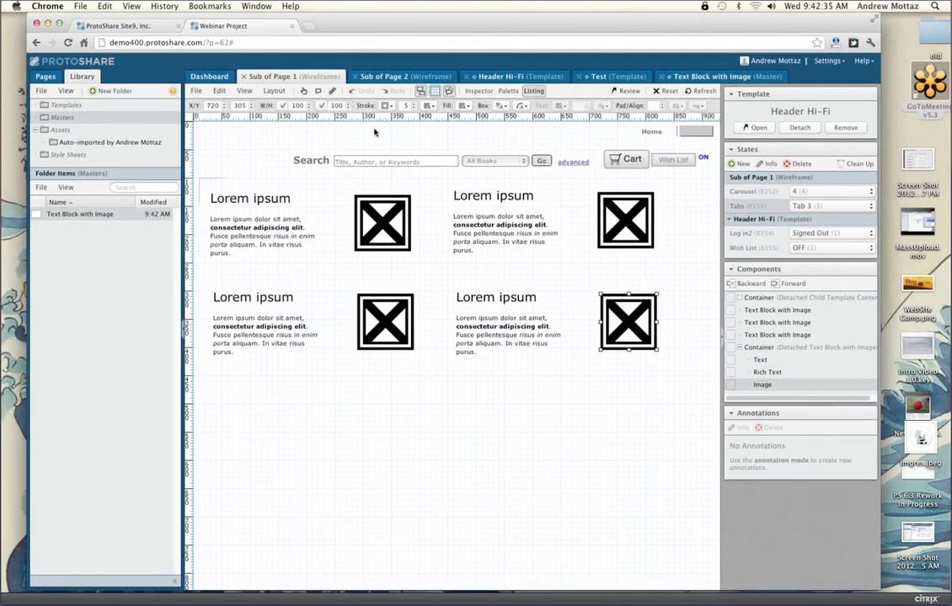
click(414, 108)
click(413, 108)
click(413, 108)
click(414, 108)
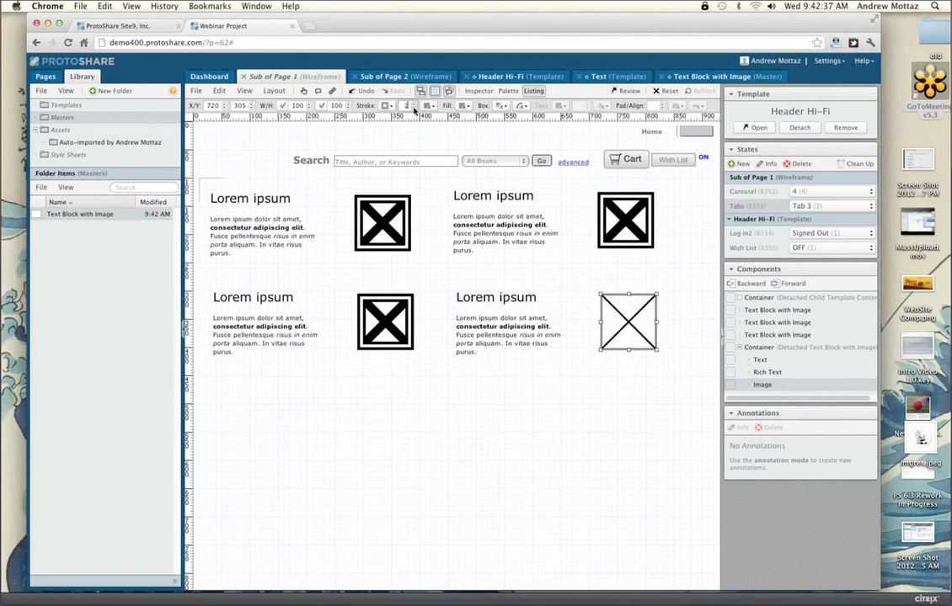
click(414, 108)
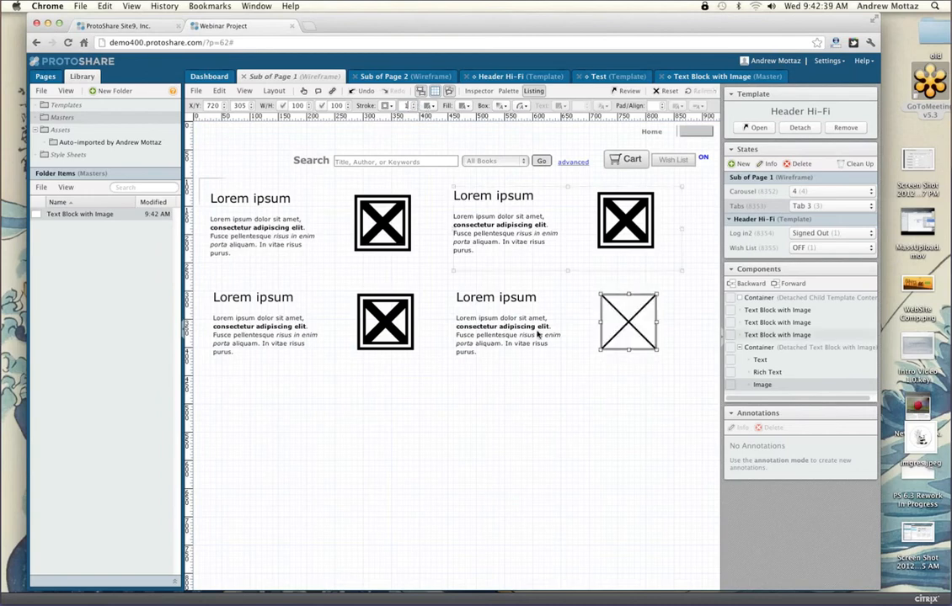
click(570, 413)
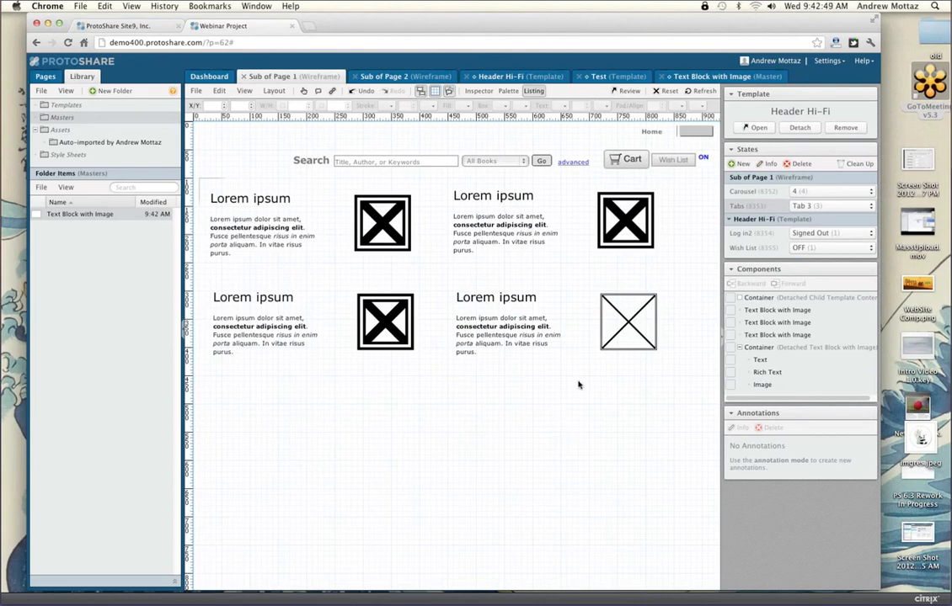
click(529, 335)
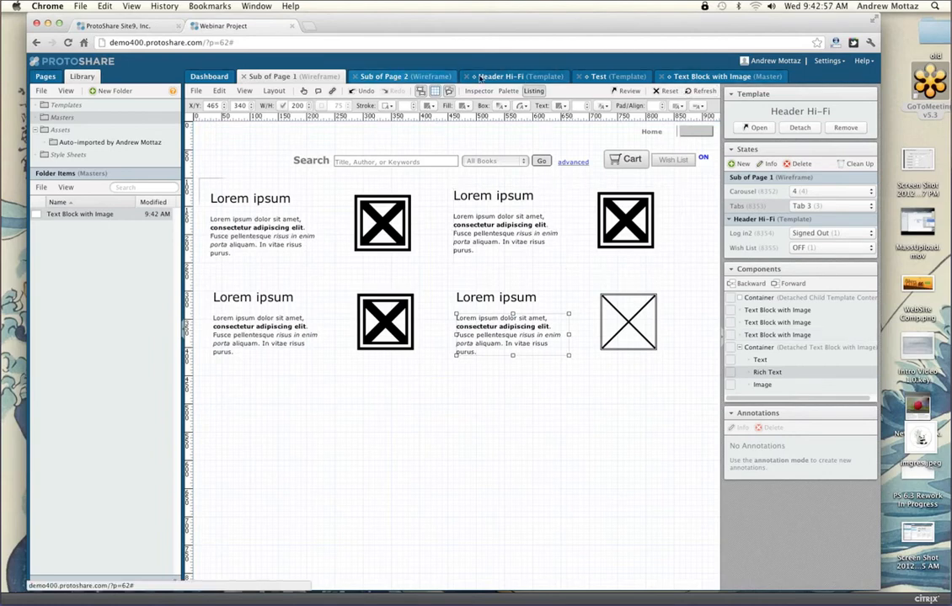
Step: From the Text Block with Image master, create a global state named Logged In with the values NO and YES
click(684, 77)
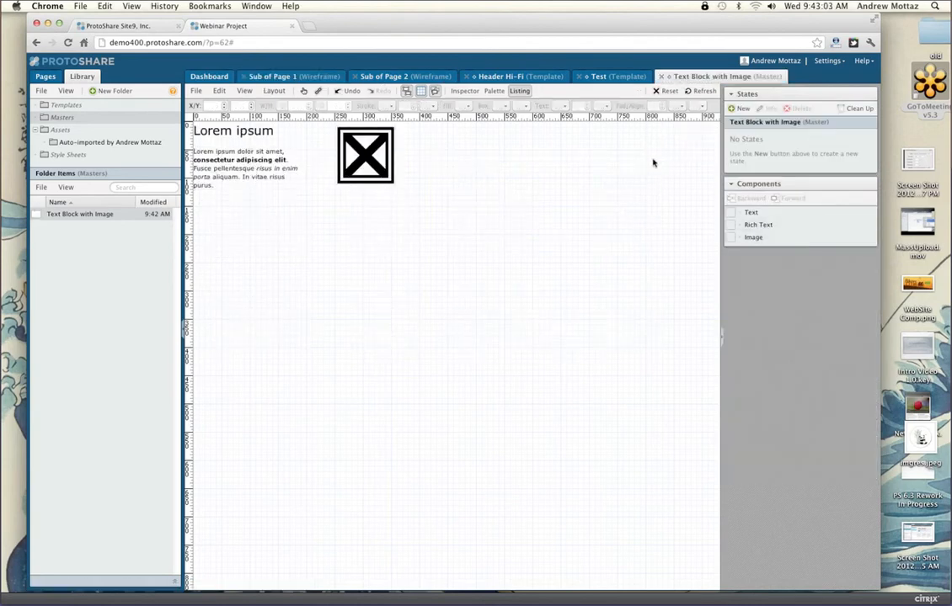
click(741, 110)
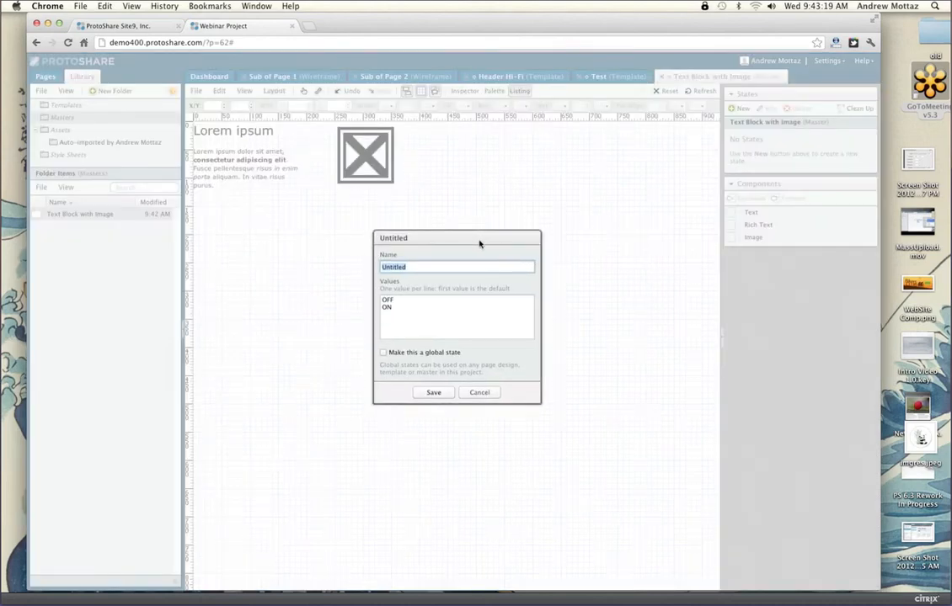
text(Logged In)
triple_click(377, 296)
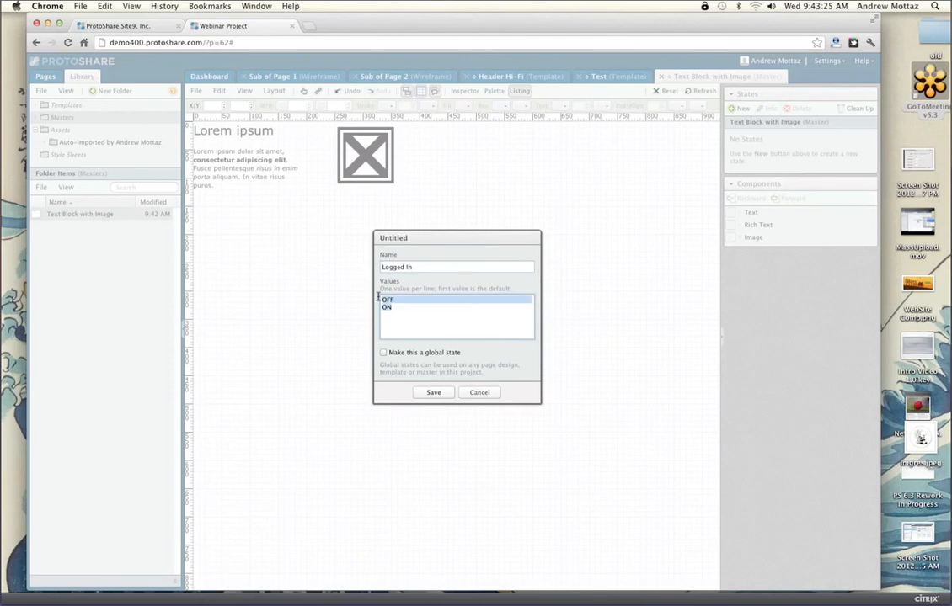
text(NO)
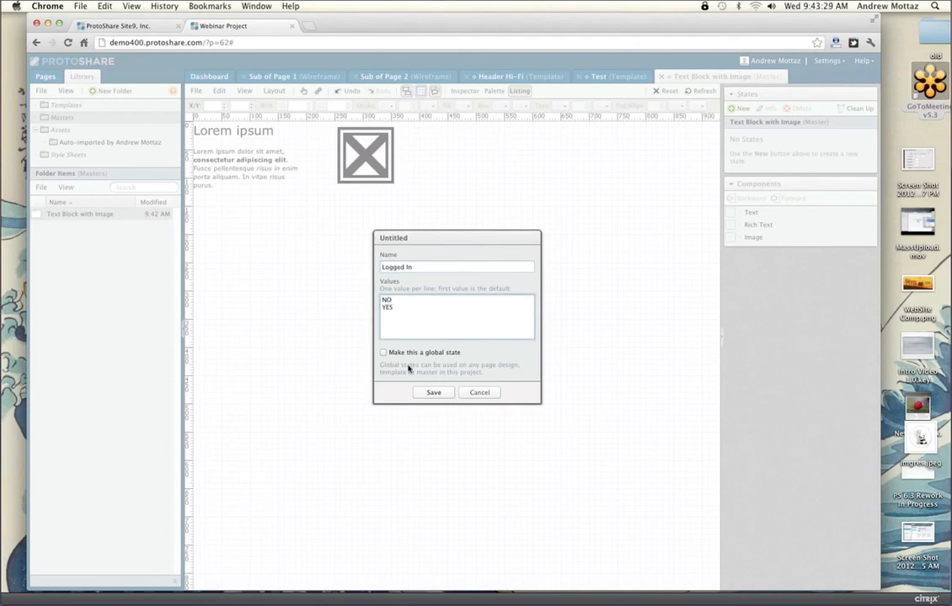
click(383, 353)
click(431, 393)
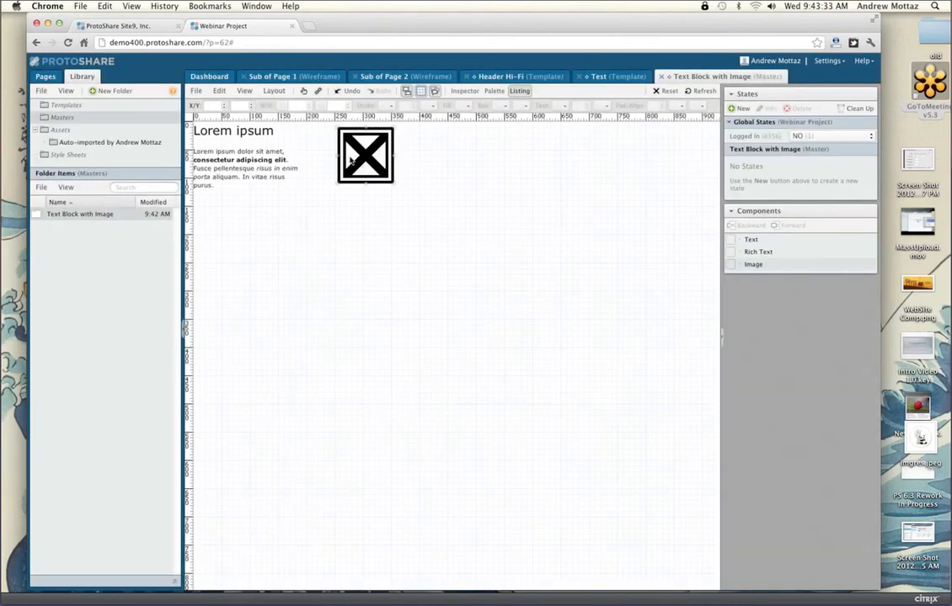
Step: Make the master's image set the Logged In state to YES when it is clicked
click(351, 162)
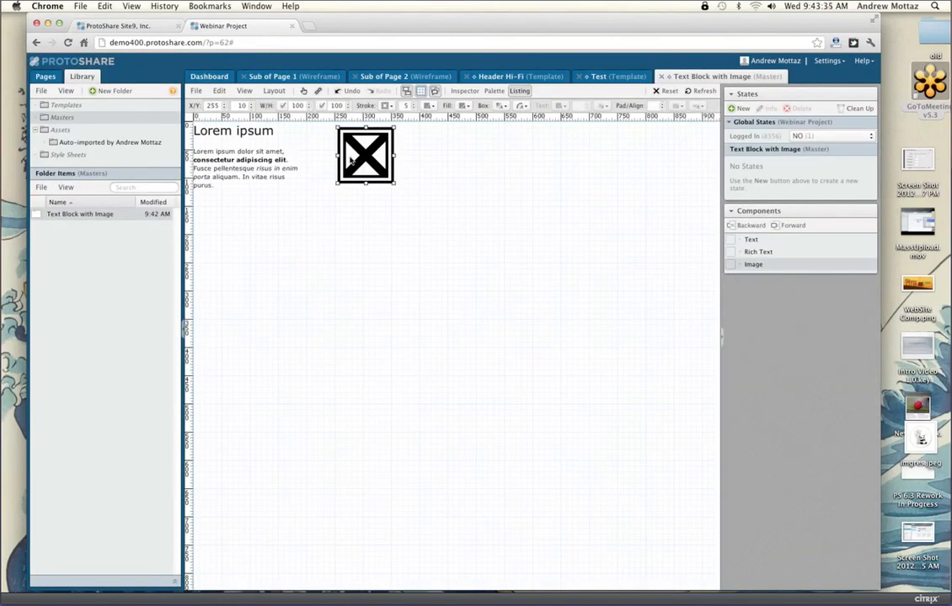
double_click(350, 162)
click(629, 321)
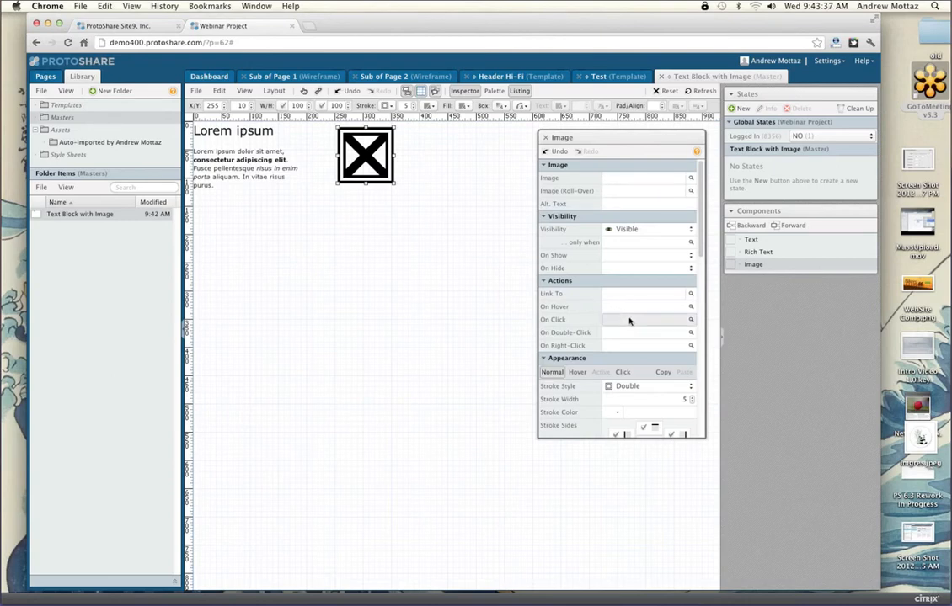
click(629, 321)
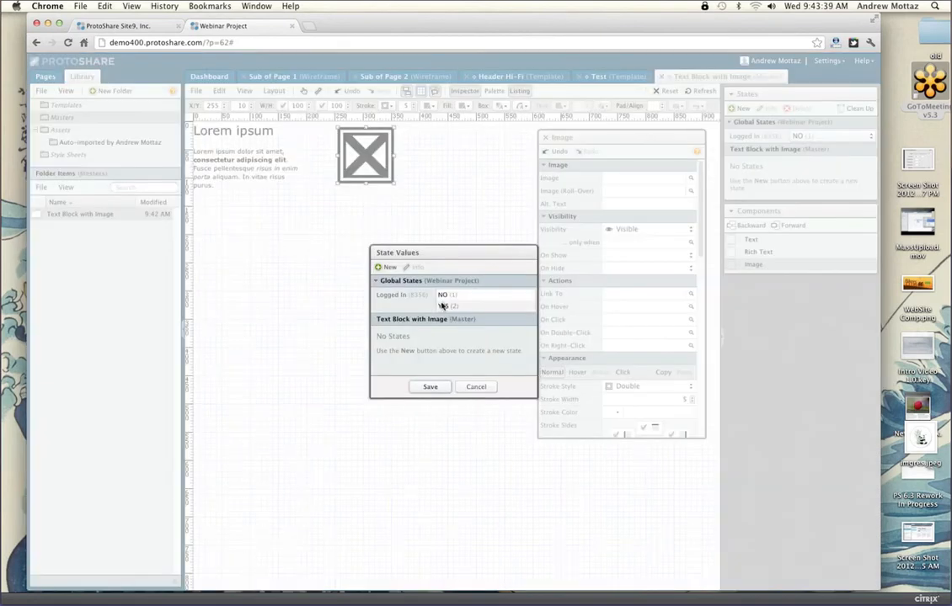
click(444, 296)
click(428, 386)
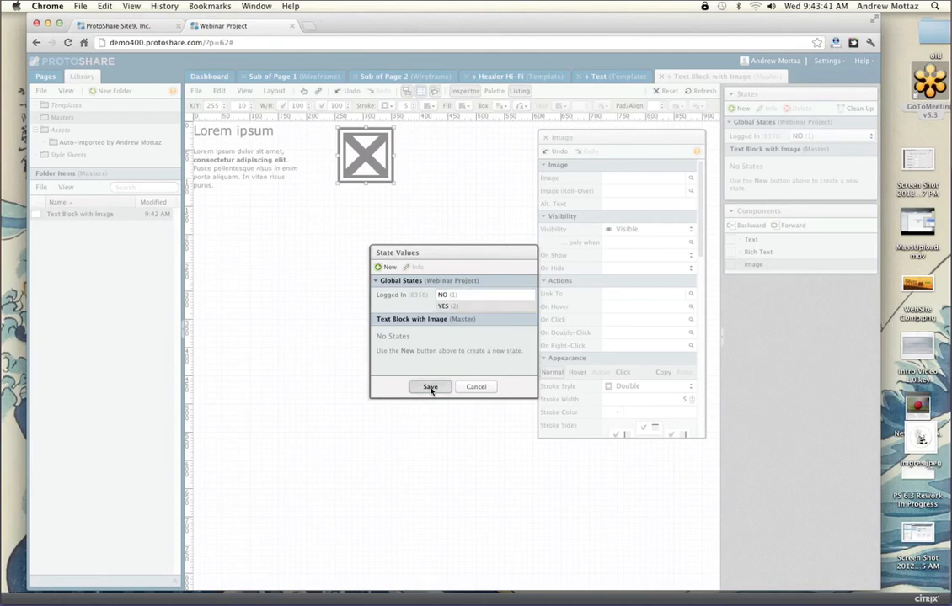
Step: Make the master's heading text set the Logged In state to NO when it is clicked, and close its properties
click(235, 133)
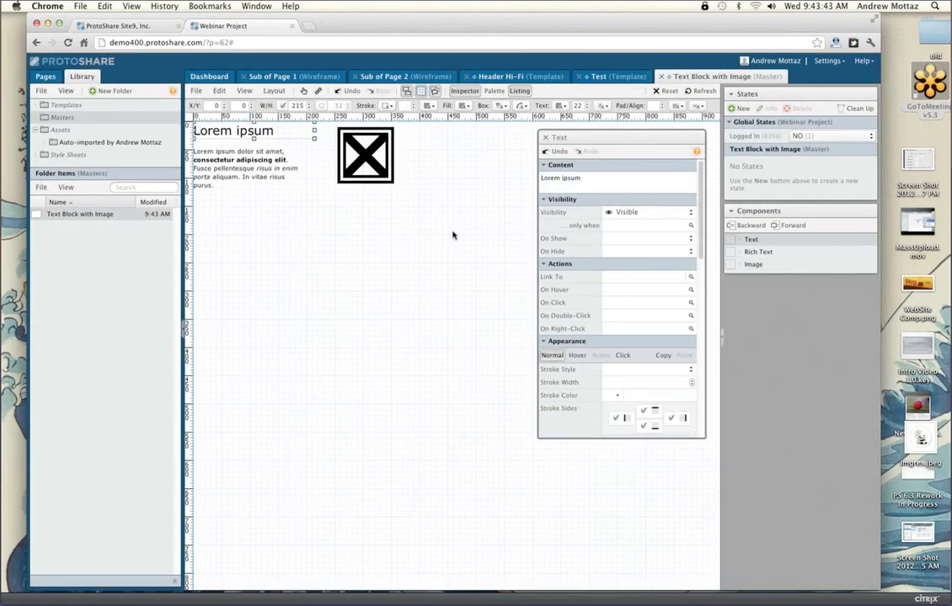
click(623, 304)
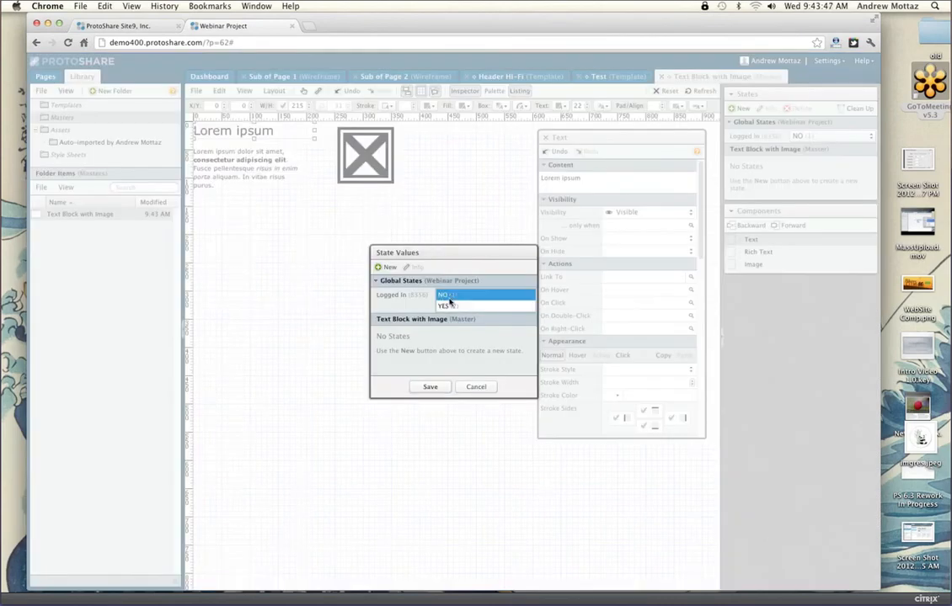
click(444, 388)
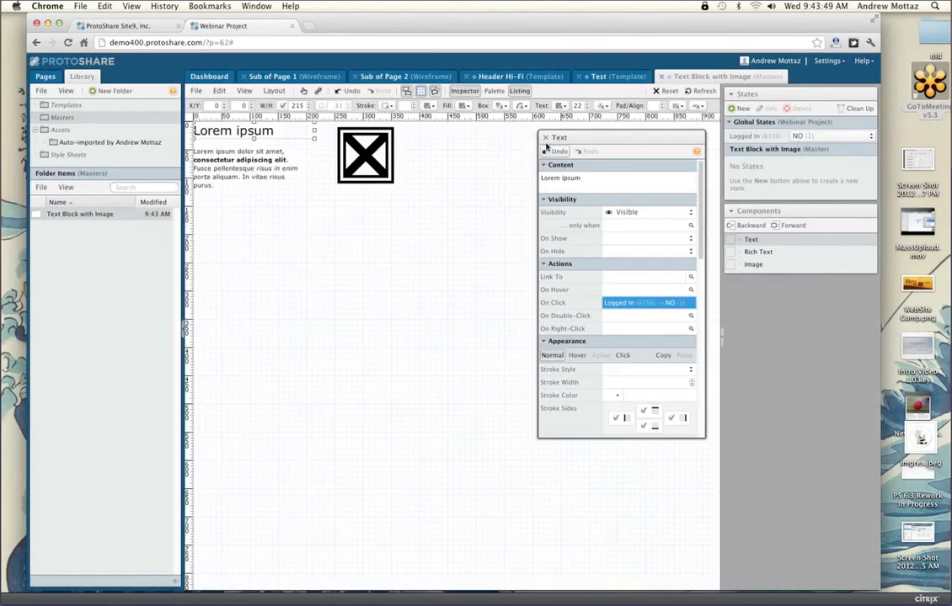
click(546, 138)
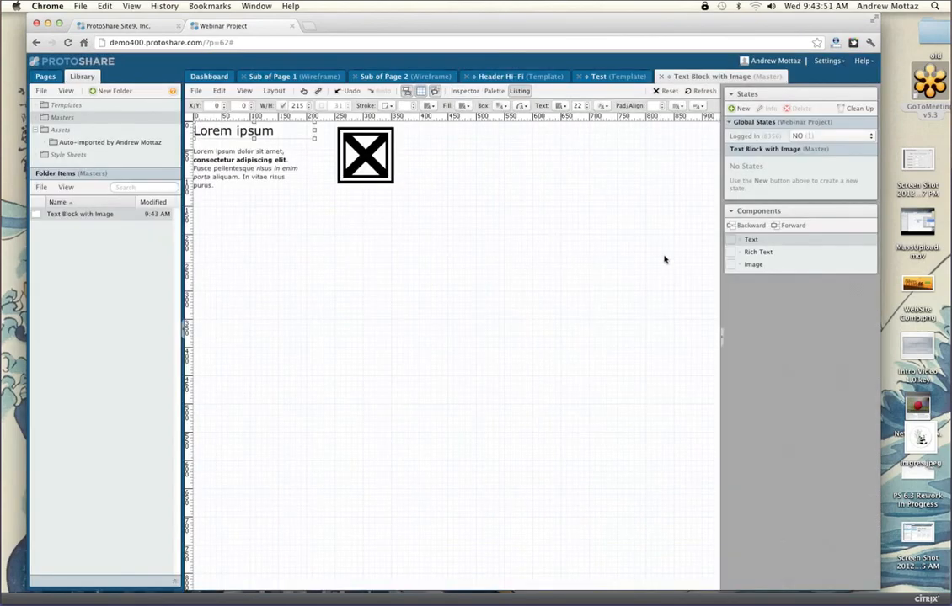
Step: Try out the click actions of the master's image and heading in test mode
click(560, 198)
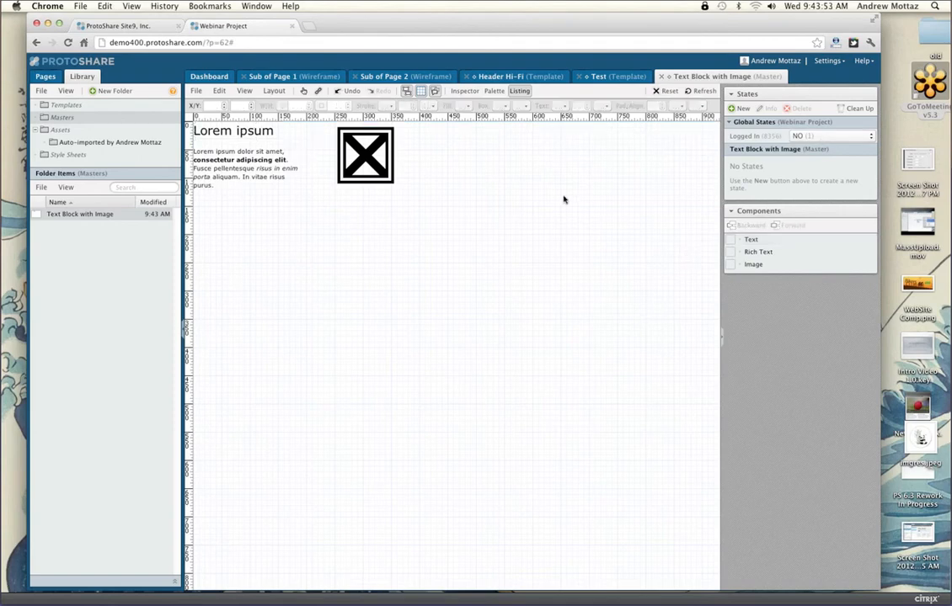
click(303, 91)
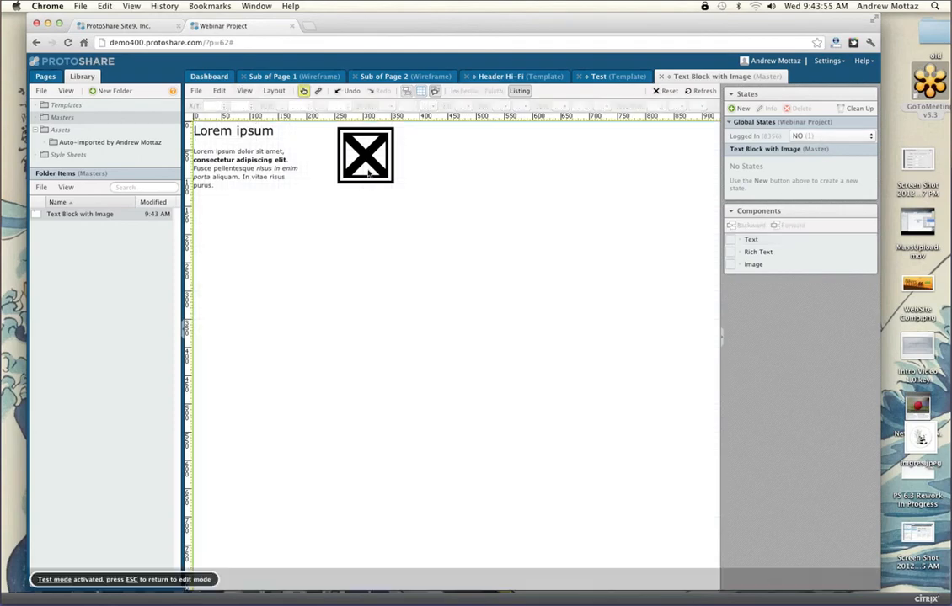
click(239, 130)
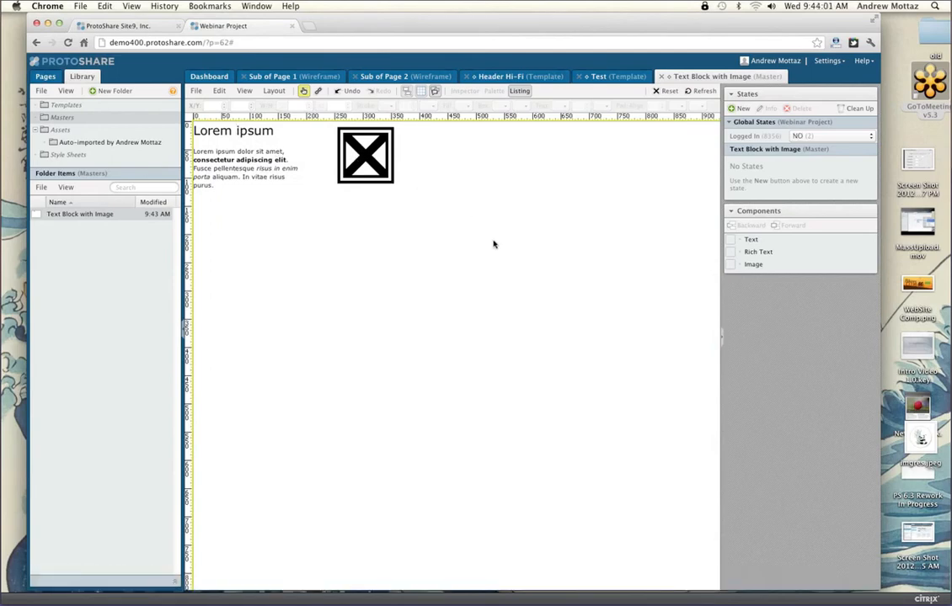
Step: On Sub of Page 1, add a Text component below the text blocks at X 160, Y 505 and enter "You are logged in" as its content
click(310, 81)
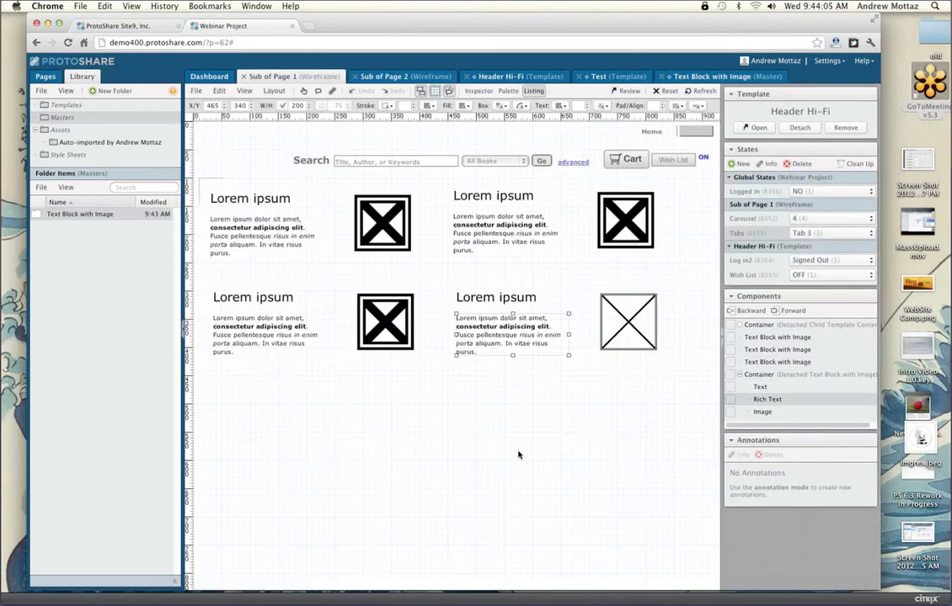
click(353, 423)
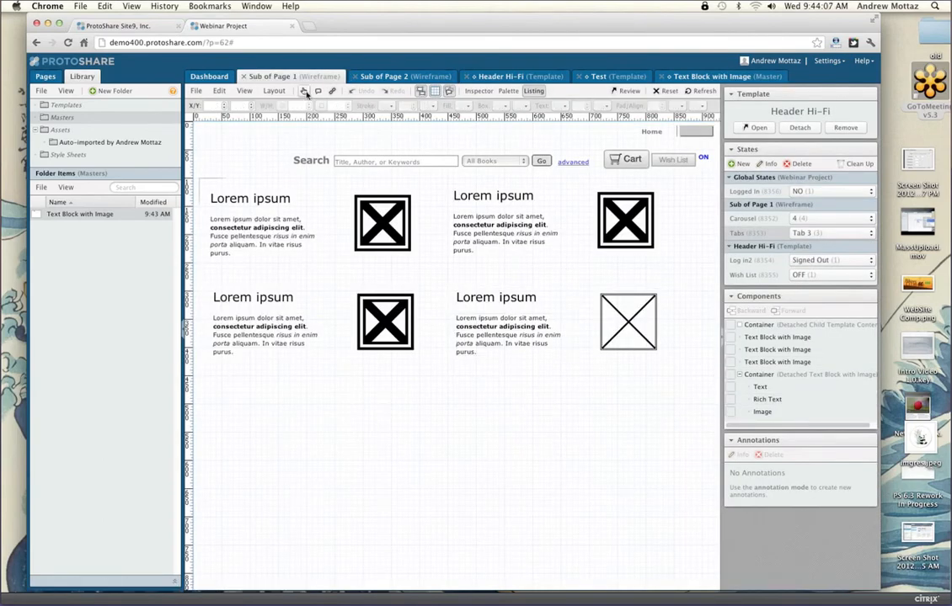
click(510, 91)
drag(624, 275, 329, 414)
double_click(328, 415)
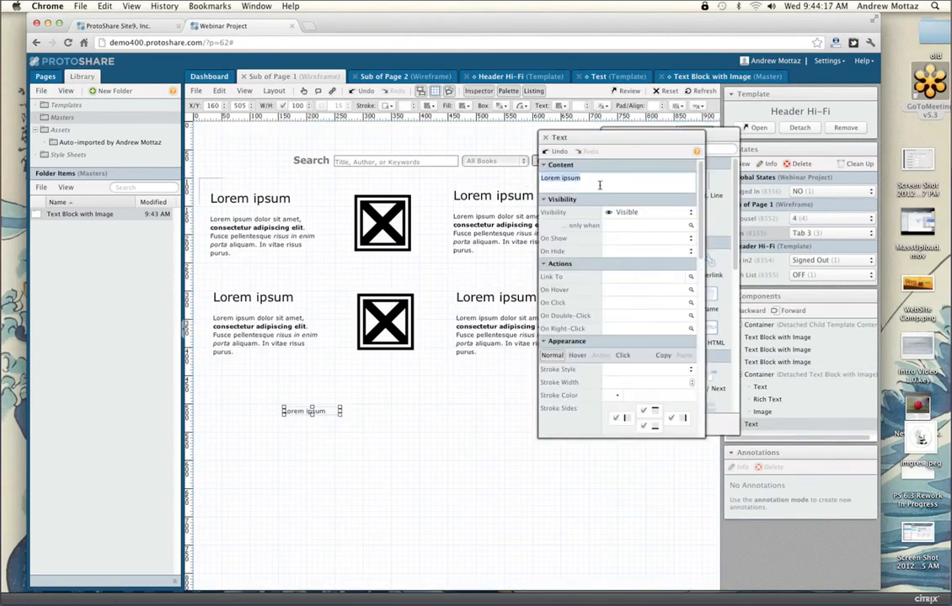
text(You are logged in)
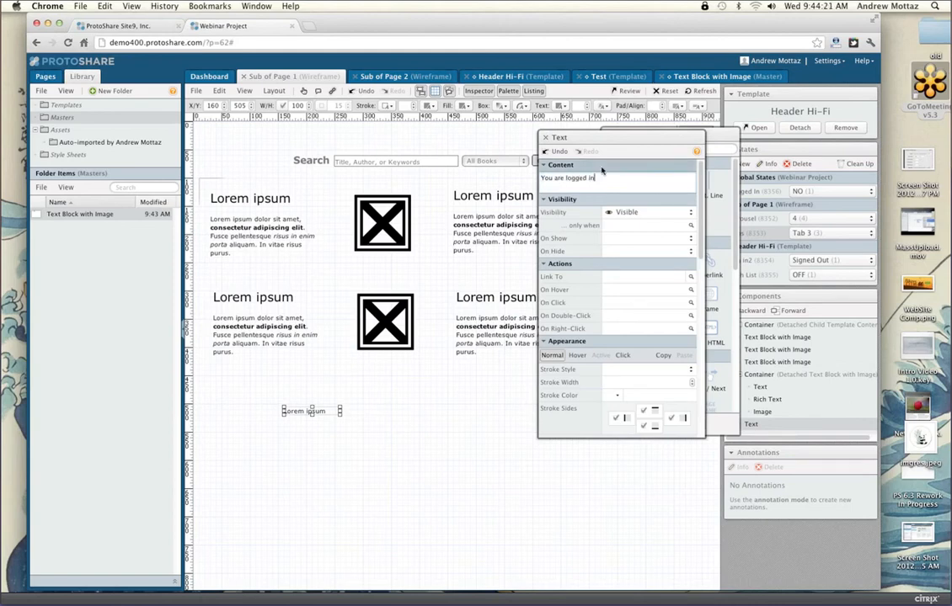
click(547, 140)
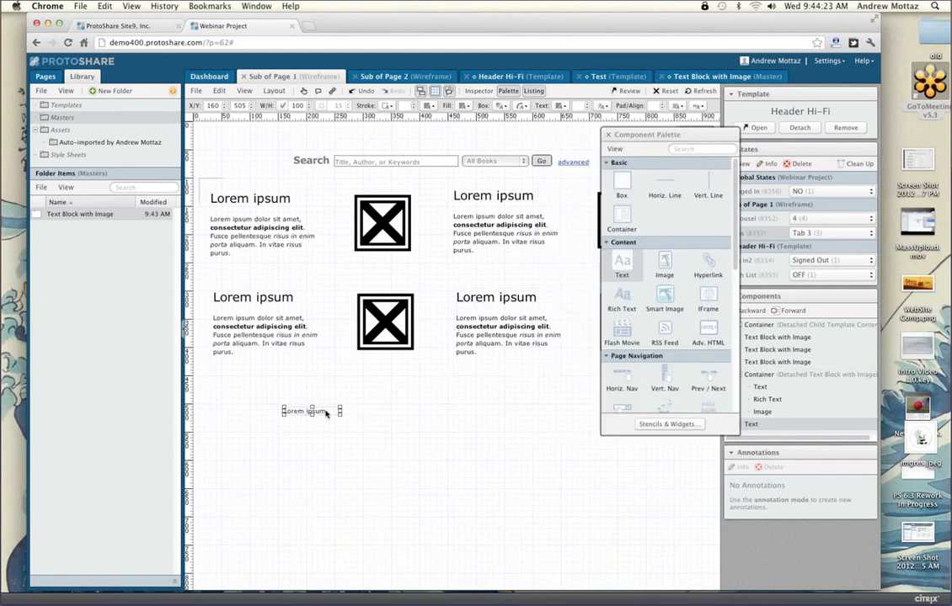
Step: Widen the "You are logged in" text to 205 and duplicate it below at Y 540 with the content "You are not logged in"
drag(341, 411, 400, 411)
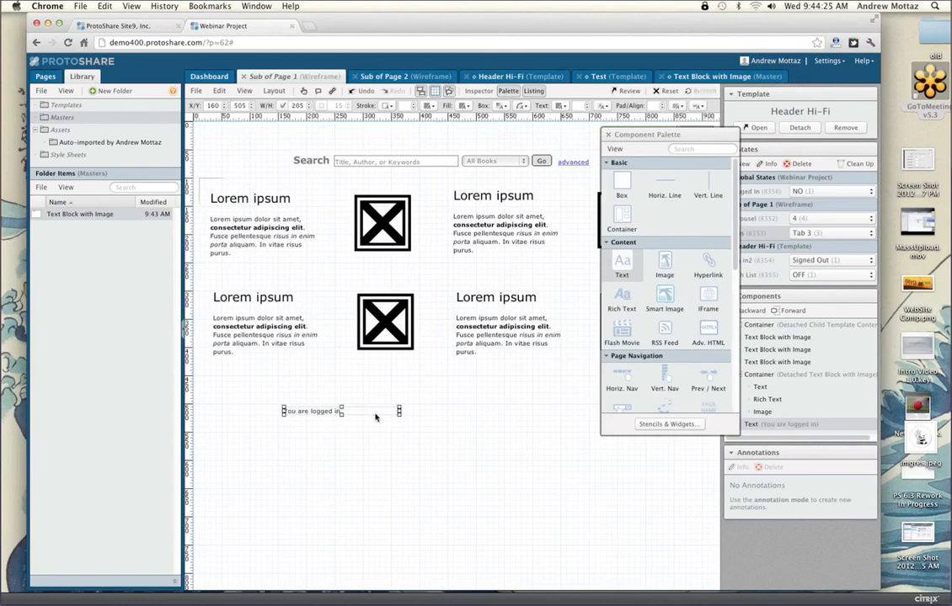
drag(335, 415, 326, 433)
double_click(326, 432)
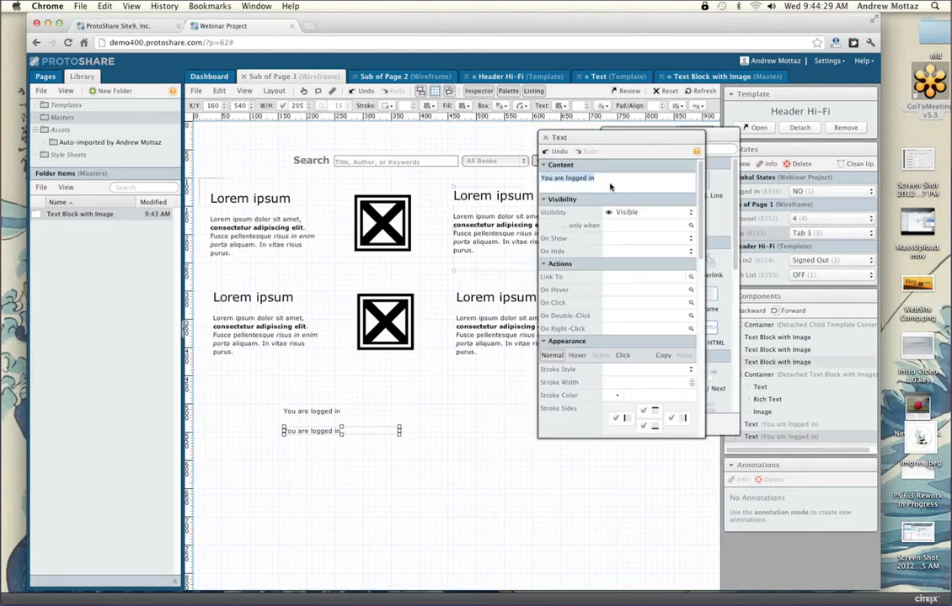
click(564, 179)
text(not)
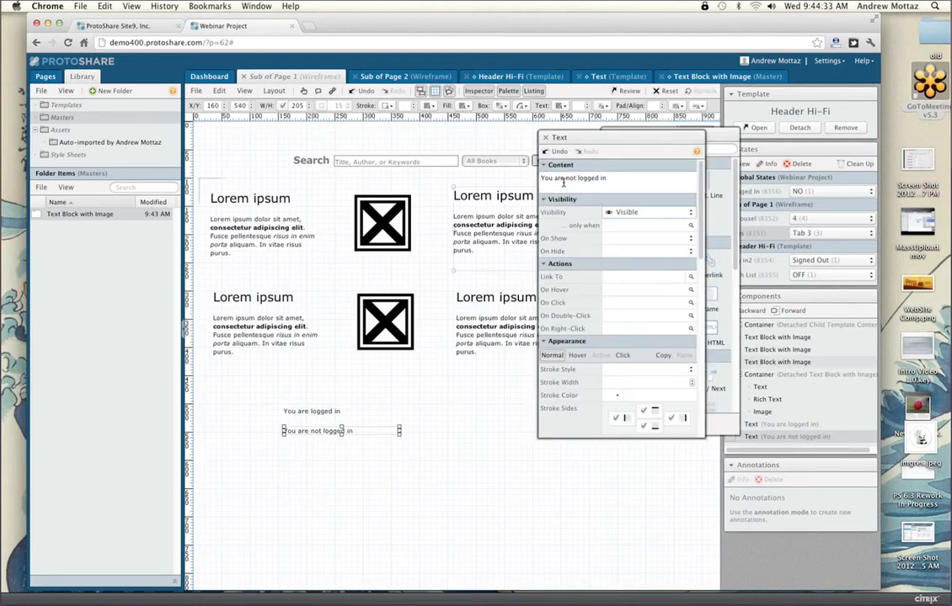
click(507, 91)
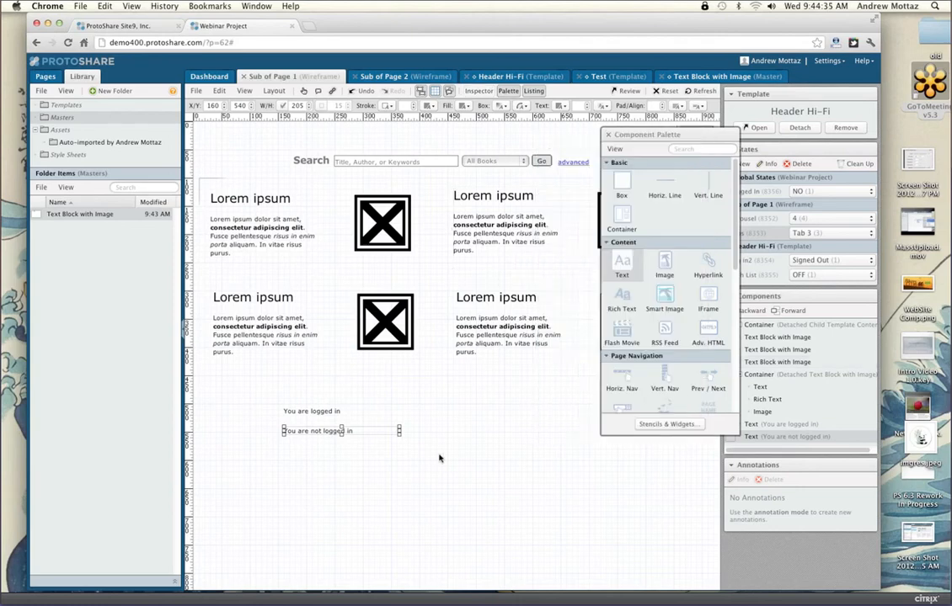
Step: Make the "You are logged in" text visible only when the global state Logged In is YES
click(316, 414)
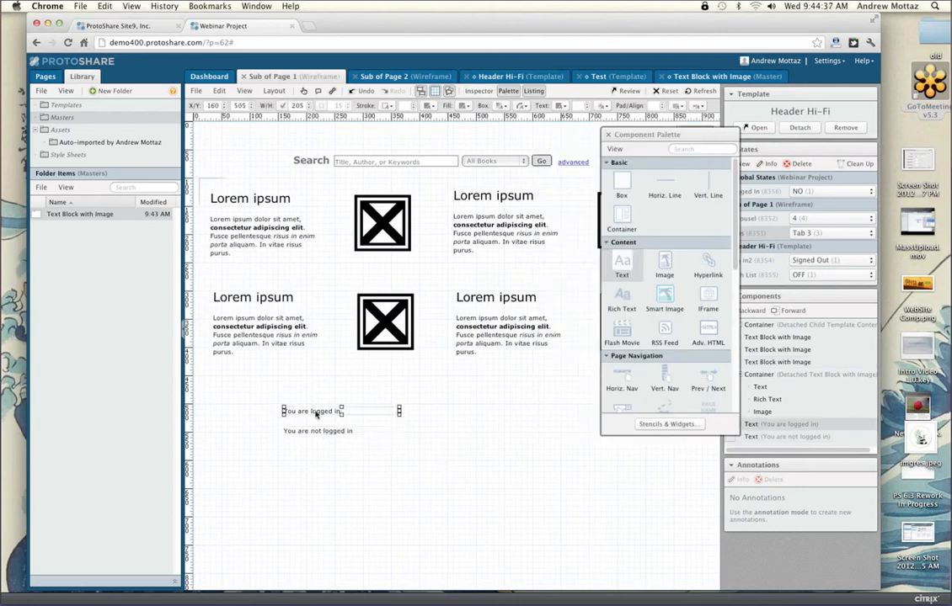
double_click(315, 414)
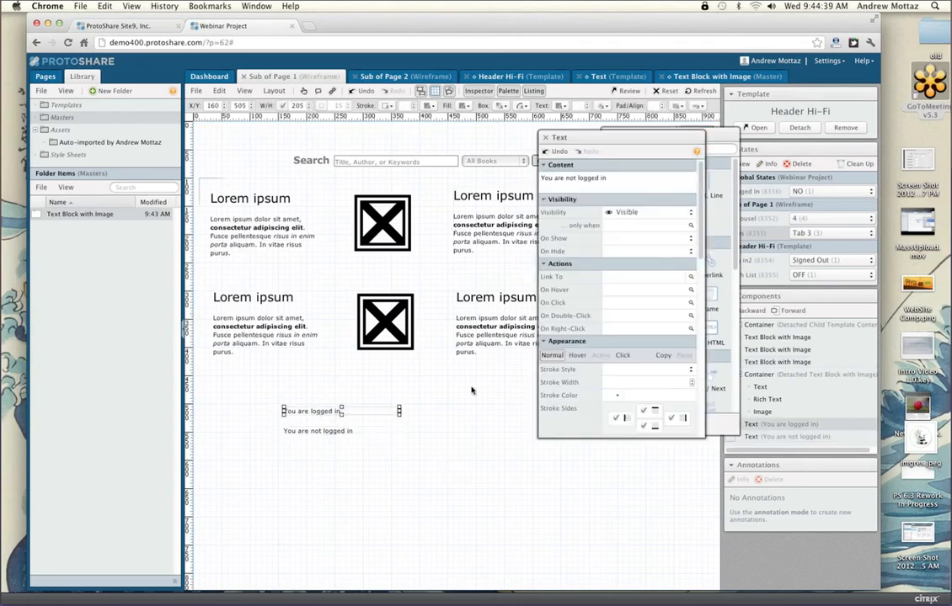
click(659, 237)
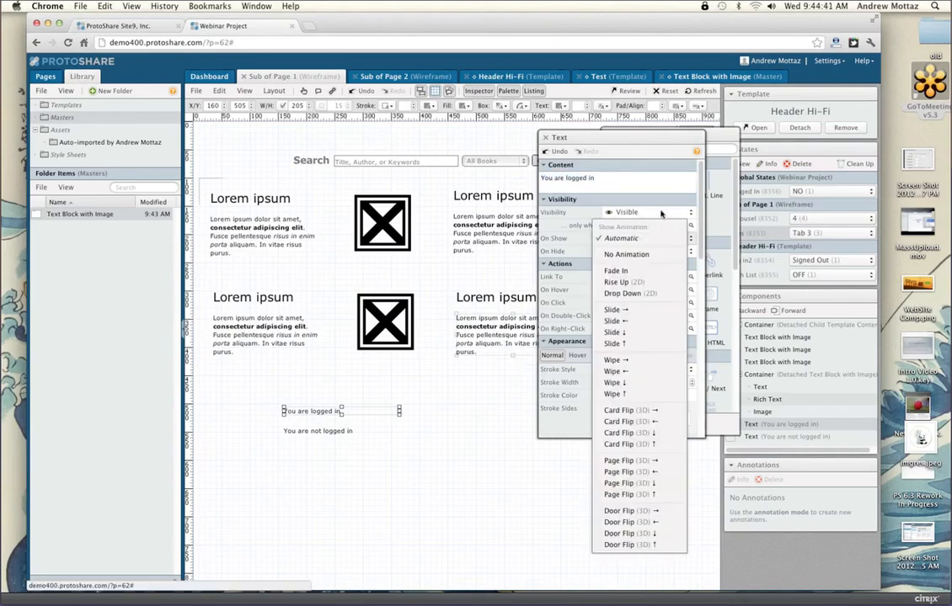
click(644, 178)
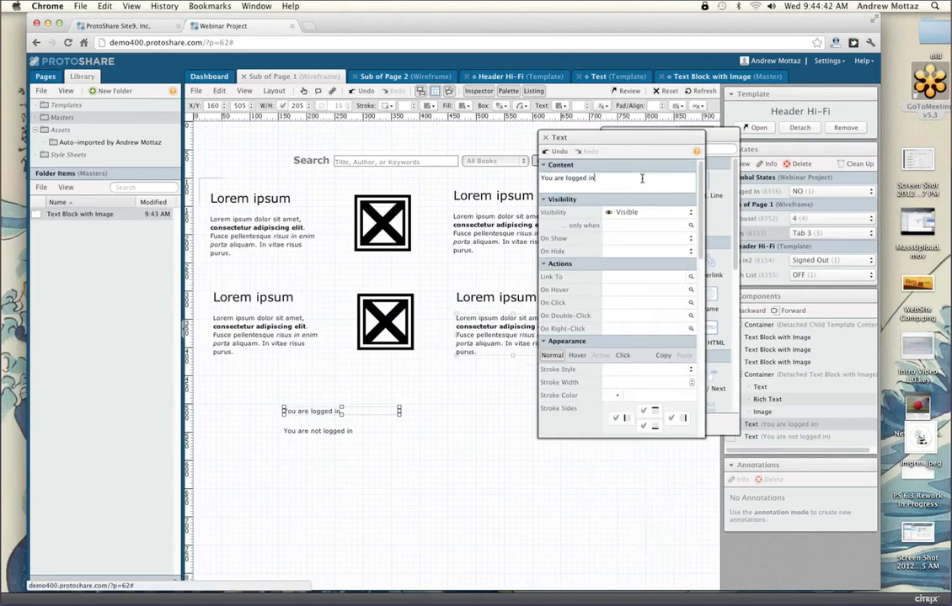
click(691, 228)
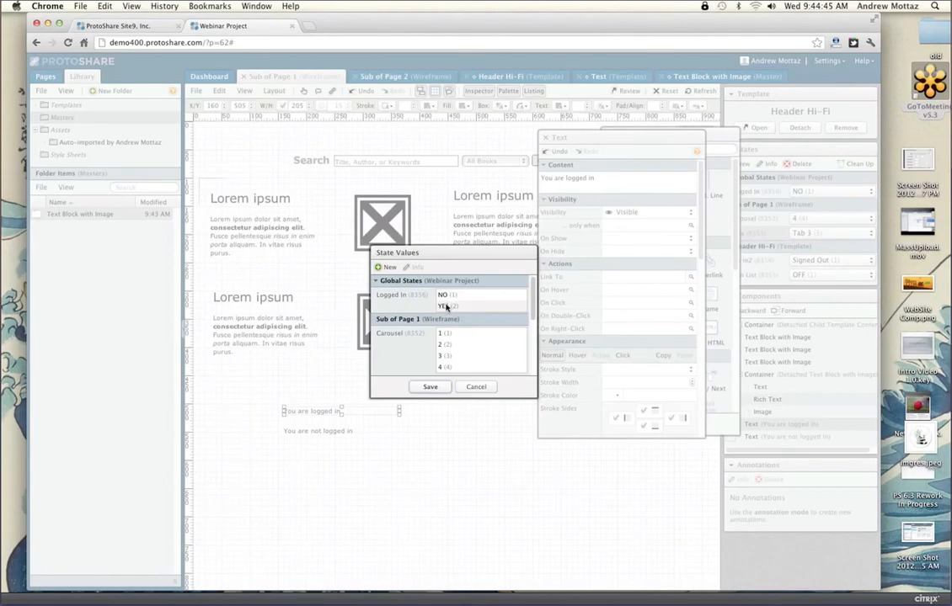
click(446, 307)
click(430, 386)
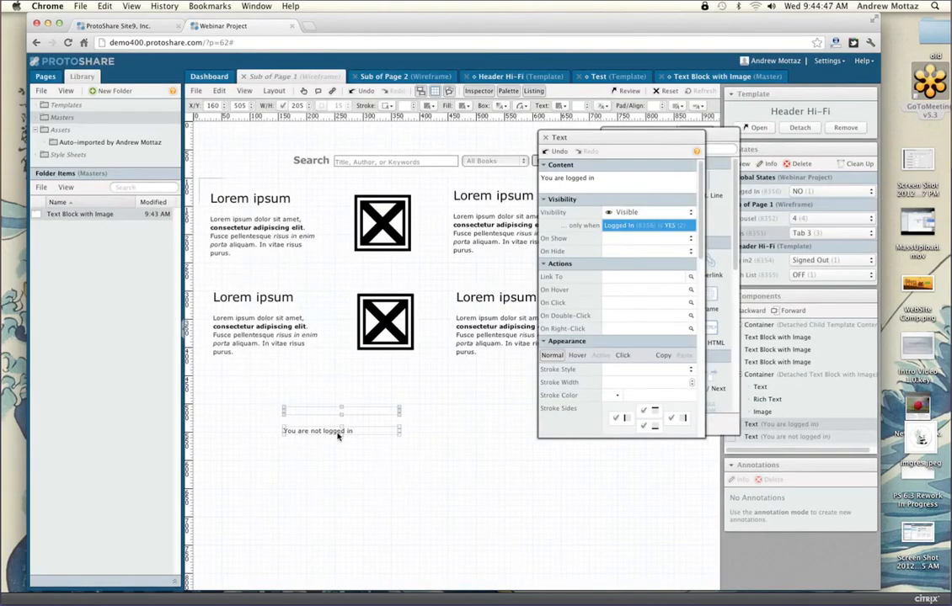
Step: Make the "You are not logged in" text visible only when Logged In is NO, and close its properties
click(337, 433)
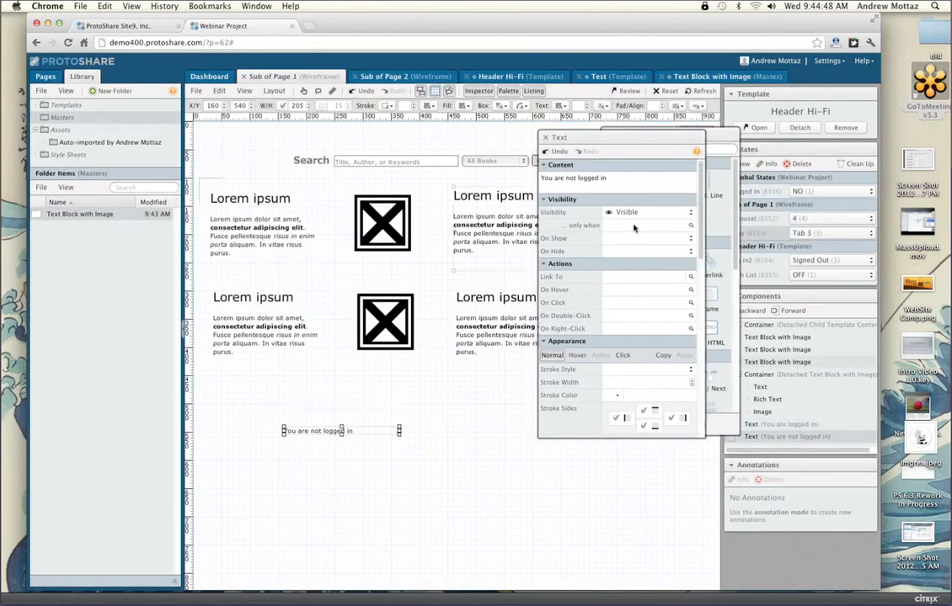
click(690, 226)
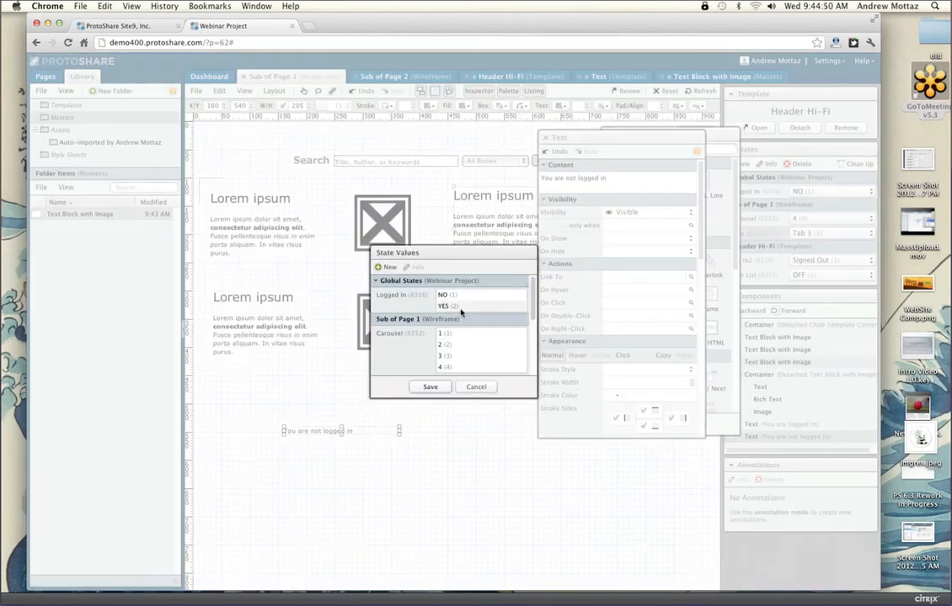
click(435, 385)
click(546, 137)
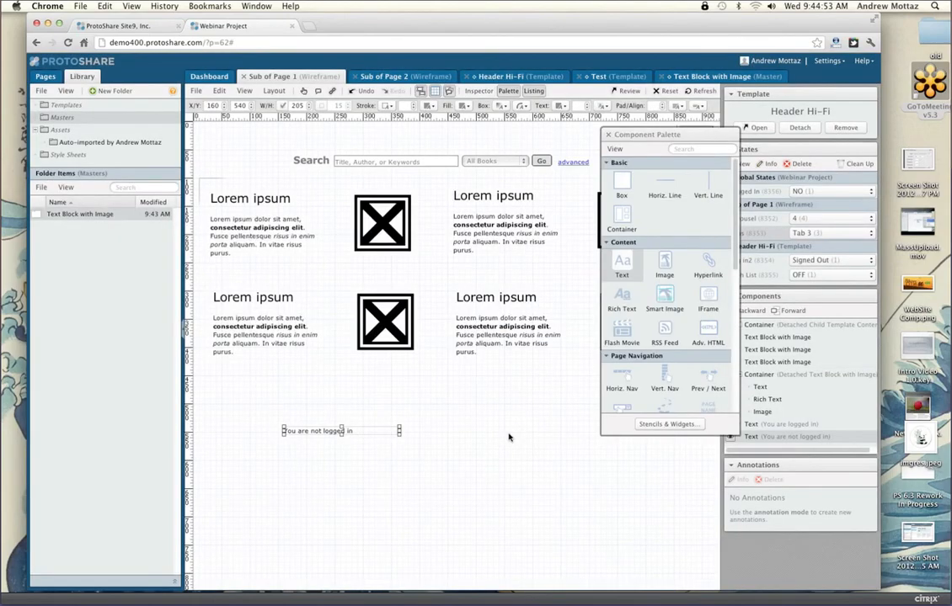
Step: Try out in test mode how the first text block's image and heading switch the two login messages
click(505, 323)
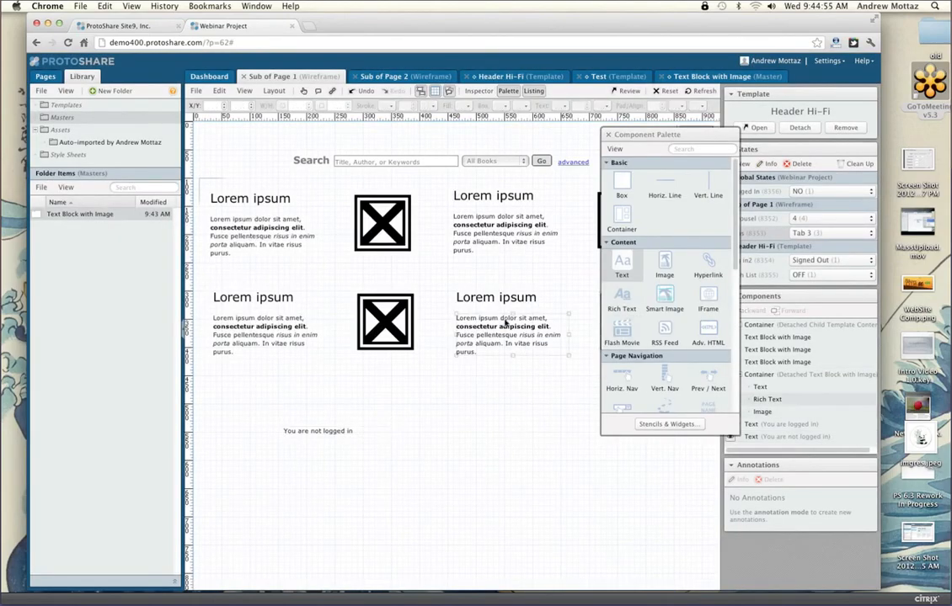
click(371, 212)
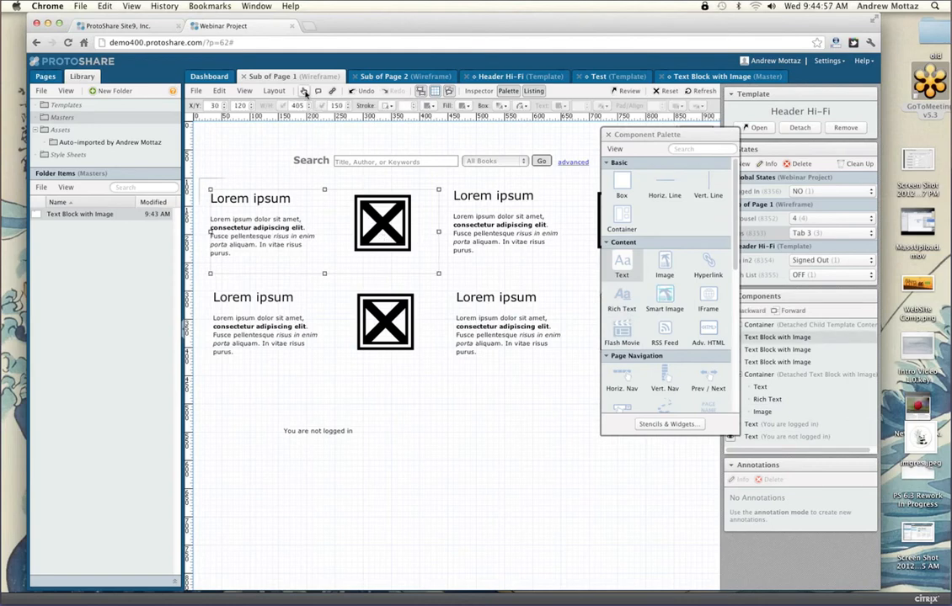
click(304, 91)
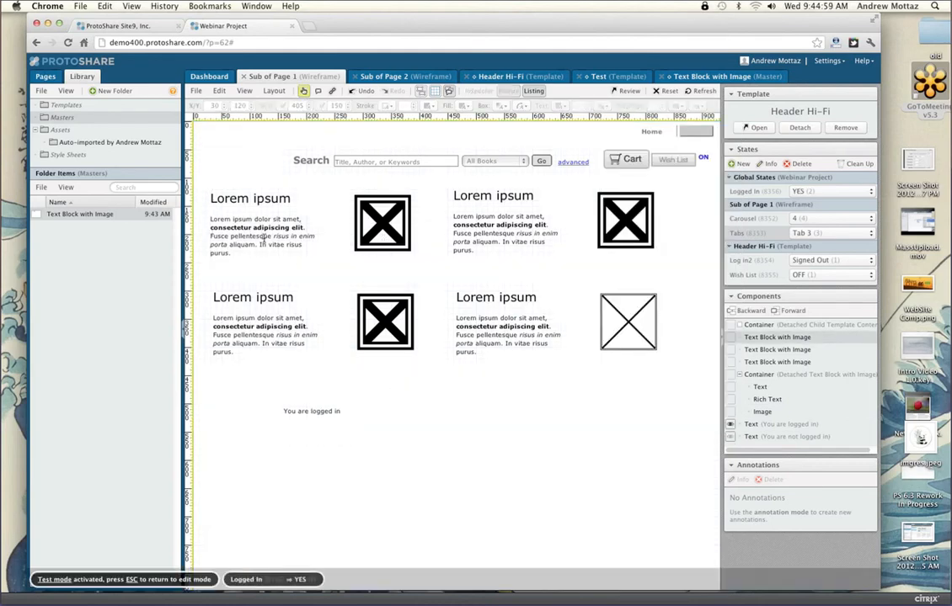
click(253, 200)
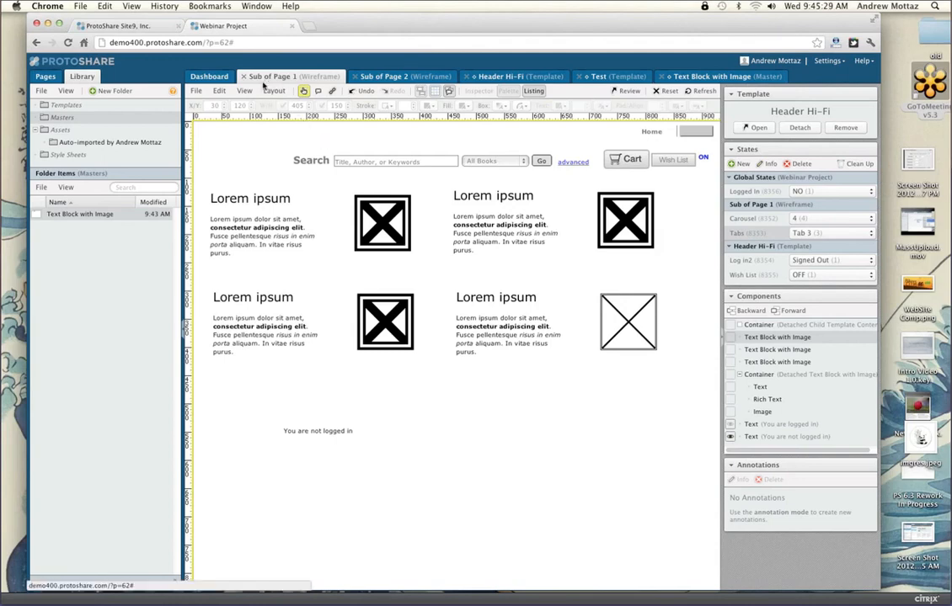
Step: Leave test mode, show the project's page list, and add a Hyperlink component above the text blocks at X 30, Y 20
click(44, 76)
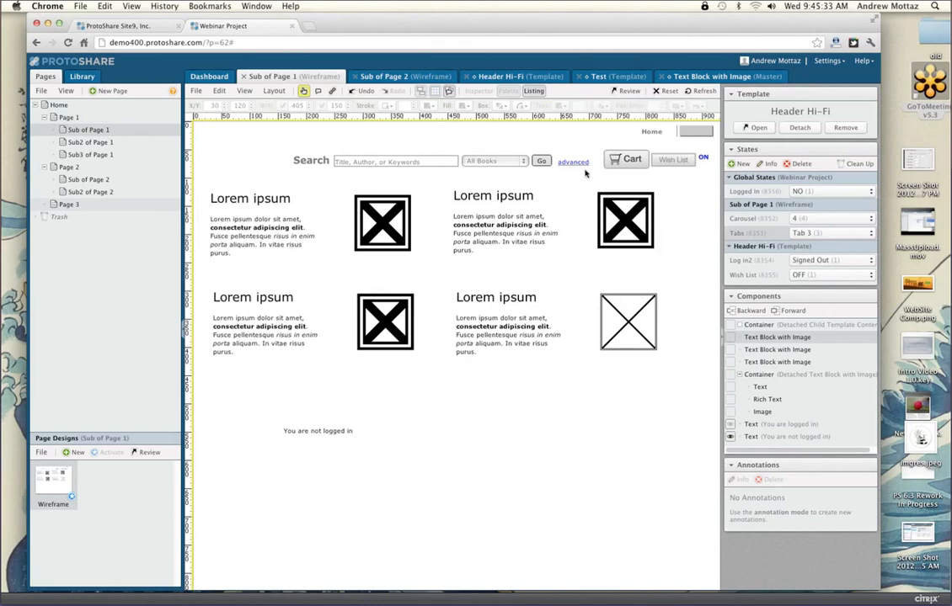
click(300, 92)
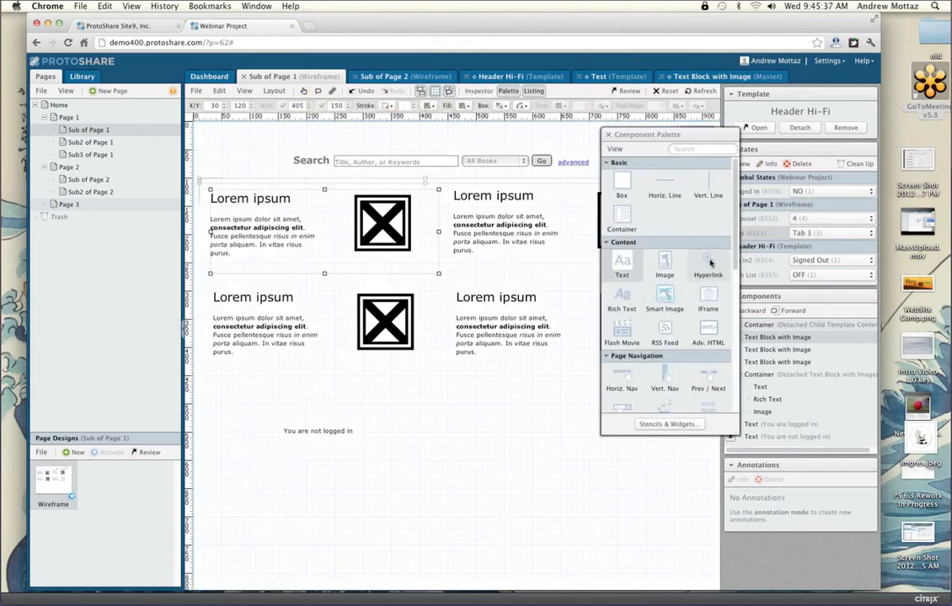
drag(707, 265, 239, 135)
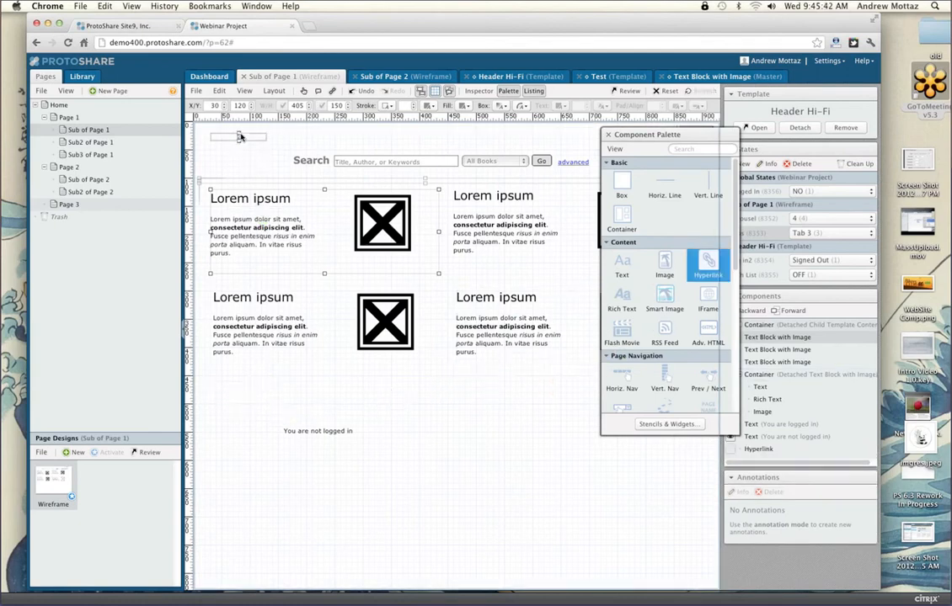
click(101, 144)
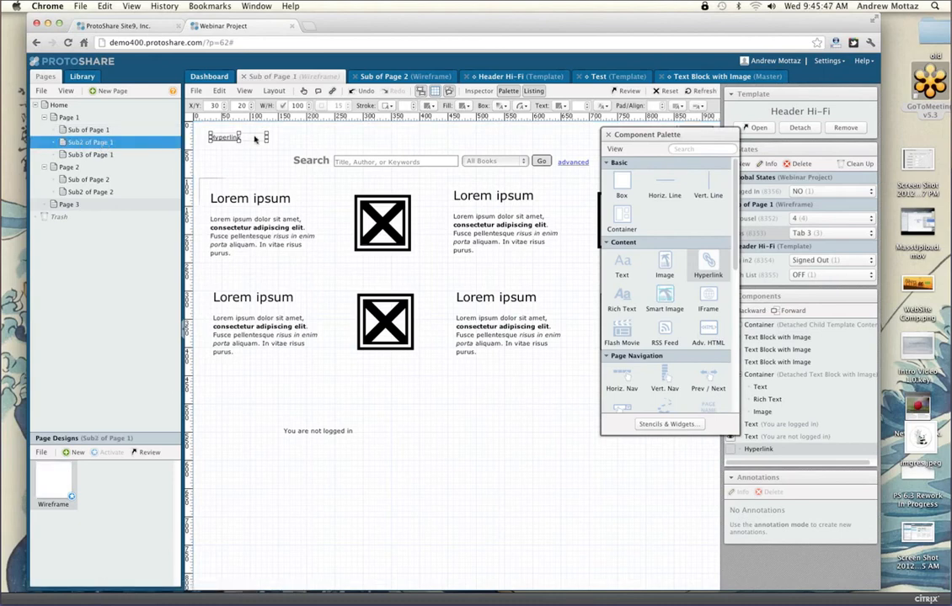
Step: Set the hyperlink to link to the page Sub2 of Page 1, and close its properties
double_click(256, 139)
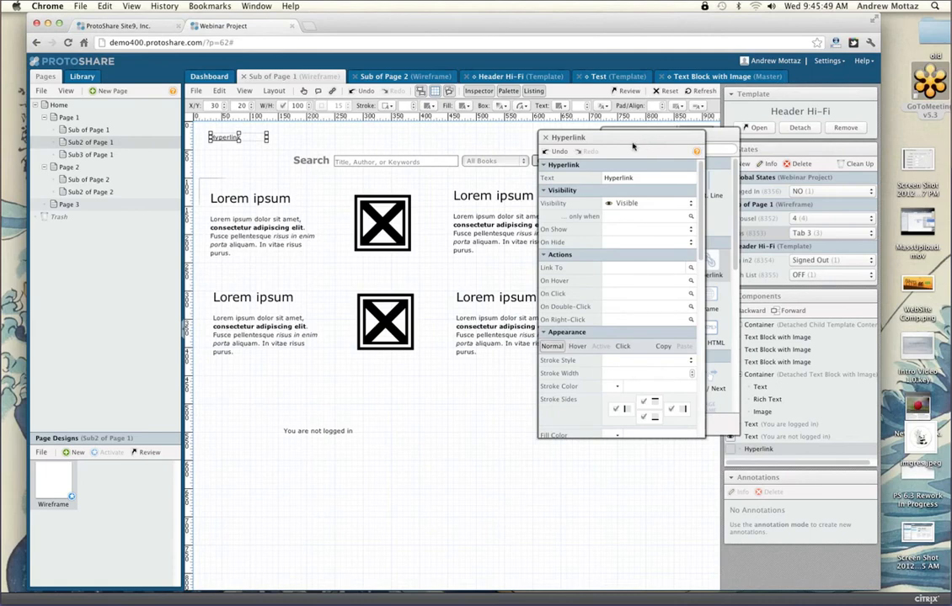
drag(642, 148, 413, 155)
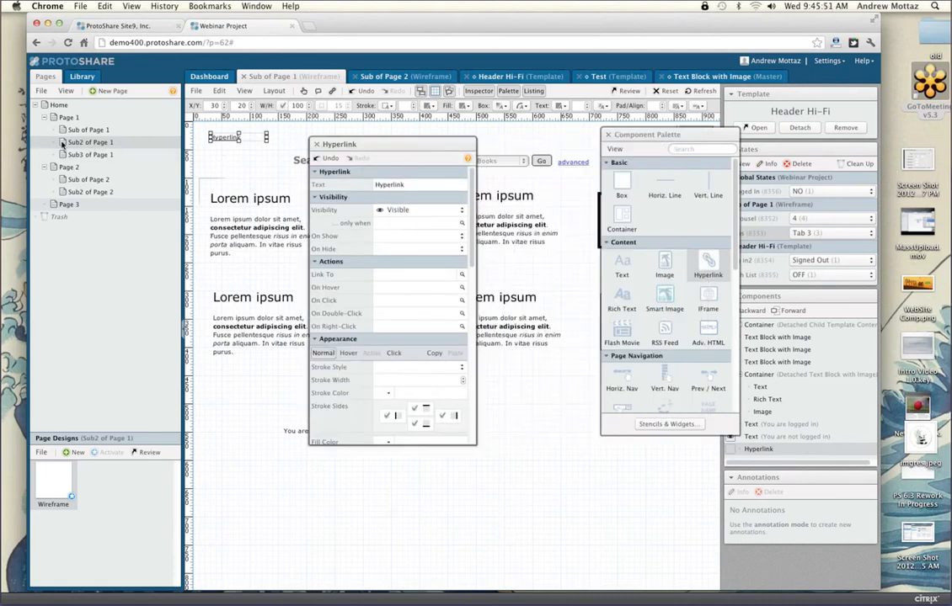
drag(69, 144, 400, 277)
click(318, 145)
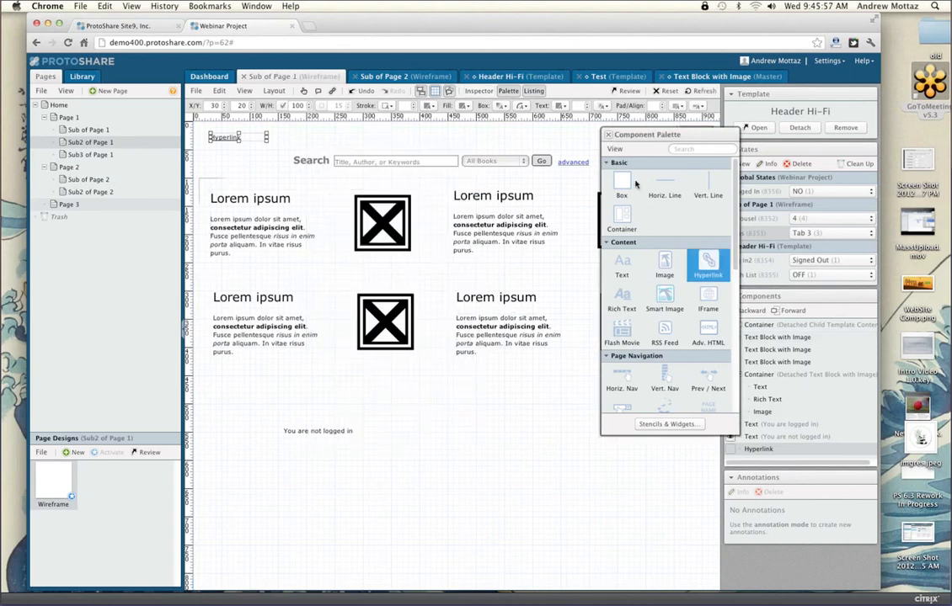
Step: Close the Component Palette and copy both login message texts from Sub of Page 1 onto Sub2 of Page 1
click(611, 140)
click(790, 424)
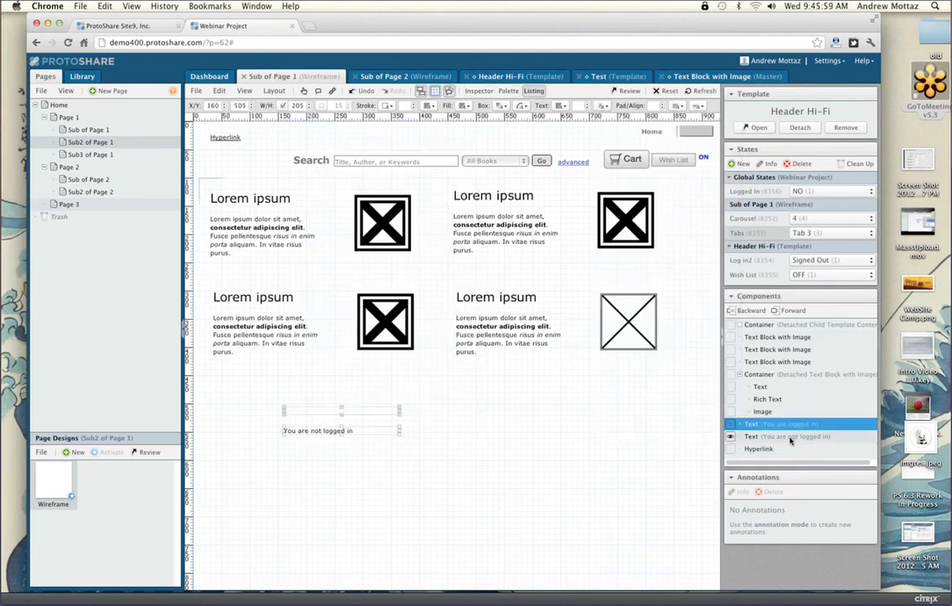
shift+click(790, 438)
key(super+c)
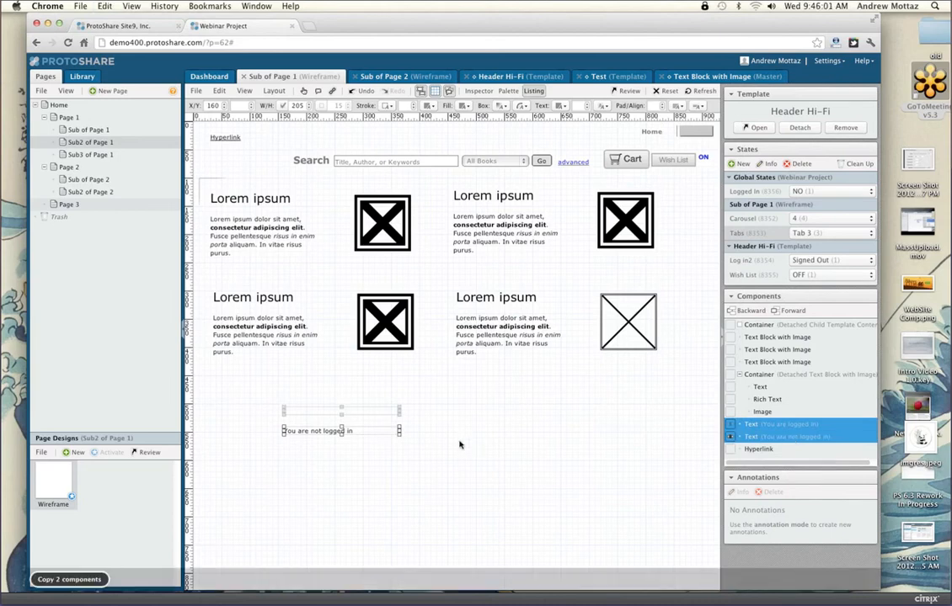
click(90, 143)
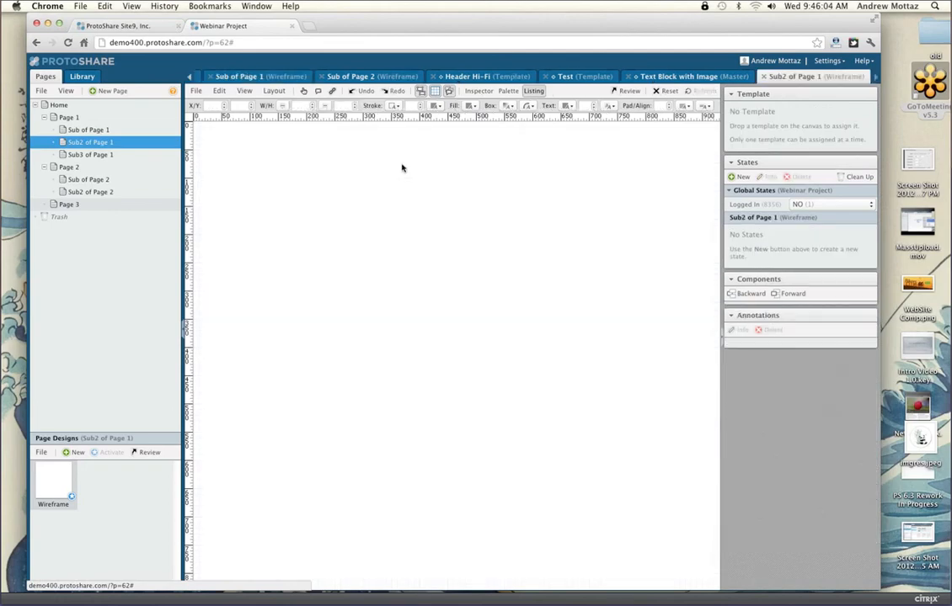
key(super+v)
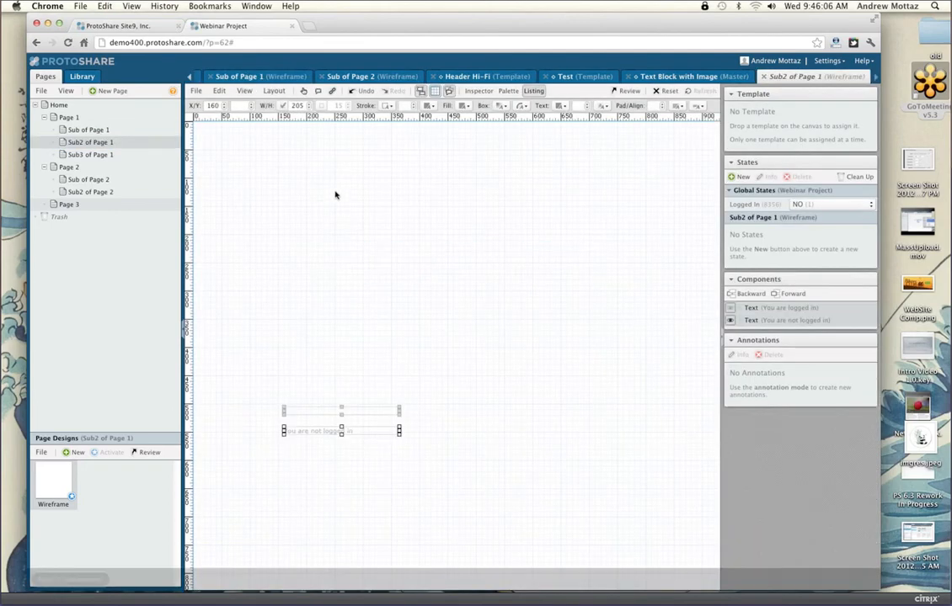
Step: On Sub2 of Page 1, move both login texts up to X 100 and give them font size 22 and width 360
drag(352, 365, 325, 150)
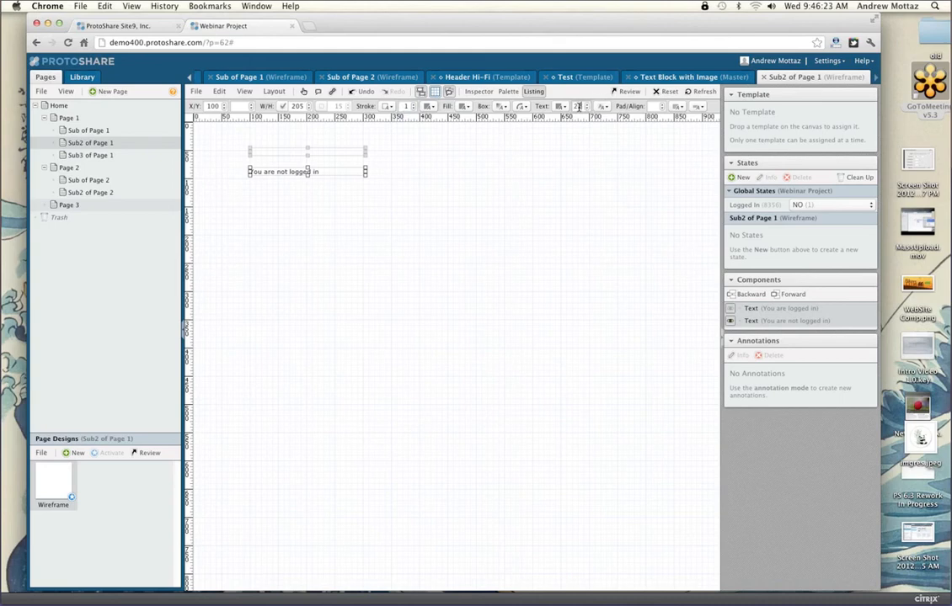
key(Return)
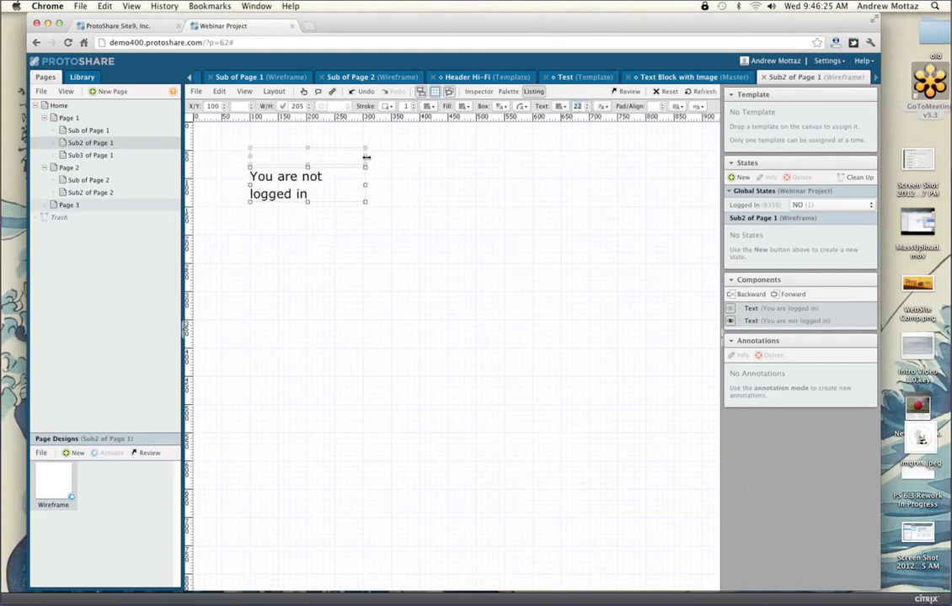
drag(366, 158, 452, 165)
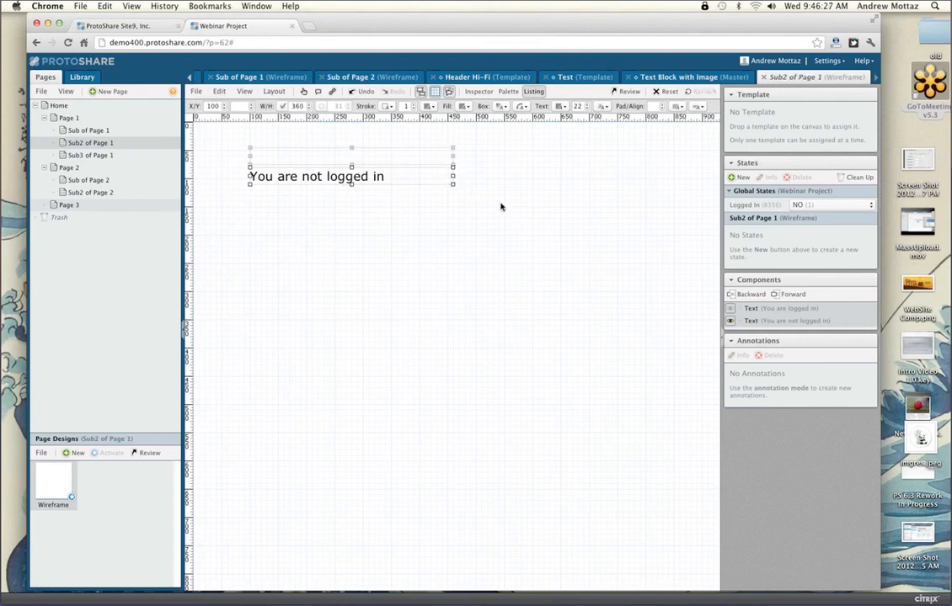
click(500, 206)
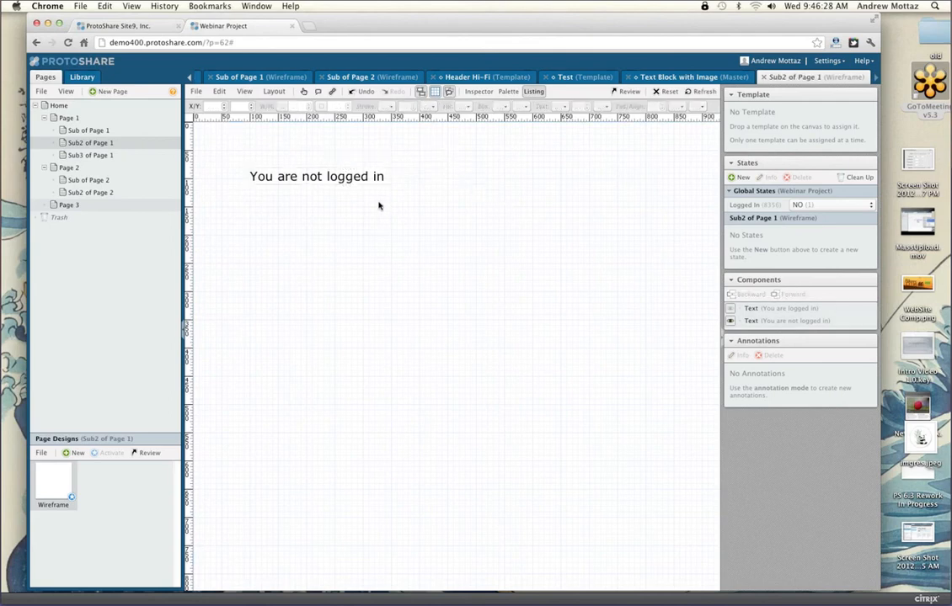
Step: Open Sub of Page 1 in review and follow its hyperlink to Sub2 of Page 1
click(267, 77)
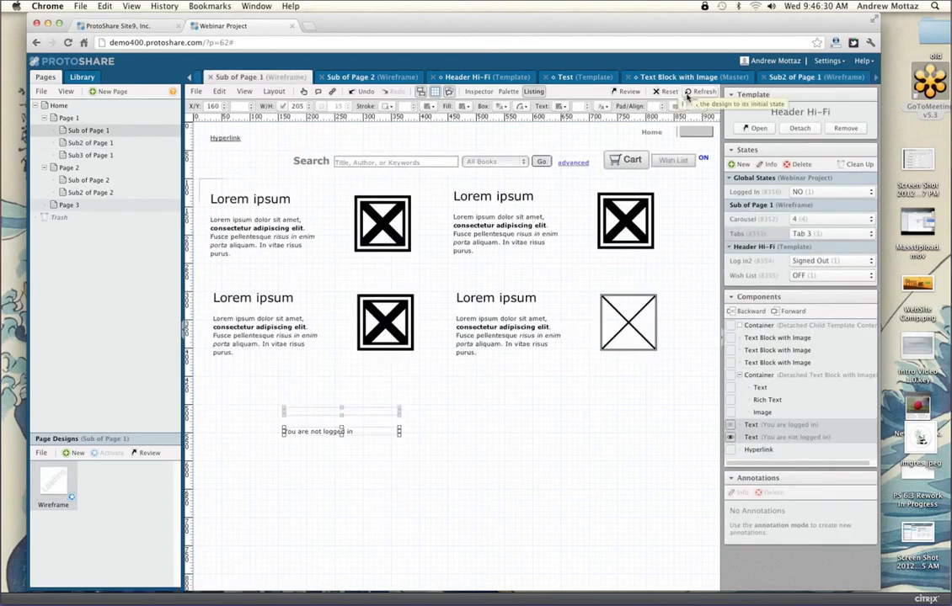
click(624, 93)
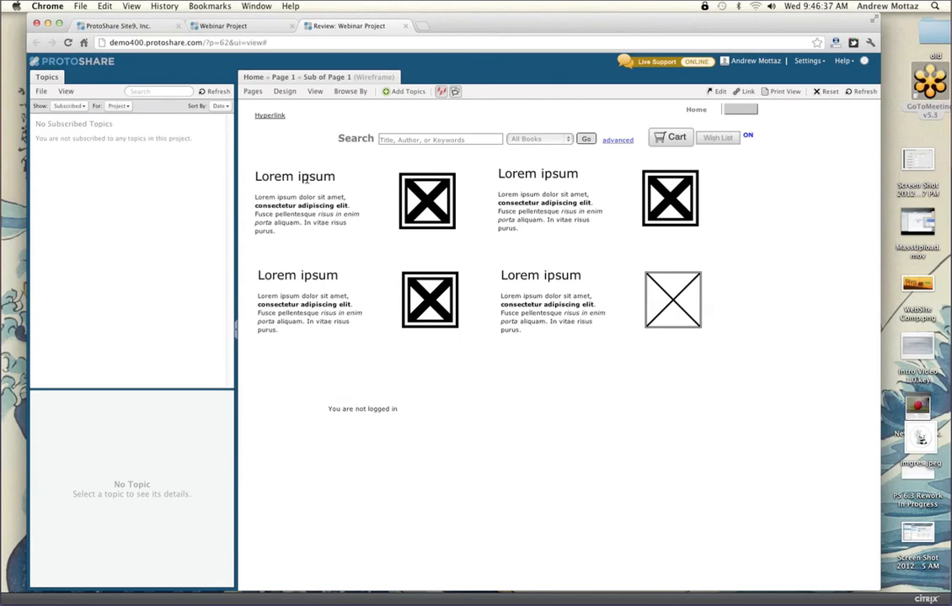
click(269, 116)
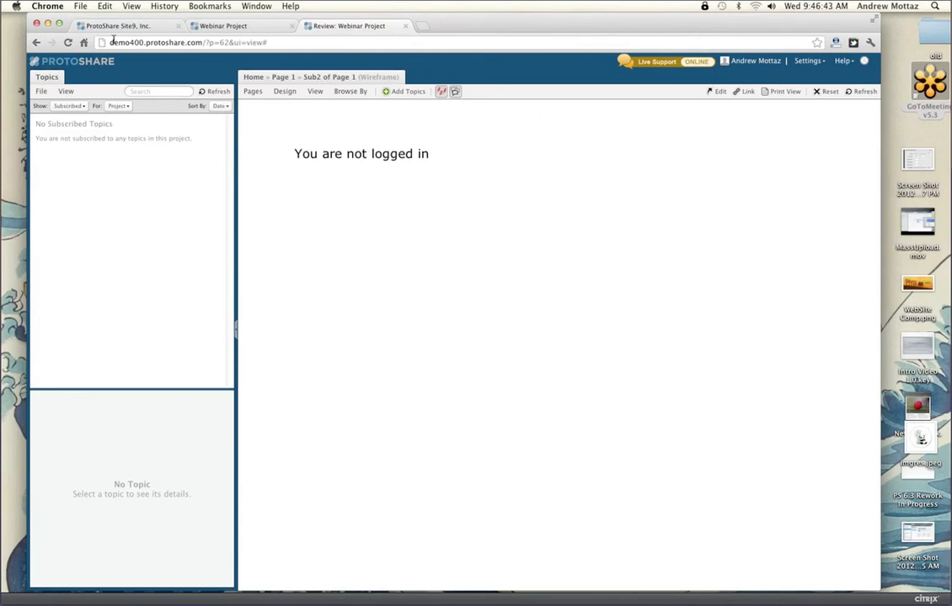
Step: In the review, go back to Sub of Page 1 and follow its hyperlink to Sub2 of Page 1 while logged in
click(38, 43)
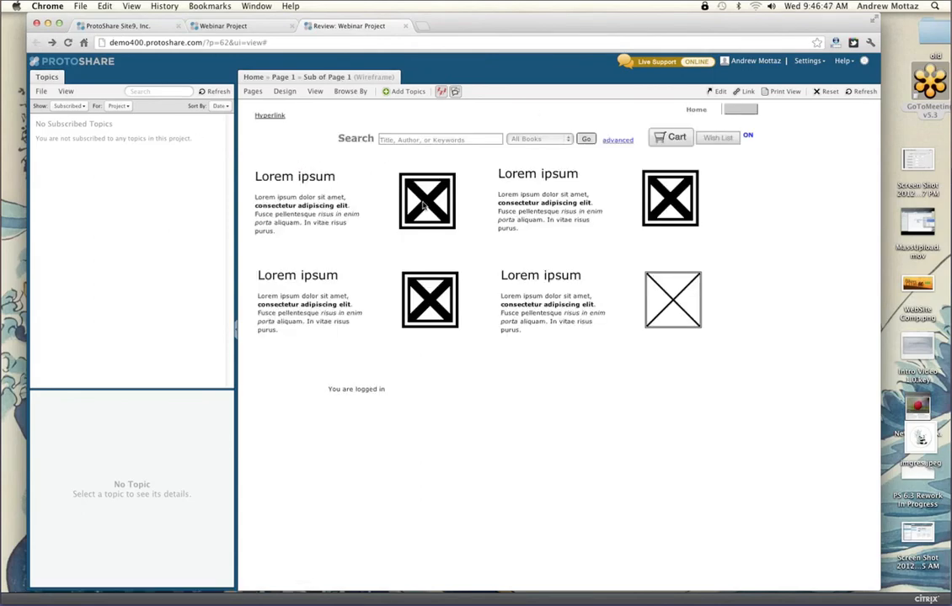
click(264, 118)
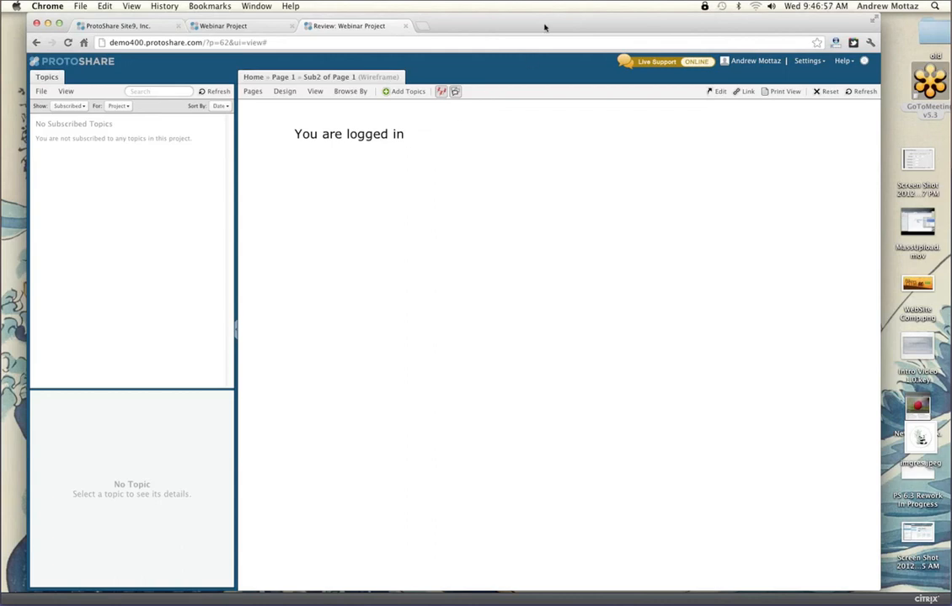
drag(544, 28, 535, 37)
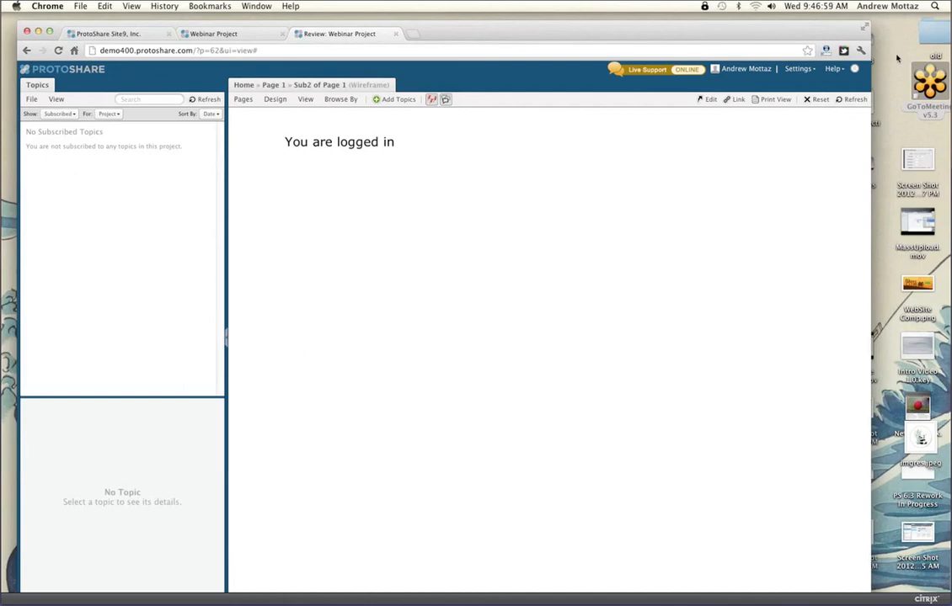
click(875, 27)
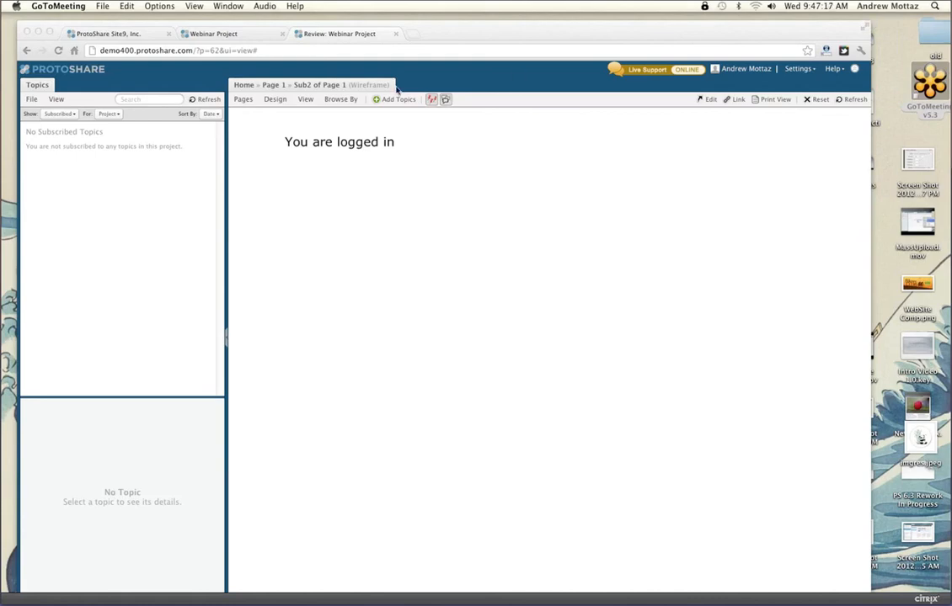
Step: Return to the Webinar Project editor and close all open page, template and master designs, leaving only the Dashboard
click(209, 35)
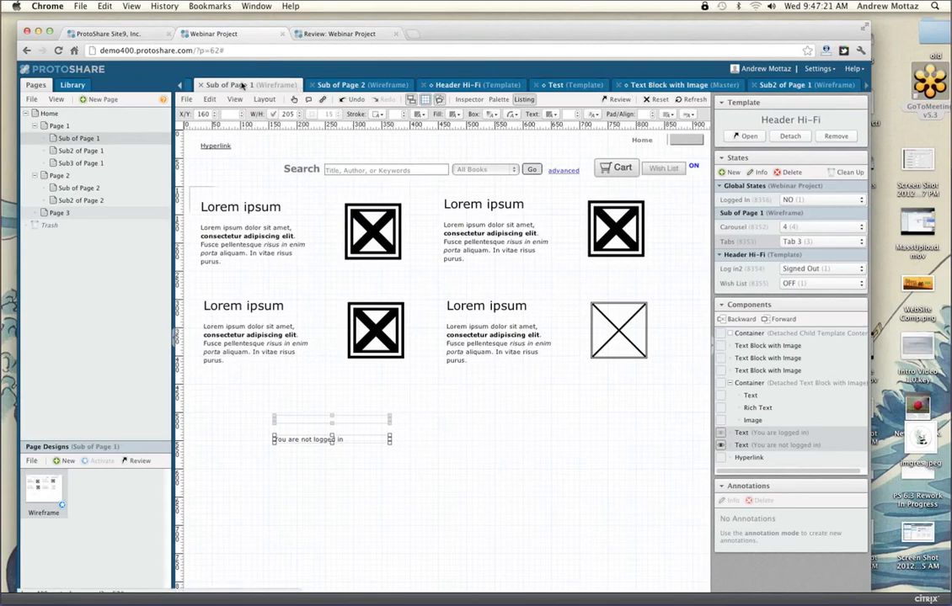
click(200, 88)
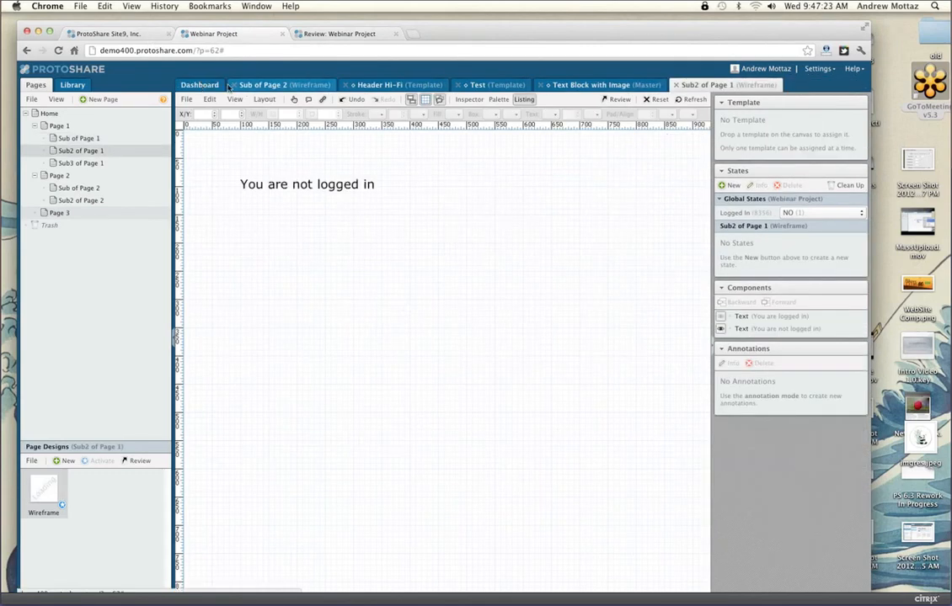
click(234, 86)
click(234, 87)
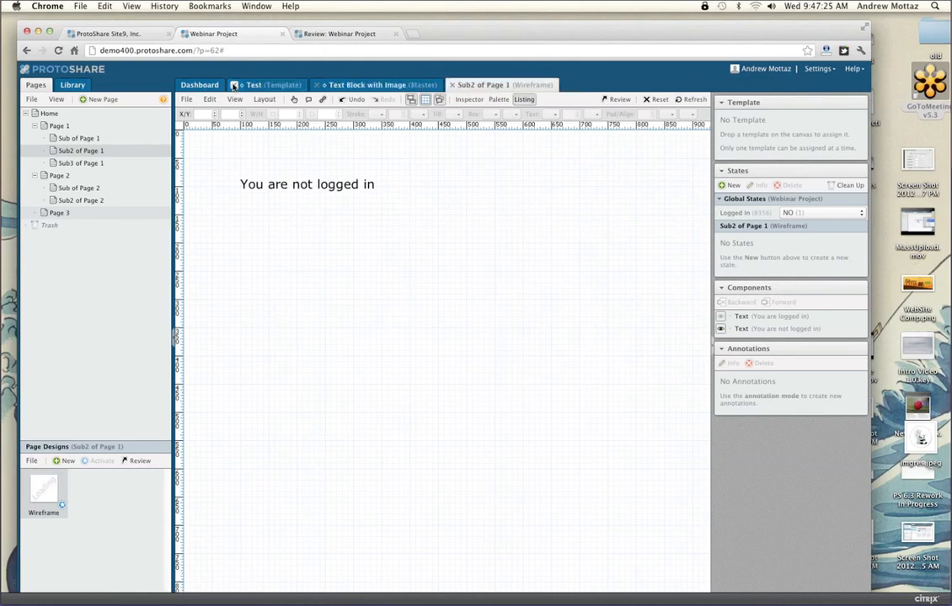
click(234, 87)
click(234, 87)
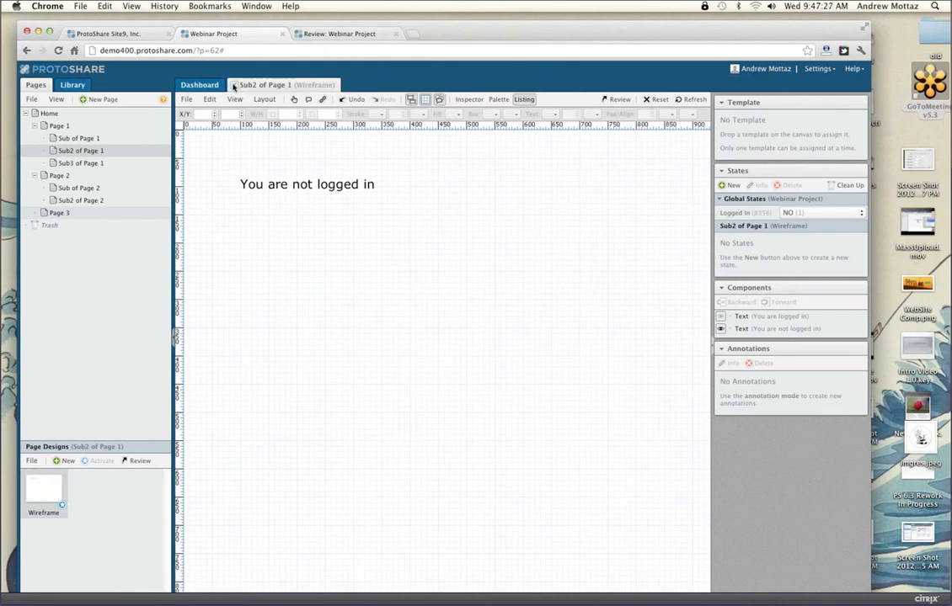
click(234, 87)
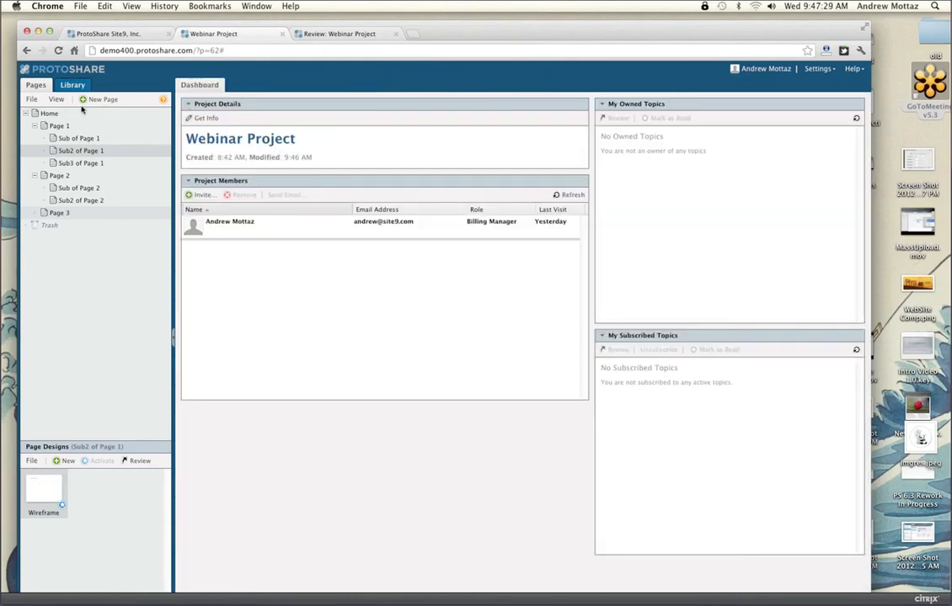
Step: Open the wireframe of Page 3 from the page tree
click(56, 215)
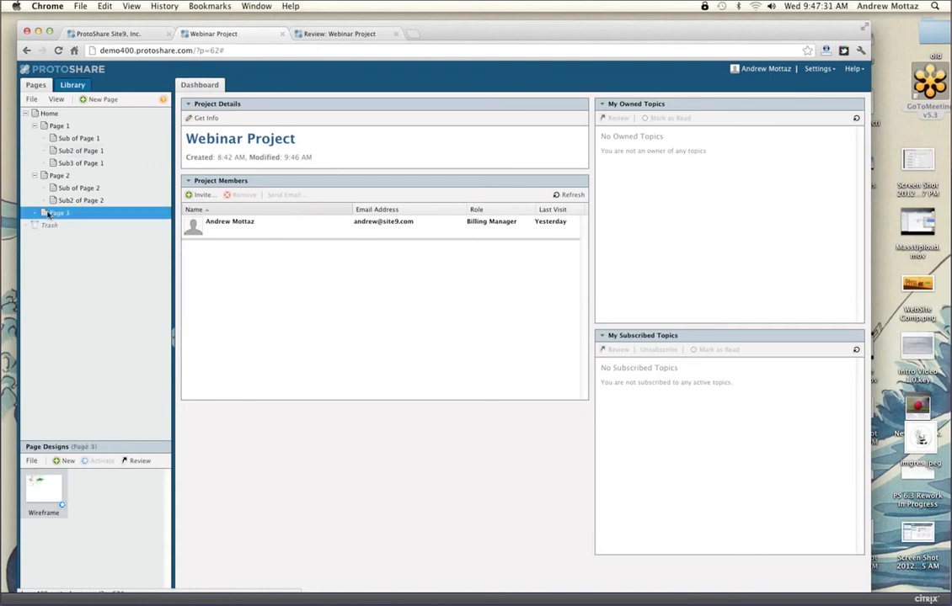
double_click(48, 215)
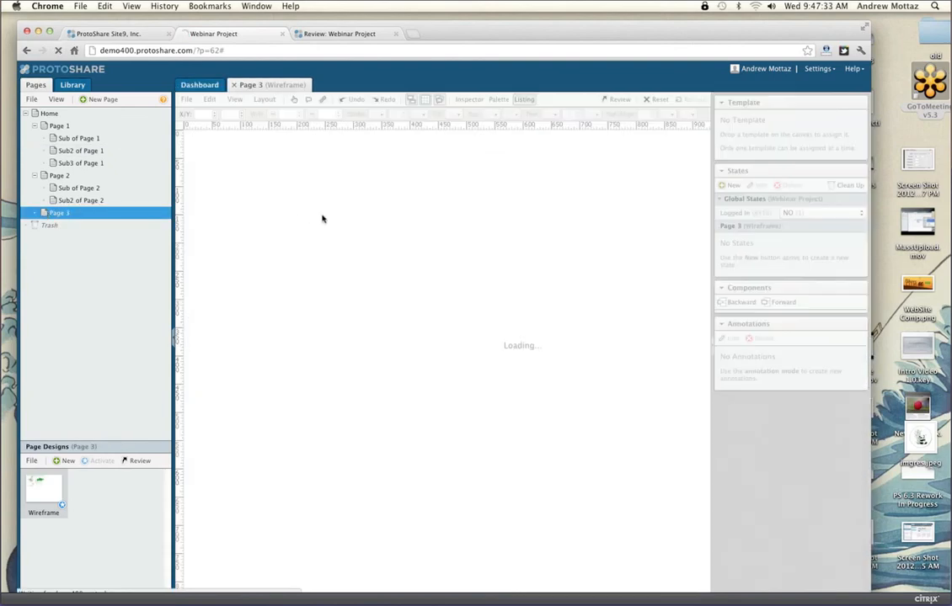
click(517, 223)
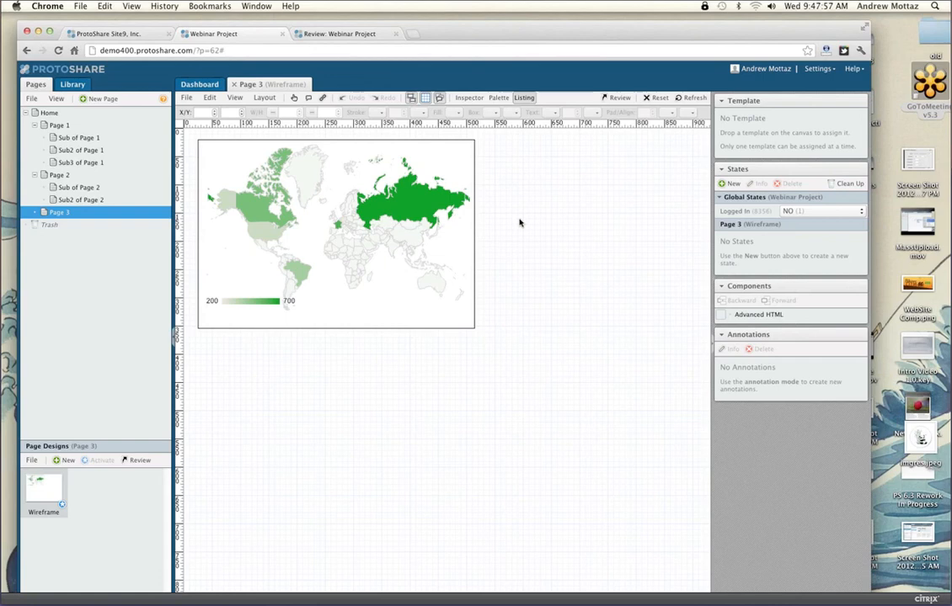
Step: Open the world map's Advanced HTML code, dismiss it without saving, and place its properties window beside the map
click(428, 242)
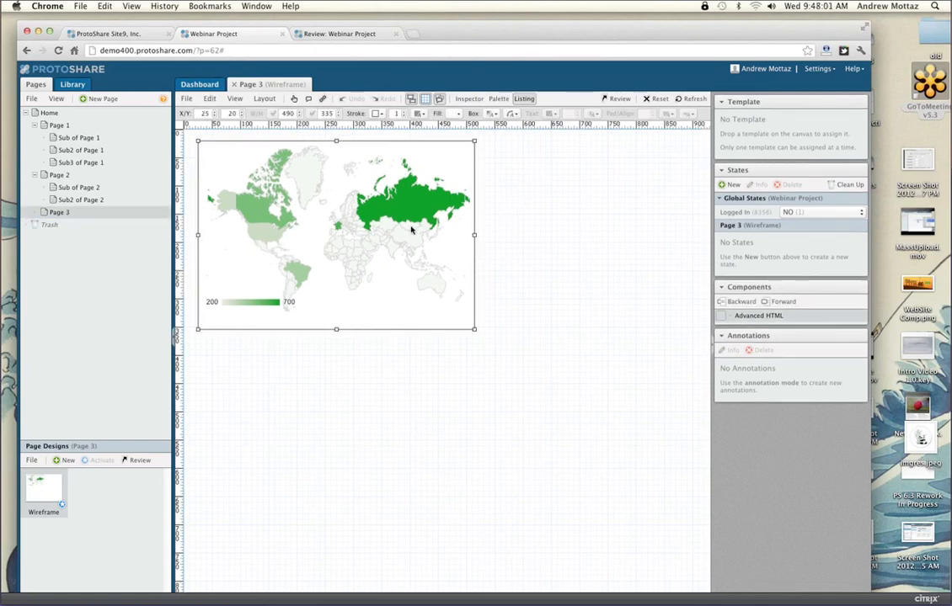
double_click(411, 229)
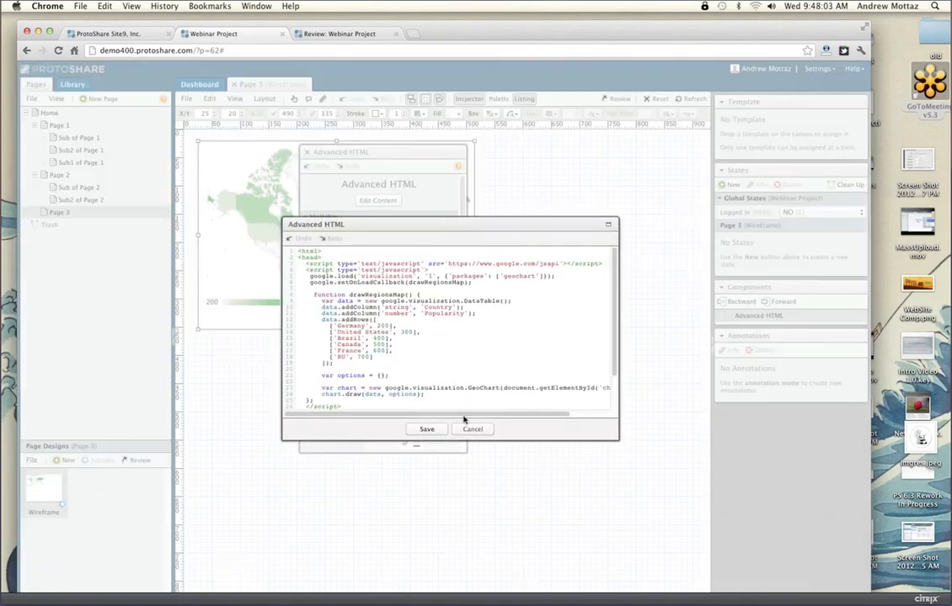
click(472, 432)
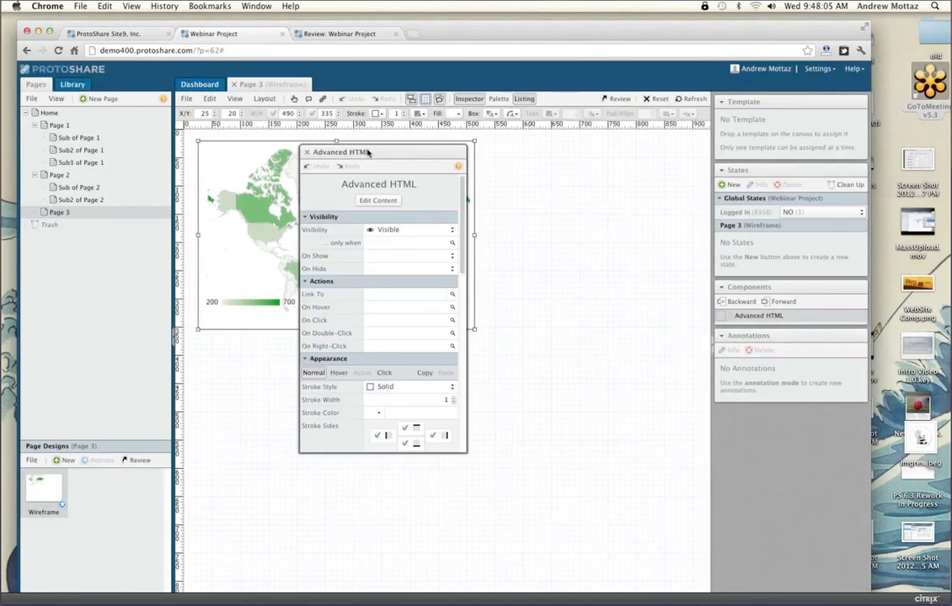
drag(341, 152, 615, 141)
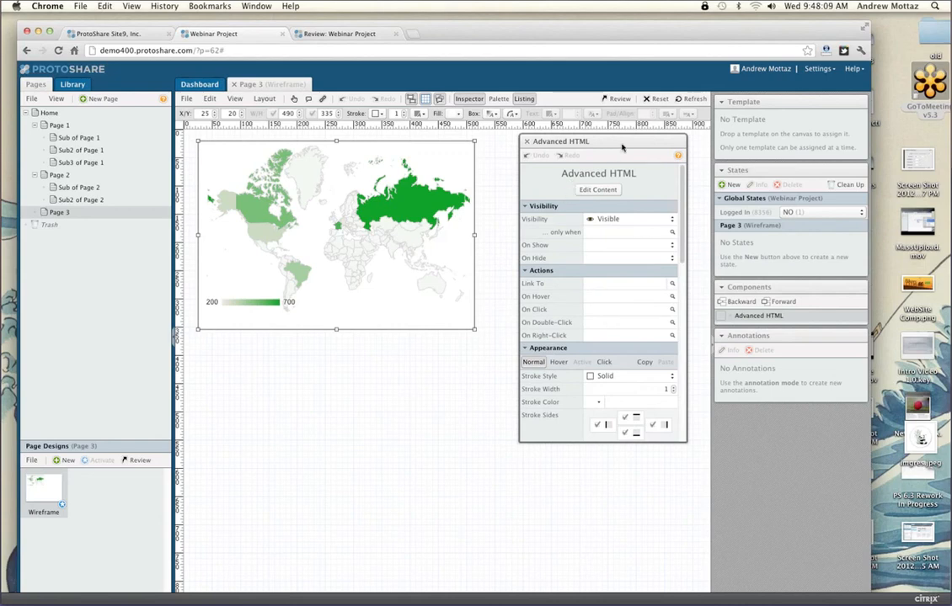
drag(609, 147, 584, 146)
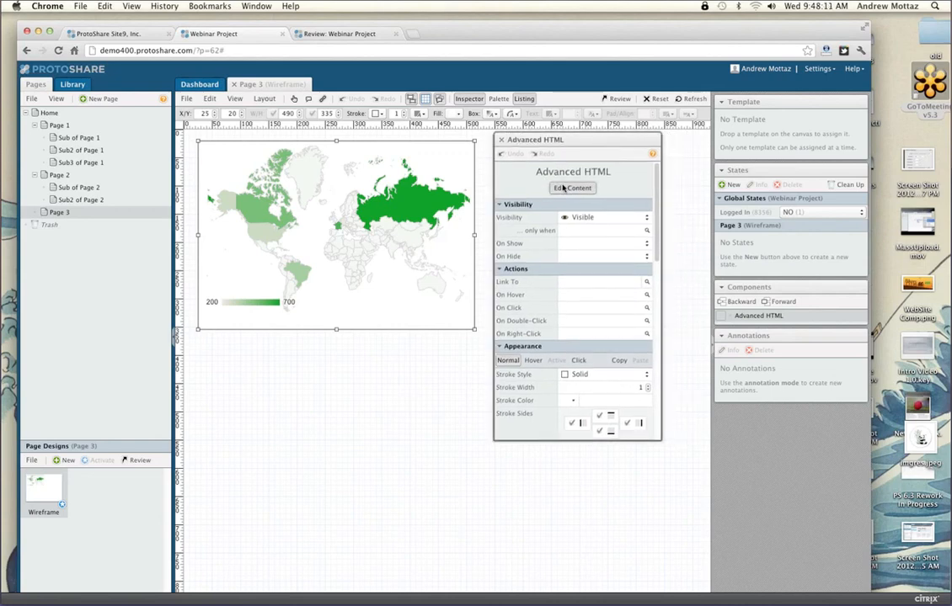
Step: Examine the map's full HTML code in an enlarged editor, and close the editor and properties without saving
click(563, 189)
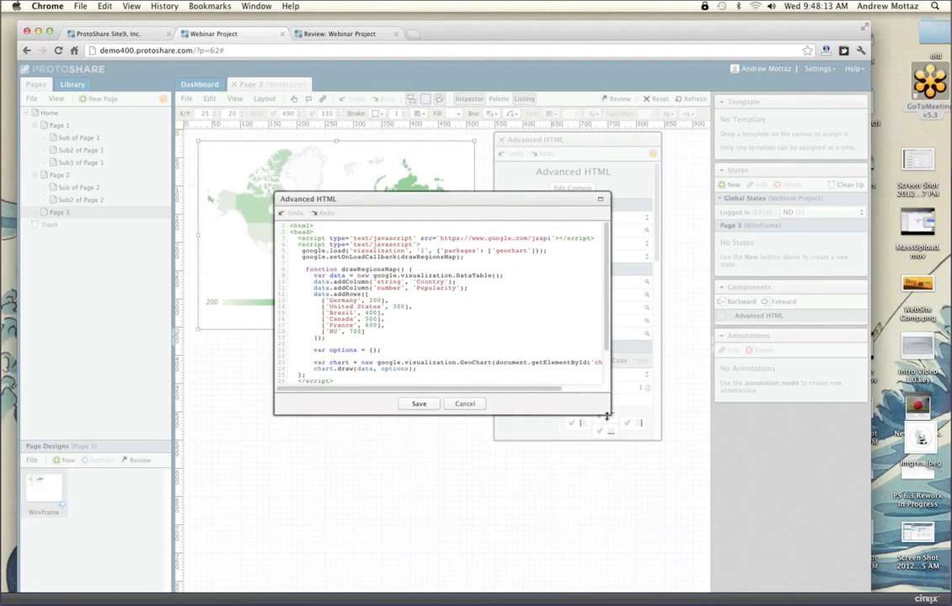
drag(606, 415, 608, 490)
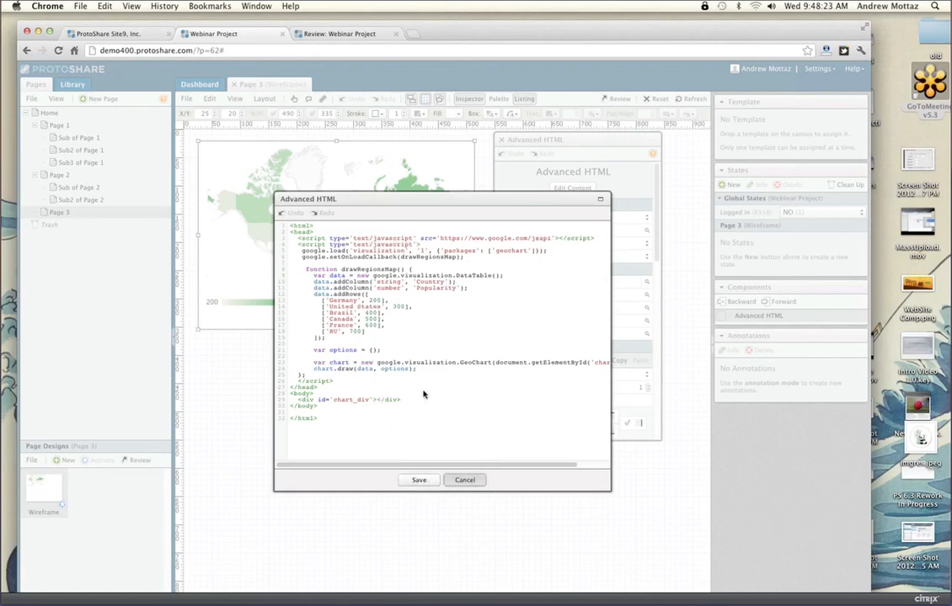
key(Escape)
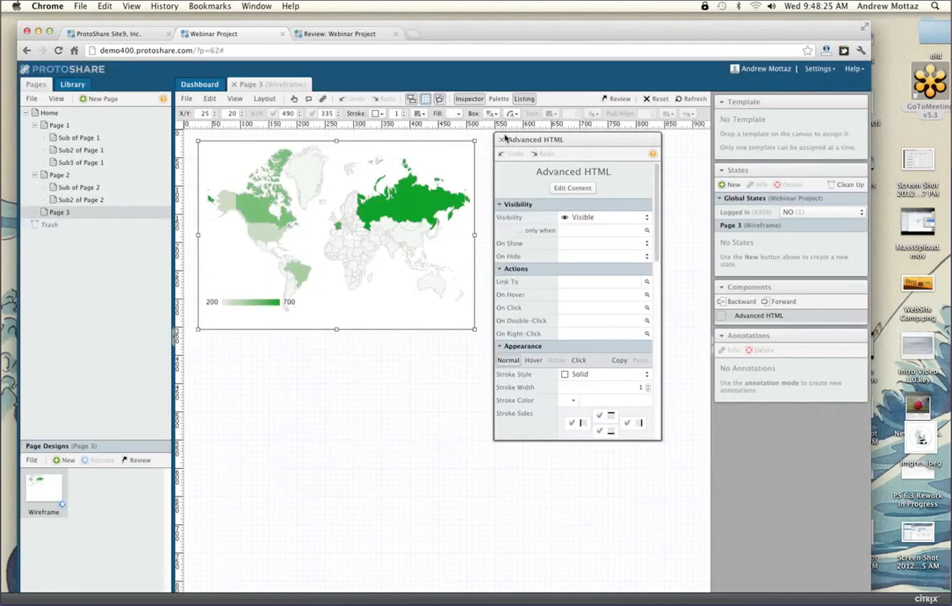
click(502, 139)
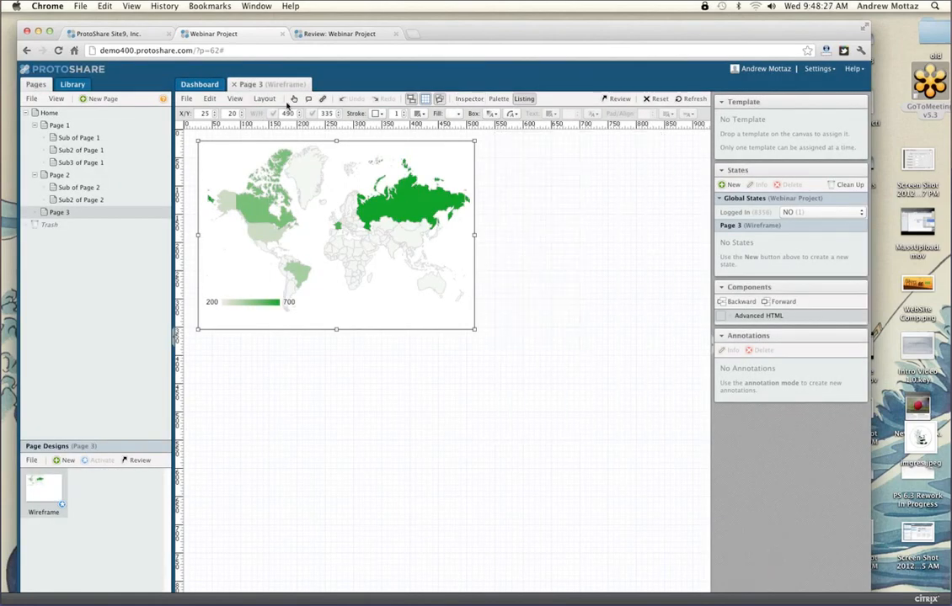
Step: Preview the map in interactive mode, inspect the RU value in its HTML code, and close everything without saving
click(293, 99)
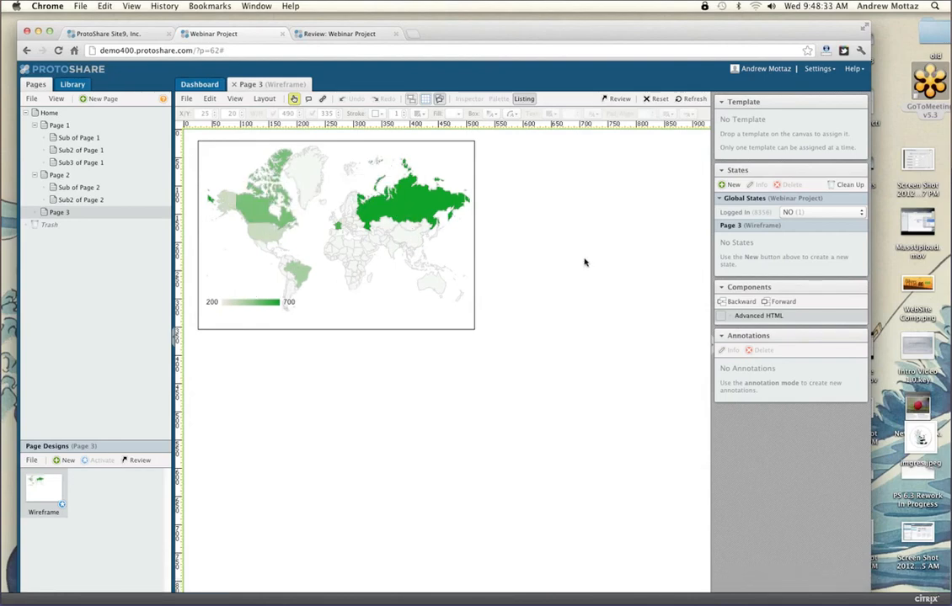
click(293, 99)
double_click(386, 195)
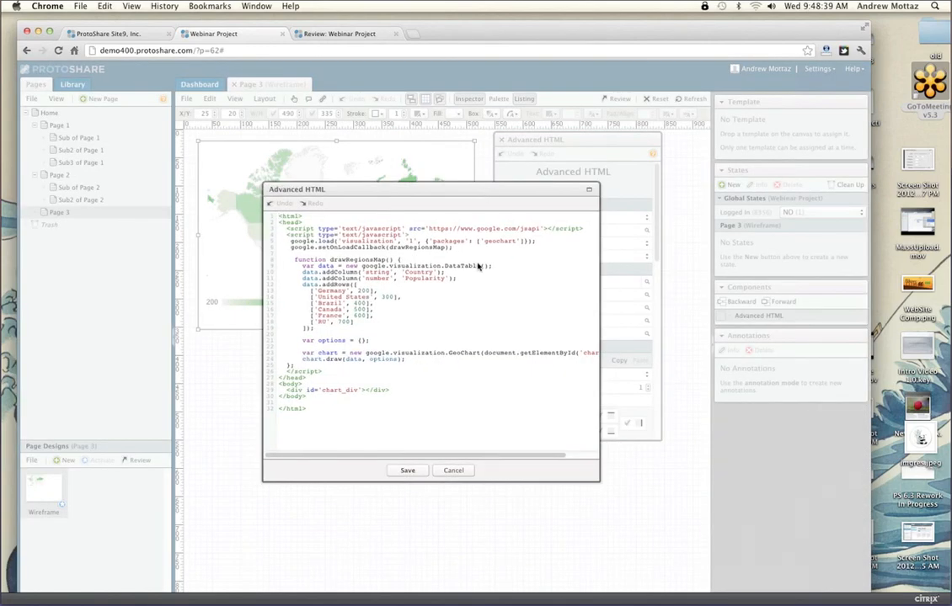
double_click(344, 322)
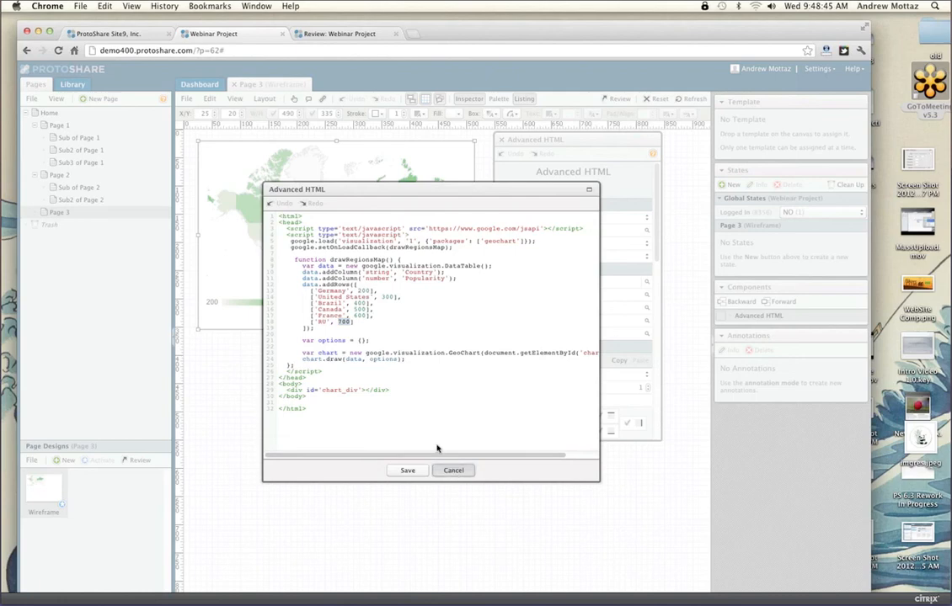
click(452, 469)
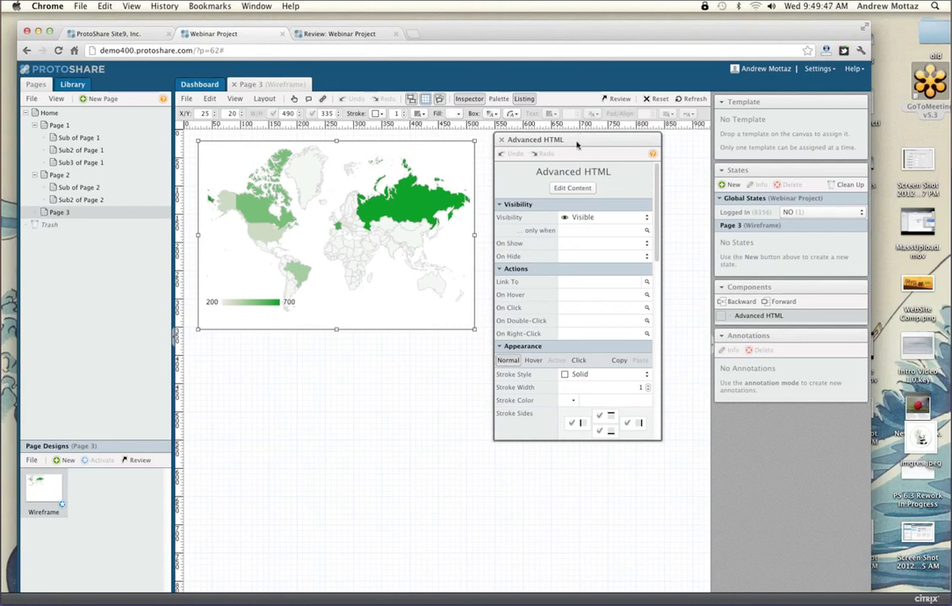
click(501, 157)
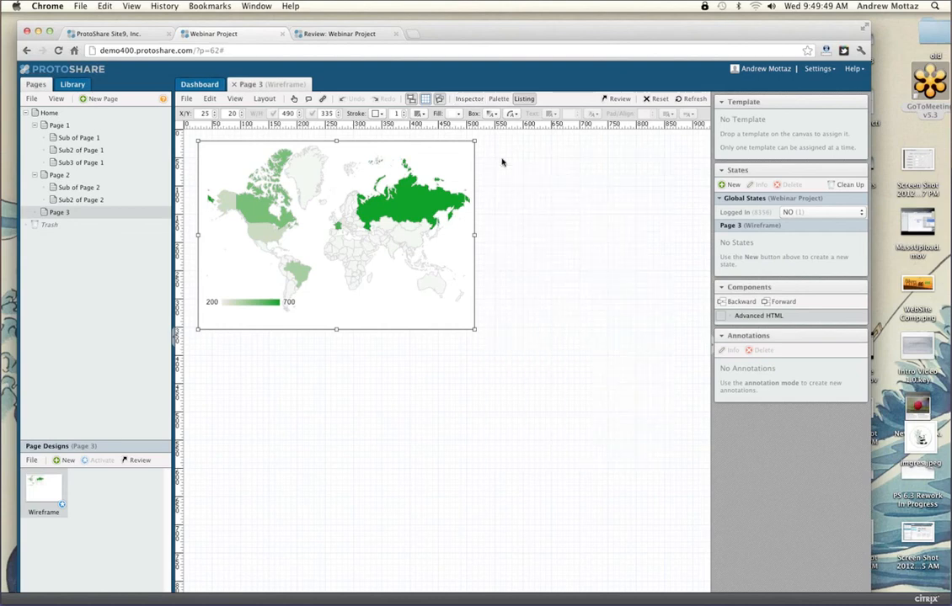
click(517, 157)
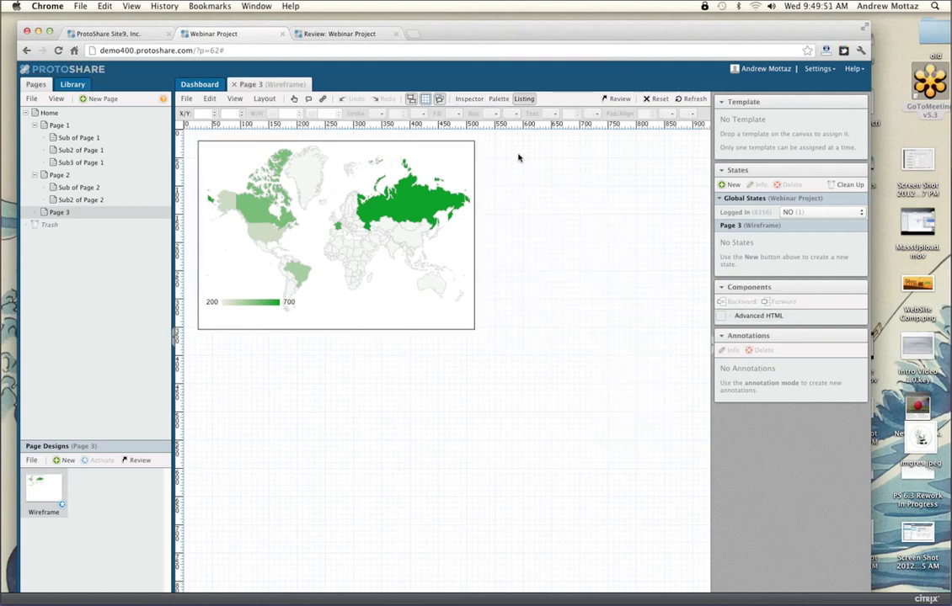